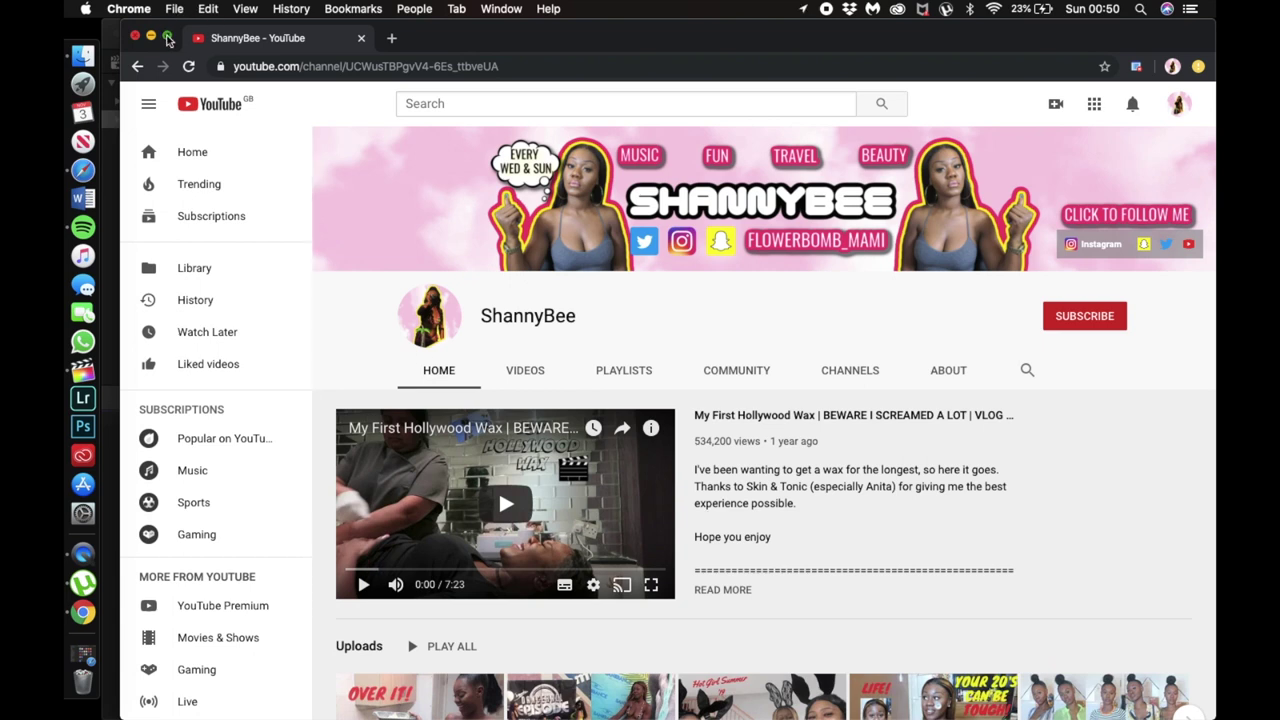
# Put the browser in full screen and scroll through the ShannyBee channel page
pyautogui.click(168, 38)
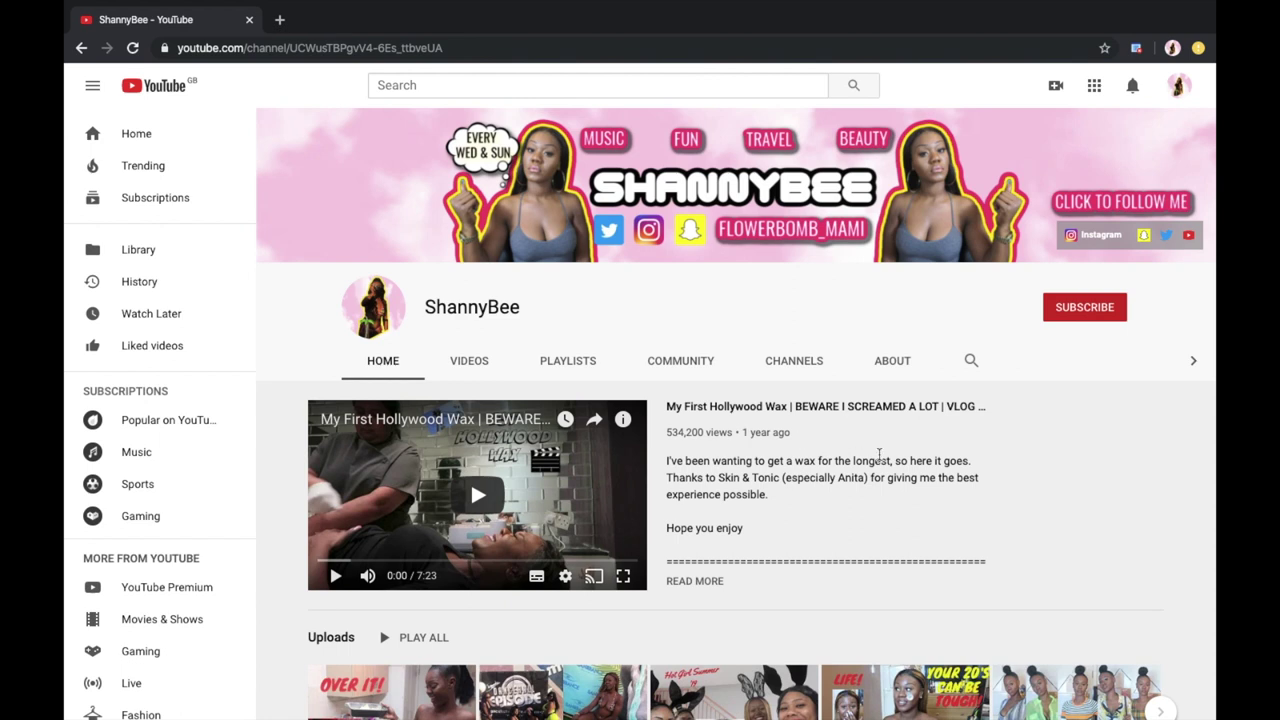
pyautogui.scroll(-3, 879, 455)
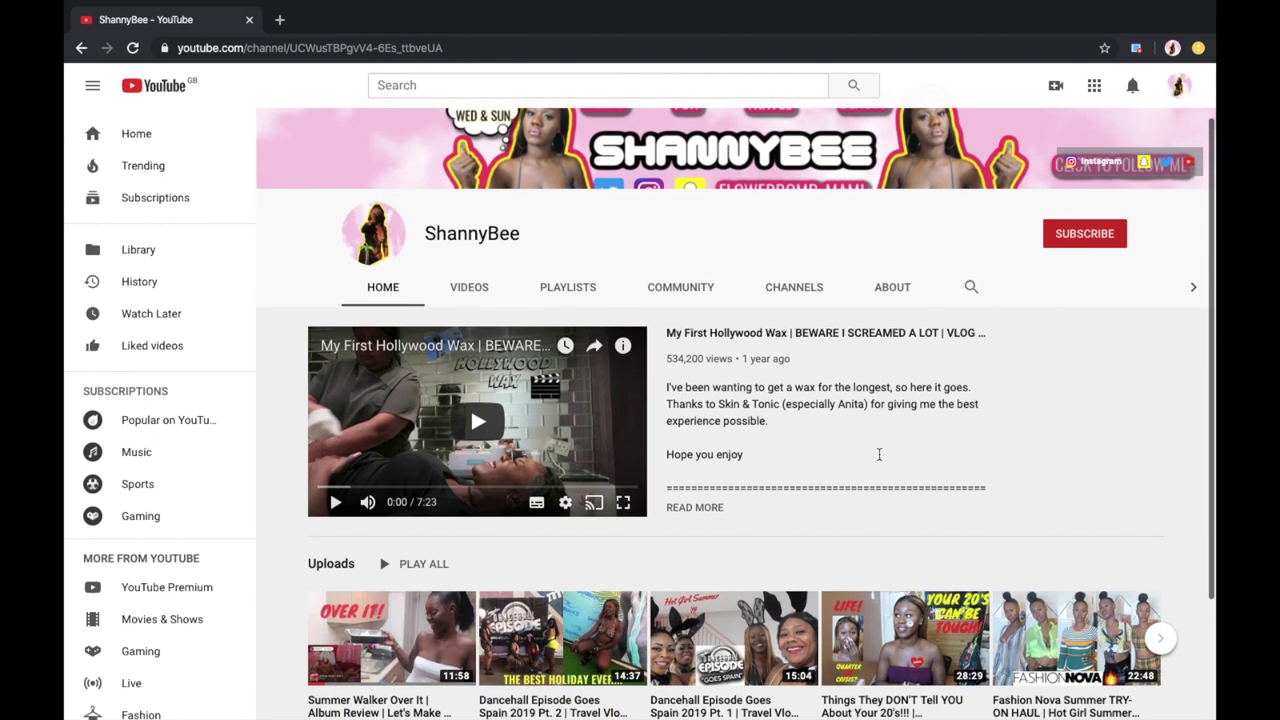
pyautogui.scroll(-3, 879, 455)
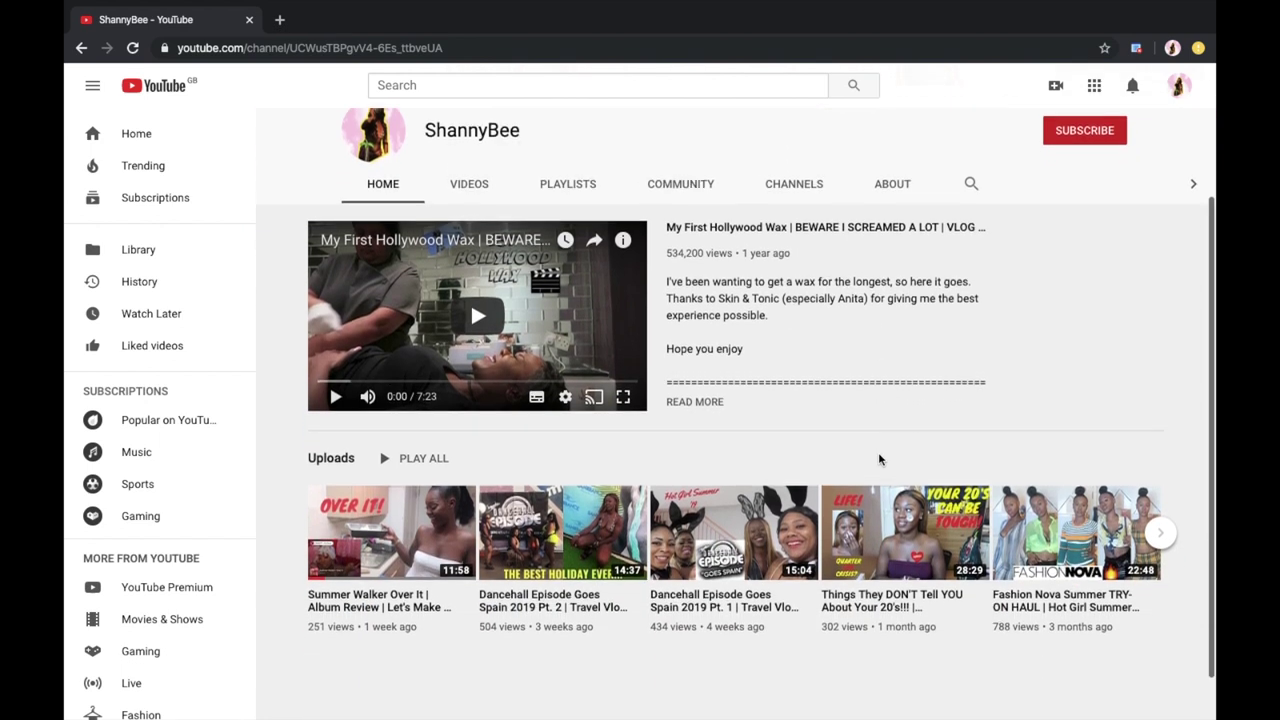
pyautogui.scroll(-1, 879, 457)
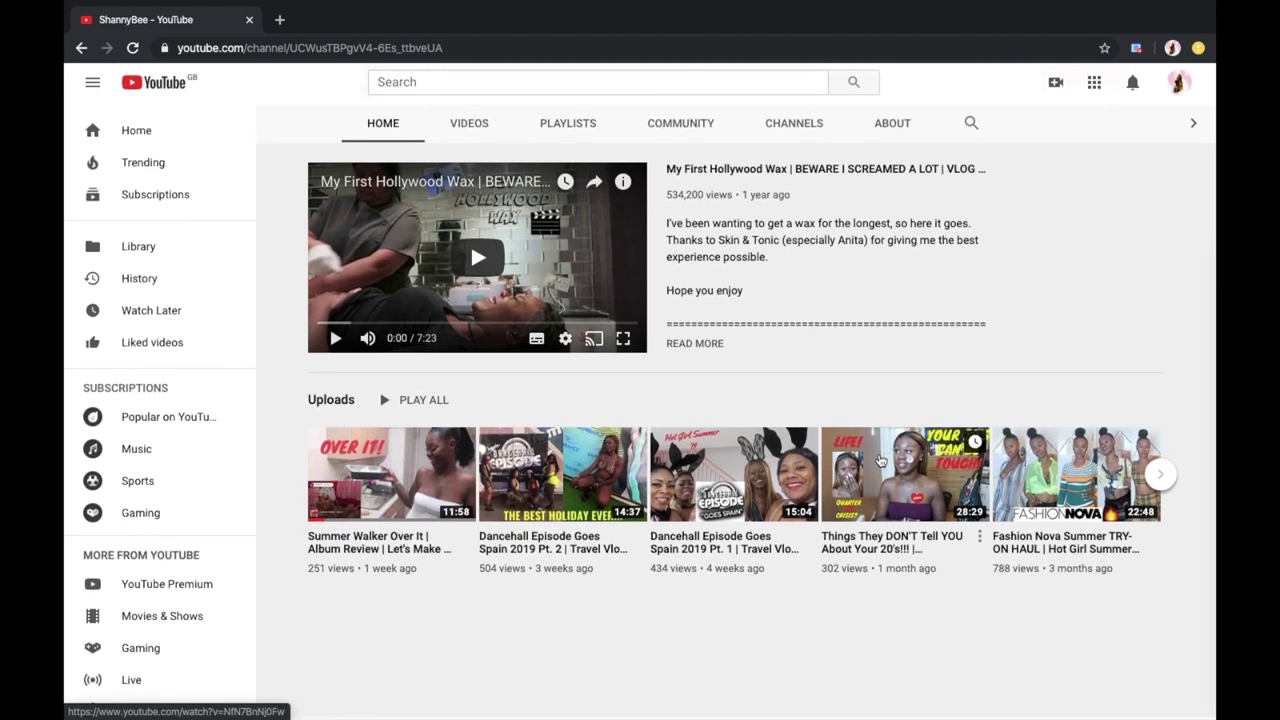
pyautogui.scroll(5, 879, 459)
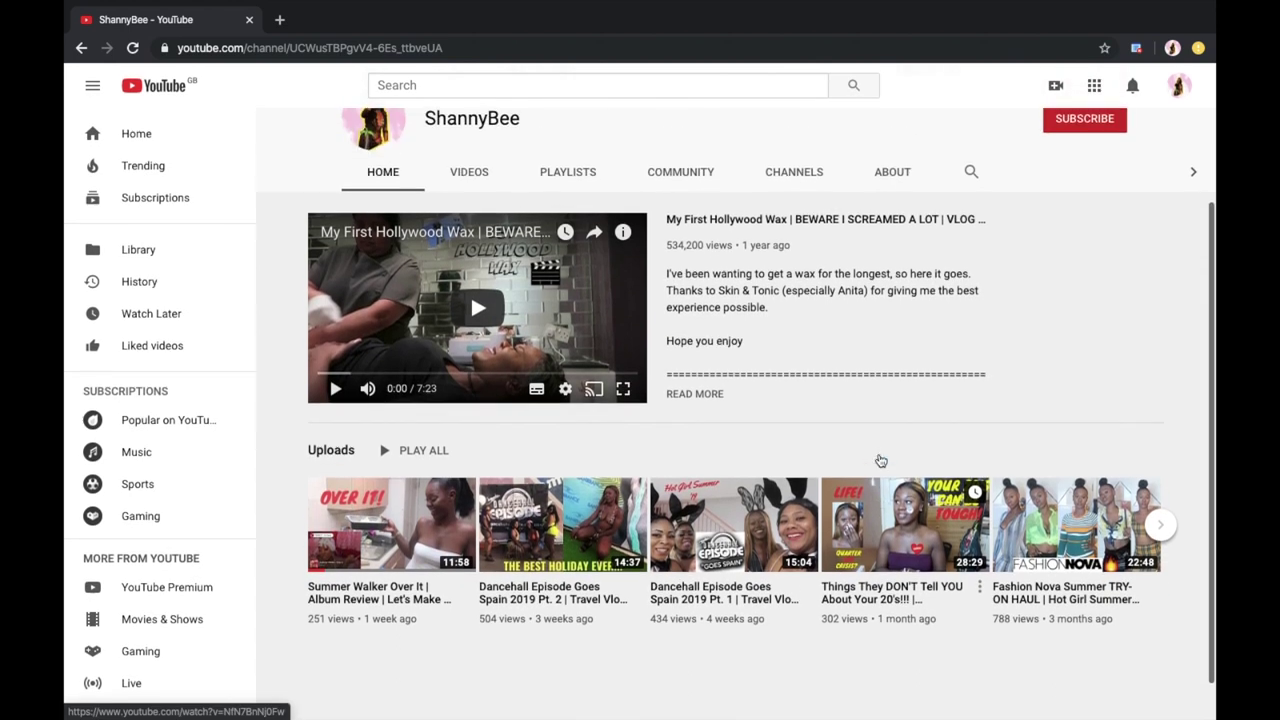
pyautogui.scroll(2, 879, 459)
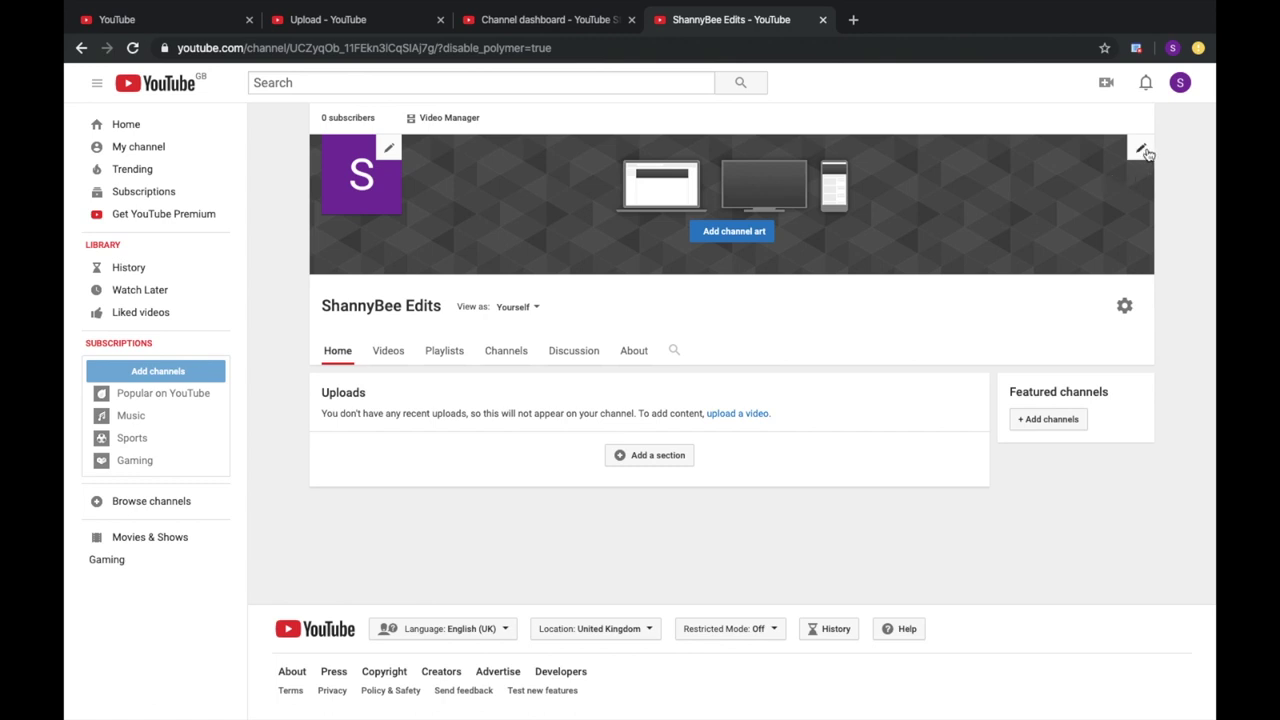
# From the banner's Edit channel art option, open the 'How to create channel art' help guide
pyautogui.click(1143, 150)
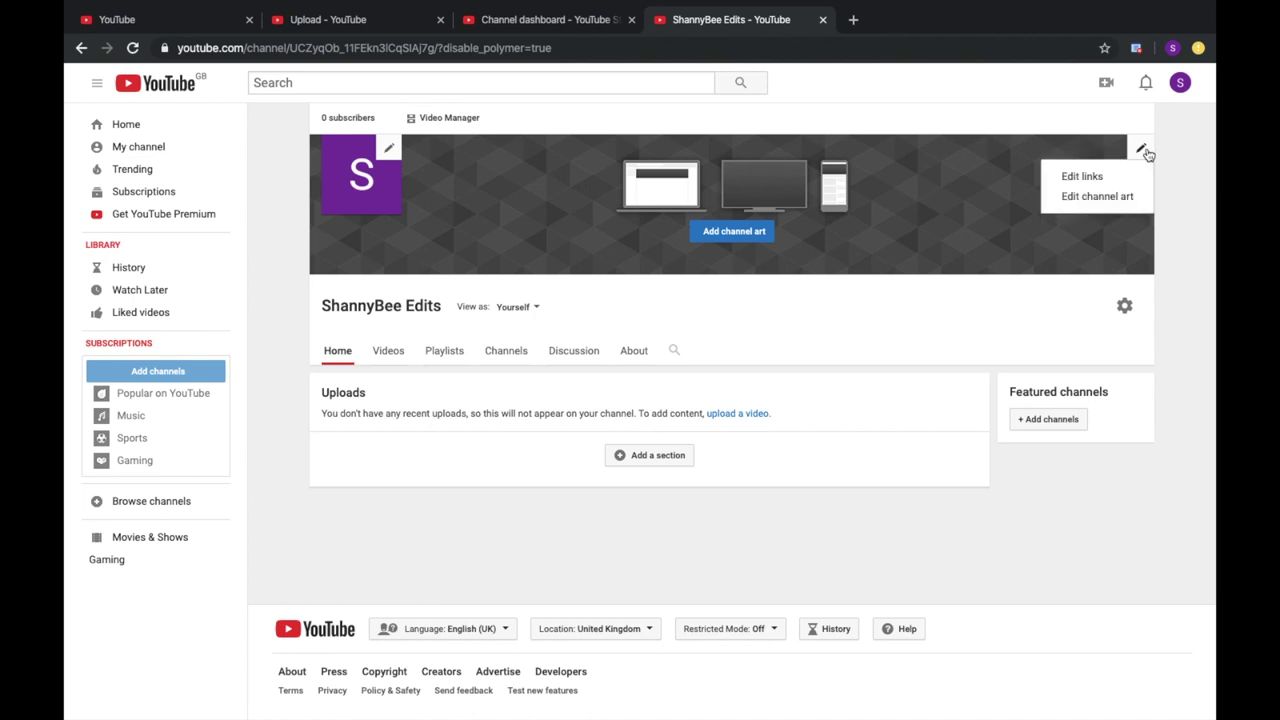
pyautogui.click(1110, 198)
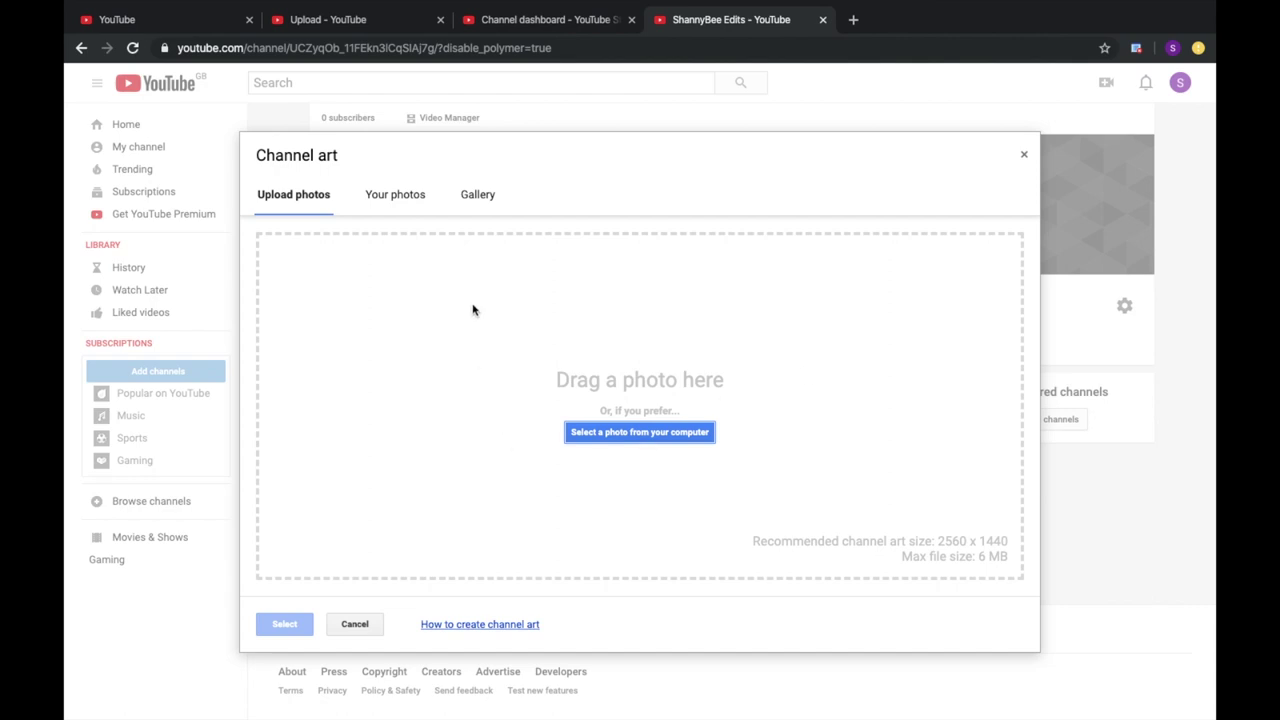
pyautogui.click(513, 624)
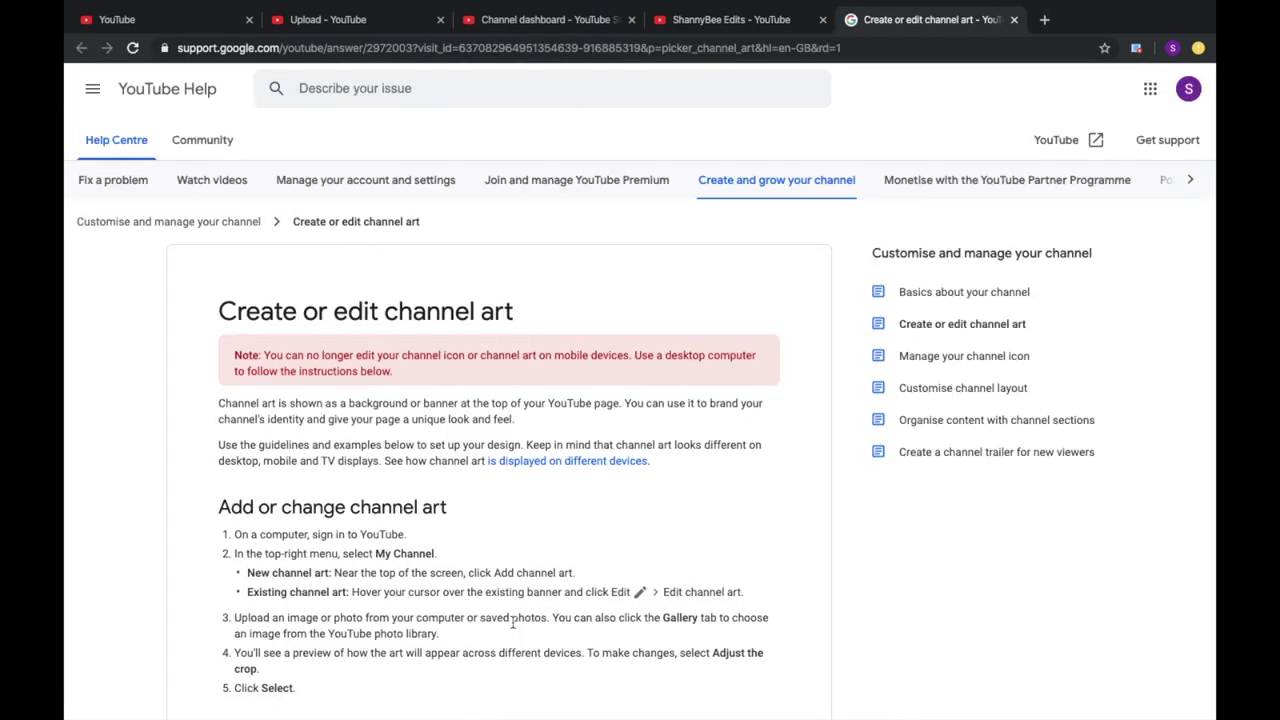
# Read the Image size and file guidelines to check the 2560 x 1440 px banner size
pyautogui.scroll(-3, 513, 622)
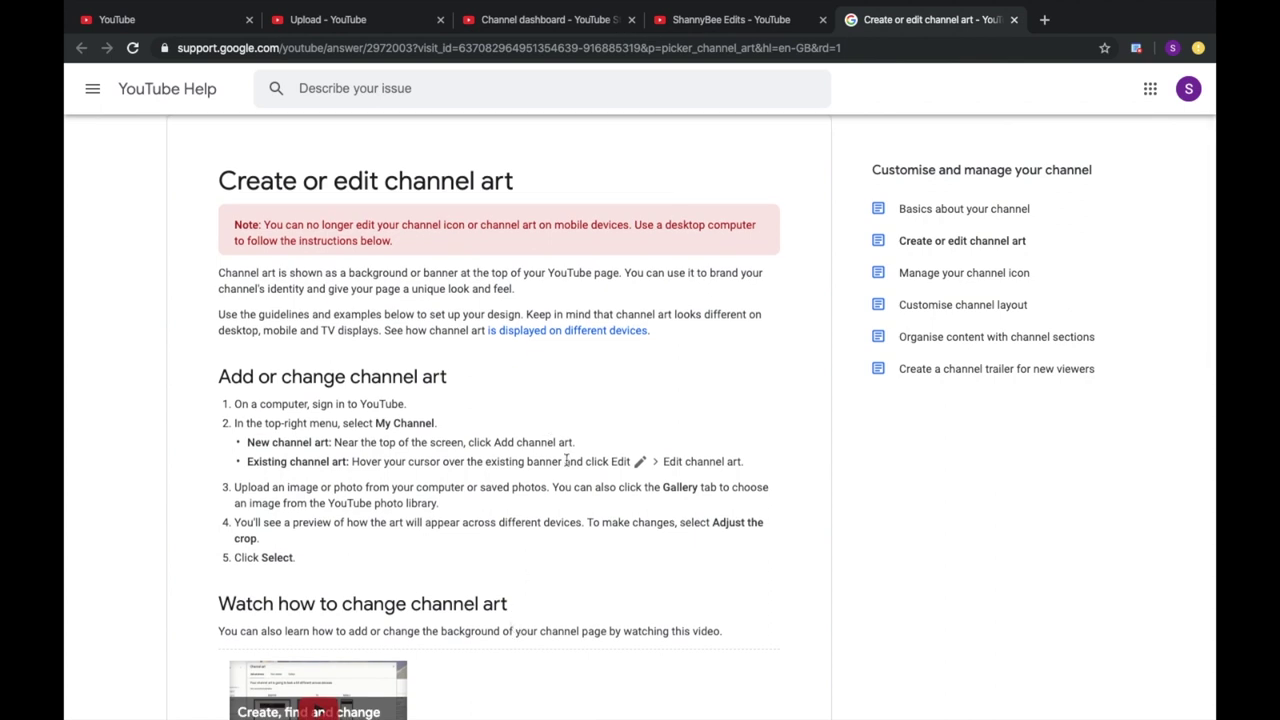
pyautogui.scroll(-1, 566, 462)
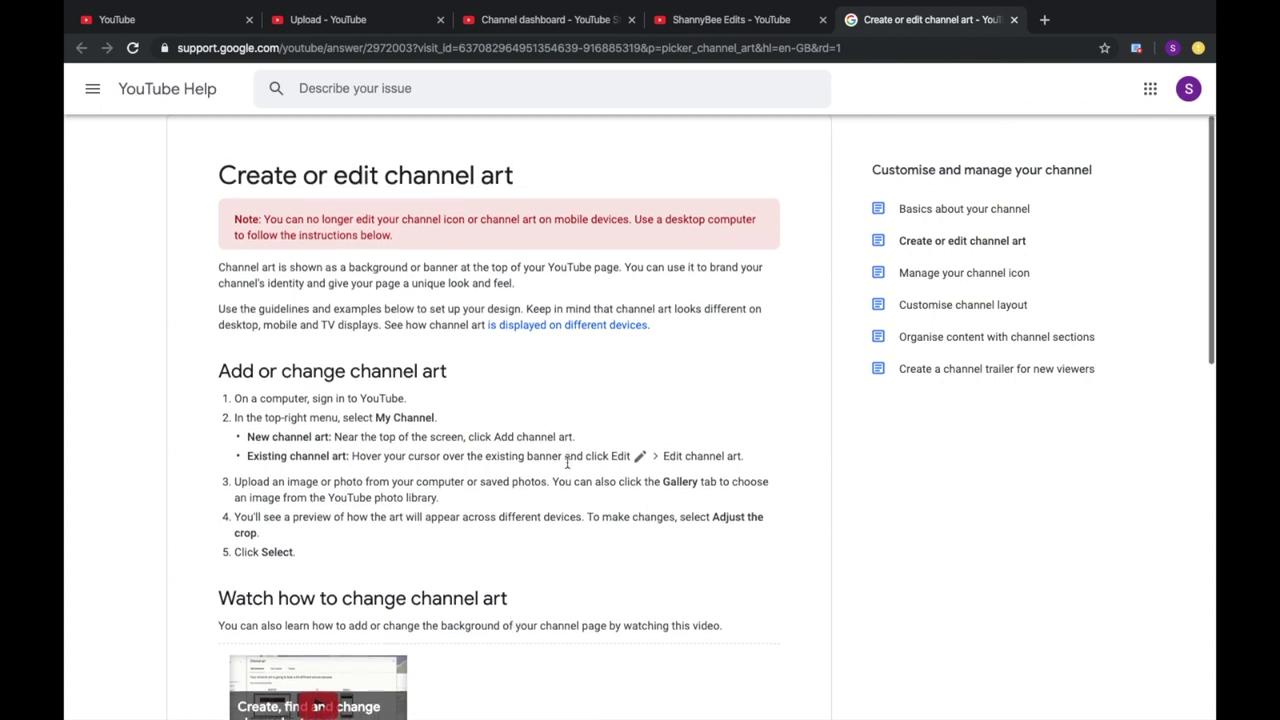
pyautogui.scroll(-5, 566, 466)
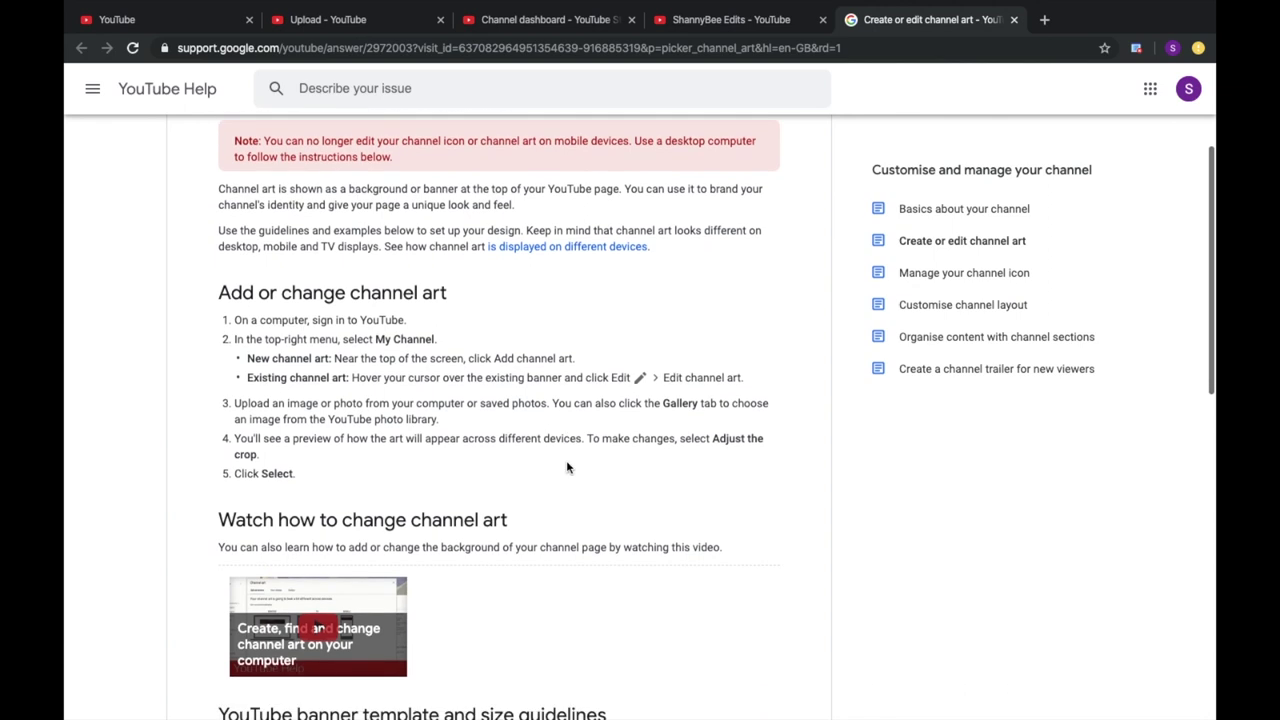
pyautogui.scroll(-3, 566, 462)
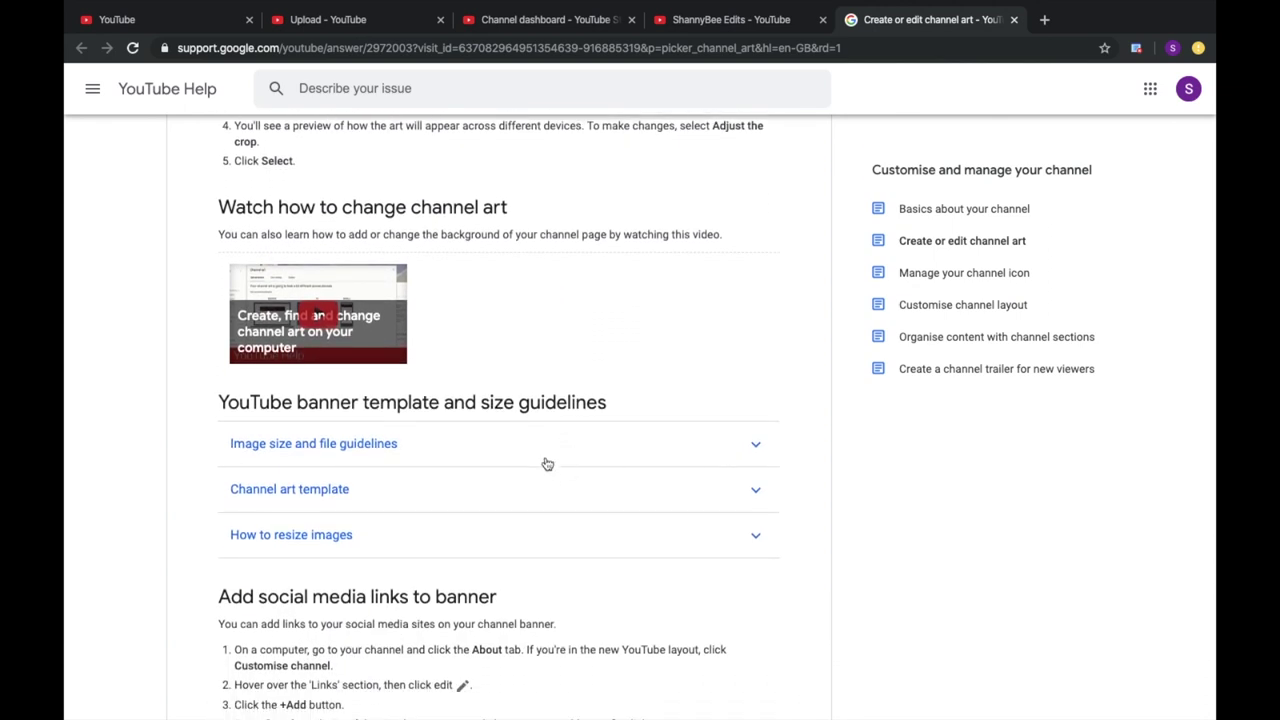
pyautogui.click(482, 444)
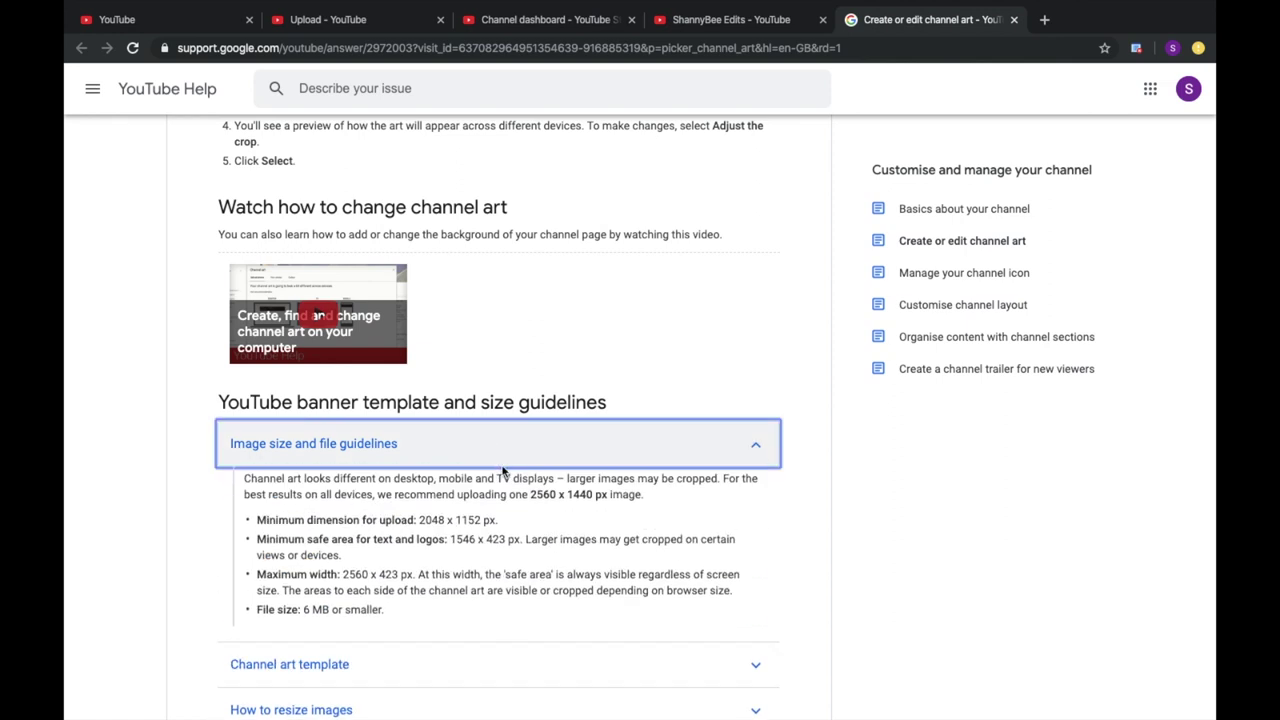
pyautogui.scroll(-2, 519, 480)
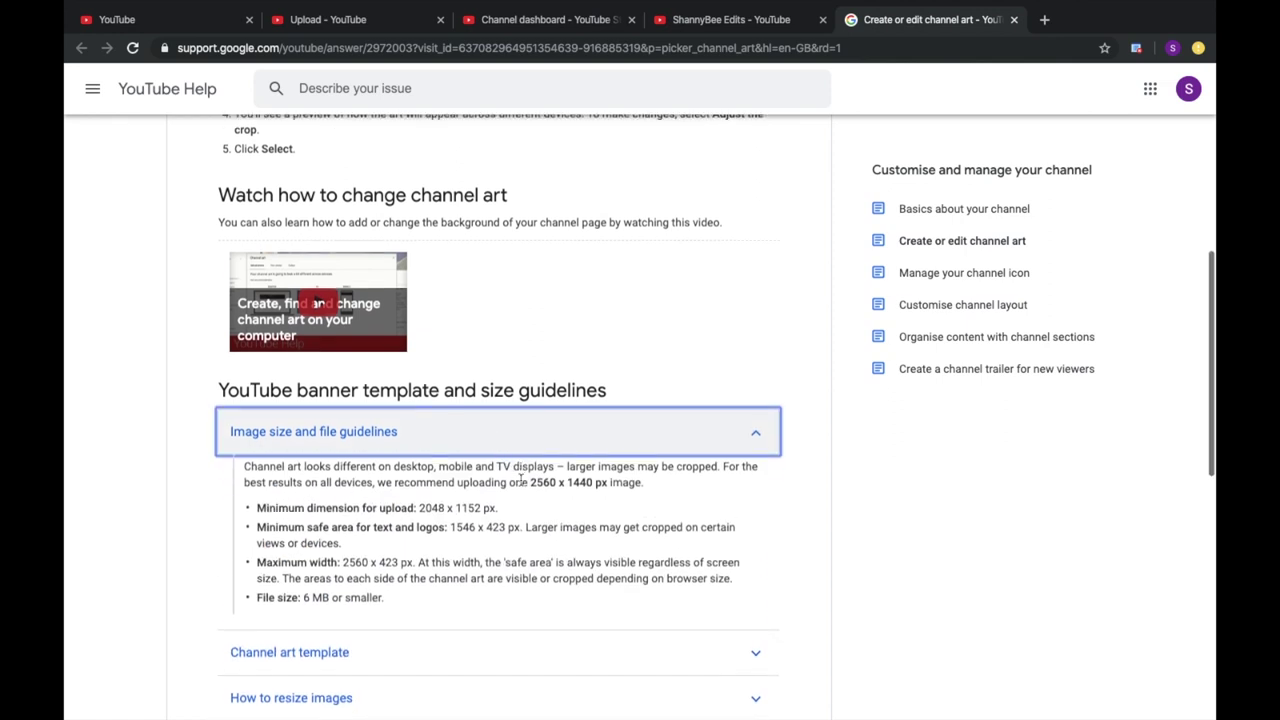
pyautogui.scroll(-1, 519, 480)
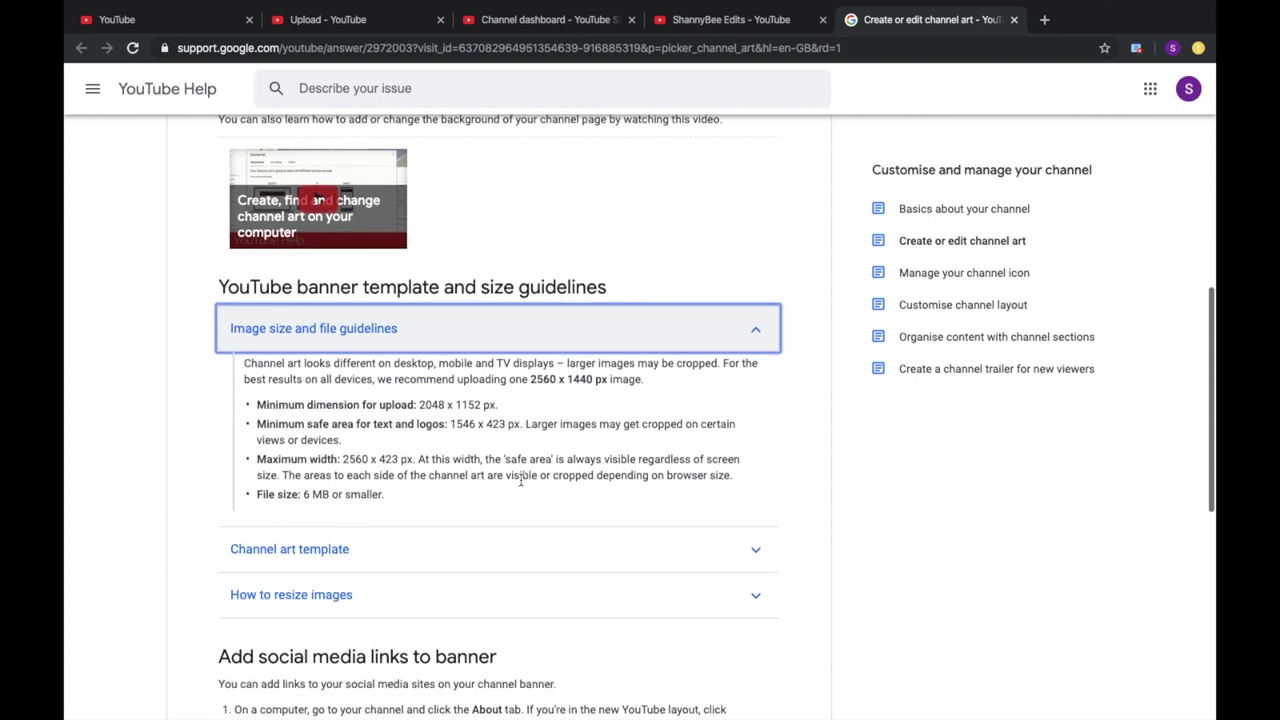
pyautogui.scroll(-1, 519, 480)
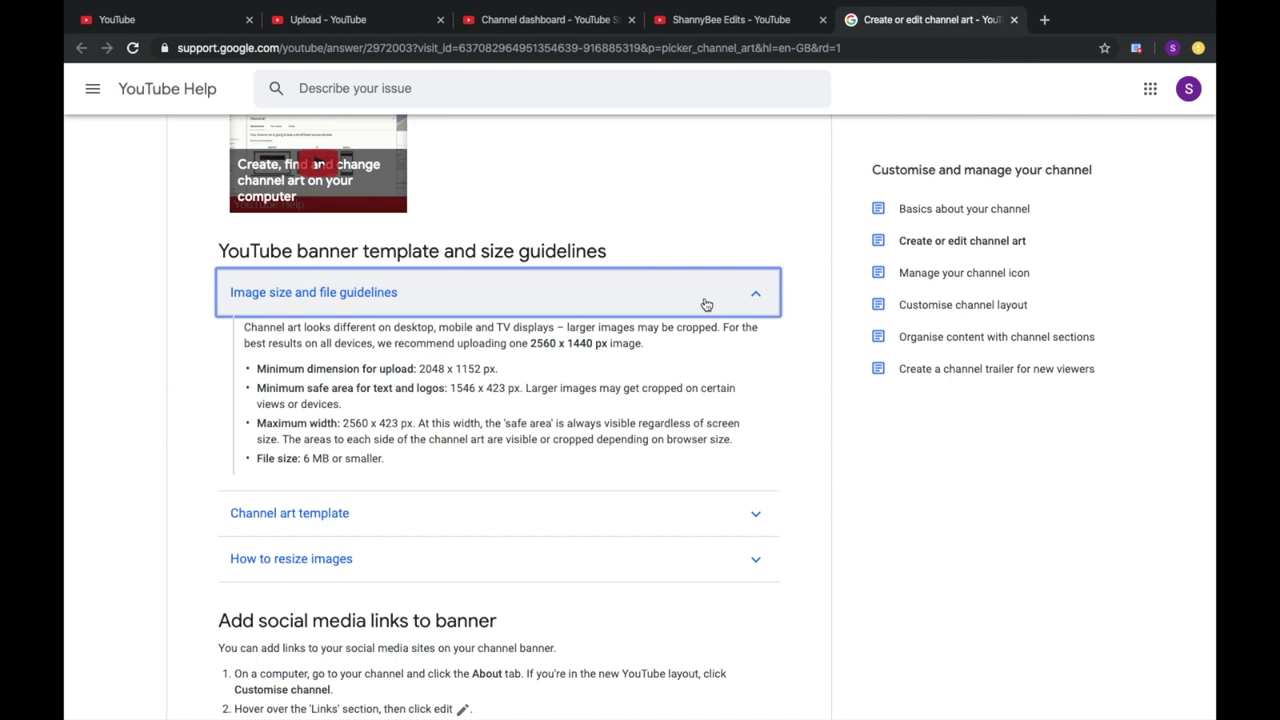
pyautogui.click(706, 304)
# Download the Channel Art Templates from the Channel art template section and open the zip
pyautogui.click(656, 345)
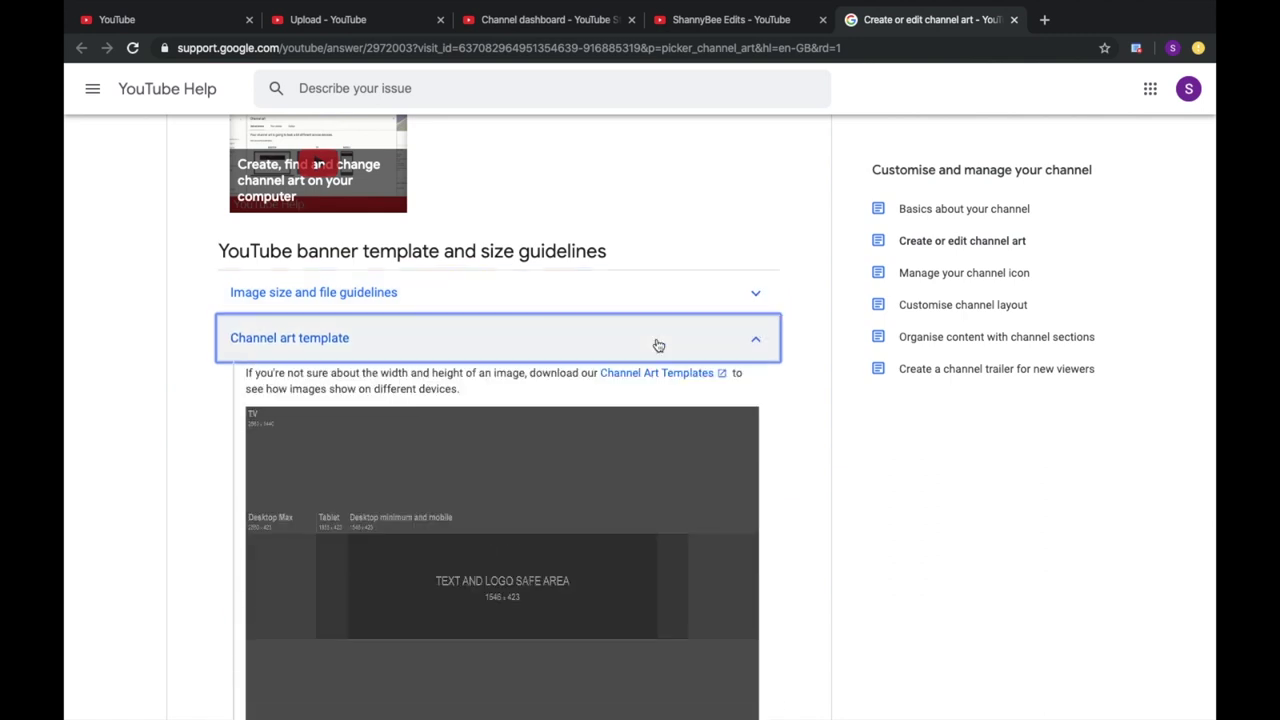
pyautogui.scroll(-3, 652, 427)
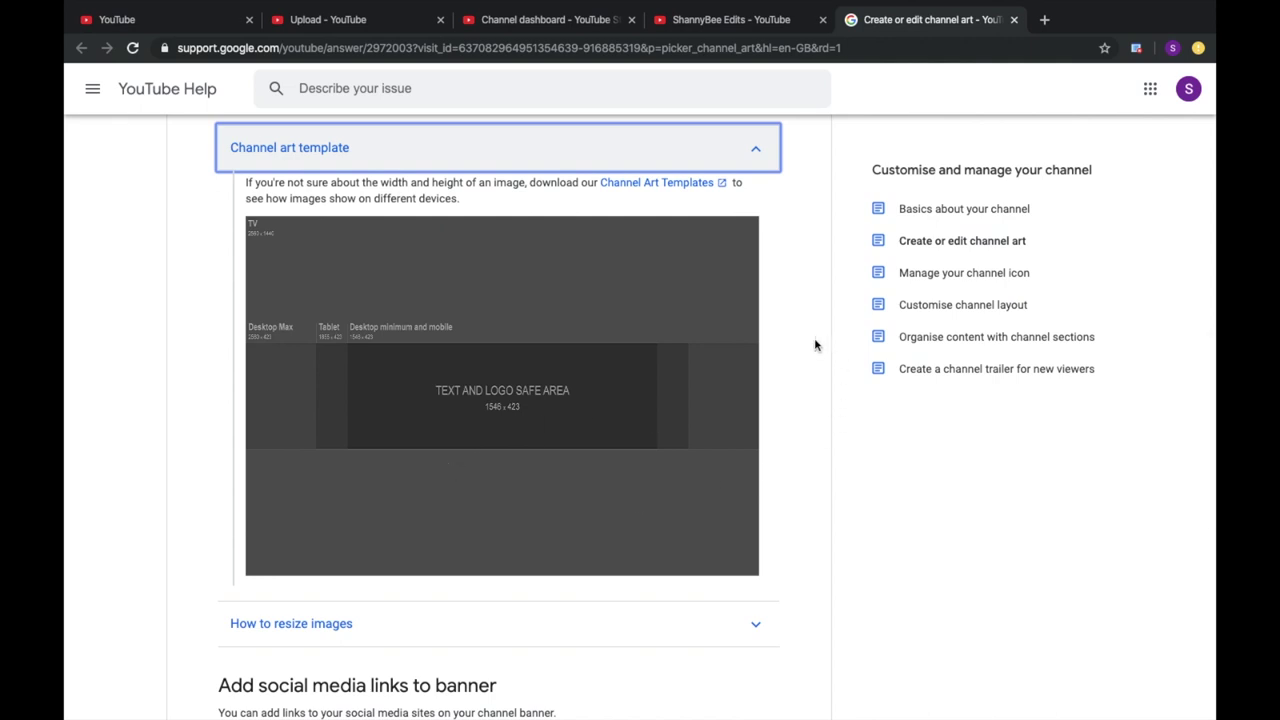
pyautogui.click(687, 186)
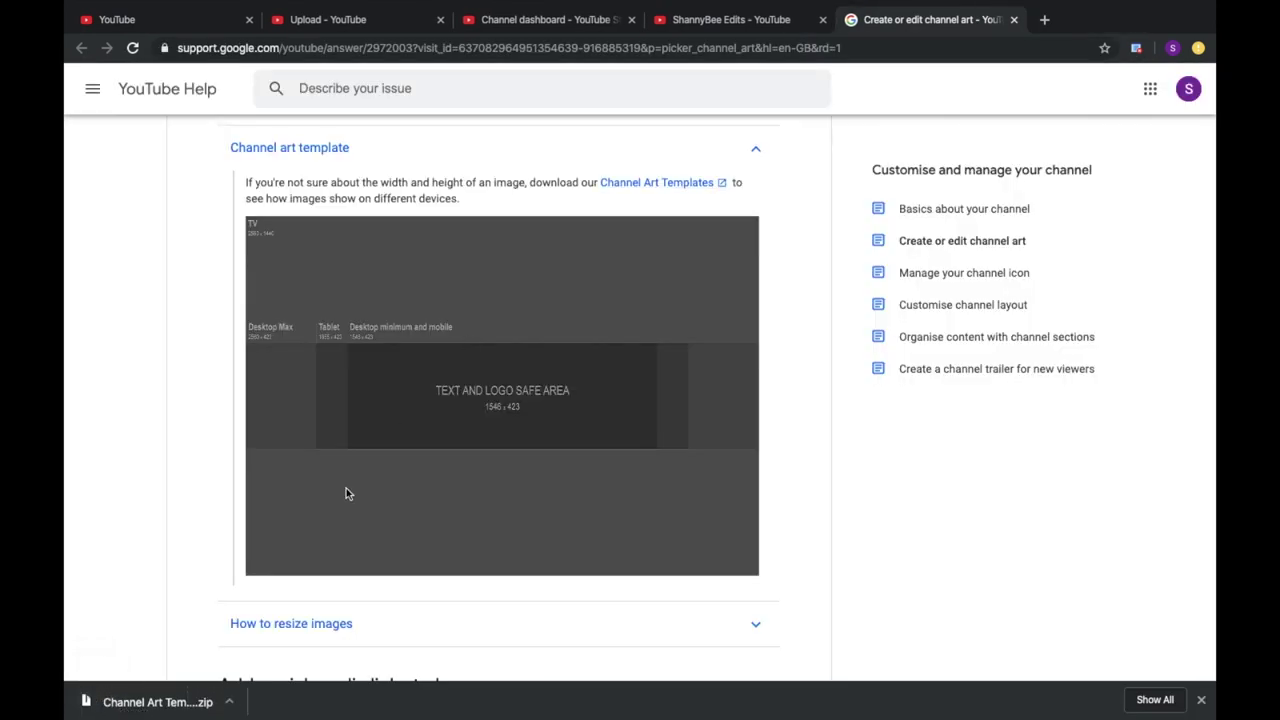
pyautogui.click(178, 702)
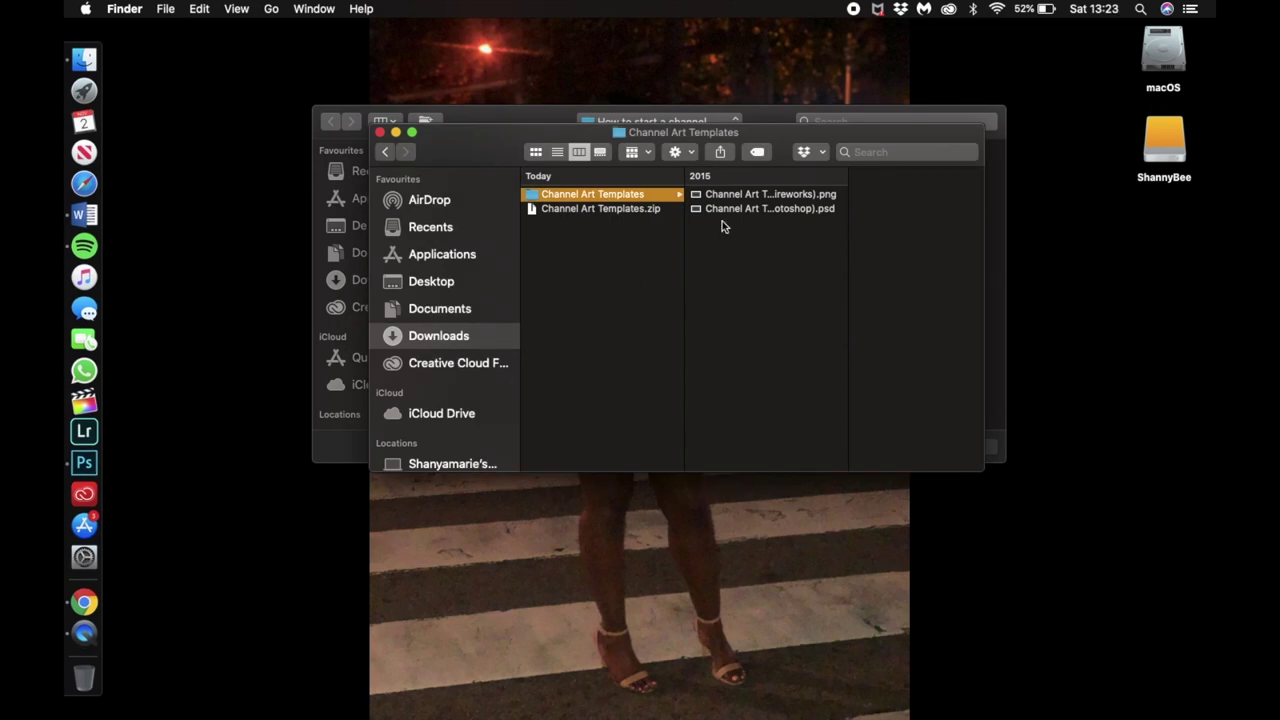
# Preview the 2560×1440 Fireworks template PNG, then browse the ShannyBee drive's YouTube folder
pyautogui.click(411, 132)
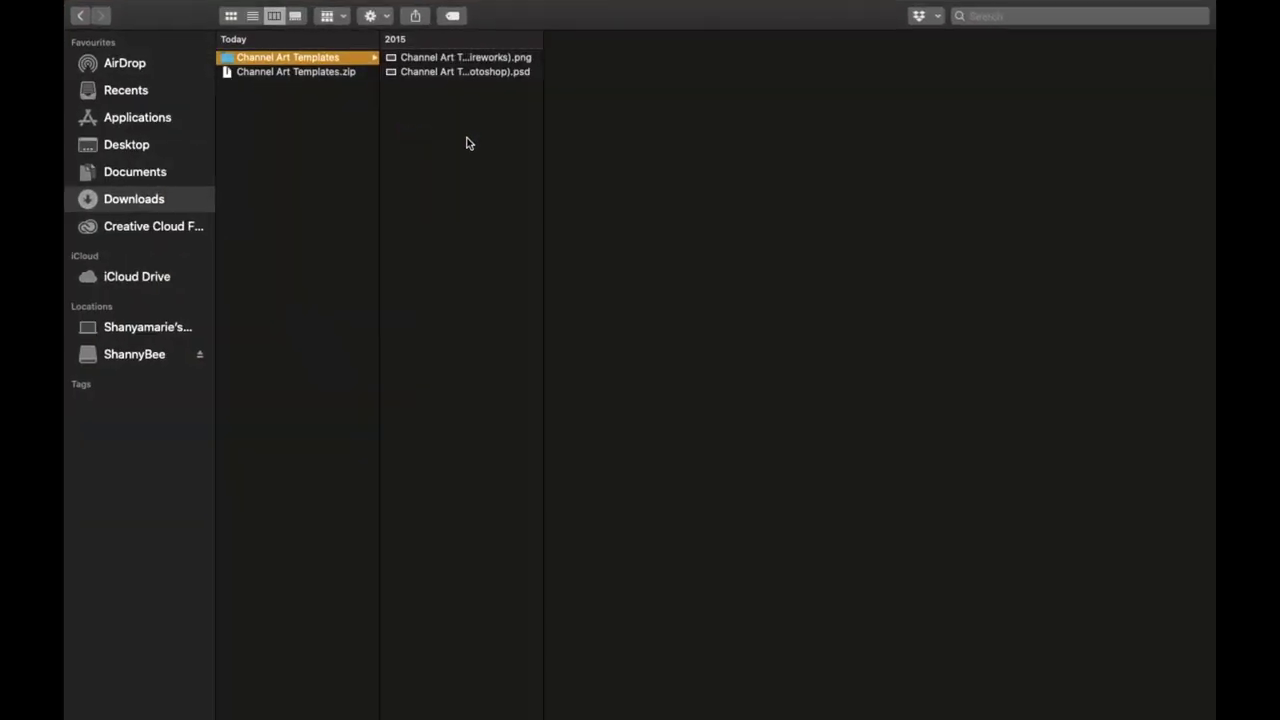
pyautogui.click(494, 57)
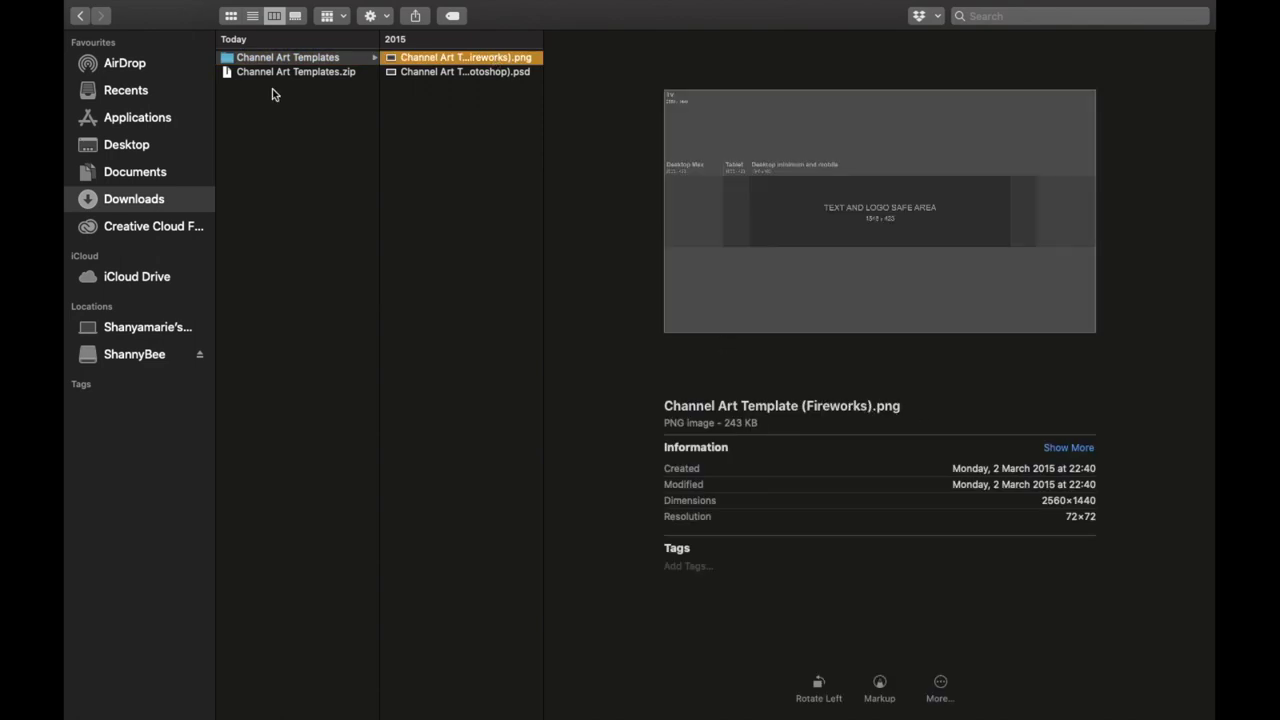
pyautogui.click(134, 356)
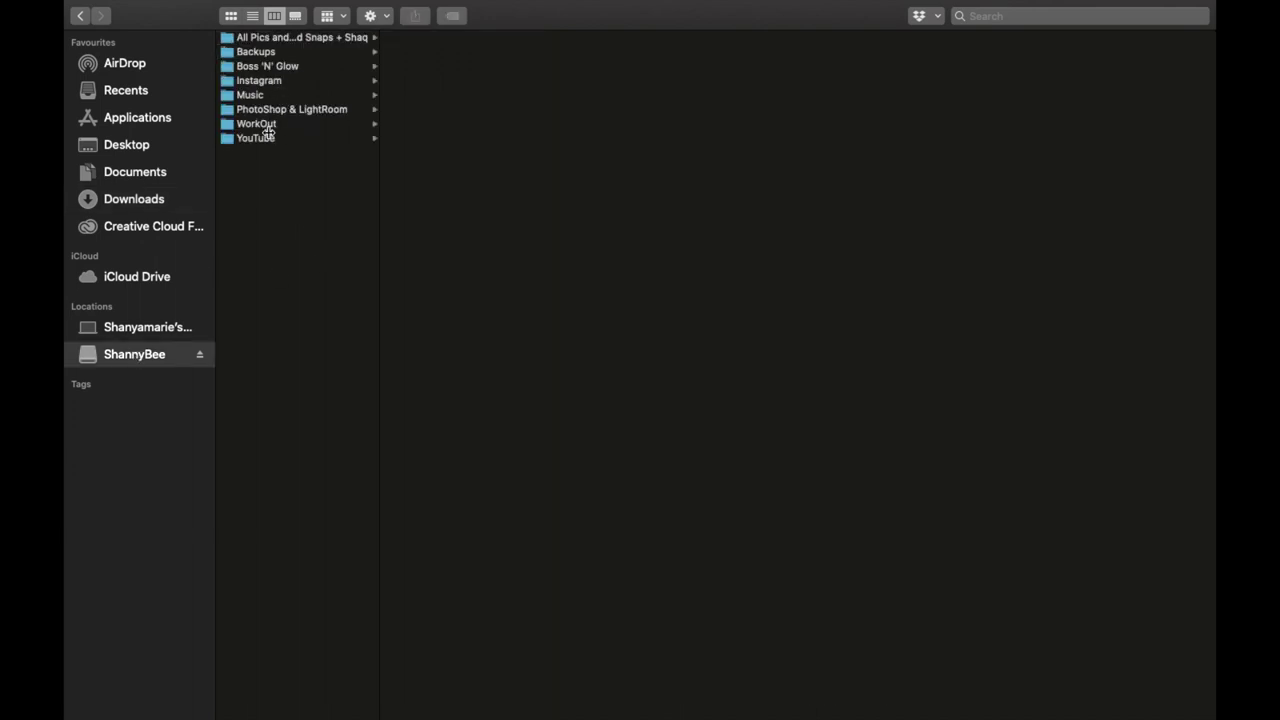
pyautogui.click(266, 139)
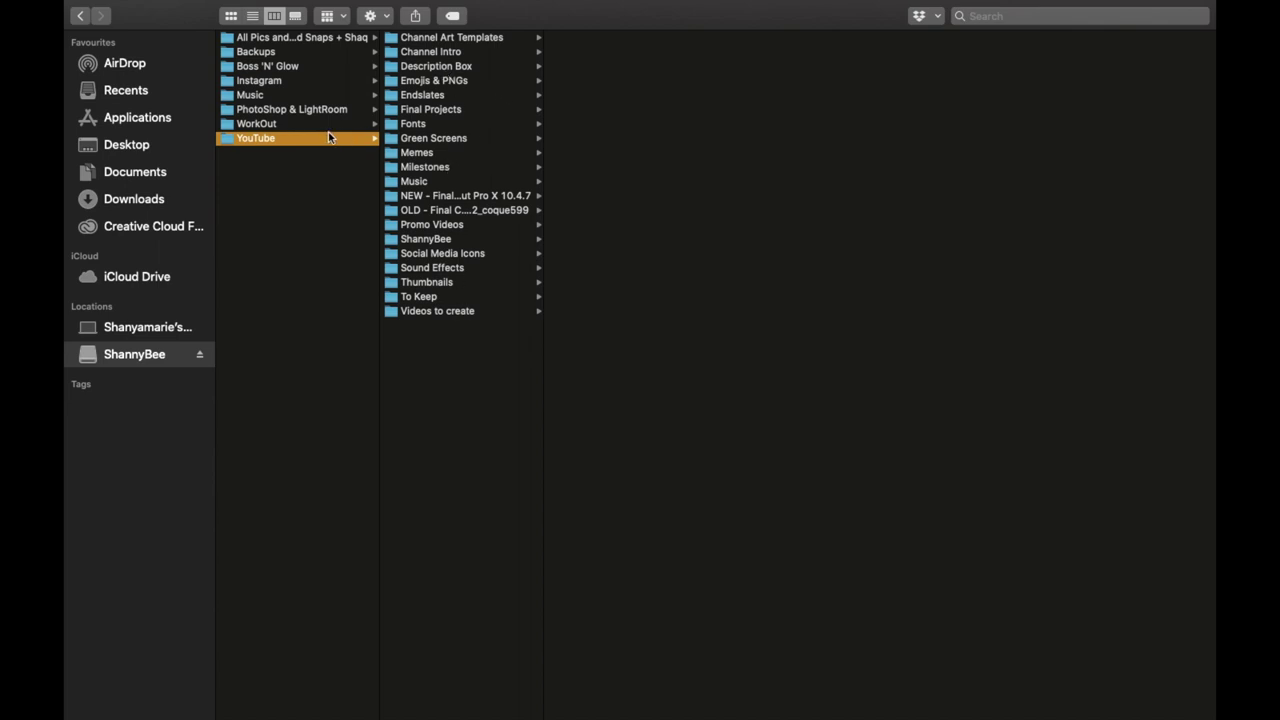
pyautogui.click(84, 17)
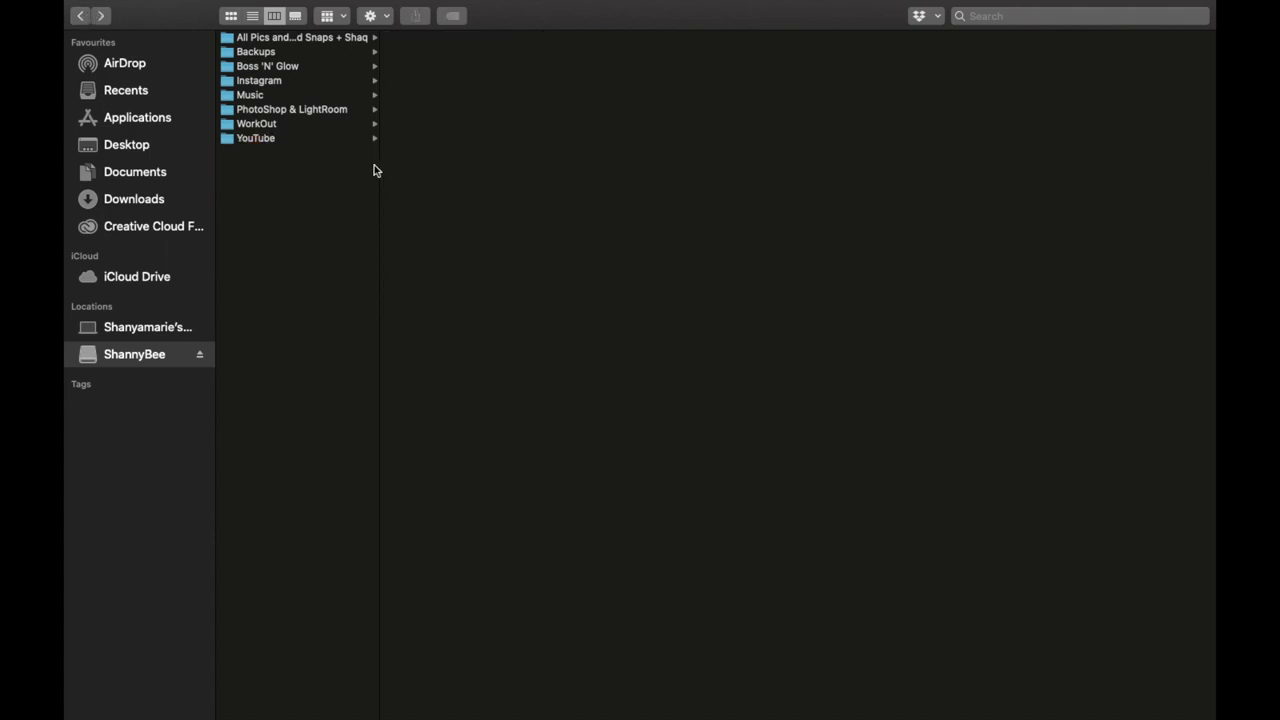
pyautogui.moveTo(88, 14)
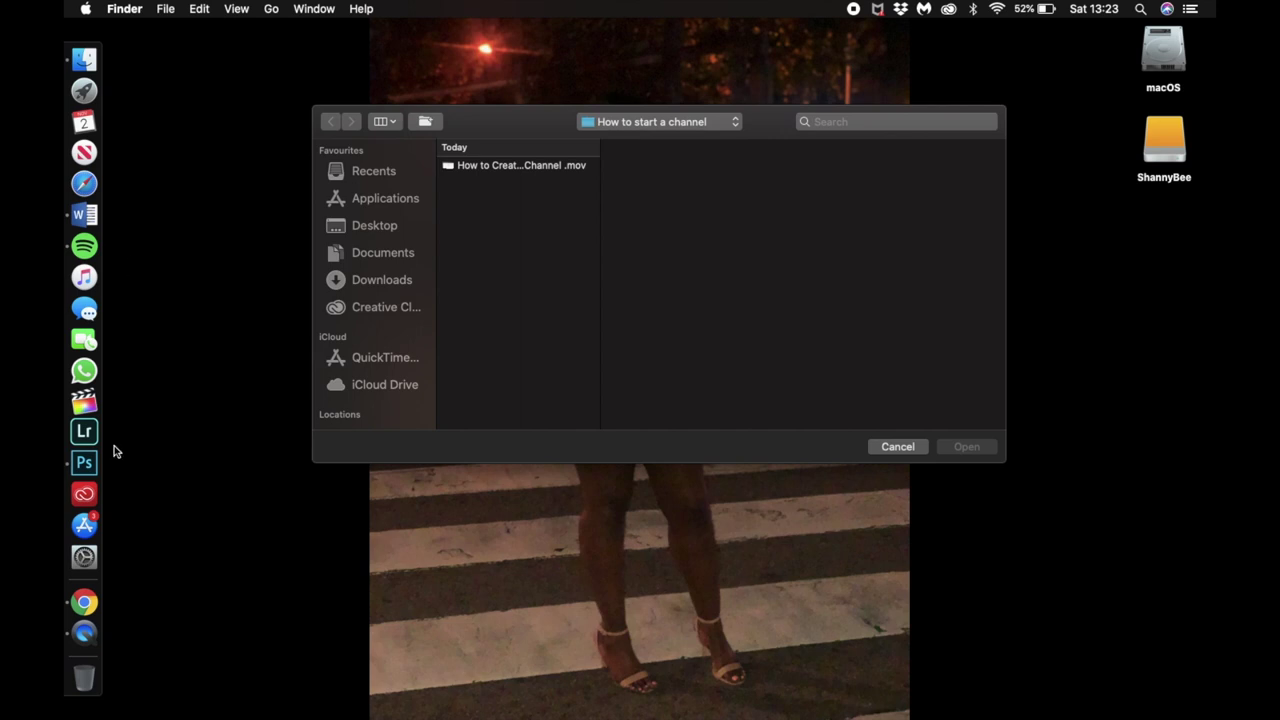
# Launch Safari and make its window full screen on the Favourites page
pyautogui.click(76, 612)
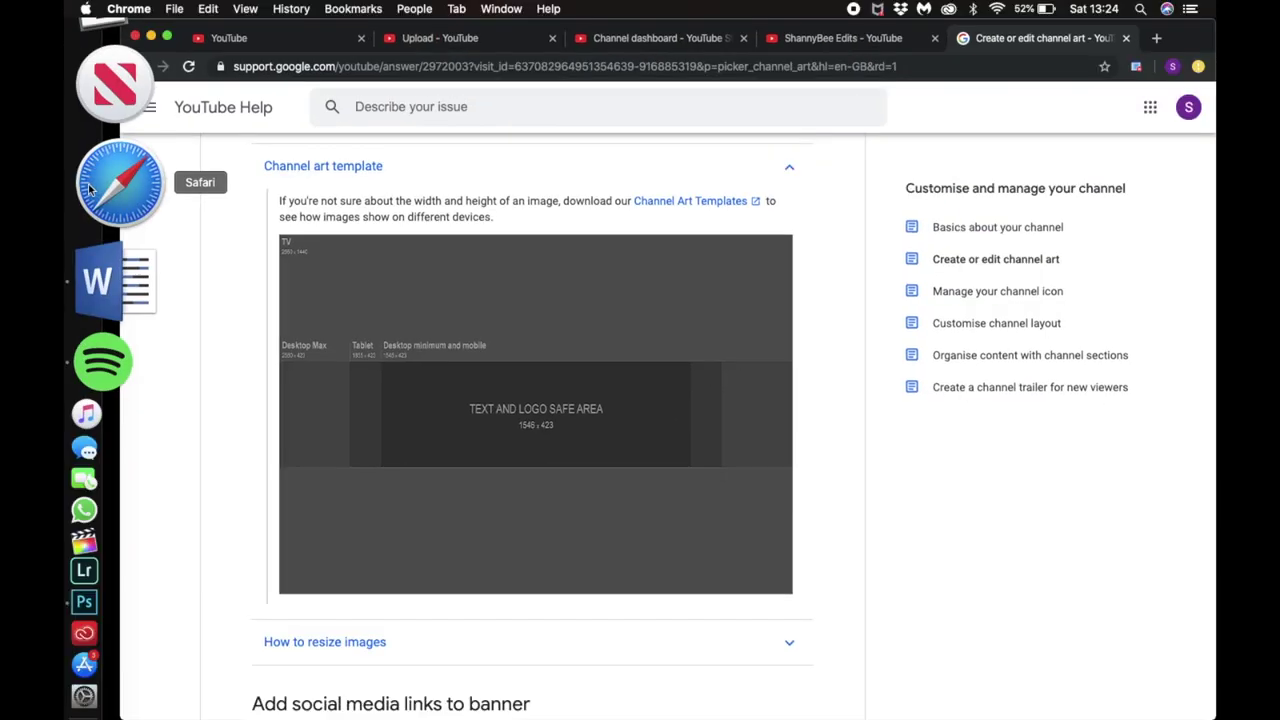
pyautogui.click(118, 185)
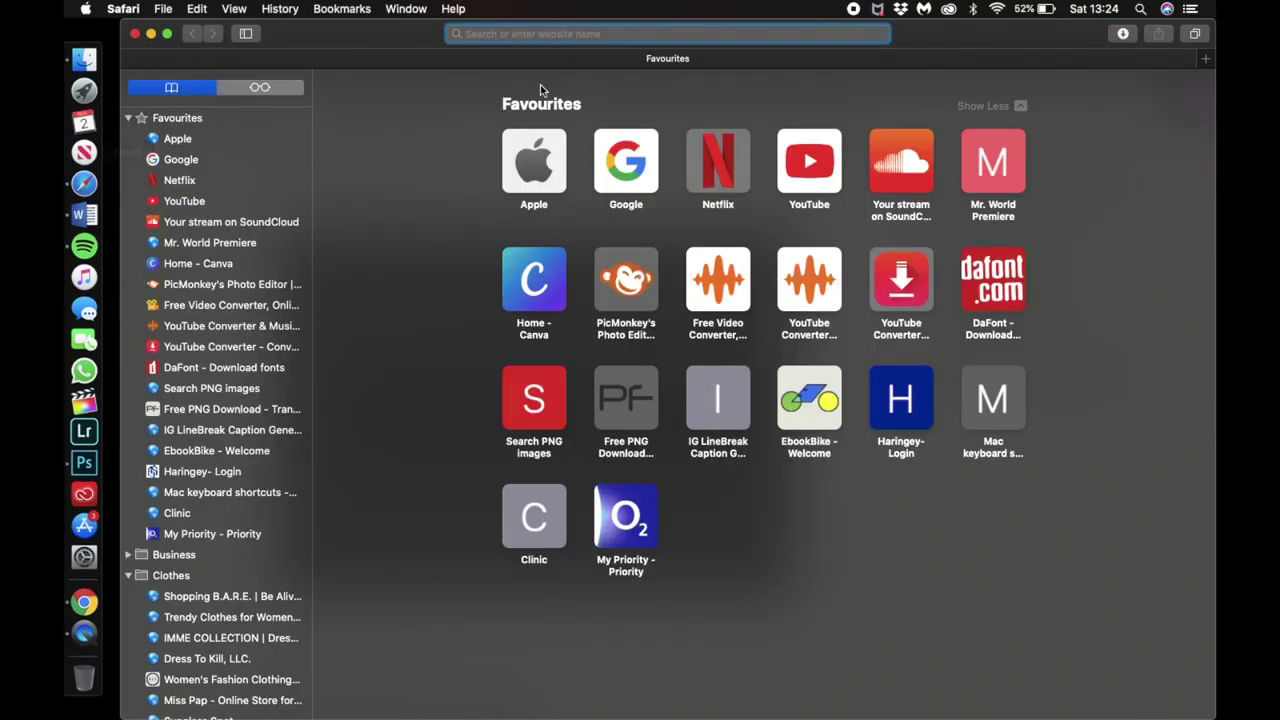
pyautogui.click(166, 33)
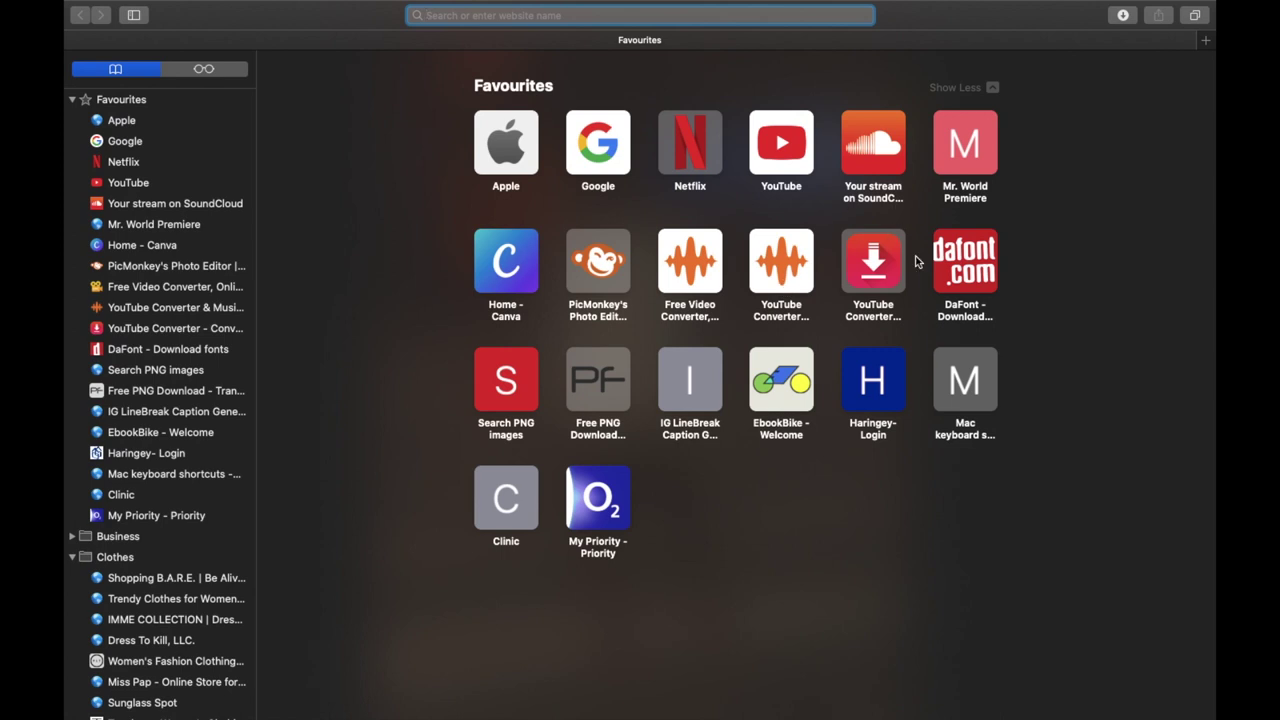
# Leave the billing page and open the saved pink-cloud SHANNYBEE channel art in the editor
pyautogui.click(599, 262)
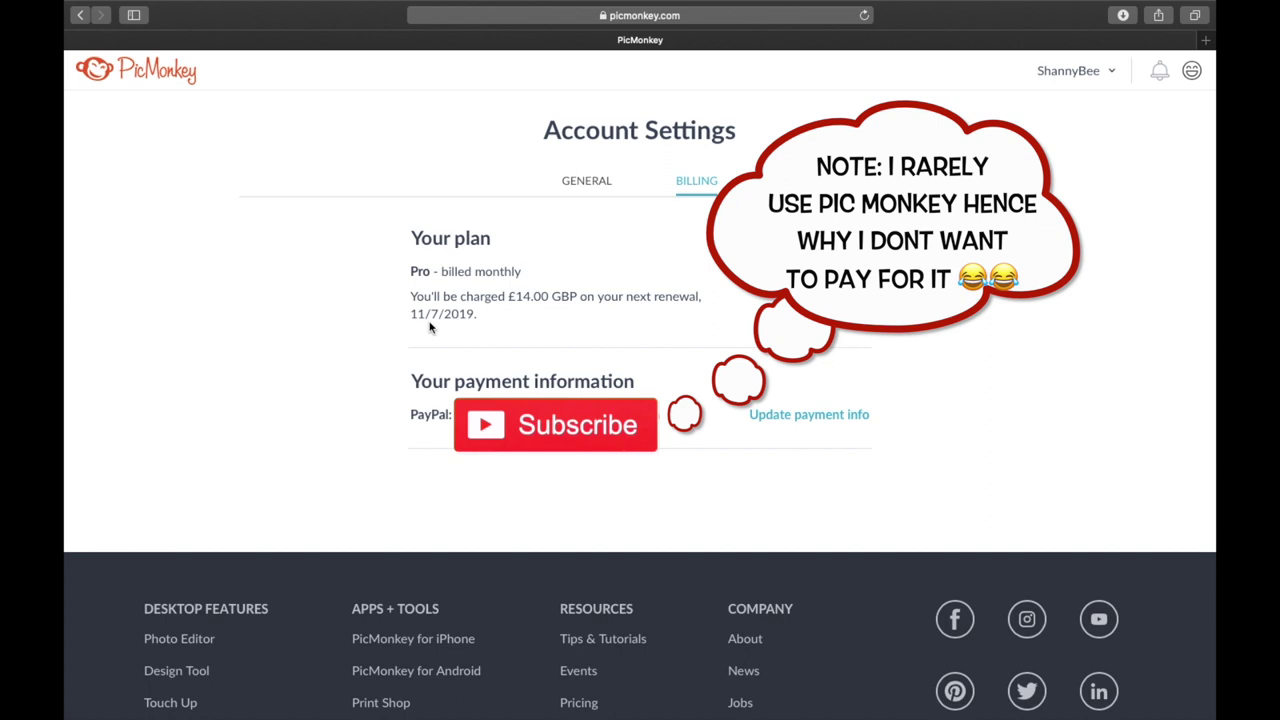
pyautogui.scroll(2, 685, 333)
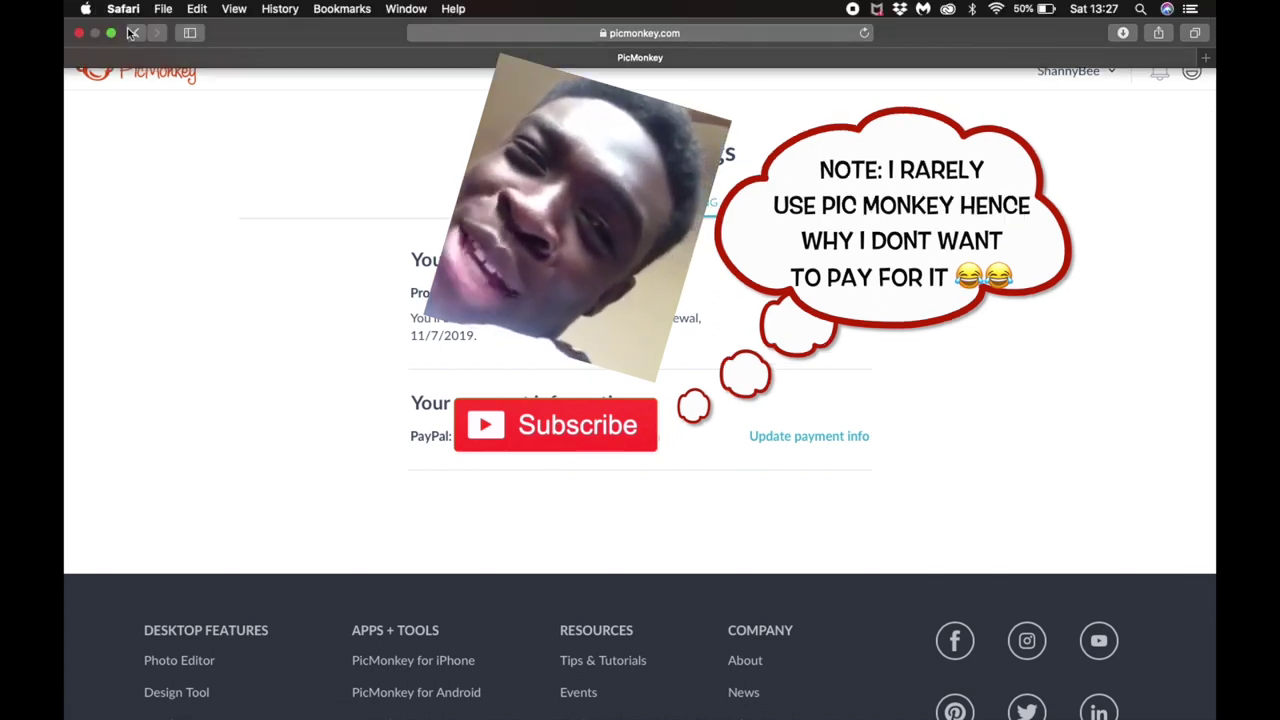
pyautogui.click(131, 33)
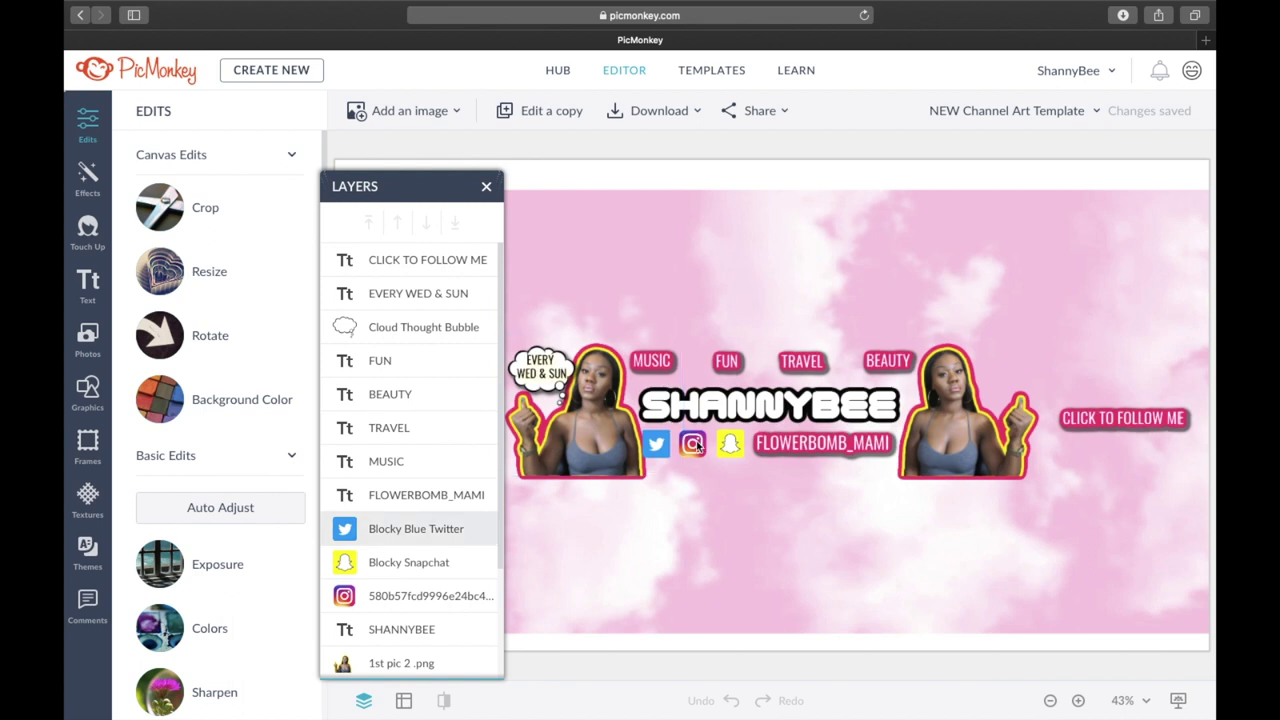
# Close the Layers panel, exit full screen, and start a new design with CREATE NEW
pyautogui.click(488, 188)
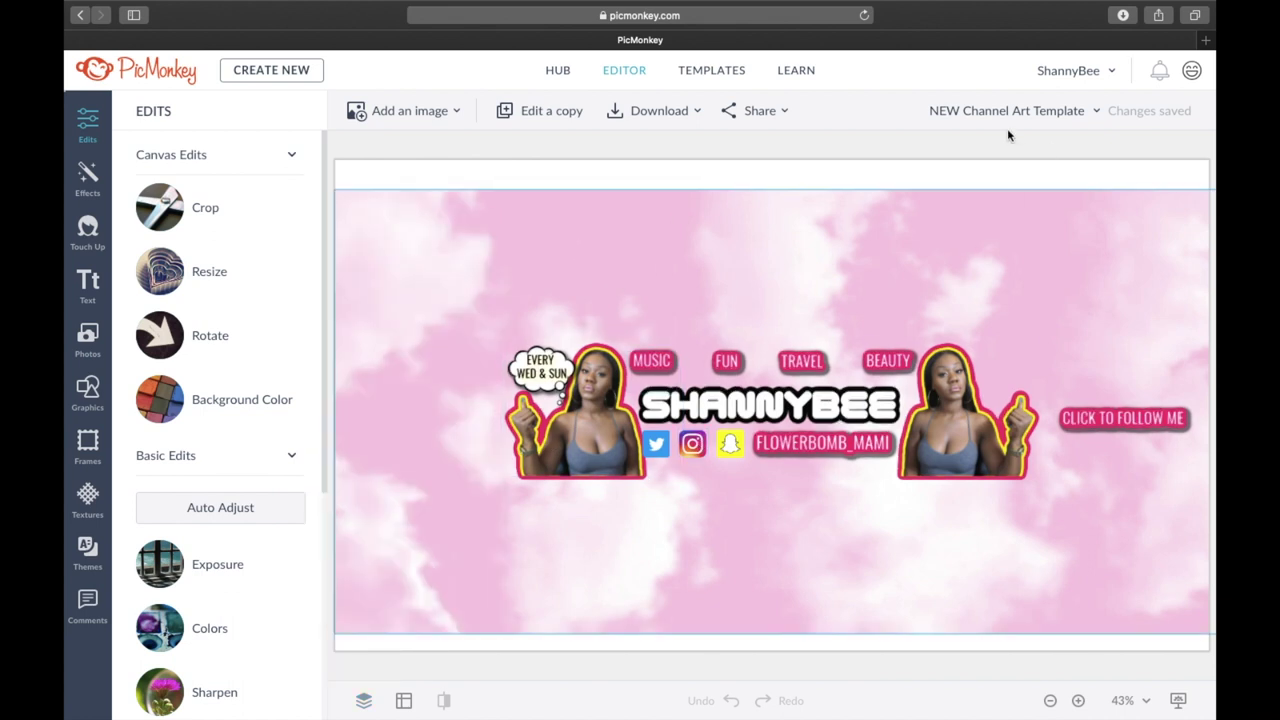
pyautogui.press('ctrl+super+f')
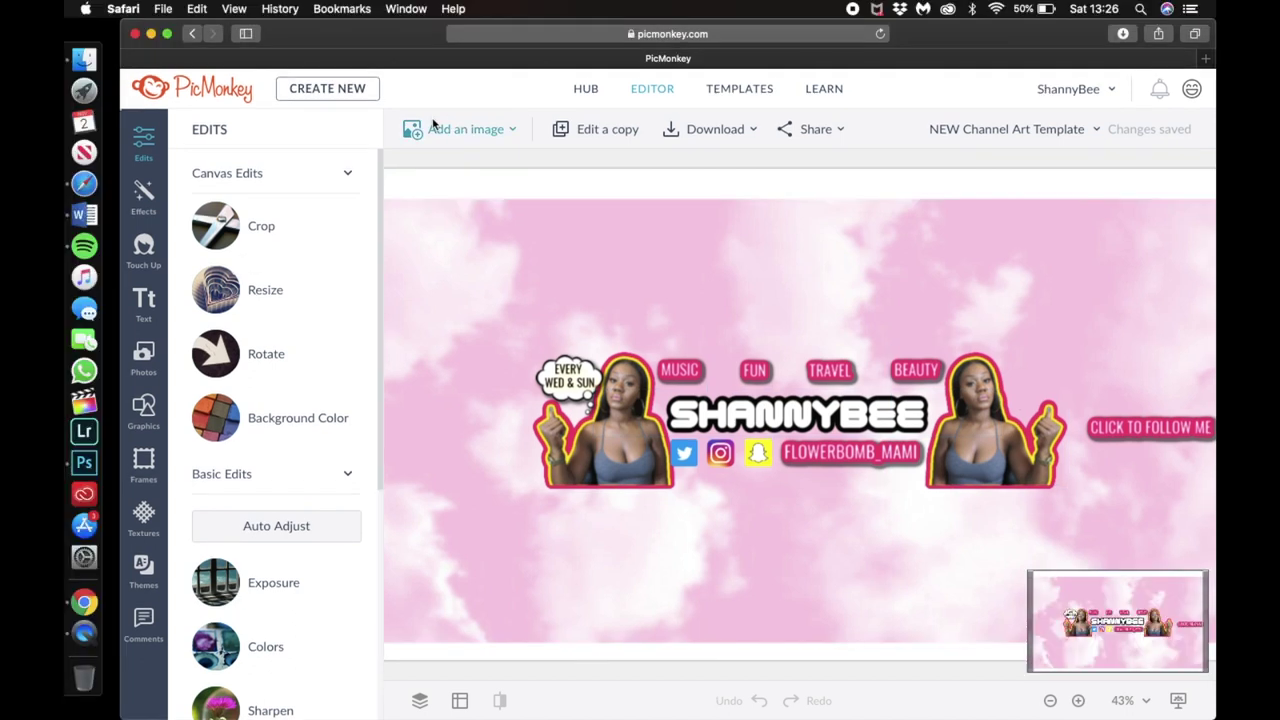
pyautogui.click(320, 98)
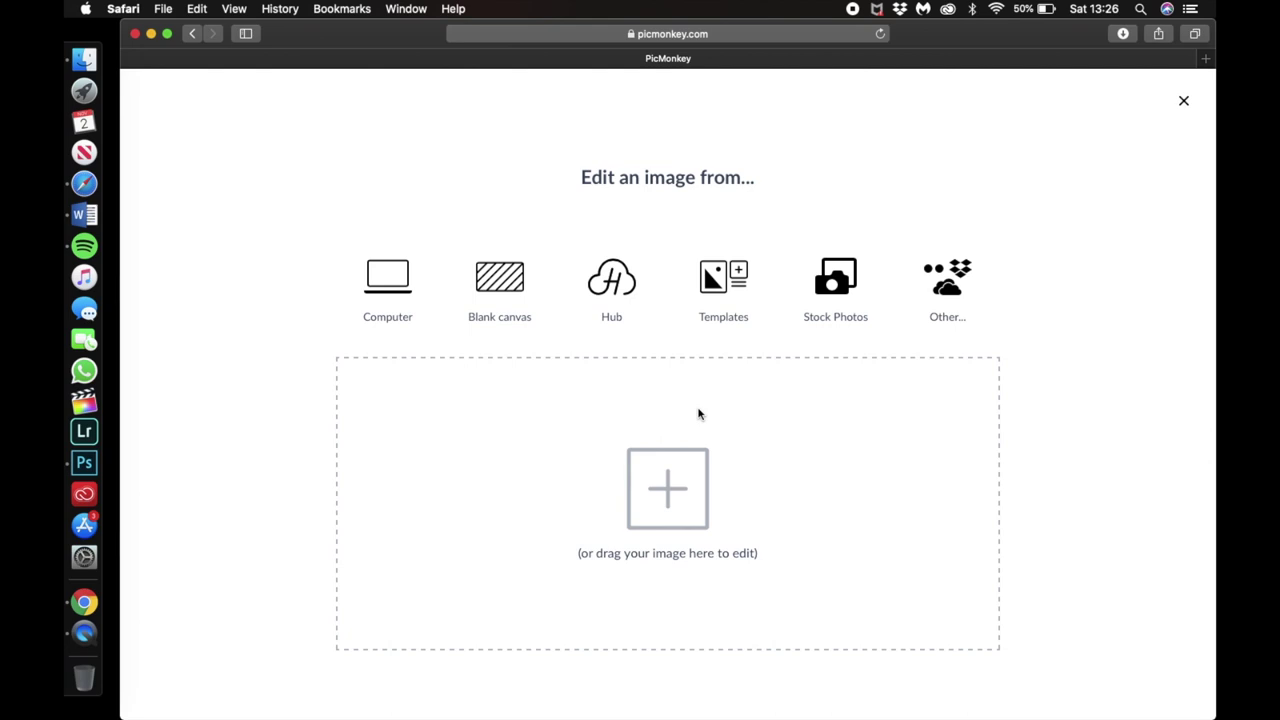
# In full screen, load the Channel Art Template PNG from the computer's Channel Art Templates folder
pyautogui.click(167, 33)
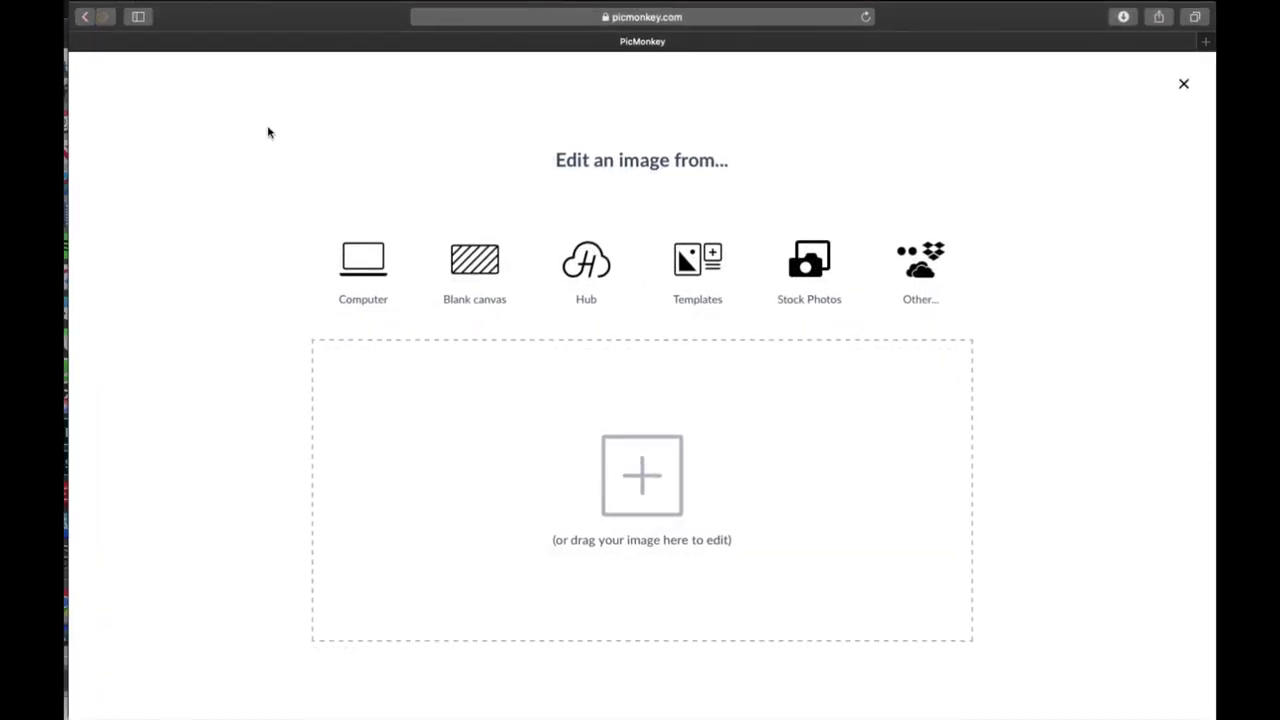
pyautogui.click(388, 263)
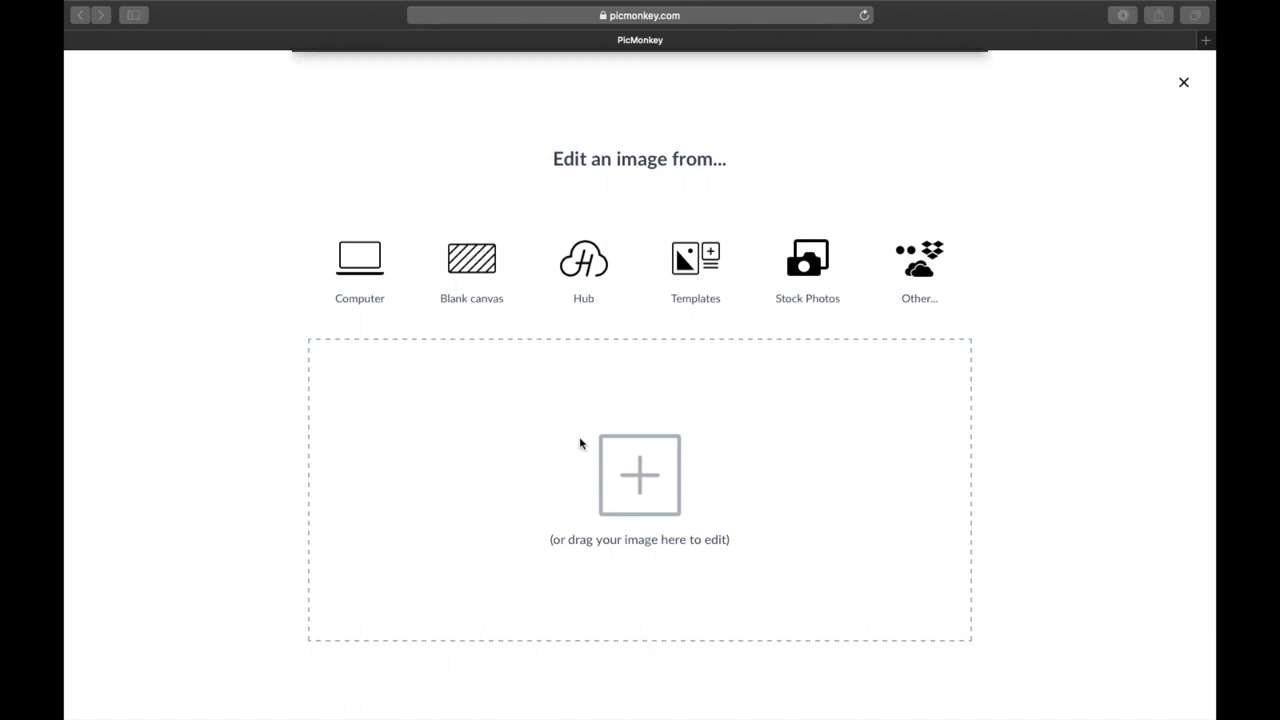
pyautogui.click(545, 117)
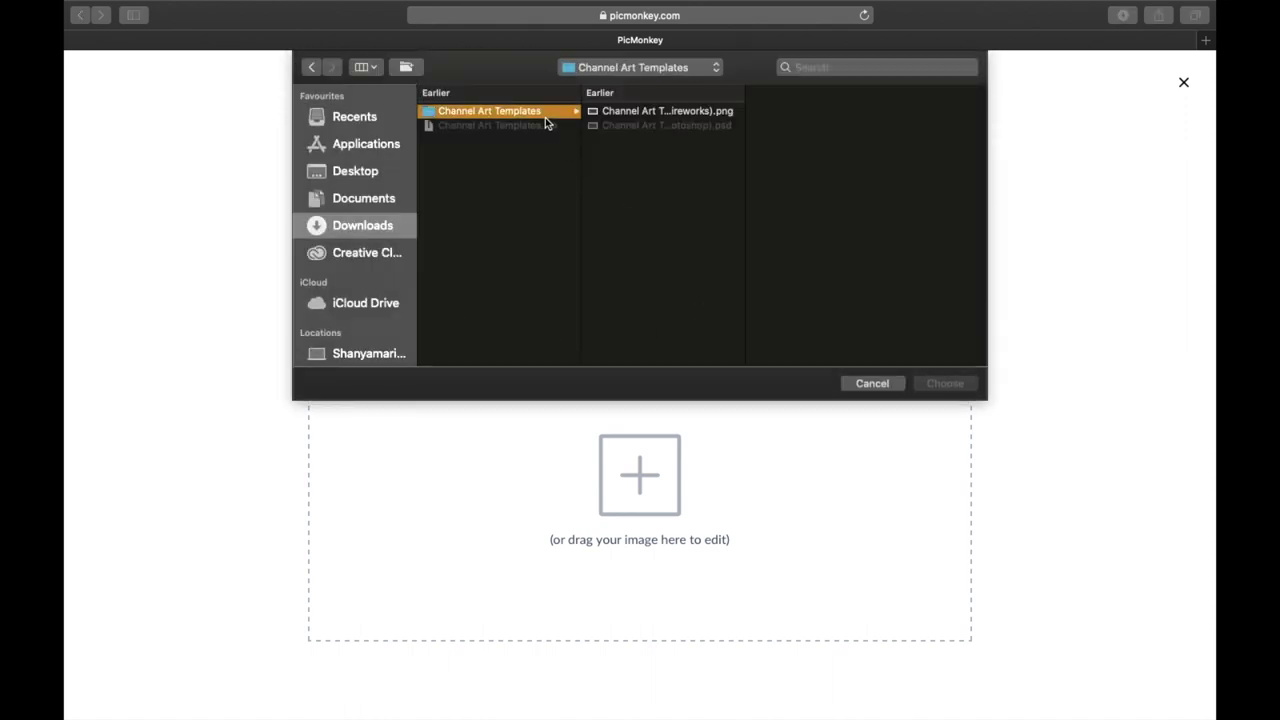
pyautogui.doubleClick(660, 112)
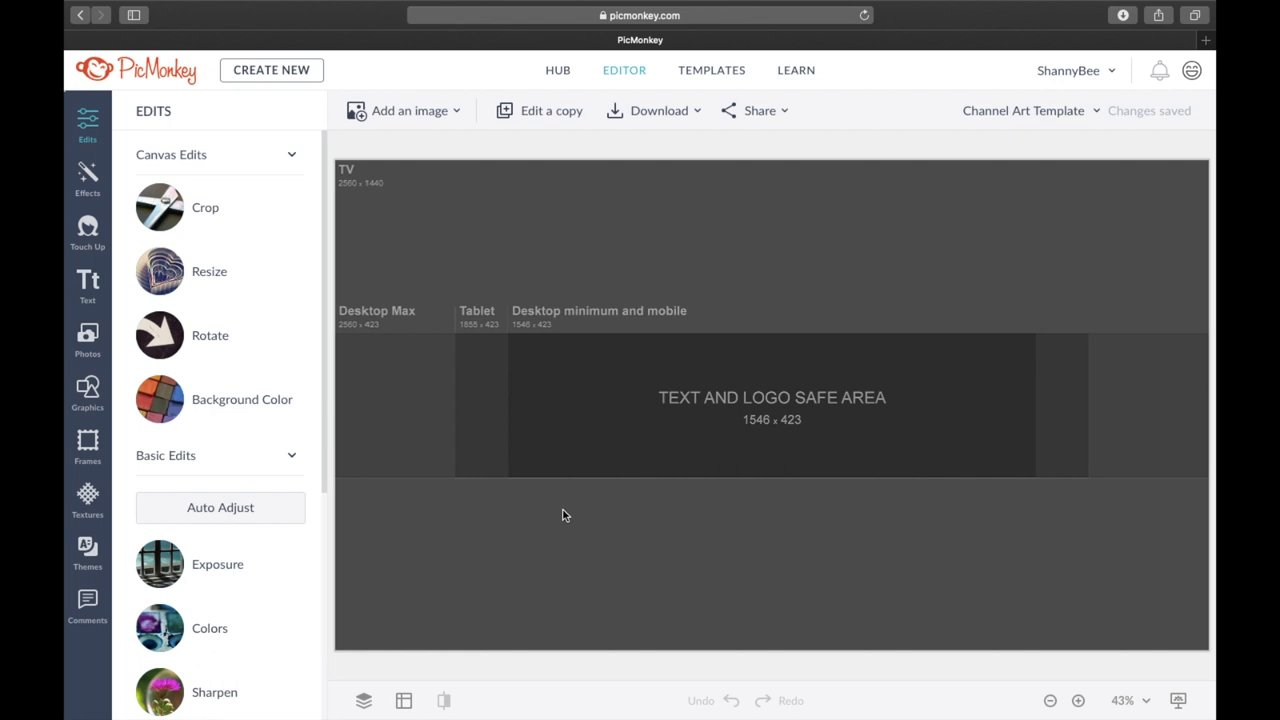
# Add a black Basic square and stretch it across the band above the safe area
pyautogui.click(89, 398)
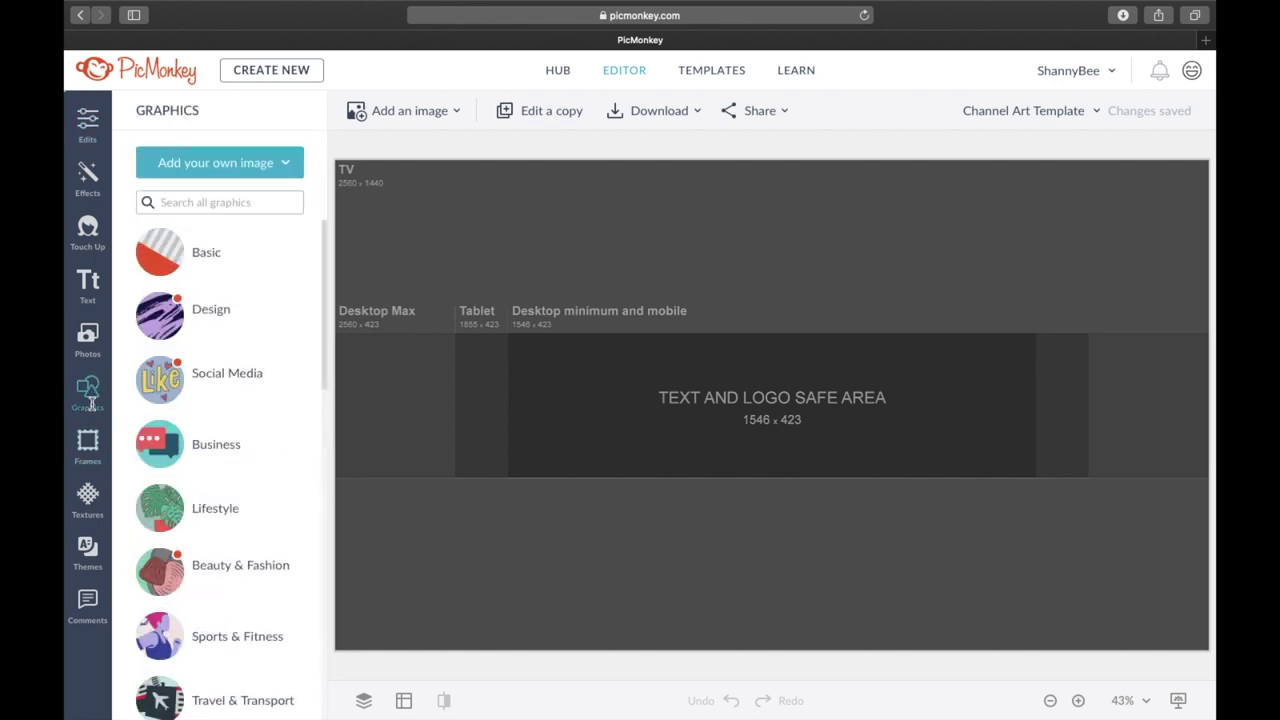
pyautogui.click(217, 253)
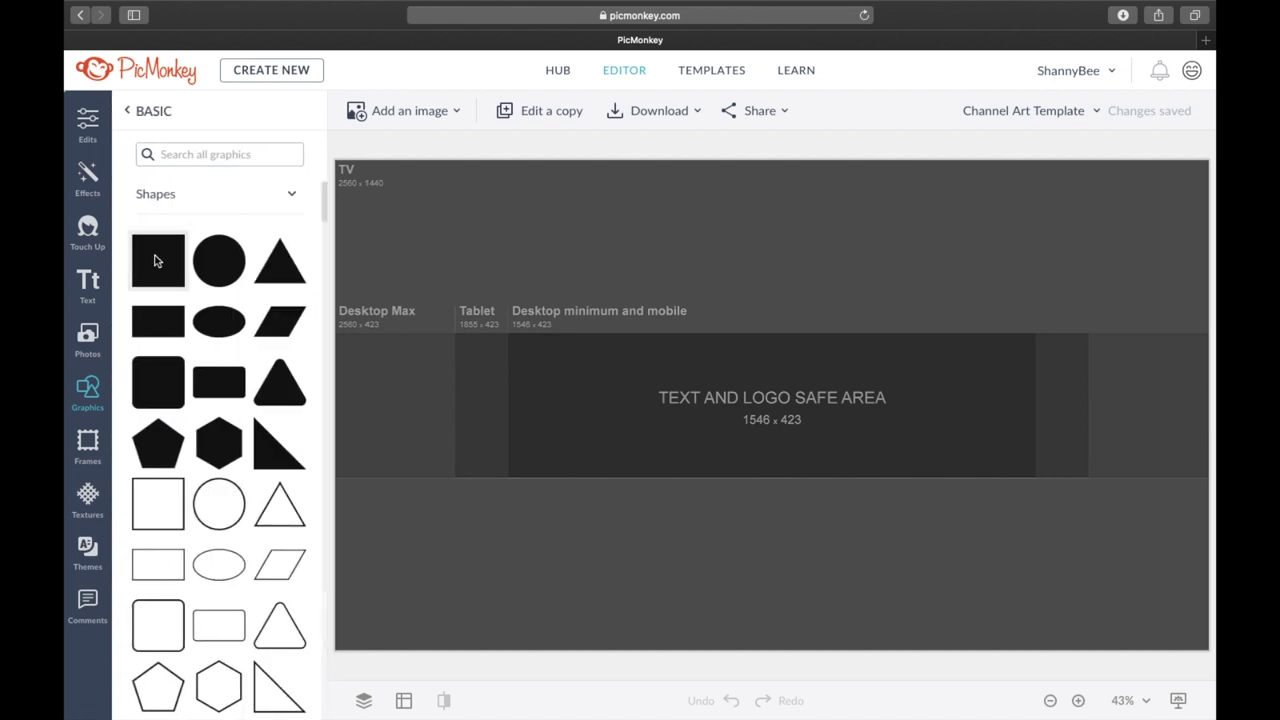
pyautogui.moveTo(155, 261); pyautogui.dragTo(517, 311)
pyautogui.moveTo(748, 380); pyautogui.dragTo(537, 281)
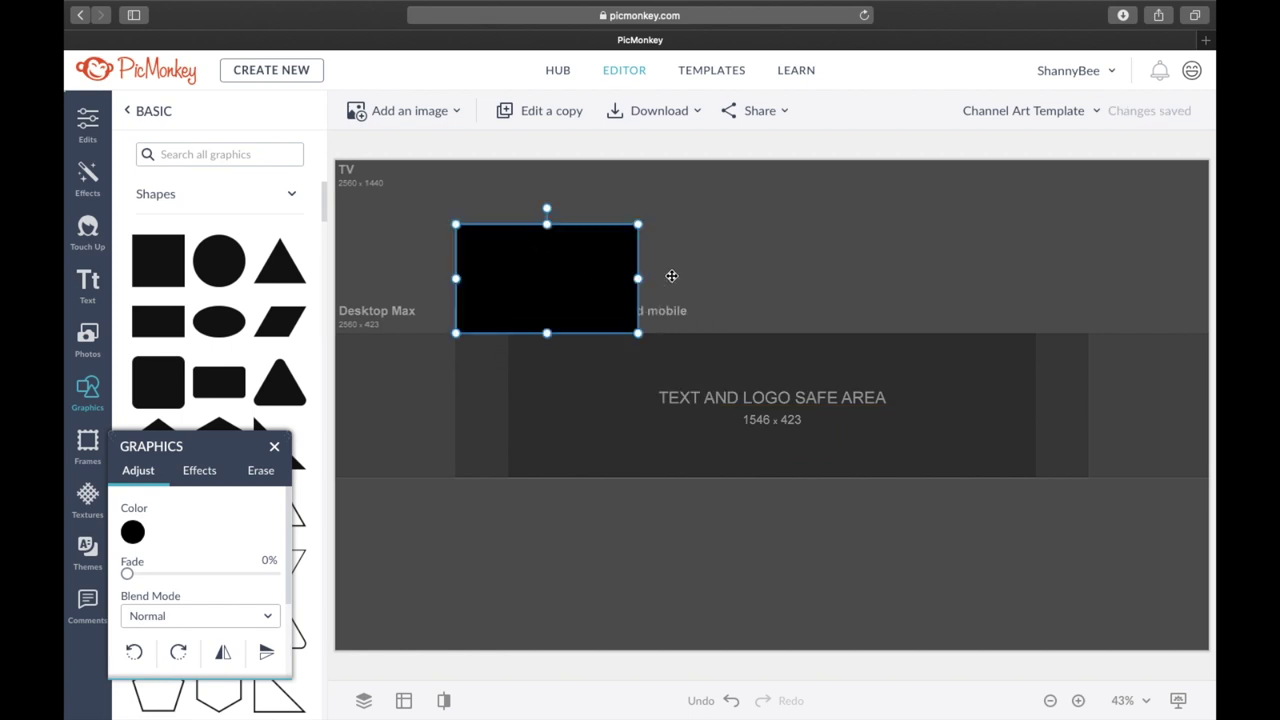
pyautogui.moveTo(640, 277); pyautogui.dragTo(1089, 289)
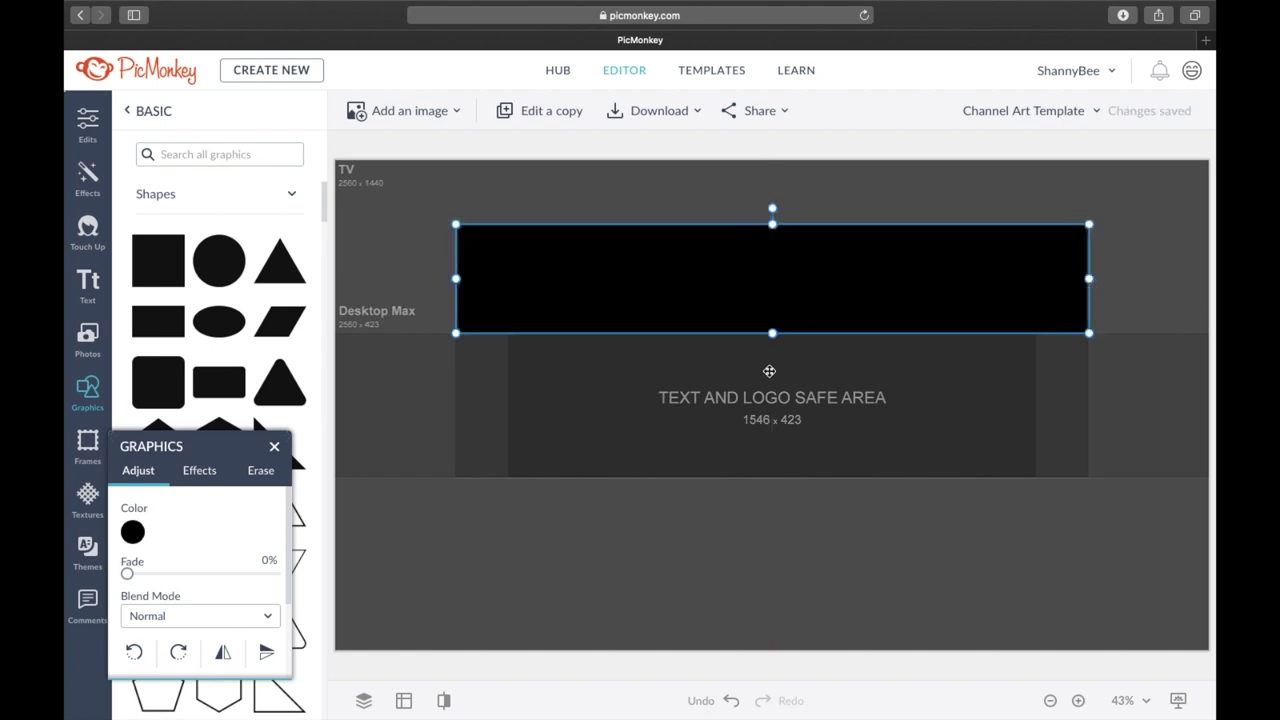
# Duplicate the top black bar and line the copy up below the safe area
pyautogui.click(771, 176)
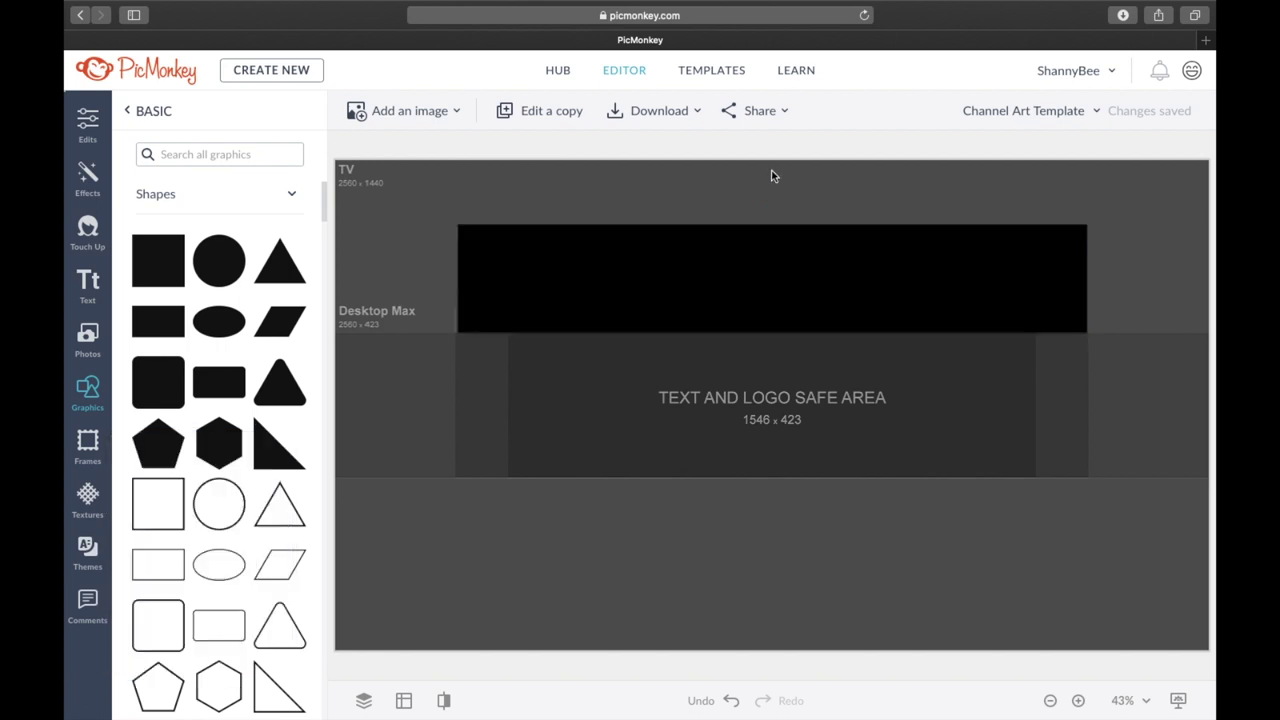
pyautogui.click(776, 231)
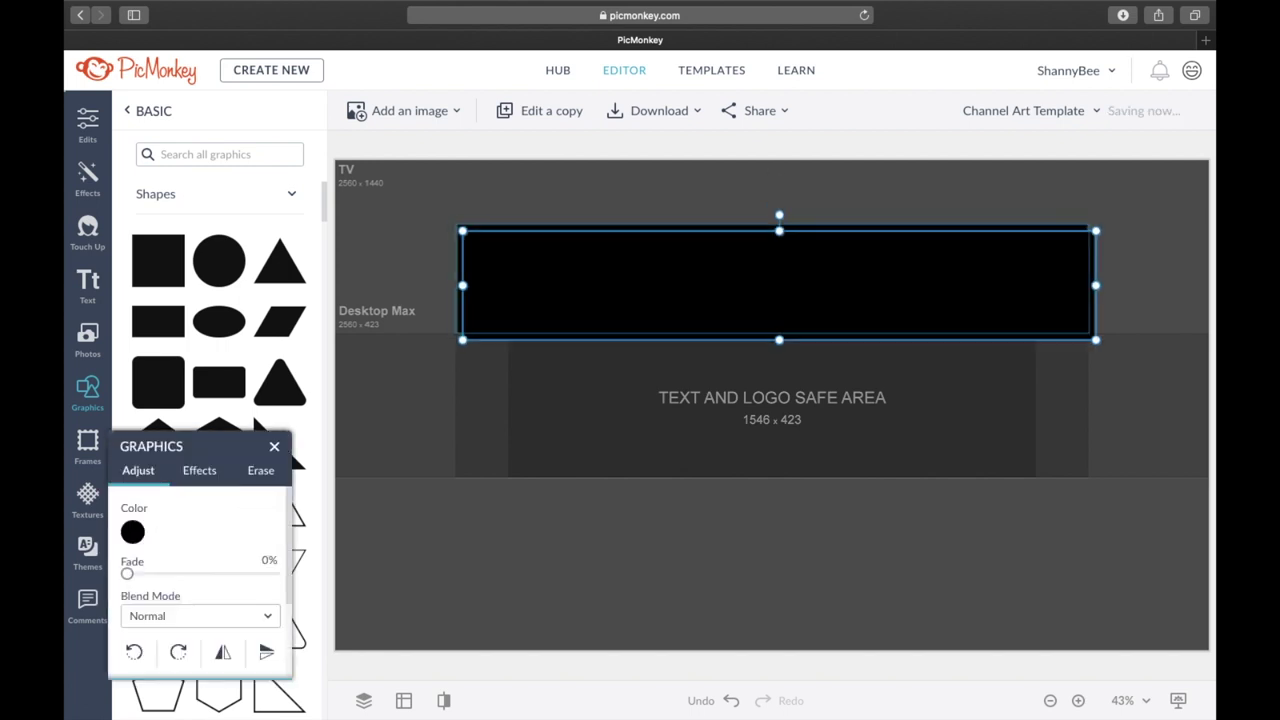
pyautogui.moveTo(769, 277); pyautogui.dragTo(764, 535)
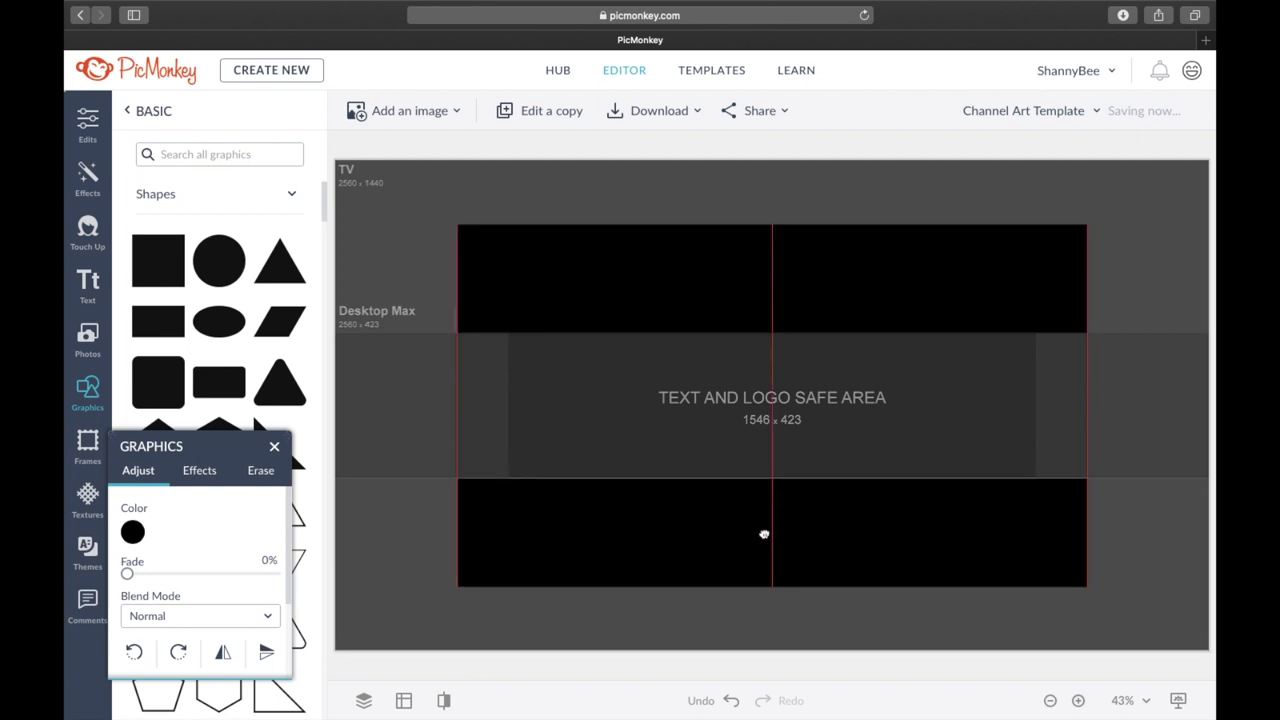
pyautogui.moveTo(764, 534); pyautogui.dragTo(764, 534)
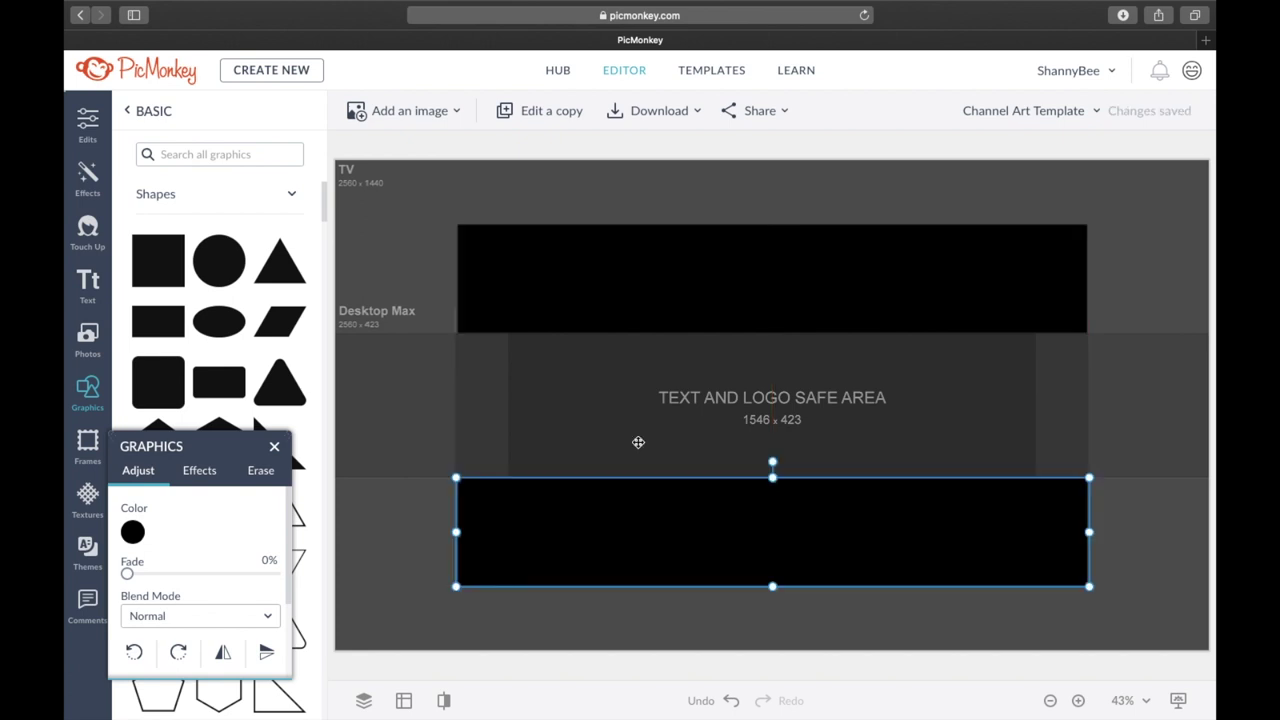
# Add another black rectangle, rotate it upright, and enlarge it at the left edge
pyautogui.click(160, 318)
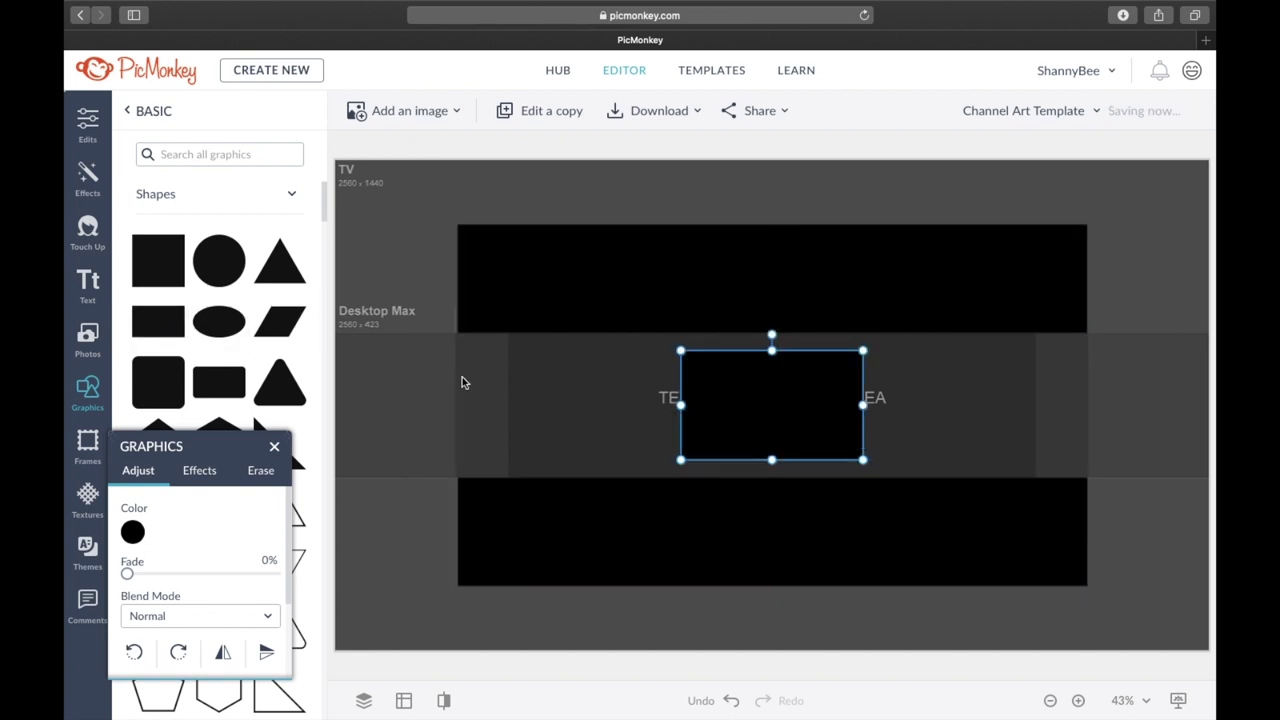
pyautogui.moveTo(773, 334); pyautogui.dragTo(428, 299)
pyautogui.moveTo(458, 405); pyautogui.dragTo(401, 588)
# Rotate the left bar to exactly 90° and align it, then butt the right bar against the safe area
pyautogui.click(484, 200)
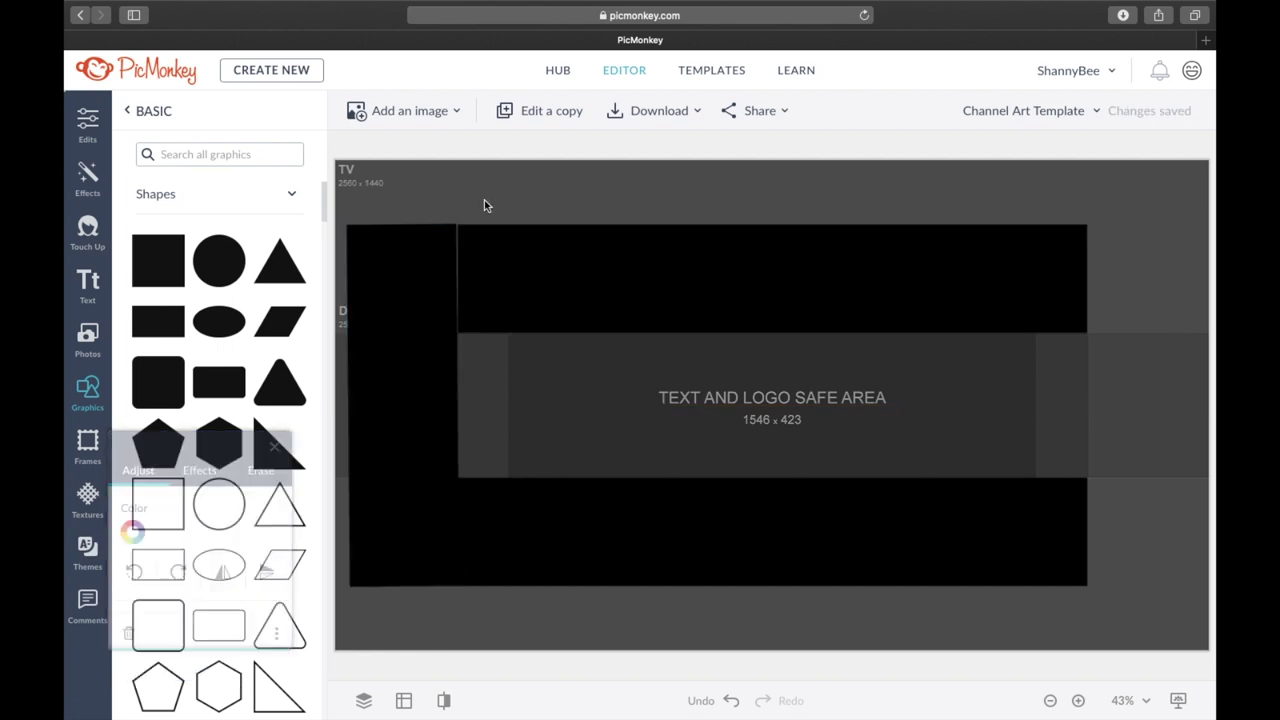
pyautogui.click(438, 313)
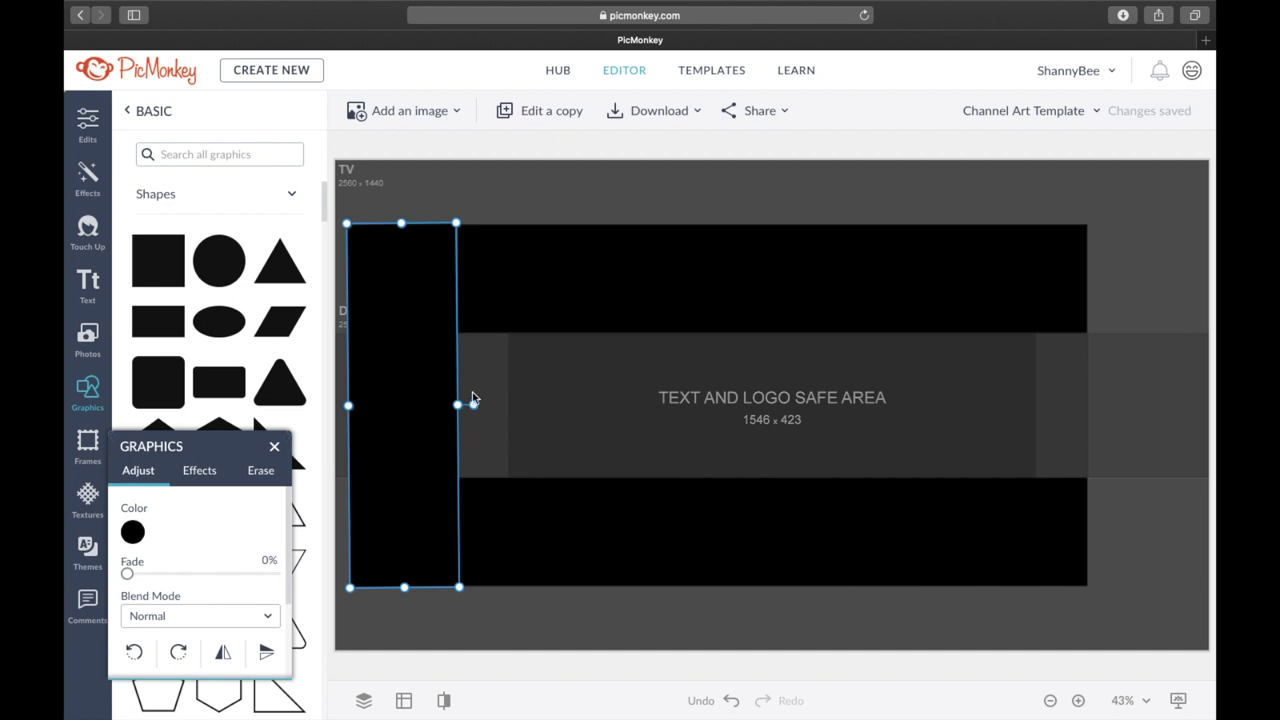
pyautogui.moveTo(474, 404)
pyautogui.mouseDown()
pyautogui.moveTo(471, 414)
pyautogui.moveTo(477, 401)
pyautogui.moveTo(466, 403)
pyautogui.mouseUp()
pyautogui.click(561, 172)
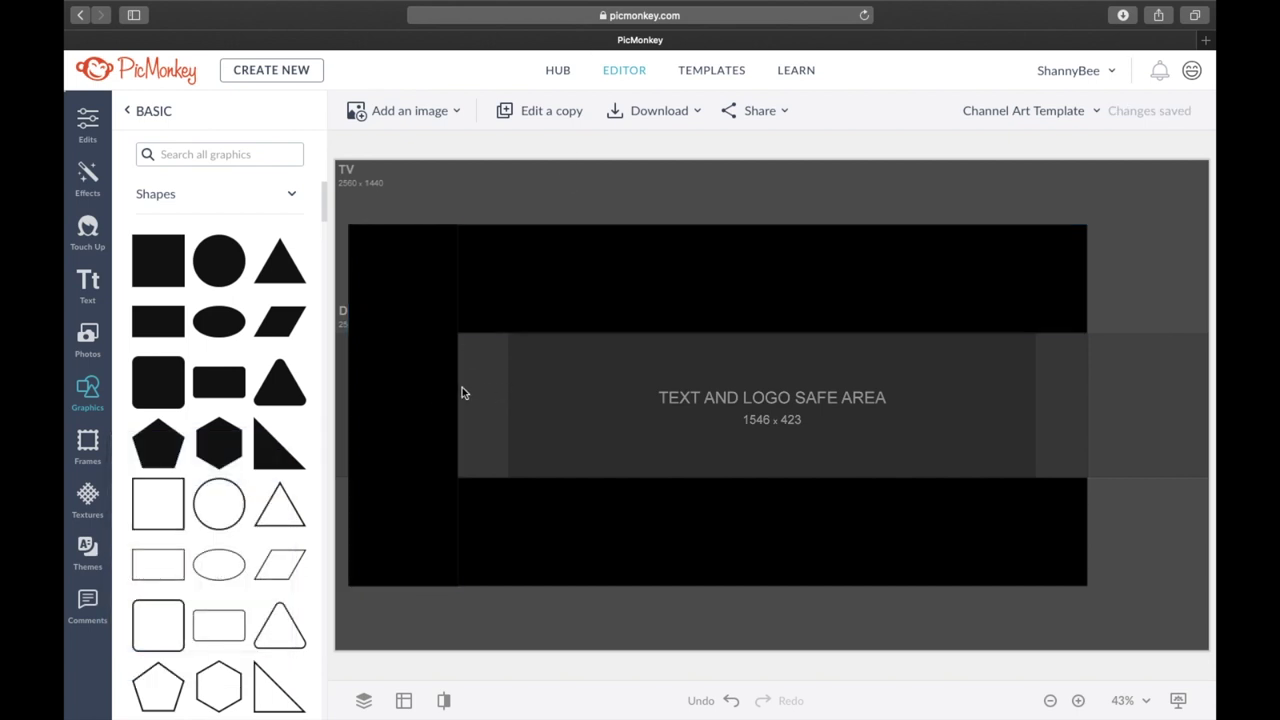
pyautogui.click(428, 388)
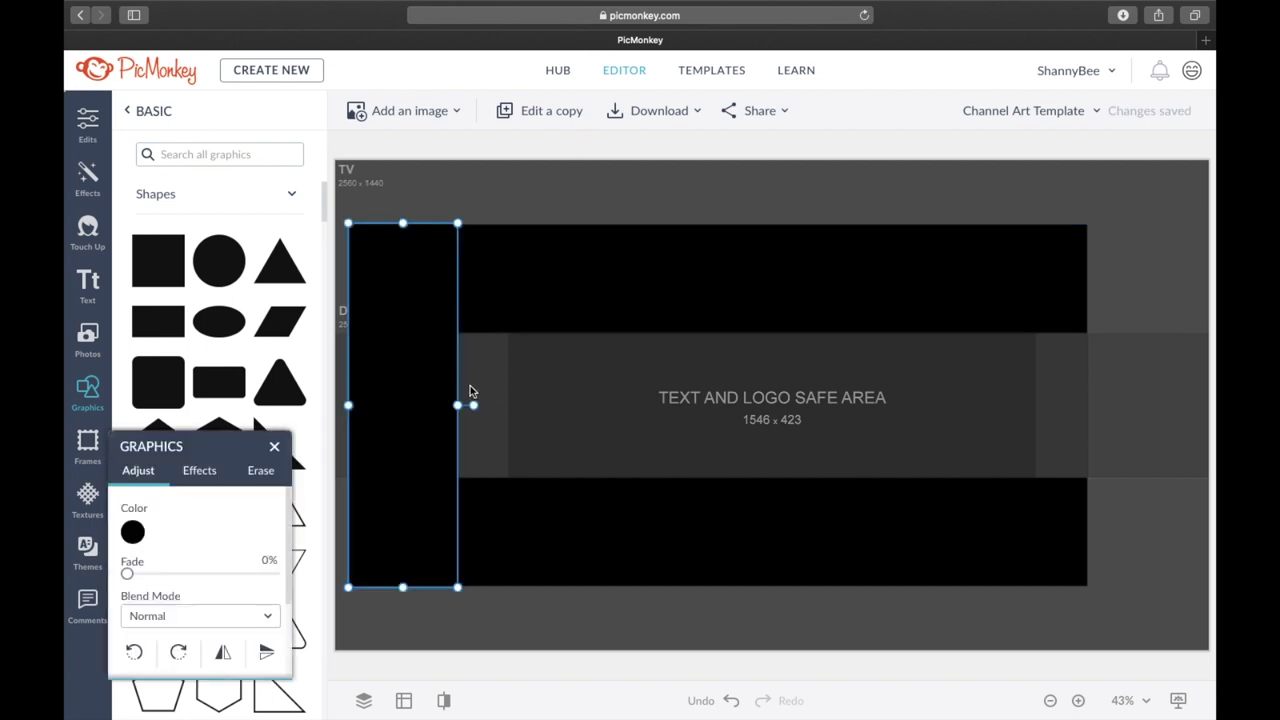
pyautogui.moveTo(471, 388); pyautogui.dragTo(429, 418)
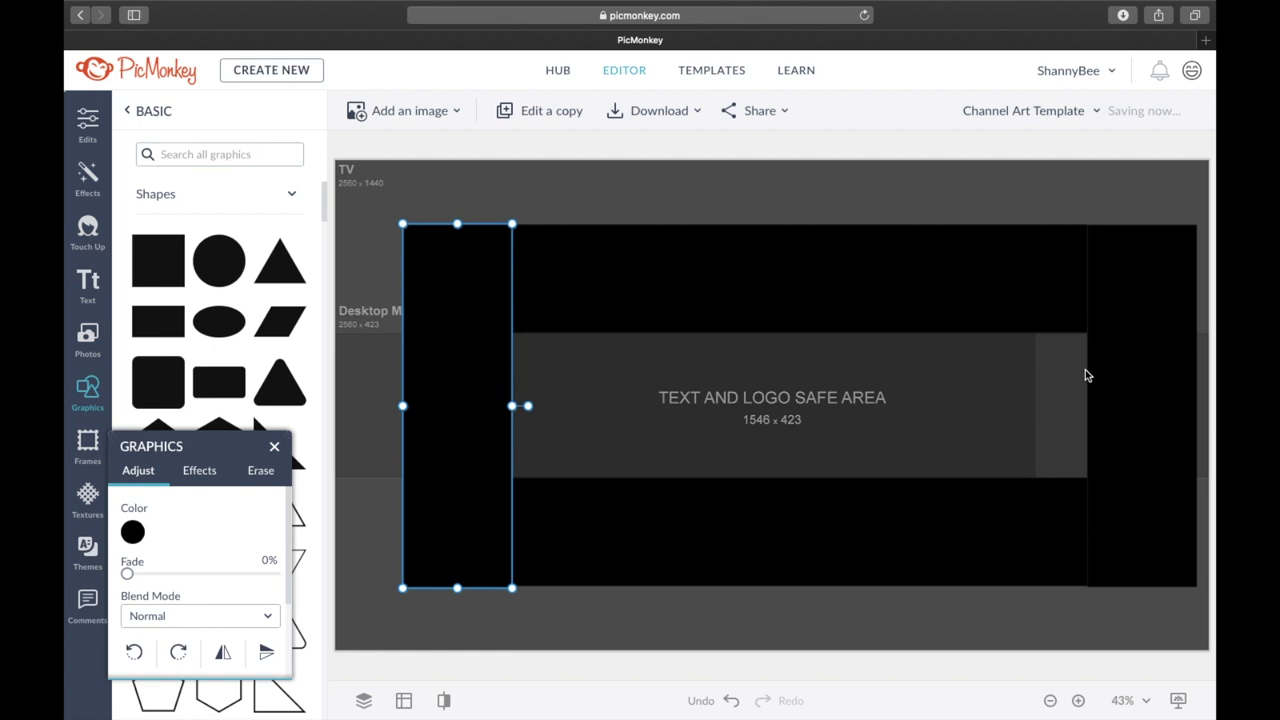
pyautogui.moveTo(1146, 363); pyautogui.dragTo(1094, 358)
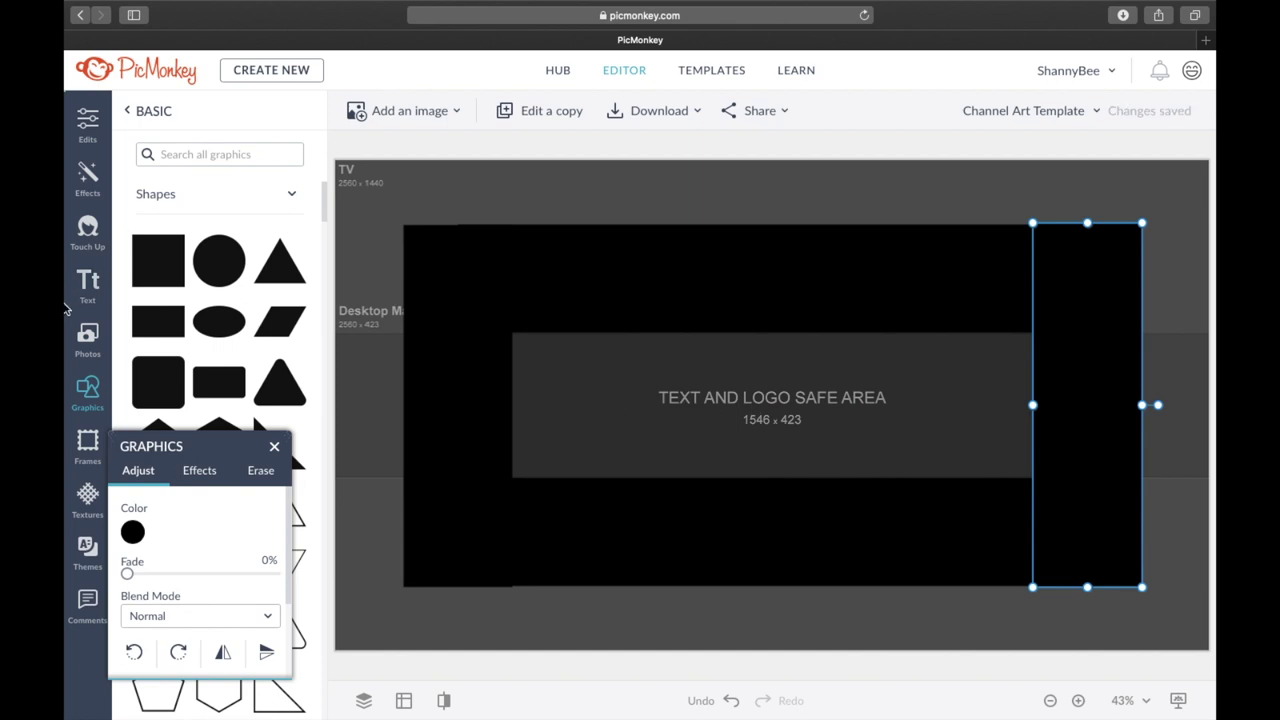
pyautogui.click(87, 137)
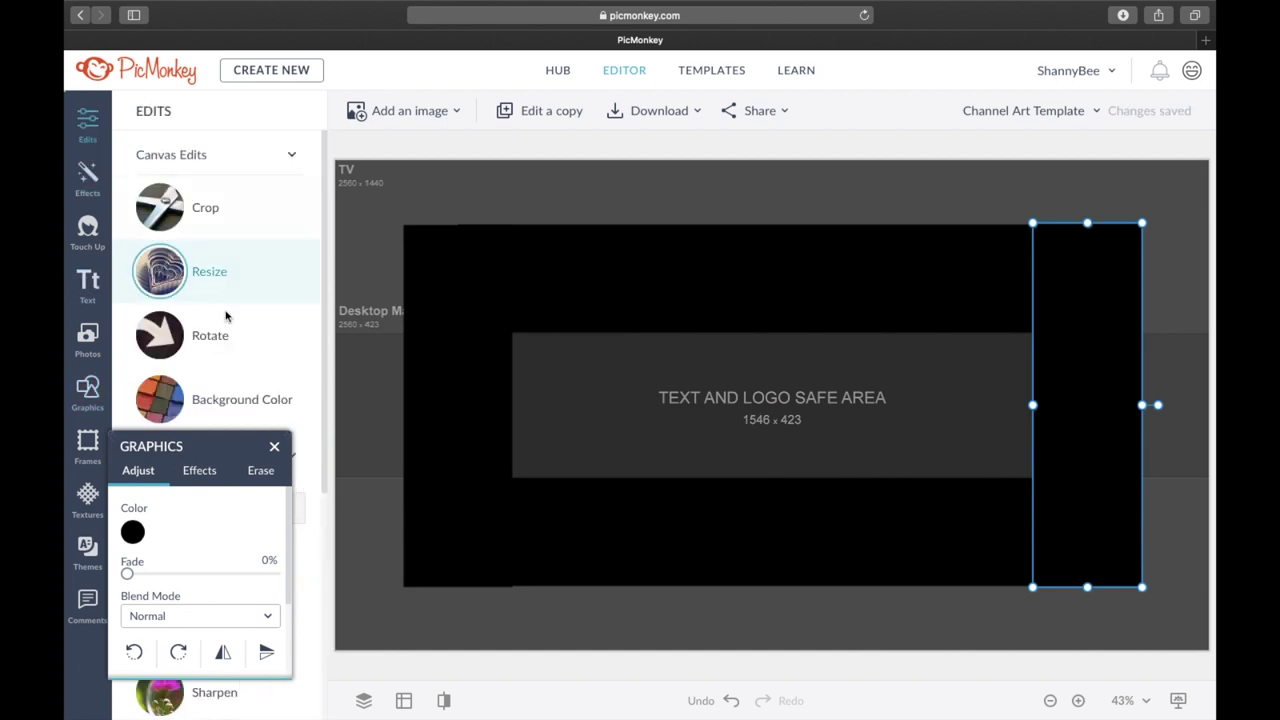
# Set the canvas background colour to white (#ffffff), then deselect the black frame bar
pyautogui.click(225, 400)
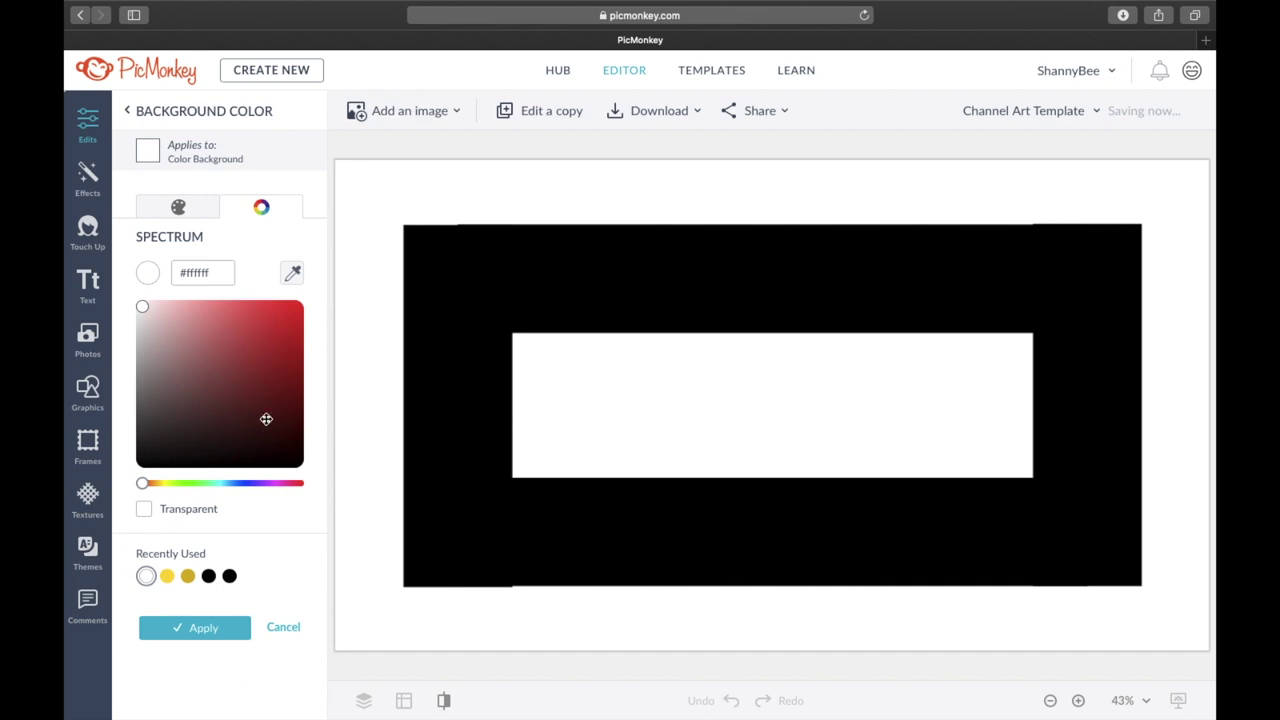
pyautogui.click(208, 628)
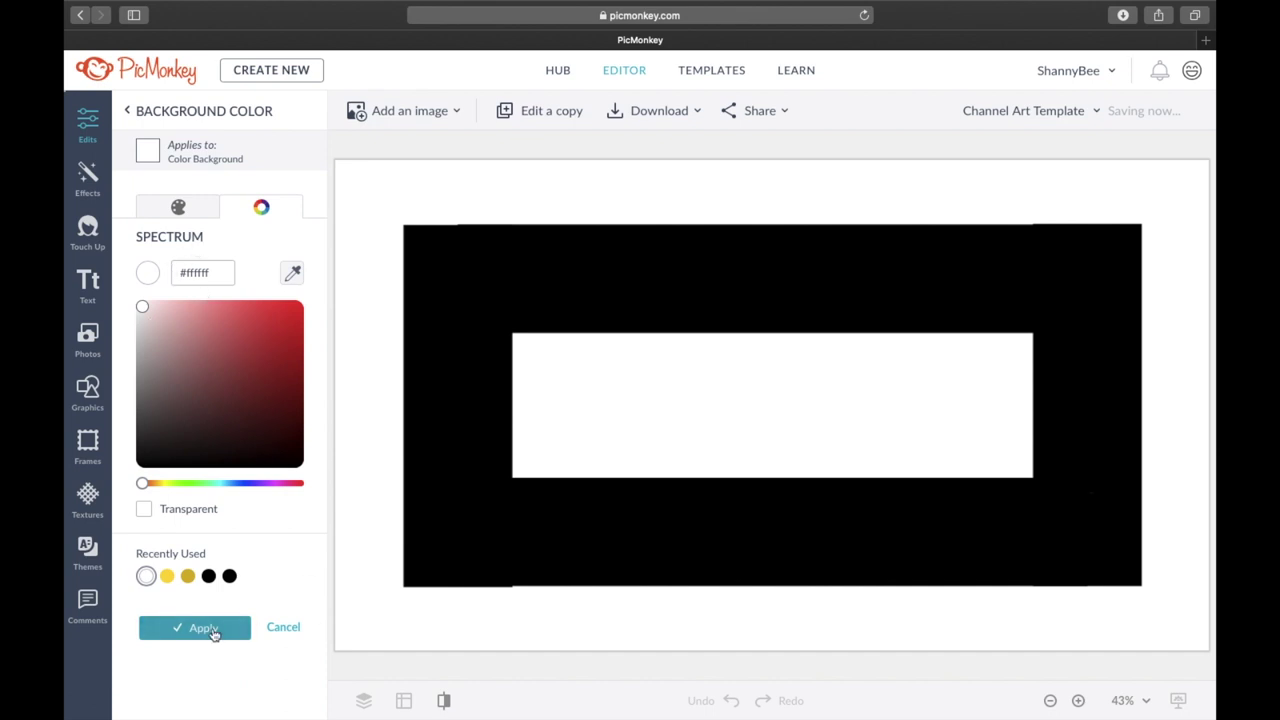
pyautogui.click(996, 198)
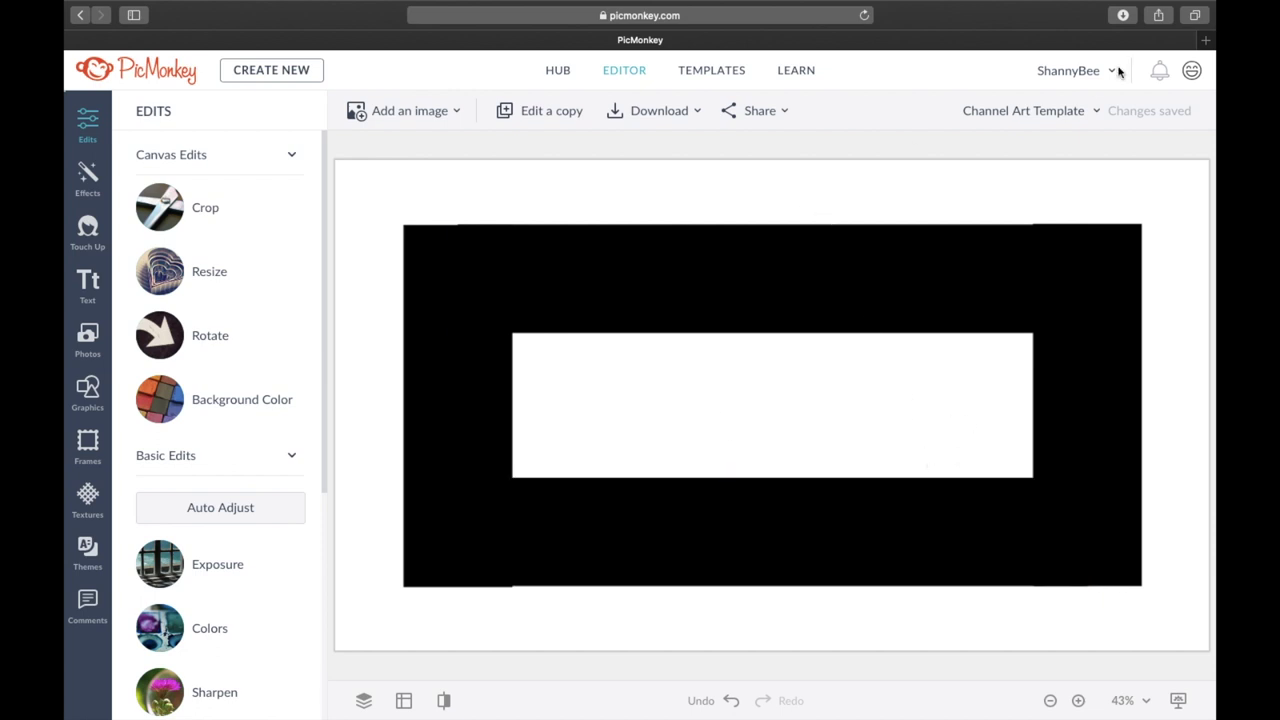
# In a new tab, search Google for 'tumblr pink clouds background'
pyautogui.click(1205, 39)
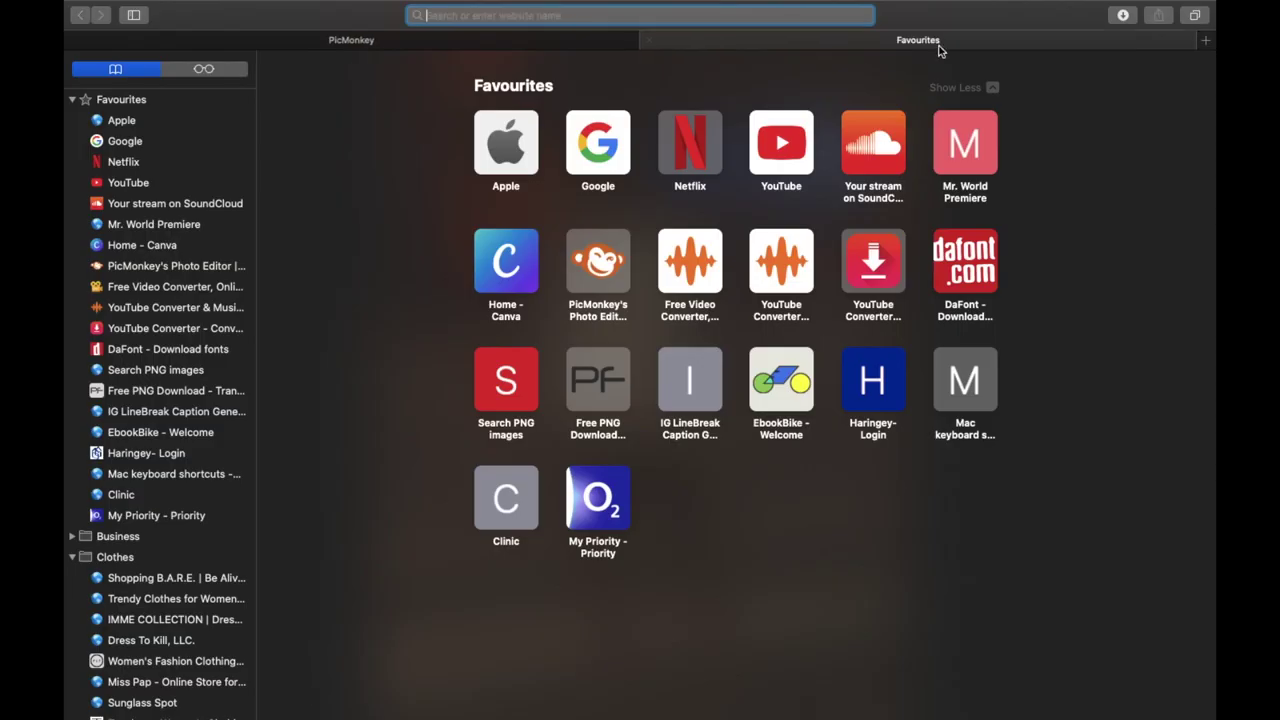
pyautogui.click(590, 172)
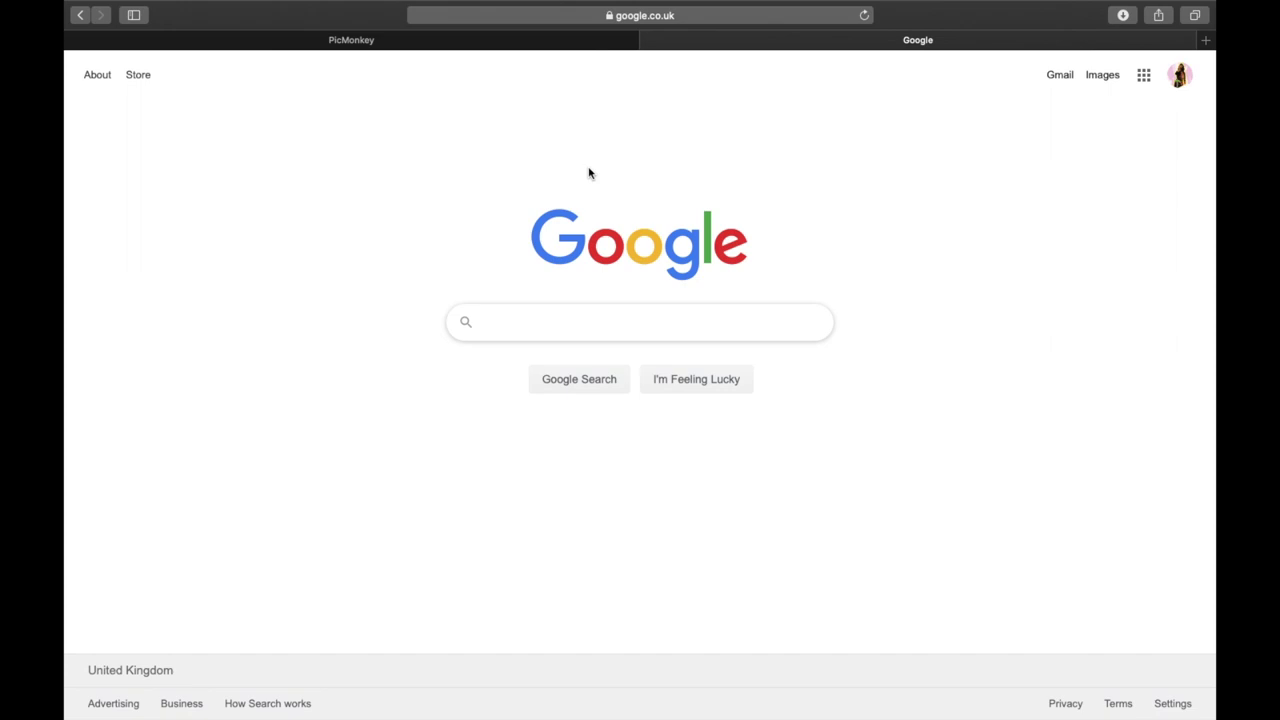
pyautogui.write('tumblr b')
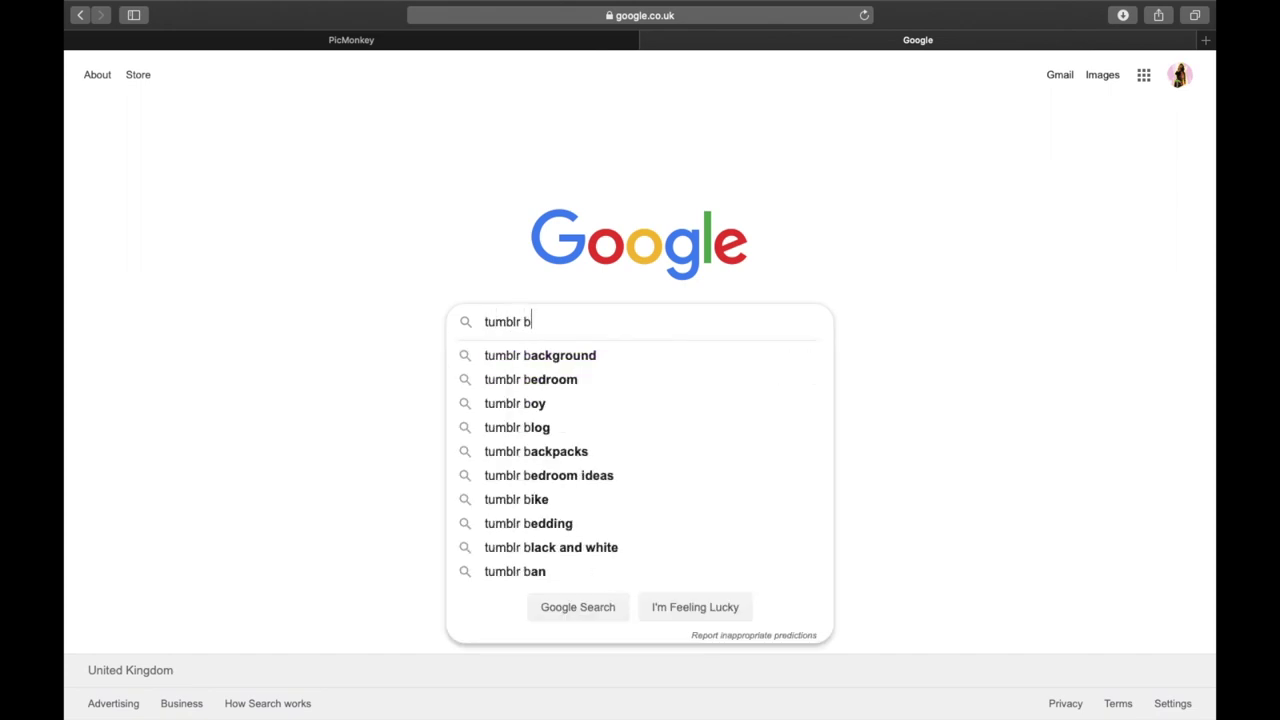
pyautogui.press('BackSpace')
pyautogui.press('Down')
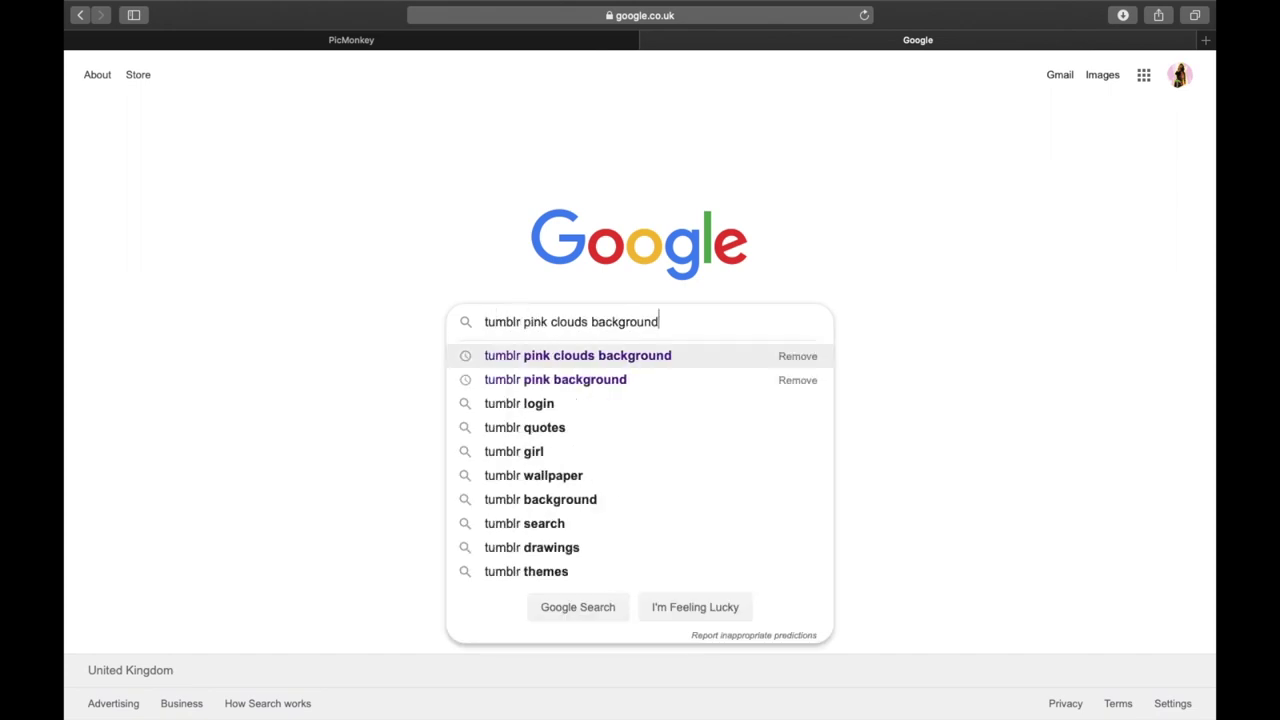
pyautogui.press('Return')
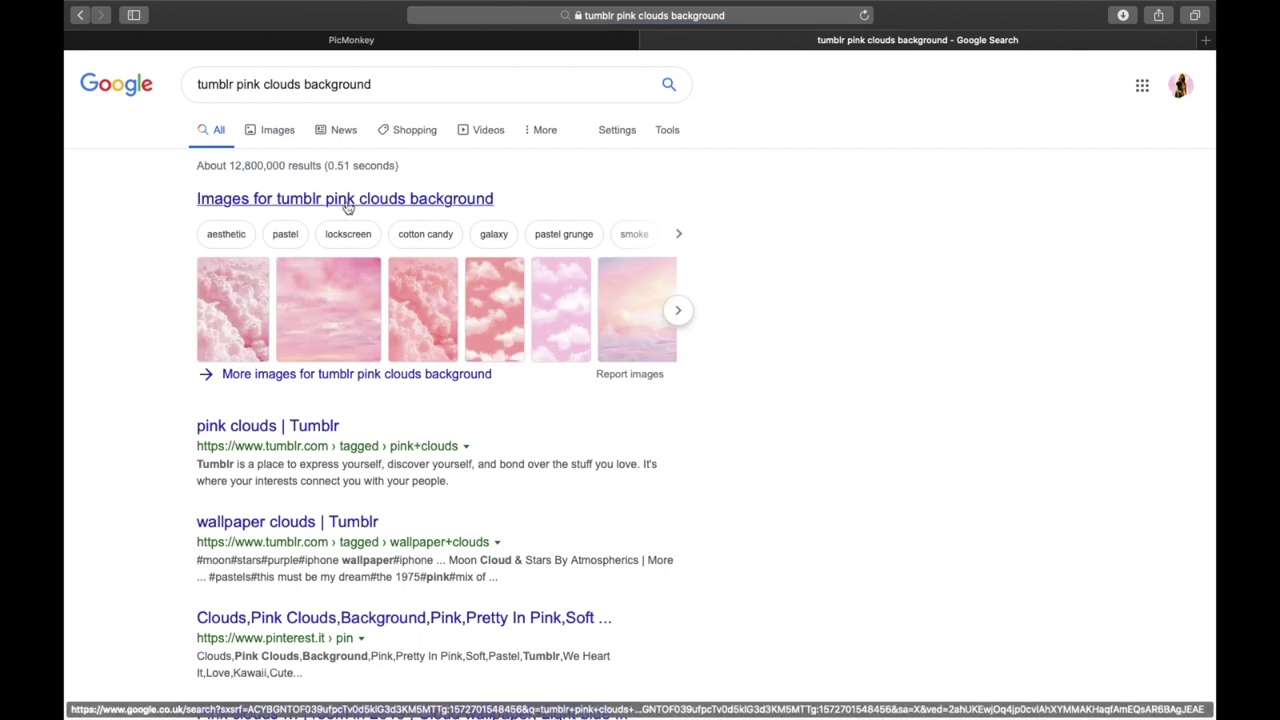
# Save a pink clouds image from the image results to Downloads, then return to PicMonkey
pyautogui.click(271, 135)
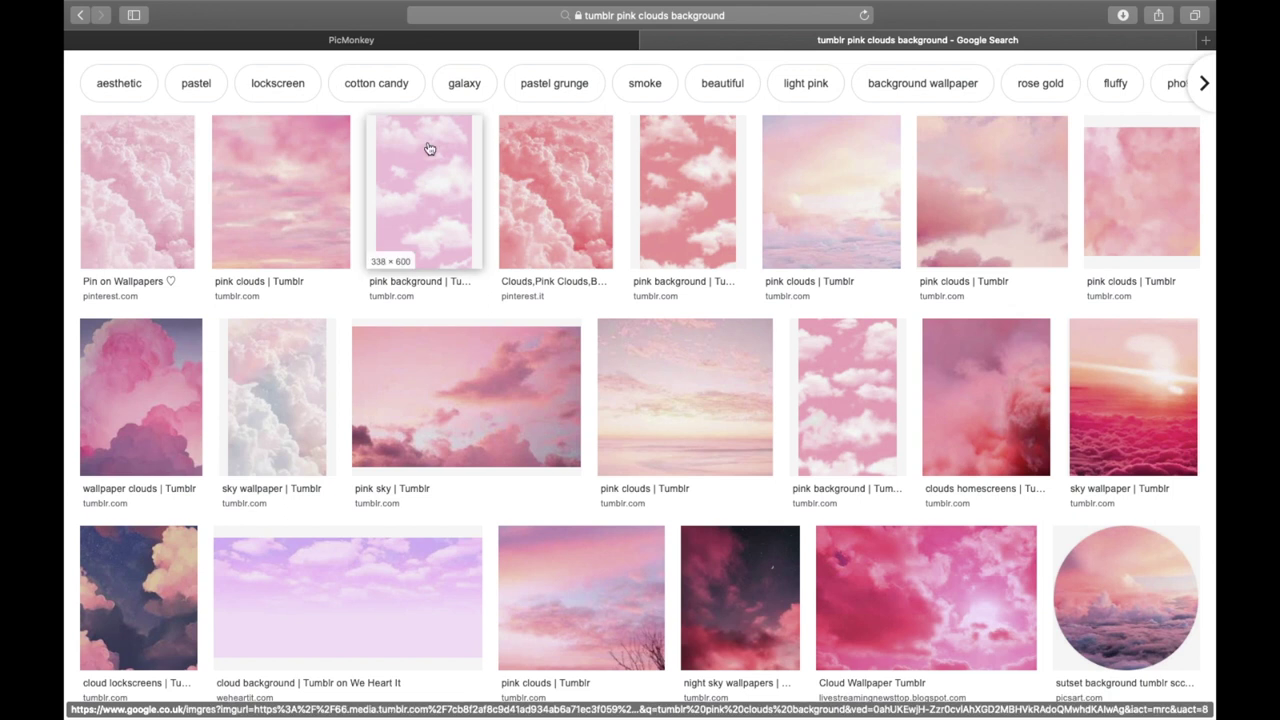
pyautogui.click(428, 149)
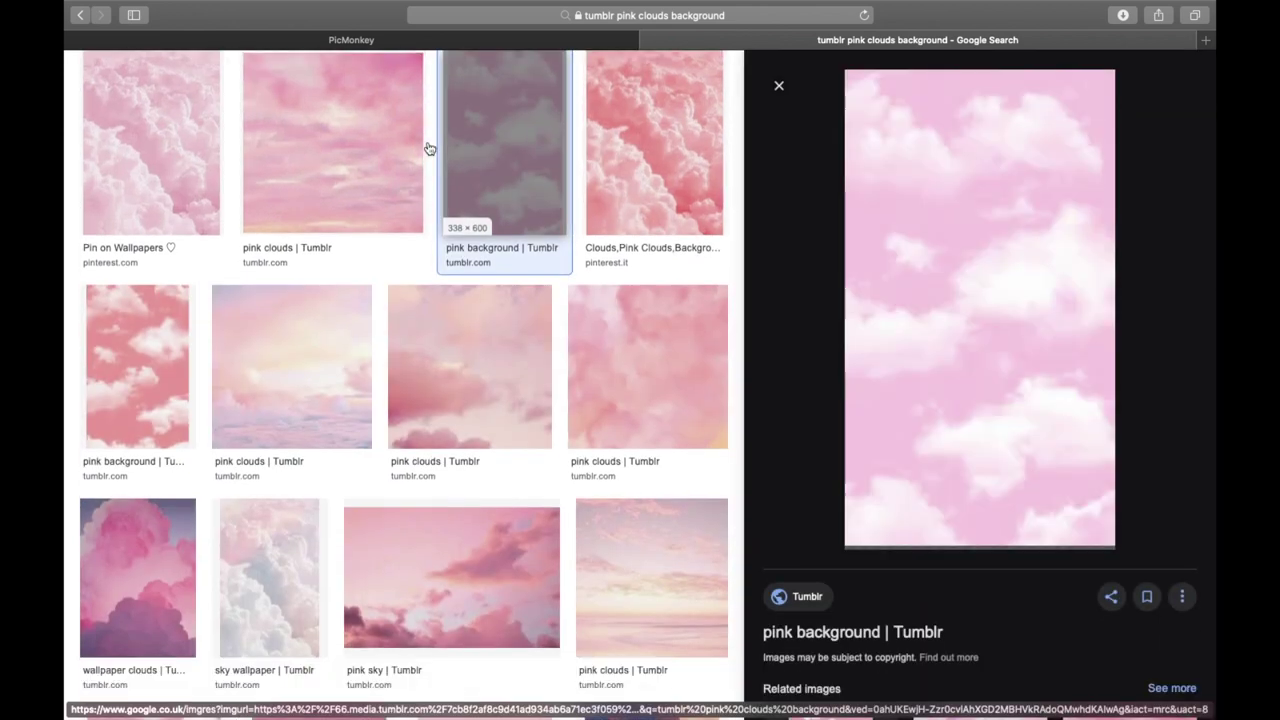
pyautogui.rightClick(1061, 190)
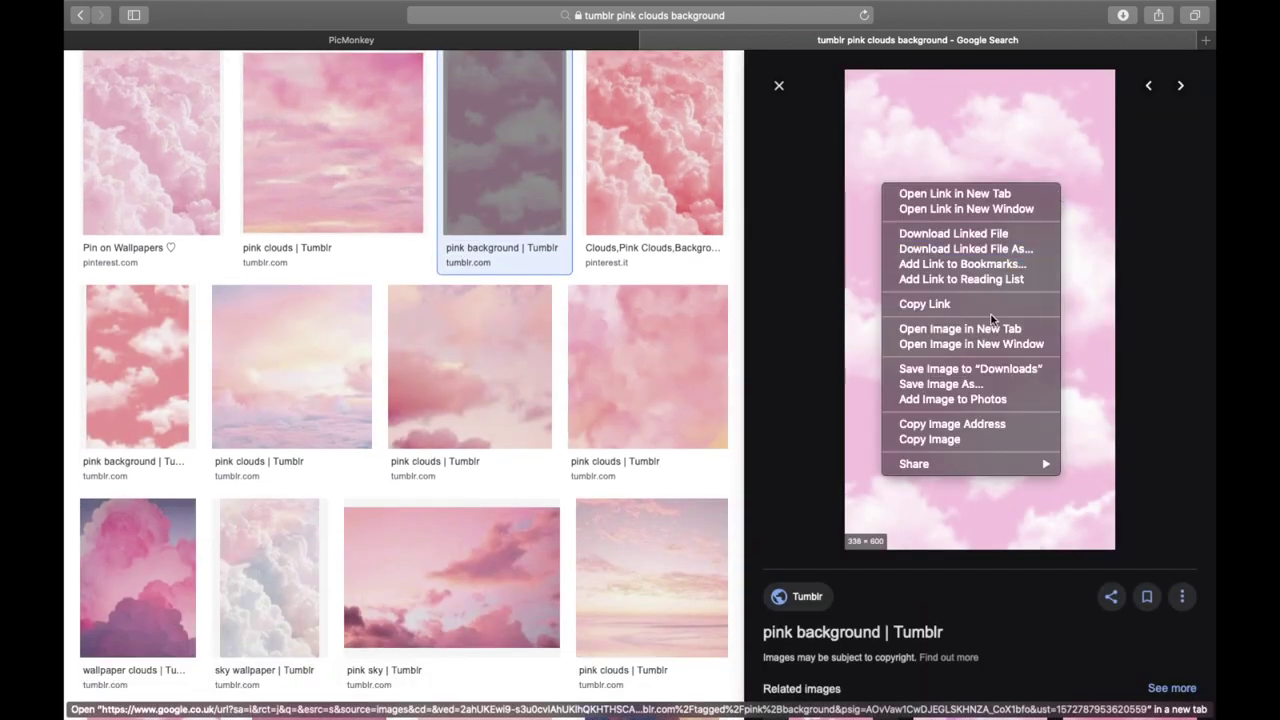
pyautogui.click(987, 374)
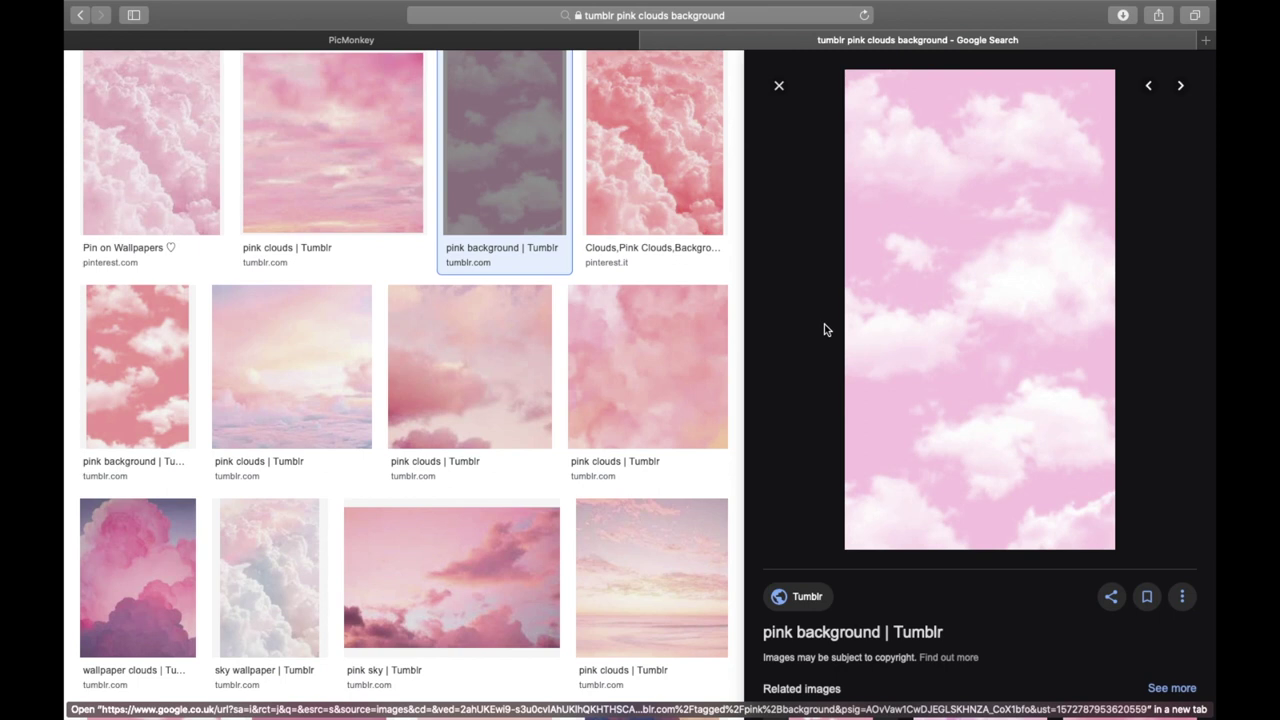
pyautogui.click(466, 40)
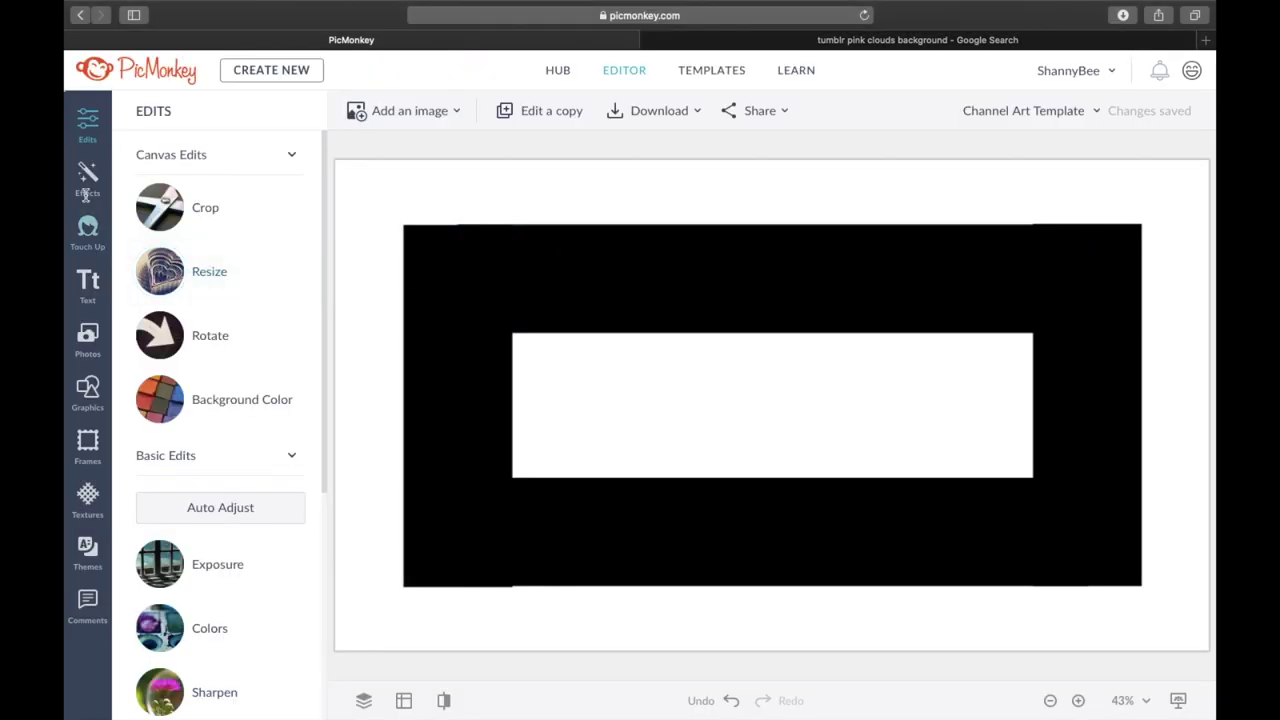
# Add the downloaded tumblr pink clouds image from Downloads as a graphic
pyautogui.click(90, 339)
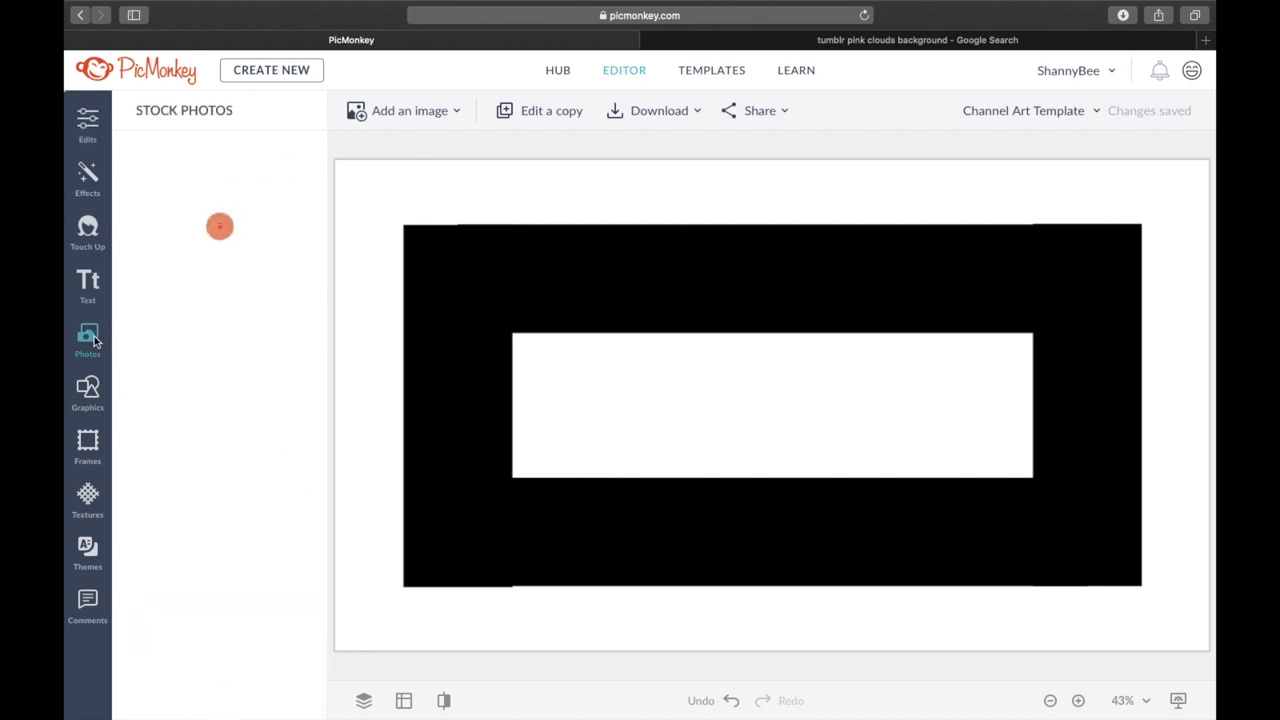
pyautogui.click(88, 390)
pyautogui.click(219, 162)
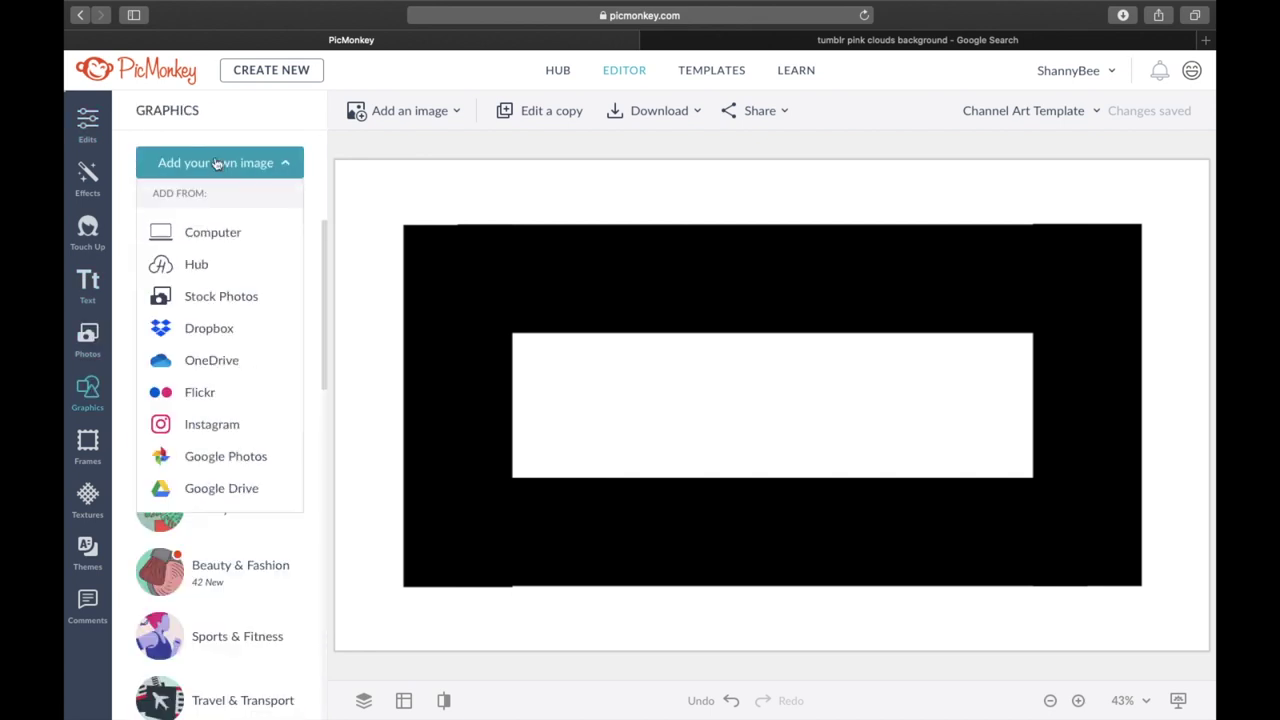
pyautogui.click(212, 233)
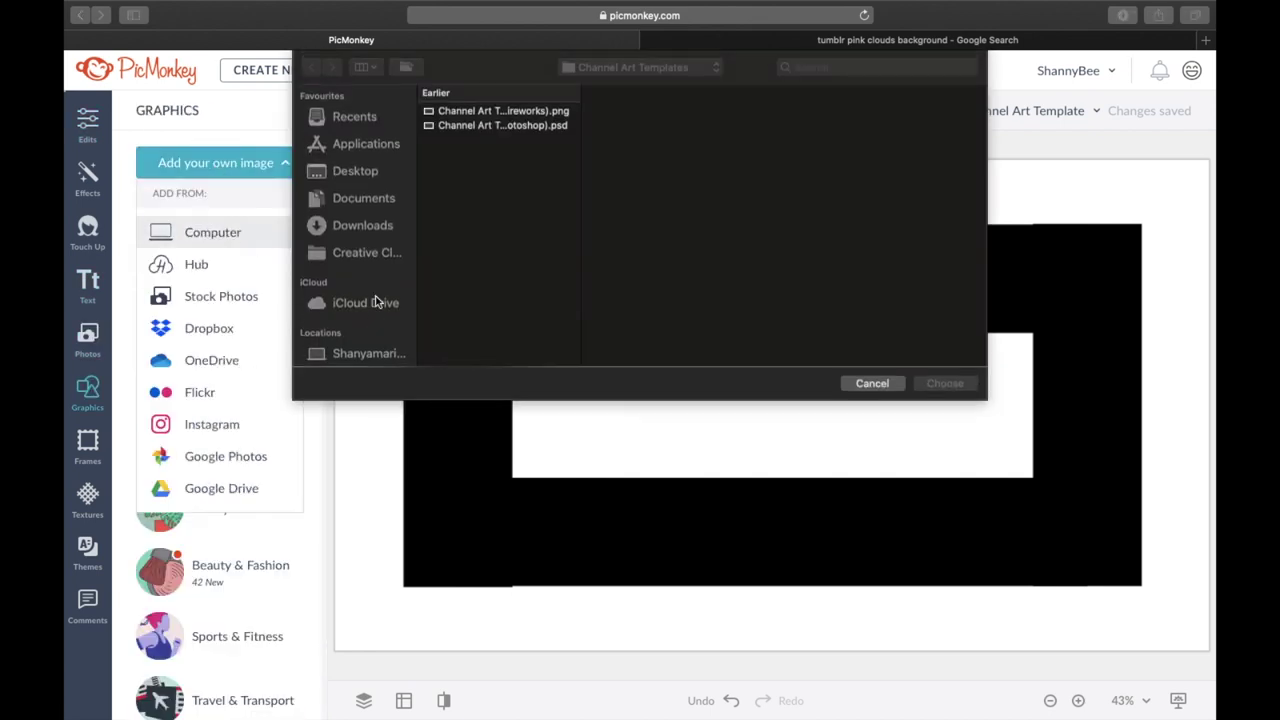
pyautogui.click(378, 226)
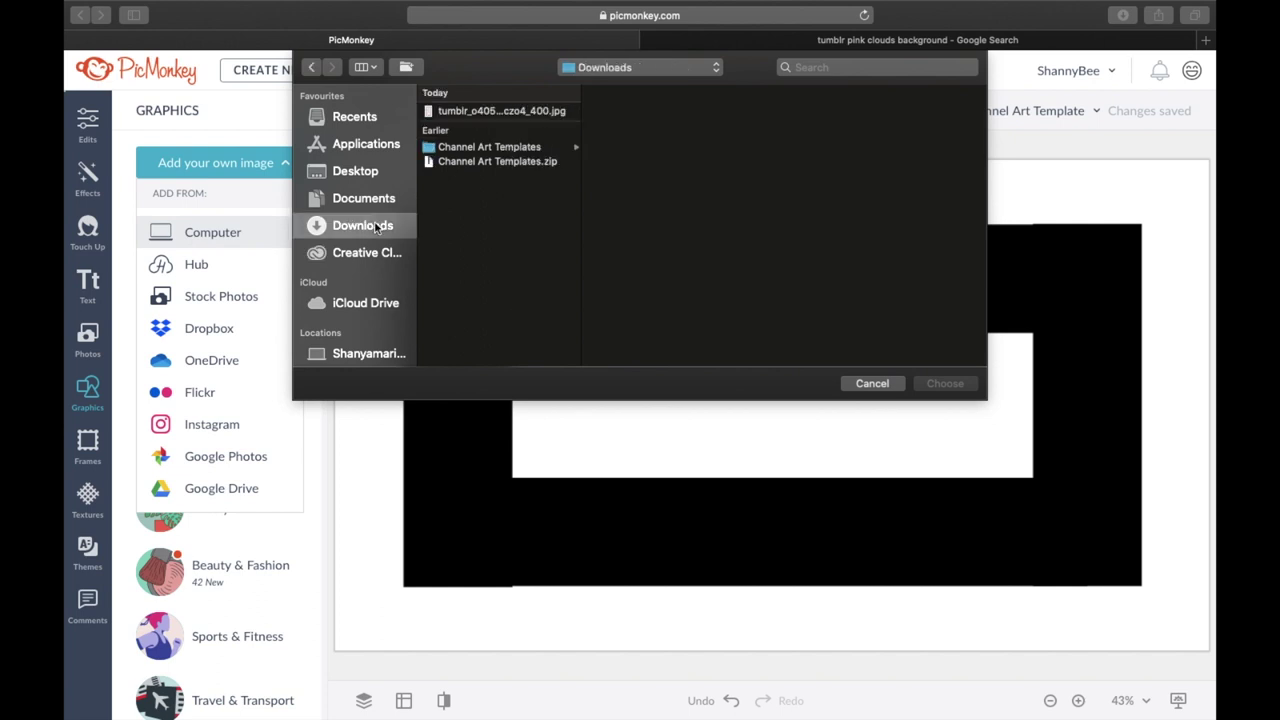
pyautogui.click(472, 111)
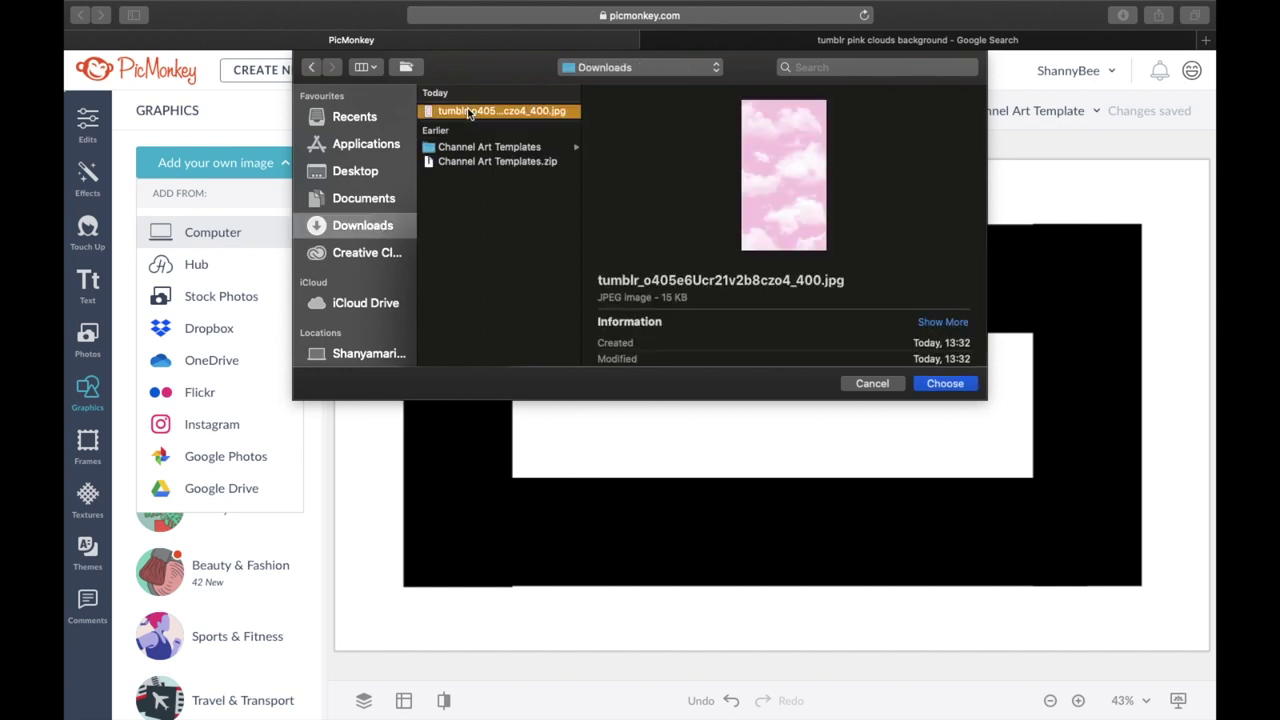
pyautogui.press('Return')
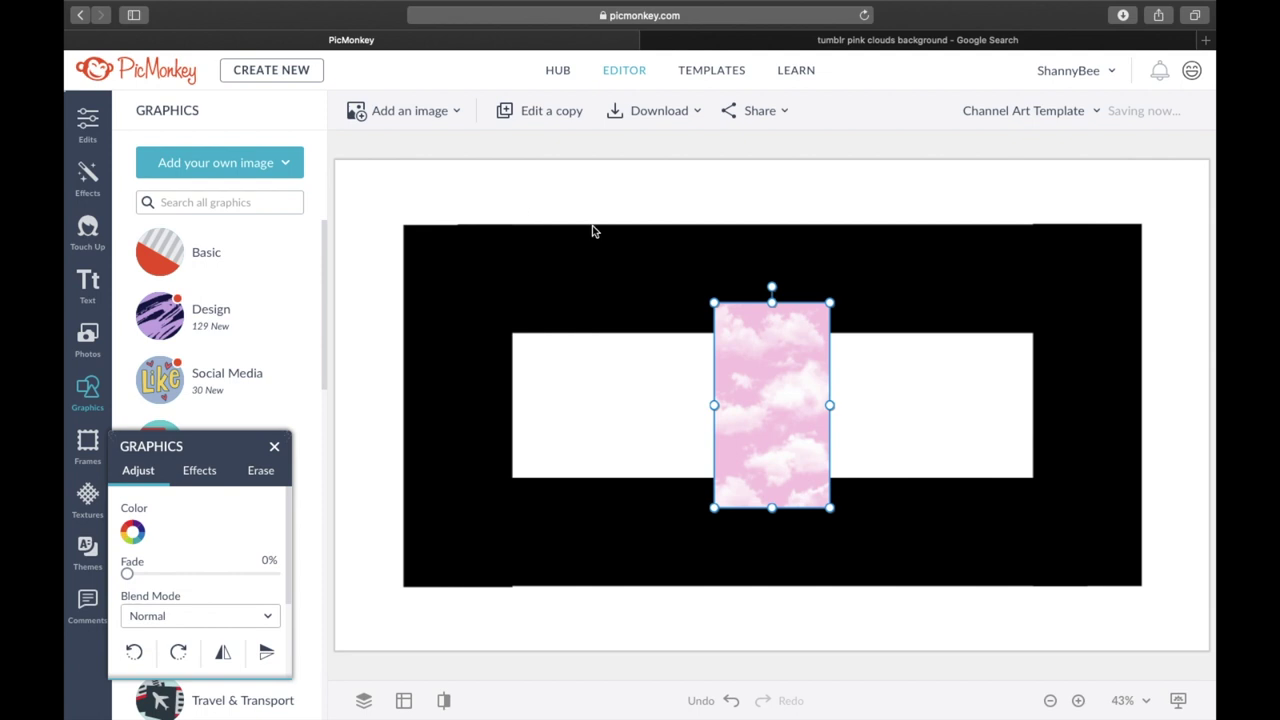
# Rotate the clouds image to landscape, stretch it over the whole canvas and send it behind the frame
pyautogui.moveTo(773, 290); pyautogui.dragTo(894, 404)
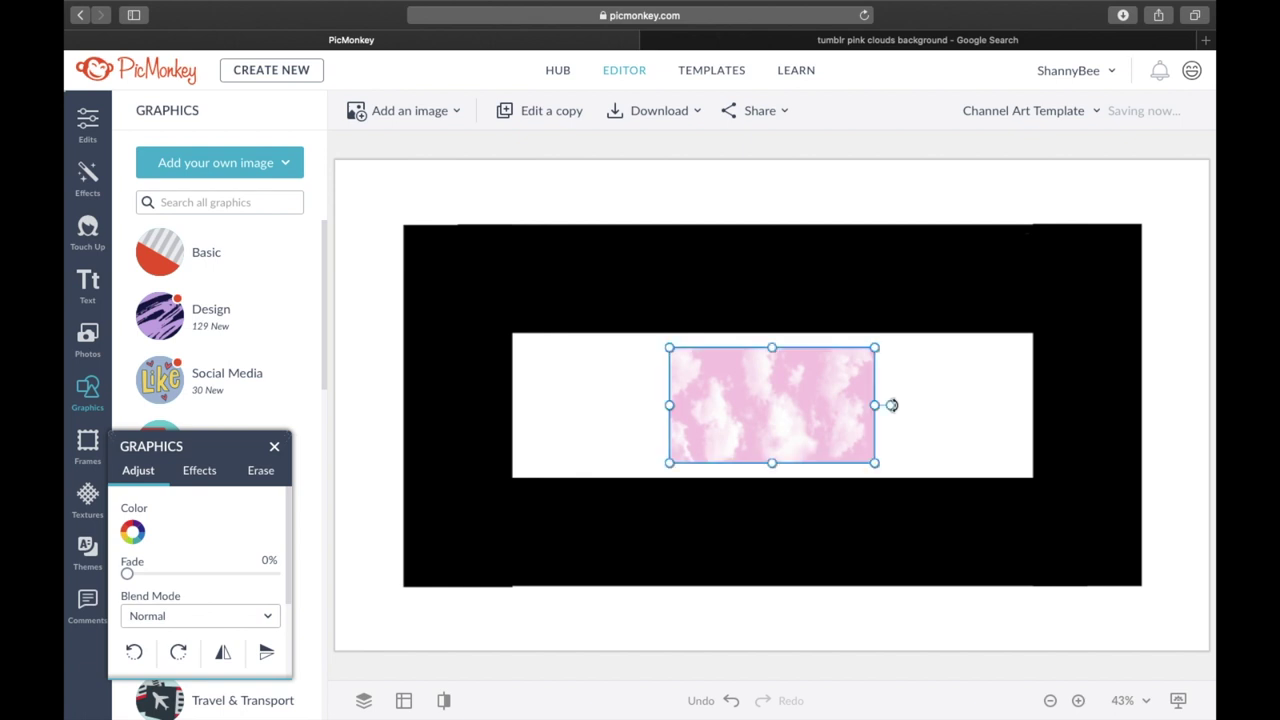
pyautogui.moveTo(875, 463); pyautogui.dragTo(1078, 577)
pyautogui.moveTo(928, 499); pyautogui.dragTo(765, 415)
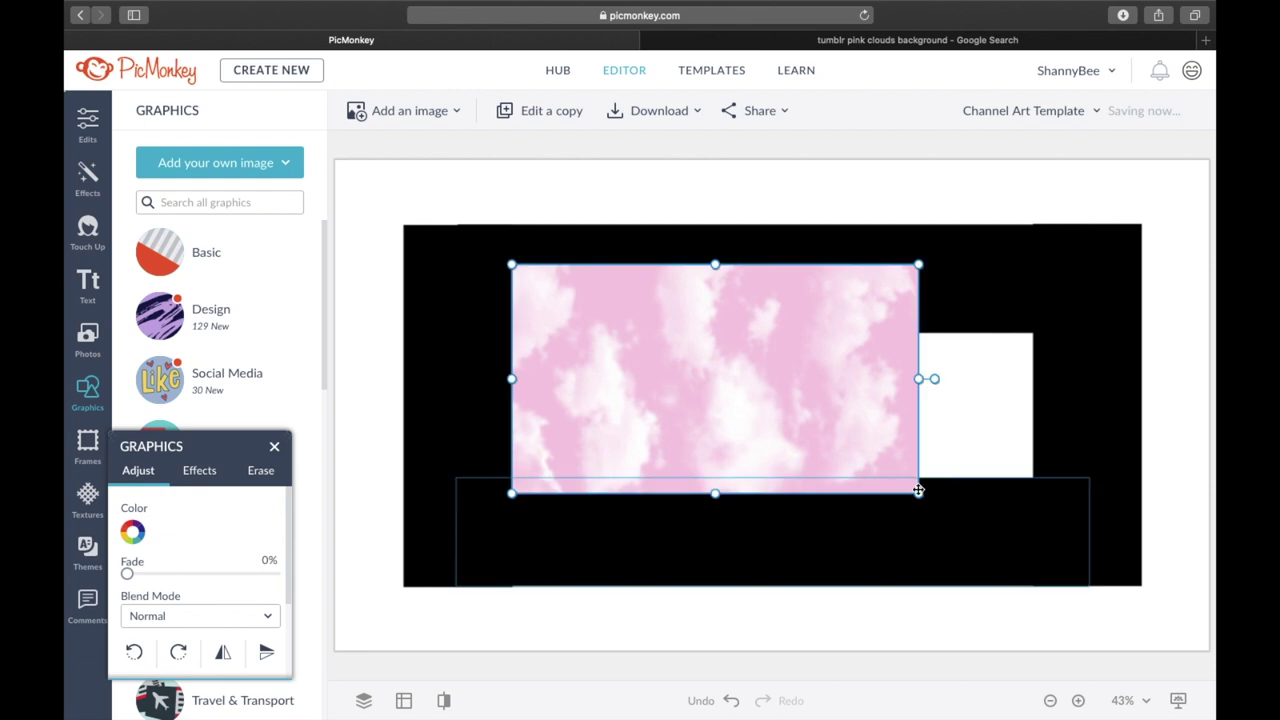
pyautogui.moveTo(920, 494); pyautogui.dragTo(1150, 558)
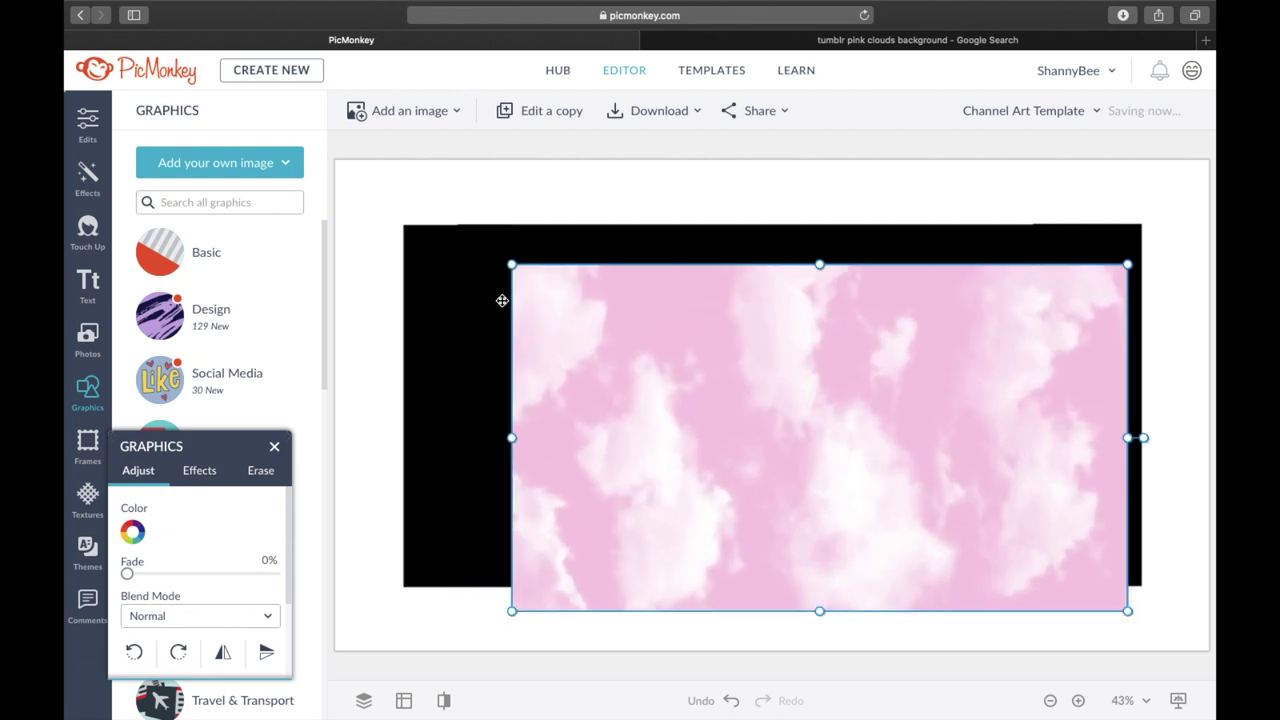
pyautogui.moveTo(512, 265); pyautogui.dragTo(328, 192)
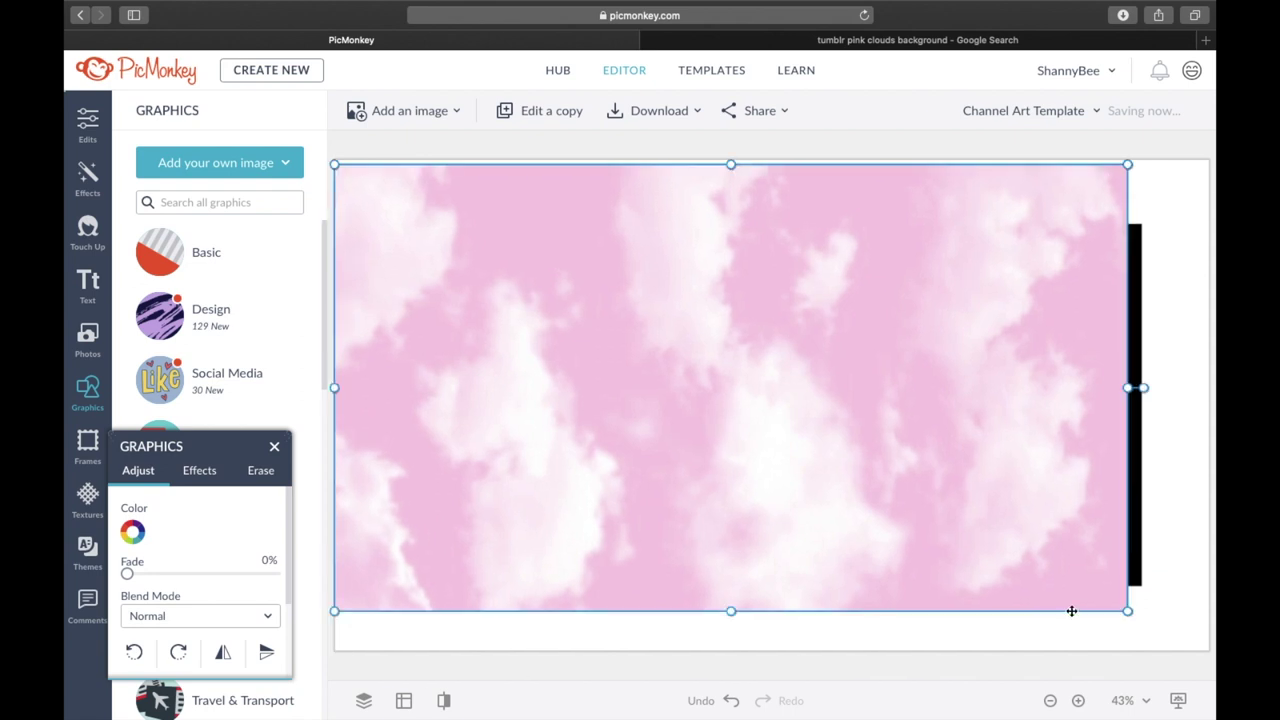
pyautogui.moveTo(1127, 609); pyautogui.dragTo(1200, 635)
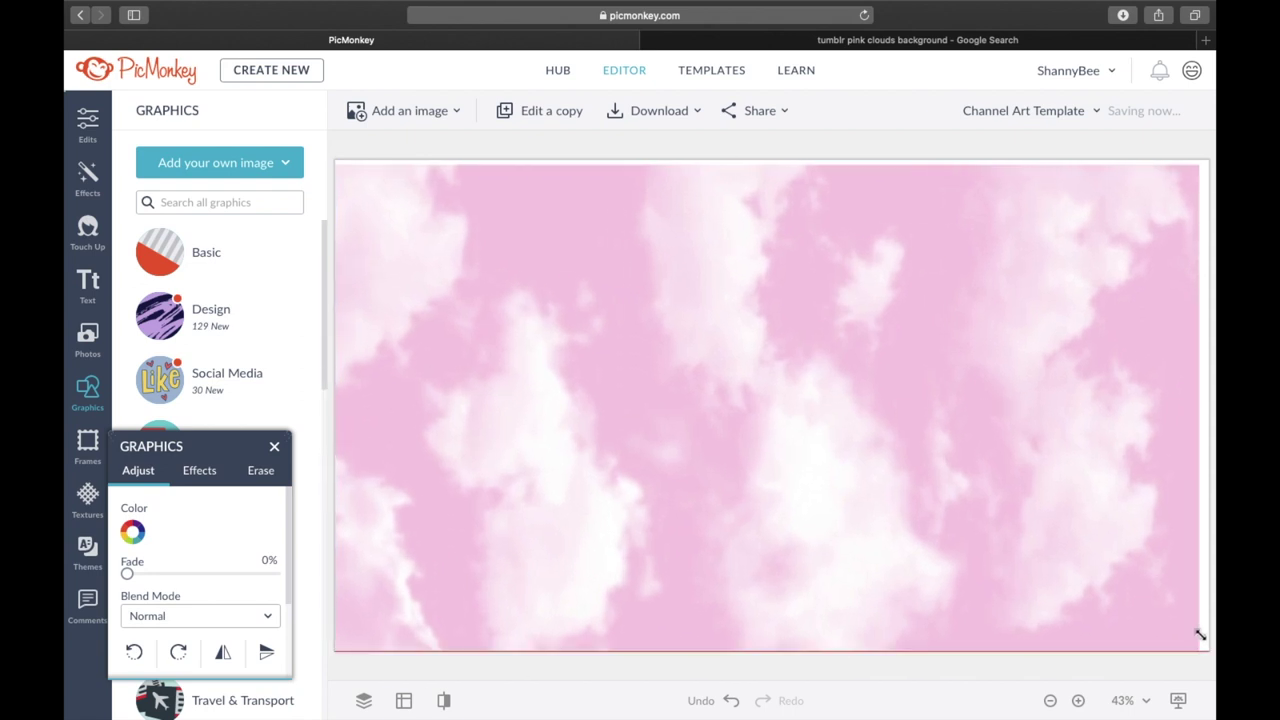
pyautogui.rightClick(833, 437)
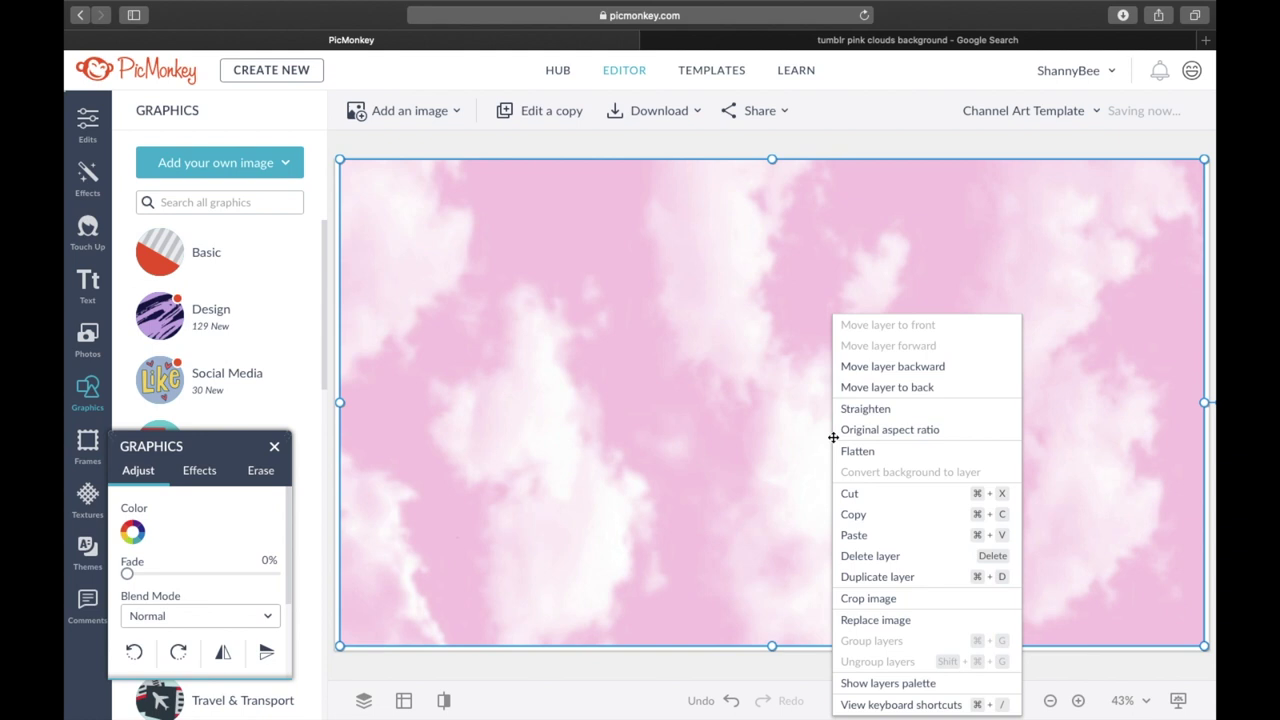
pyautogui.click(891, 387)
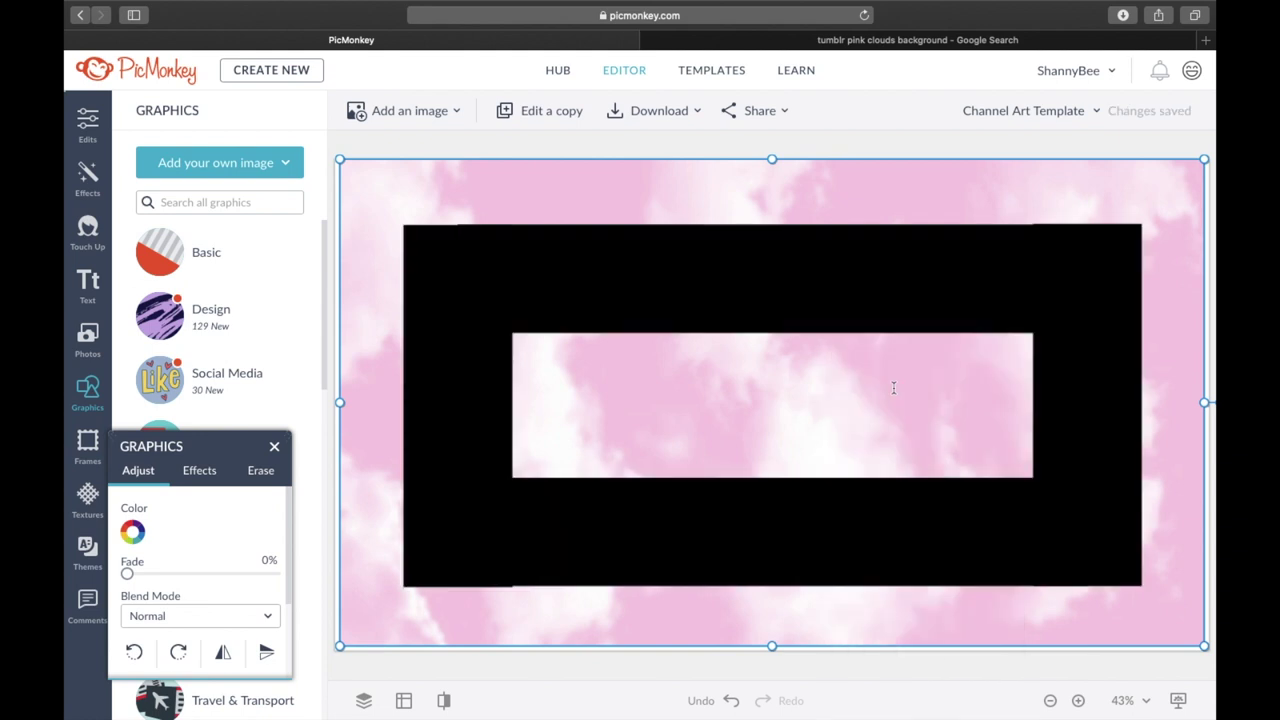
pyautogui.moveTo(740, 389)
pyautogui.mouseDown()
pyautogui.moveTo(740, 374)
pyautogui.moveTo(780, 369)
pyautogui.moveTo(736, 375)
pyautogui.mouseUp()
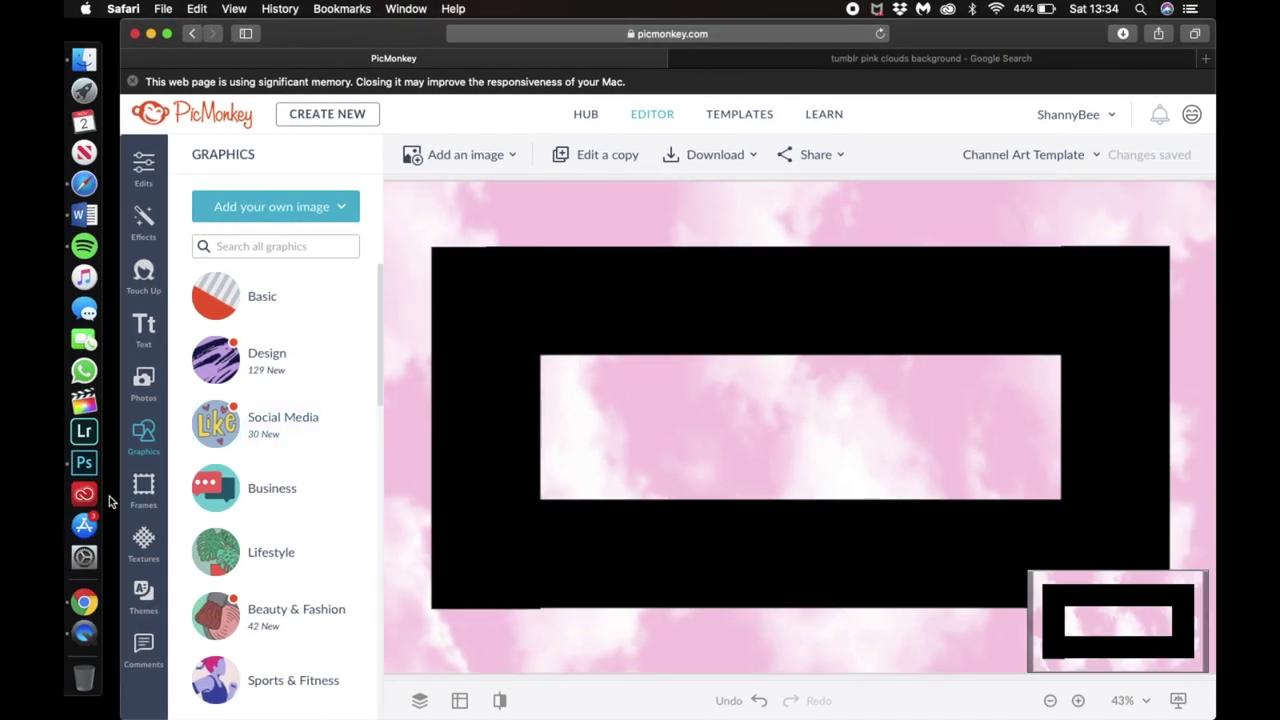
# Open IMG_0490.JPG from ShannyBee > YouTube > ShannyBee > Pictures in Photoshop
pyautogui.click(90, 459)
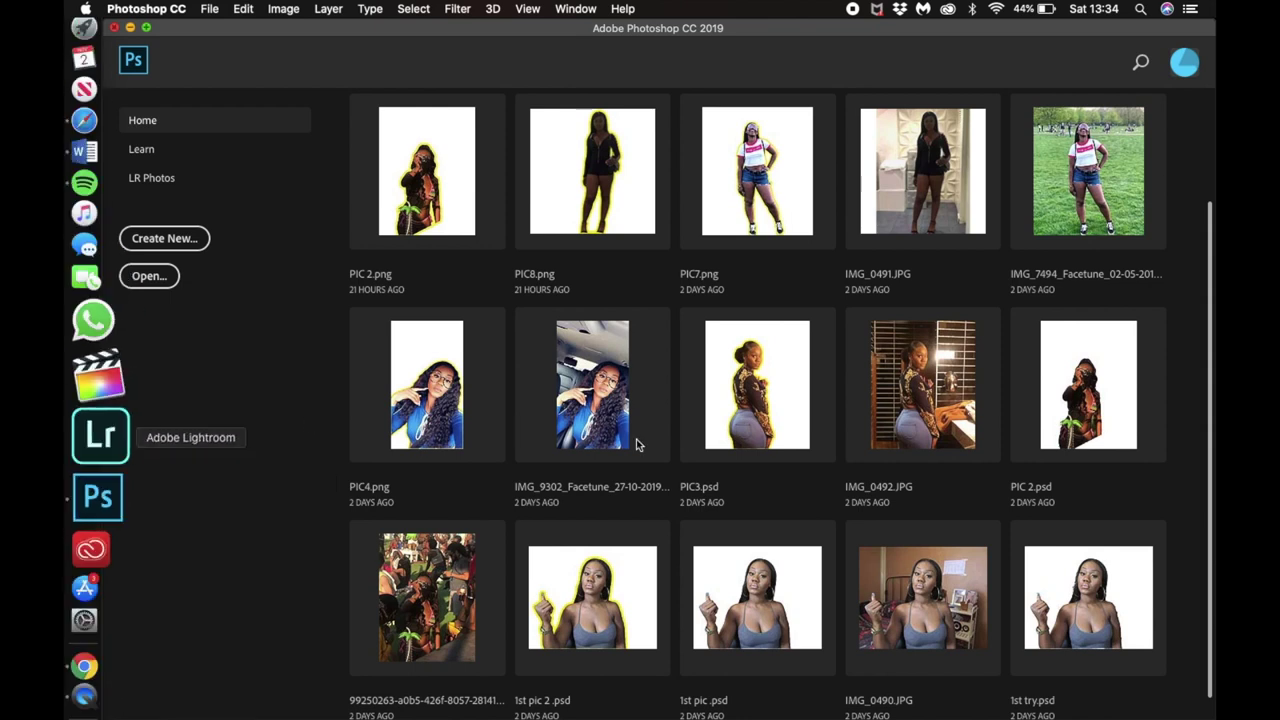
pyautogui.scroll(-1, 755, 512)
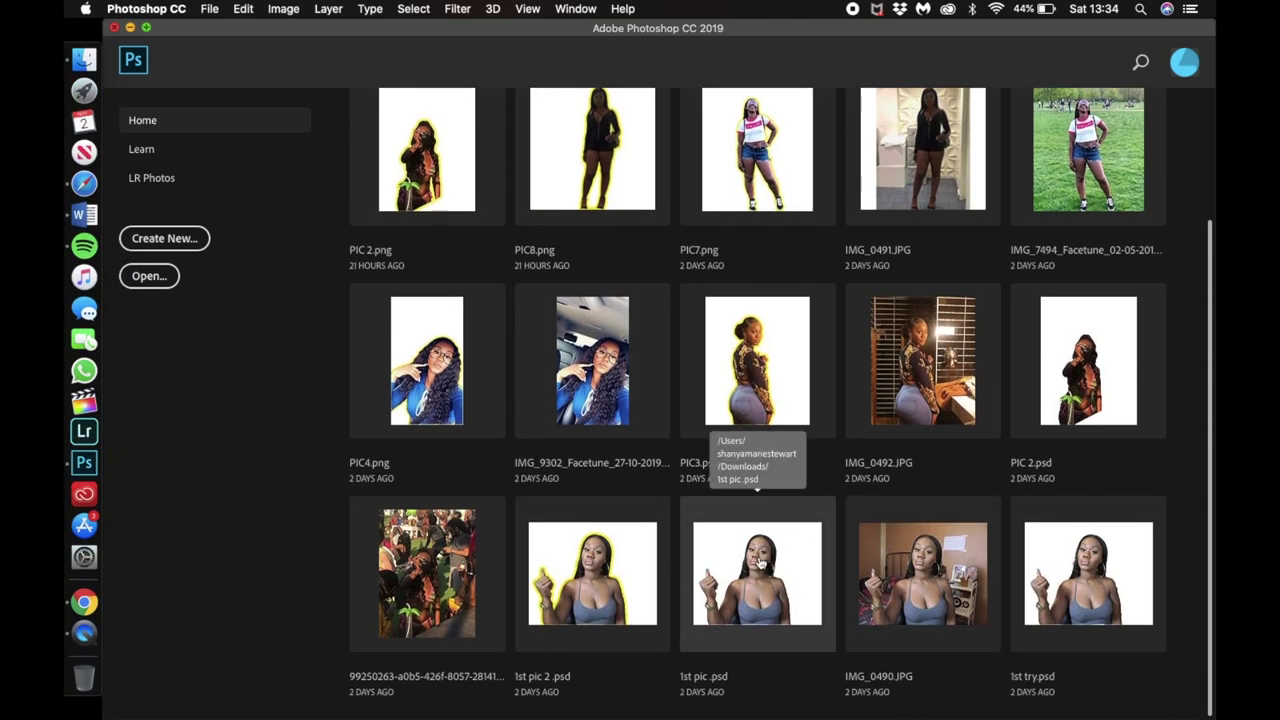
pyautogui.press('super+o')
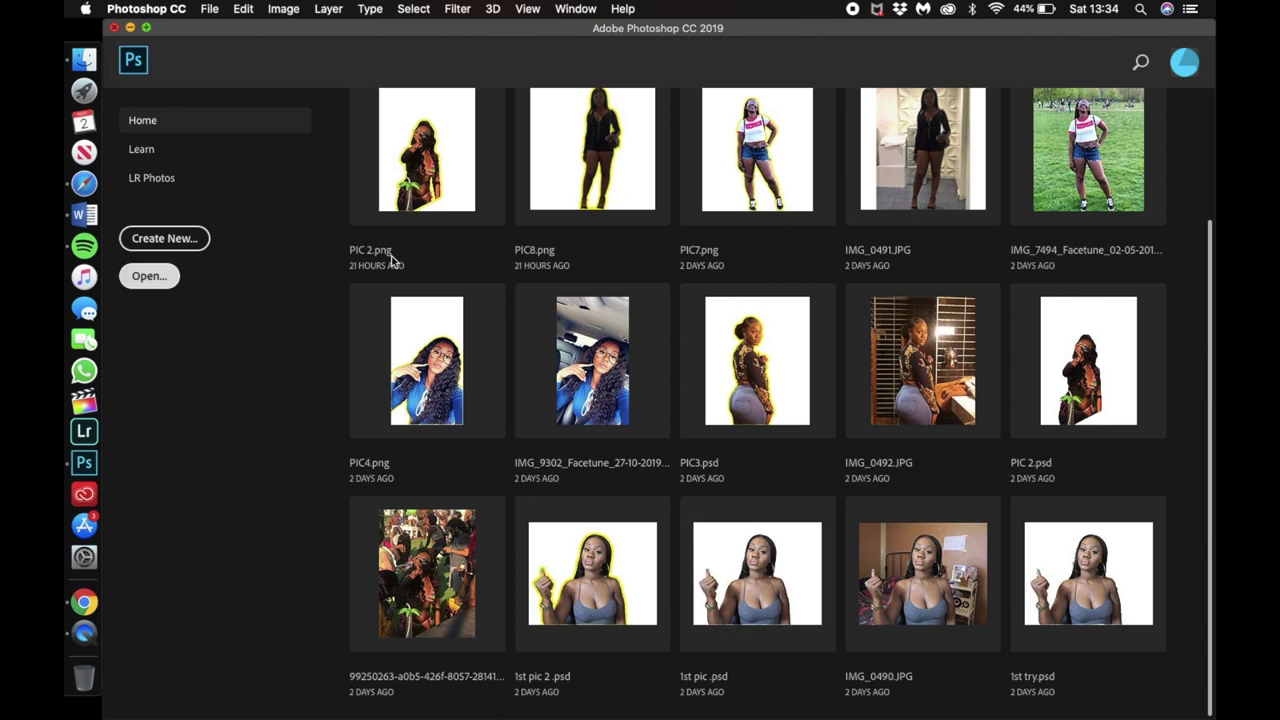
pyautogui.click(181, 290)
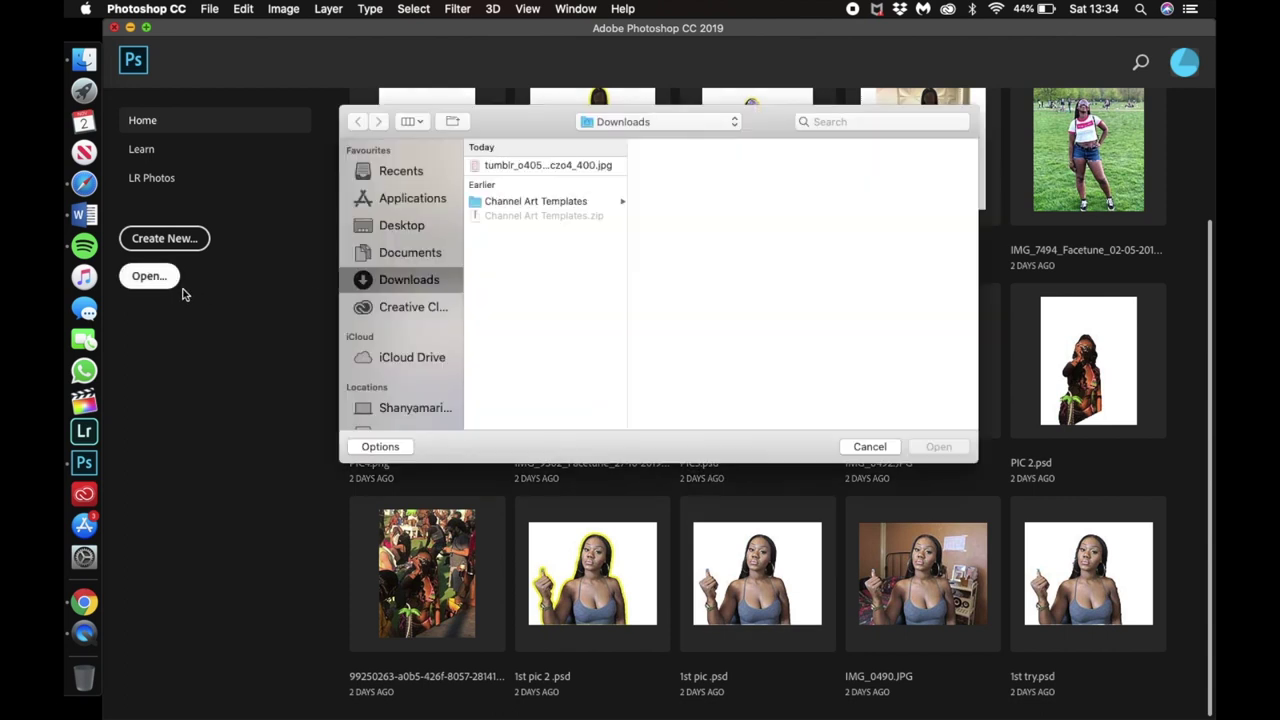
pyautogui.scroll(-4, 386, 408)
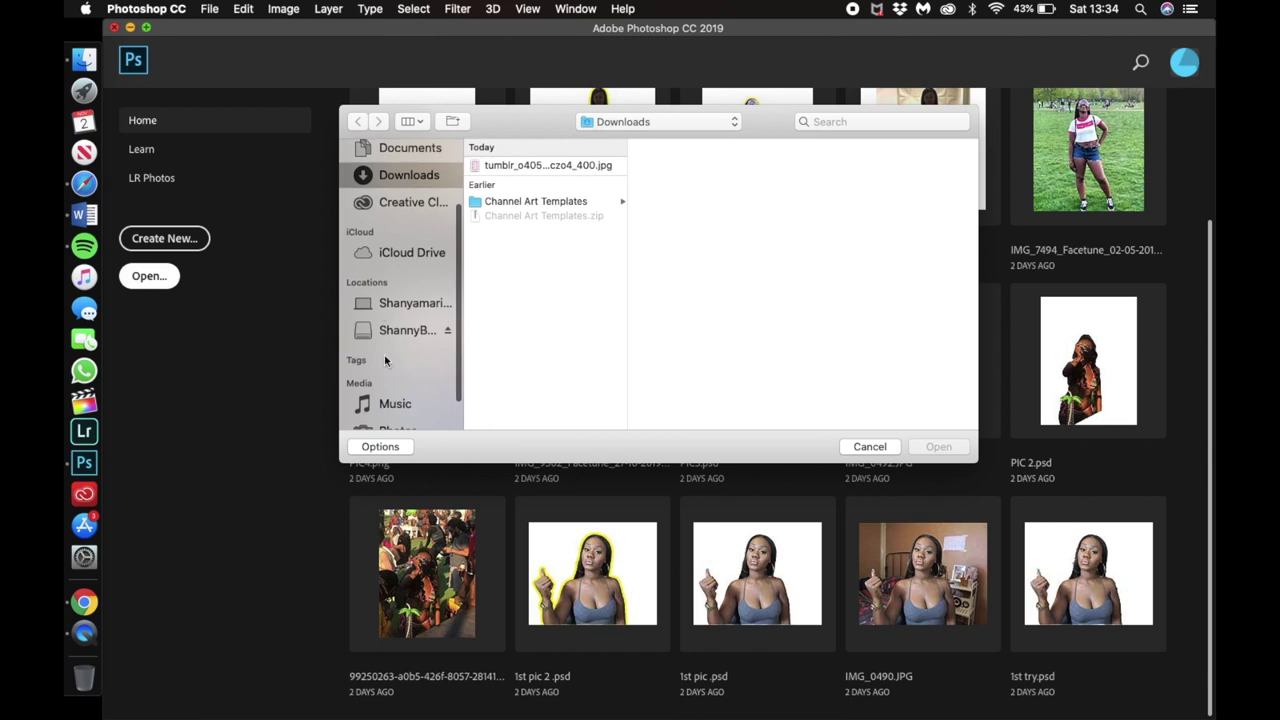
pyautogui.click(400, 330)
pyautogui.click(503, 165)
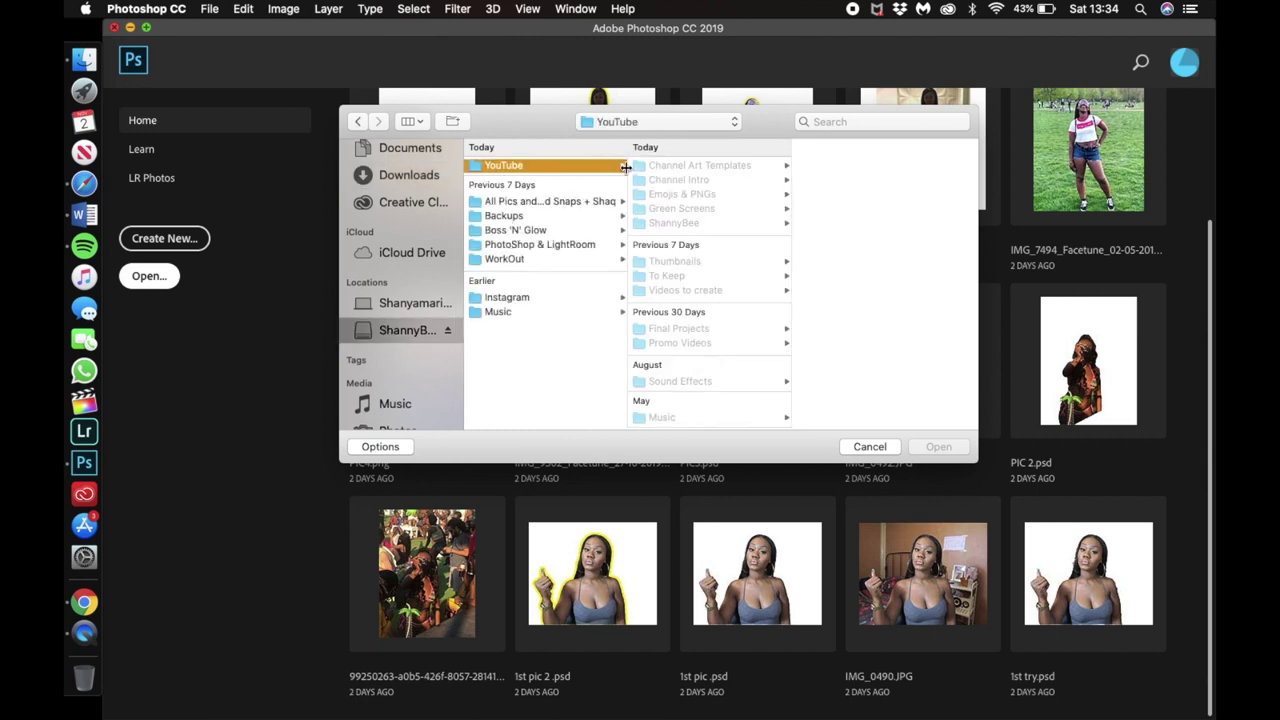
pyautogui.scroll(-1, 697, 267)
pyautogui.click(673, 207)
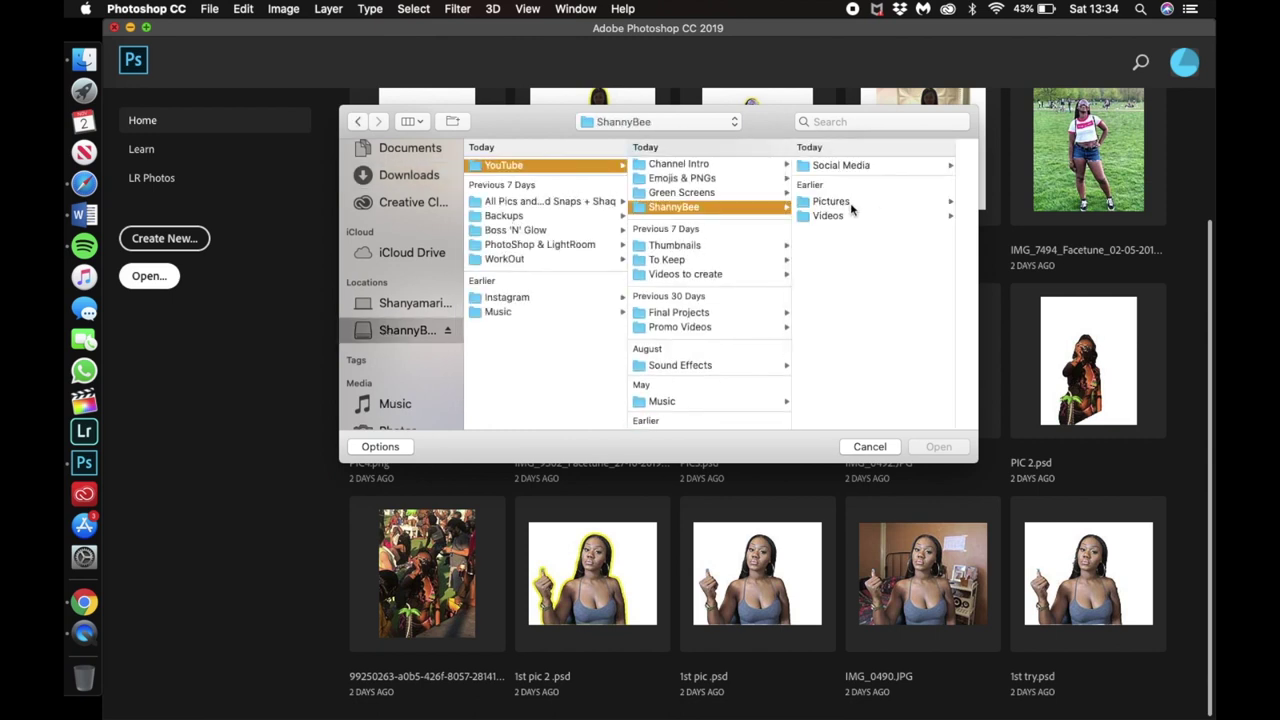
pyautogui.click(822, 202)
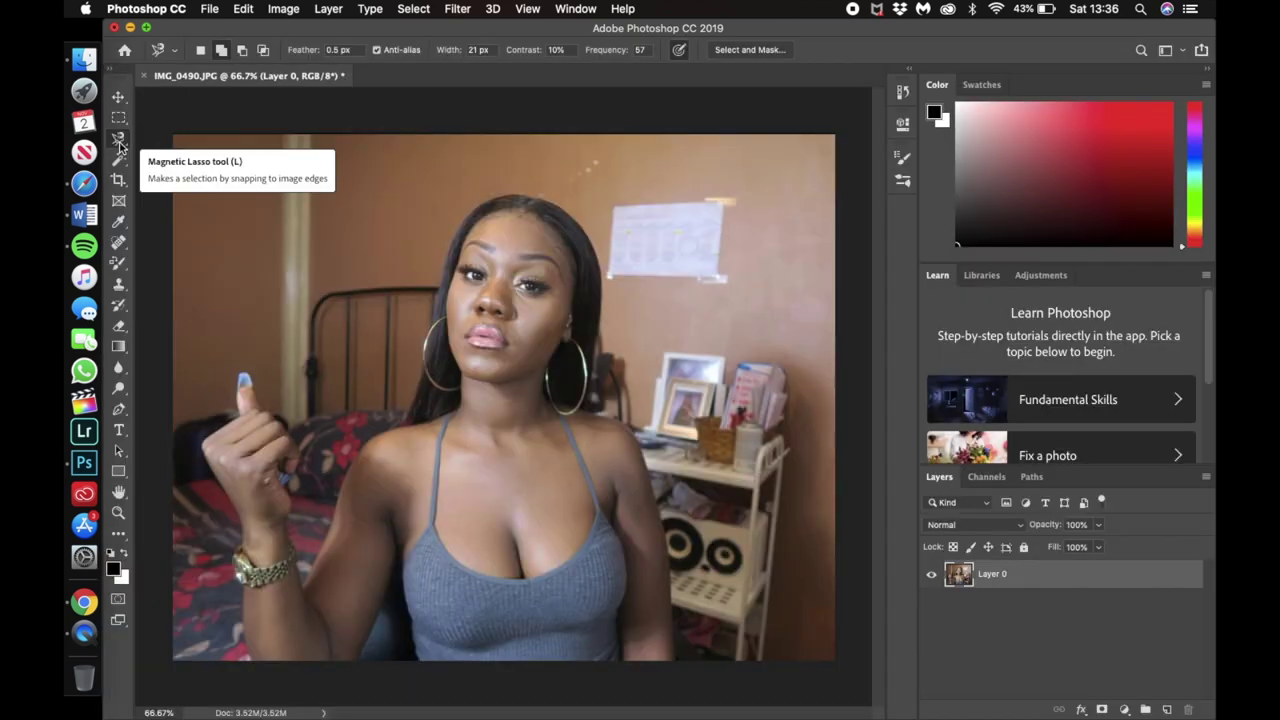
pyautogui.click(119, 145)
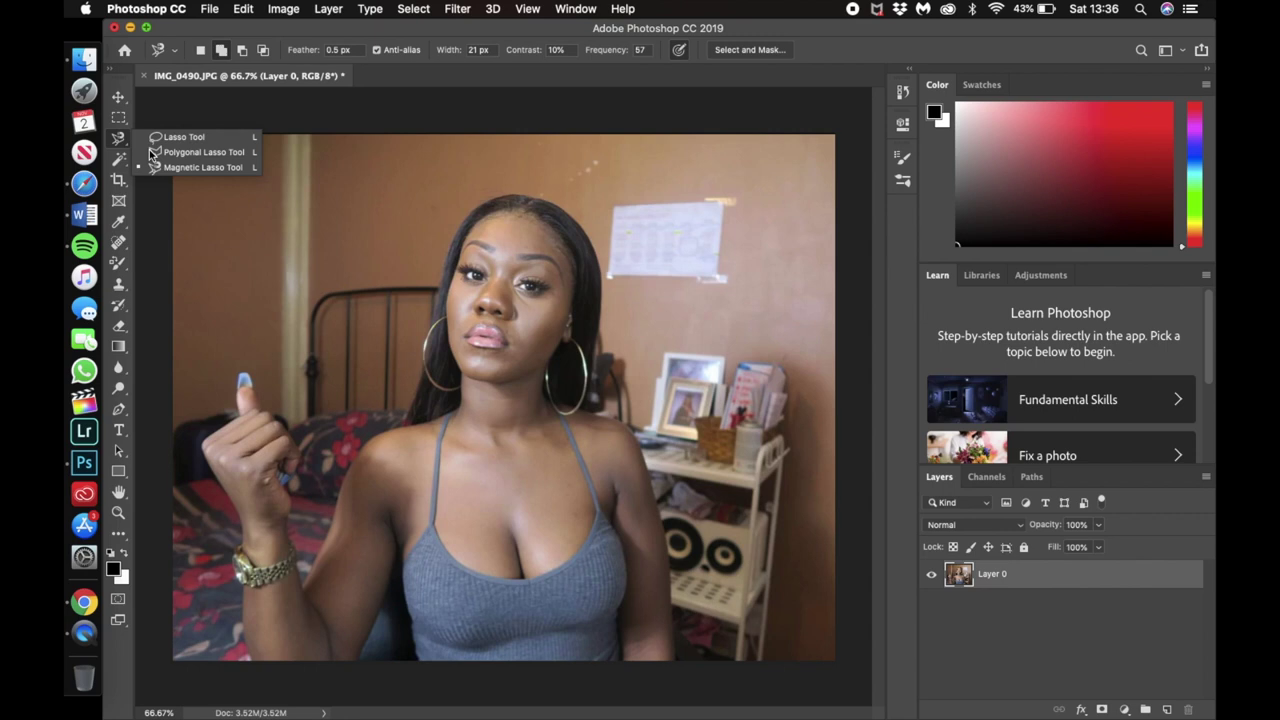
# Test the Magnetic Lasso on a patch of back wall, deleting it and then undoing
pyautogui.click(190, 167)
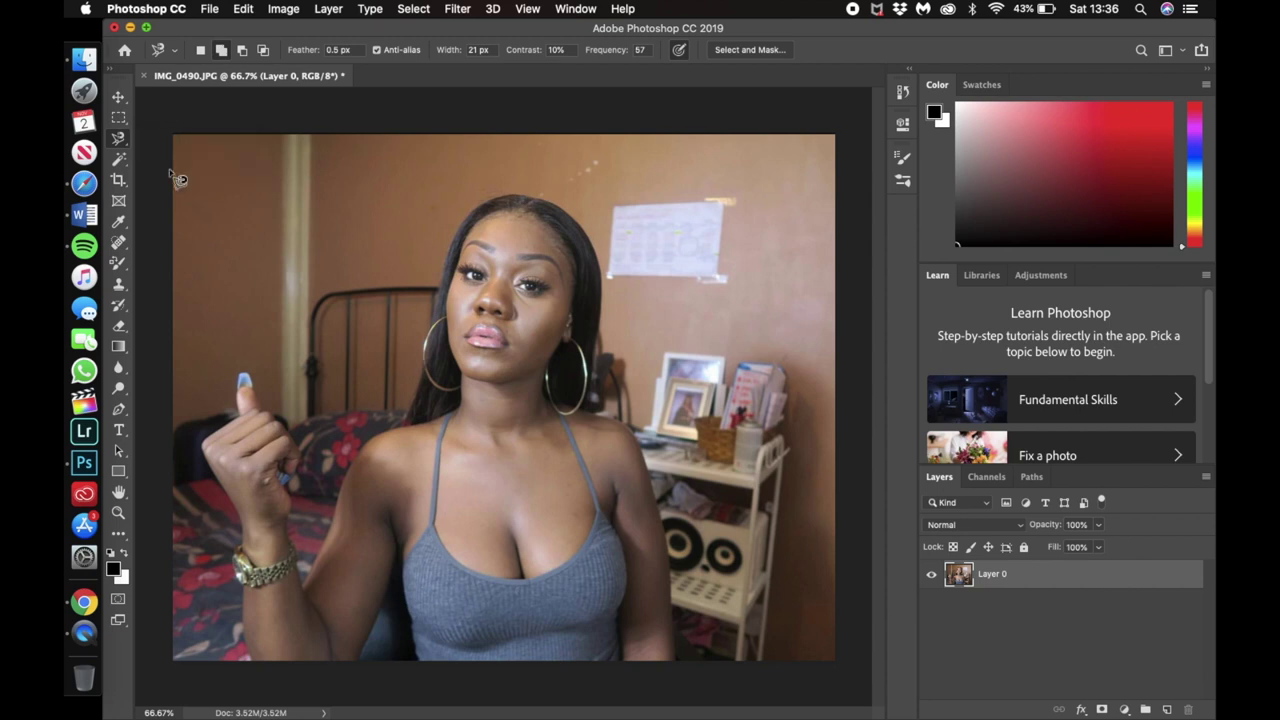
pyautogui.click(308, 179)
pyautogui.click(393, 187)
pyautogui.click(373, 264)
pyautogui.click(302, 250)
pyautogui.click(308, 180)
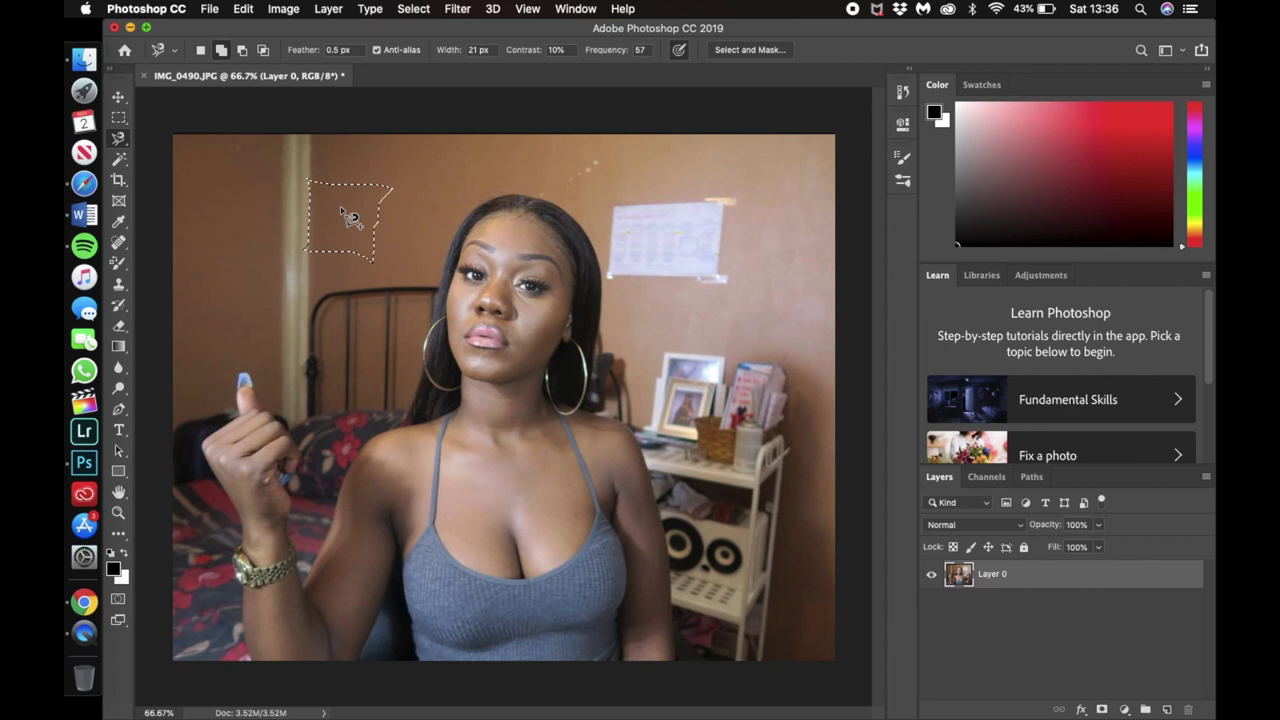
pyautogui.press('Delete')
pyautogui.press('super+z')
pyautogui.press('super+z')
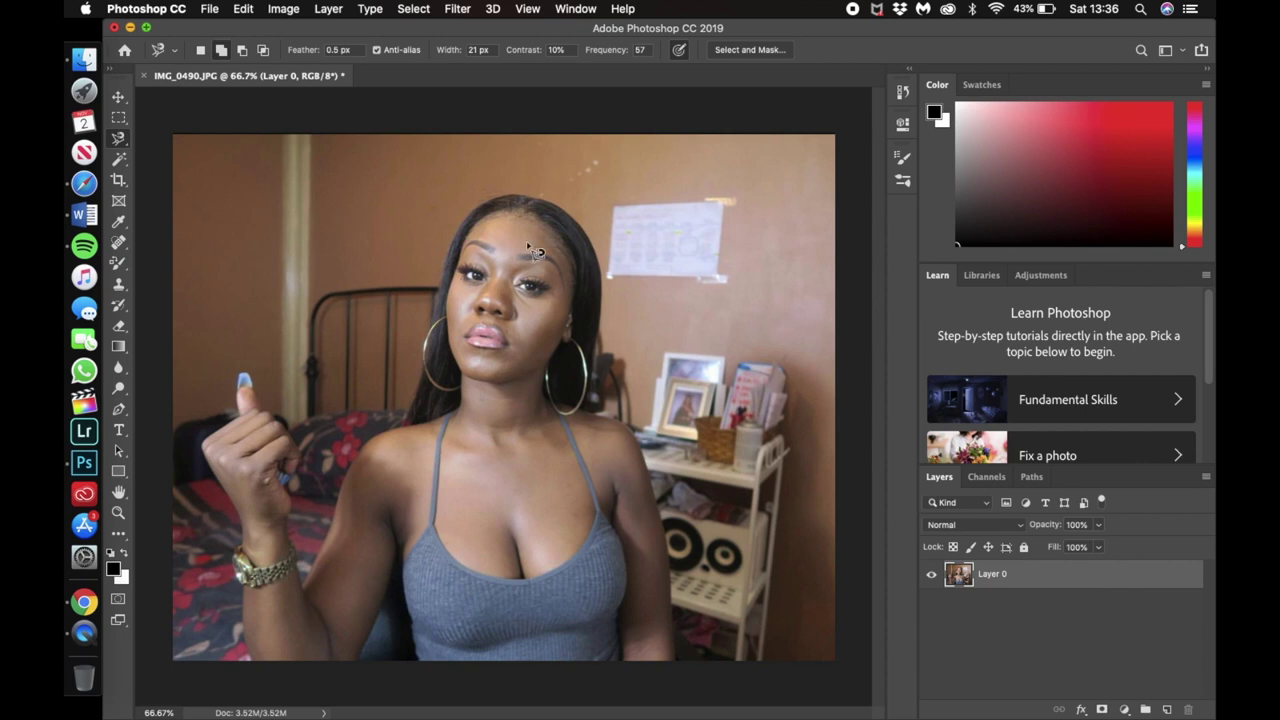
# Trace a closed magnetic-lasso outline around the woman, from her elbow and arm around her body
pyautogui.scroll(5, 527, 418)
pyautogui.scroll(-10, 346, 517)
pyautogui.click(315, 465)
pyautogui.moveTo(330, 505)
pyautogui.mouseDown()
pyautogui.moveTo(287, 444)
pyautogui.moveTo(323, 490)
pyautogui.moveTo(320, 376)
pyautogui.moveTo(298, 321)
pyautogui.moveTo(308, 267)
pyautogui.moveTo(244, 118)
pyautogui.moveTo(242, 364)
pyautogui.moveTo(302, 301)
pyautogui.moveTo(309, 242)
pyautogui.moveTo(338, 231)
pyautogui.moveTo(363, 290)
pyautogui.moveTo(411, 332)
pyautogui.moveTo(427, 391)
pyautogui.moveTo(414, 507)
pyautogui.moveTo(437, 602)
pyautogui.moveTo(532, 356)
pyautogui.moveTo(618, 307)
pyautogui.moveTo(668, 122)
pyautogui.moveTo(649, 192)
pyautogui.moveTo(677, 167)
pyautogui.moveTo(613, 333)
pyautogui.moveTo(651, 210)
pyautogui.moveTo(691, 138)
pyautogui.moveTo(784, 114)
pyautogui.moveTo(766, 186)
pyautogui.moveTo(809, 298)
pyautogui.moveTo(807, 329)
pyautogui.moveTo(525, 442)
pyautogui.moveTo(480, 306)
pyautogui.moveTo(461, 388)
pyautogui.moveTo(463, 465)
pyautogui.moveTo(536, 514)
pyautogui.moveTo(460, 514)
pyautogui.moveTo(475, 582)
pyautogui.moveTo(323, 559)
pyautogui.moveTo(285, 500)
pyautogui.moveTo(293, 621)
pyautogui.moveTo(299, 563)
pyautogui.moveTo(222, 559)
pyautogui.mouseUp()
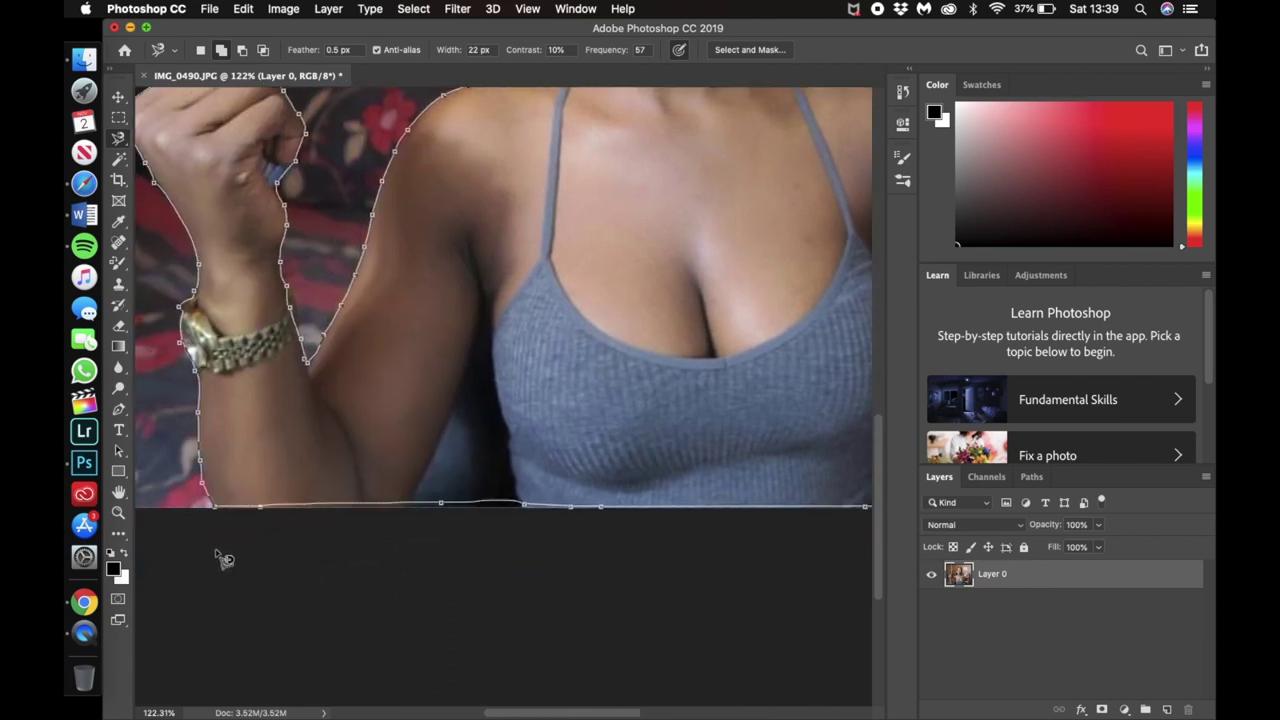
pyautogui.doubleClick(229, 516)
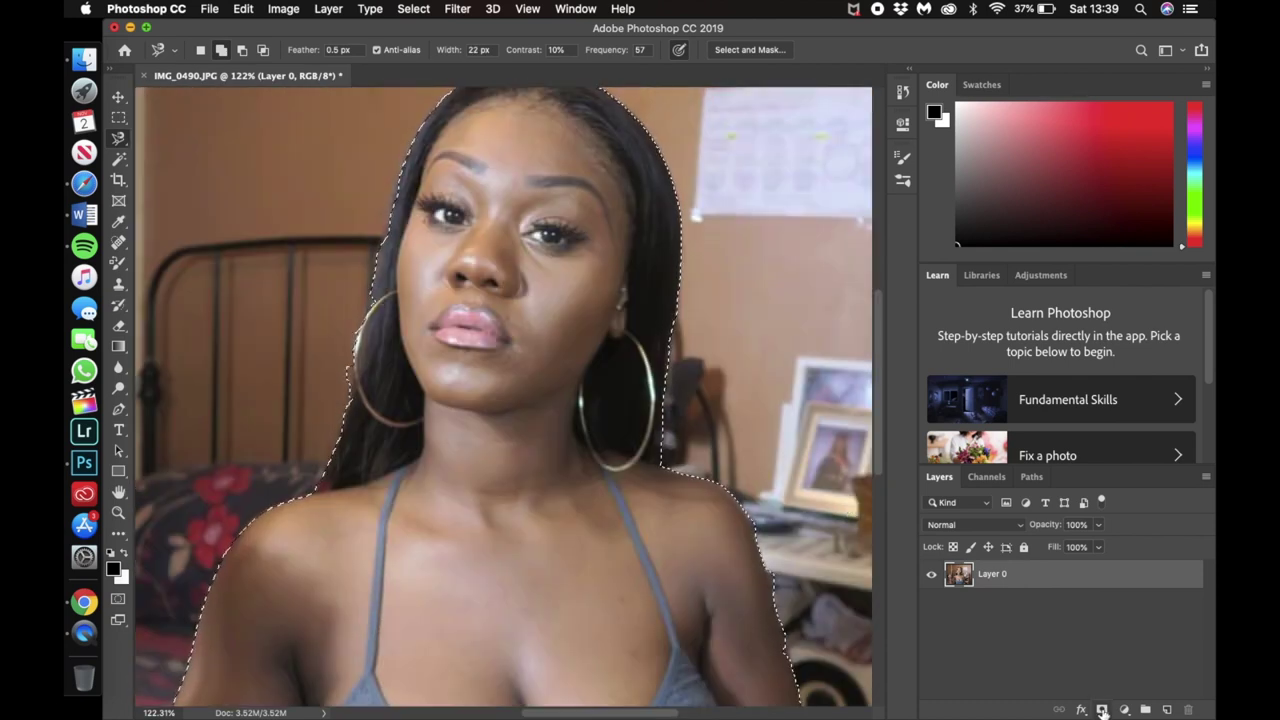
# Add a layer mask to Layer 0 hiding the bedroom, and zoom out to fit the image
pyautogui.click(1103, 710)
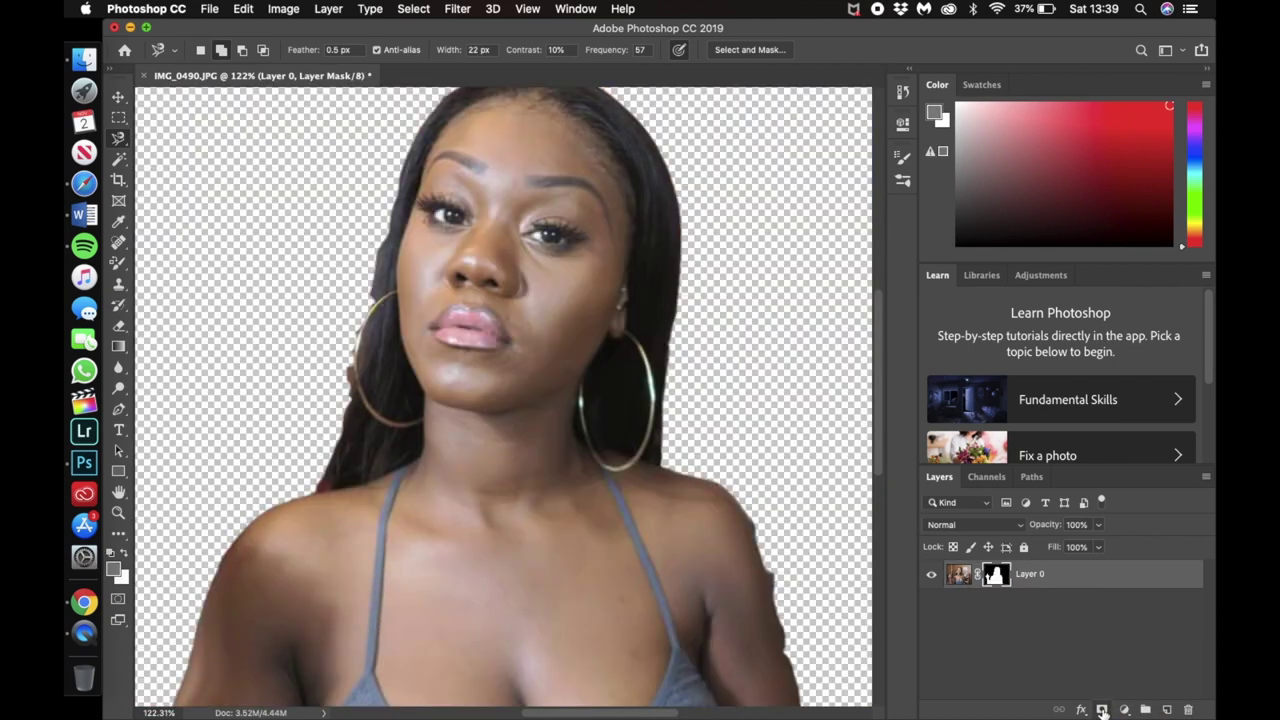
pyautogui.scroll(-5, 785, 470)
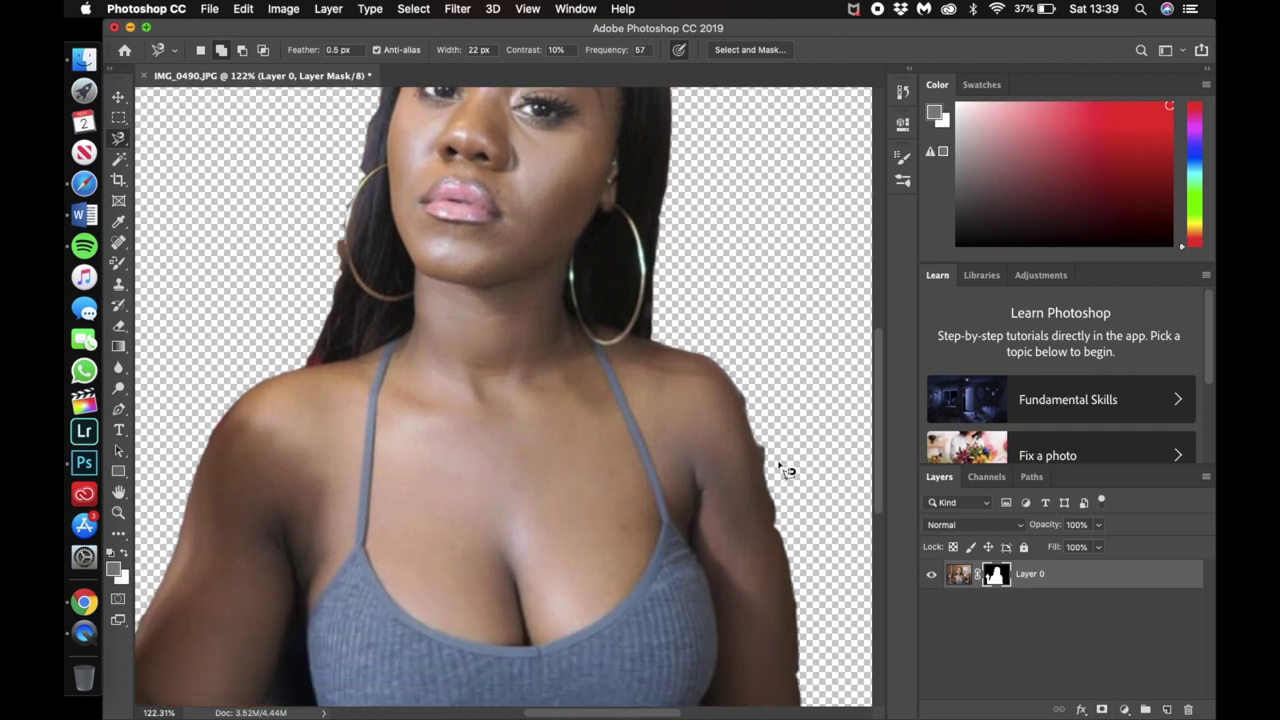
pyautogui.scroll(-2, 785, 470)
pyautogui.scroll(-3, 785, 470)
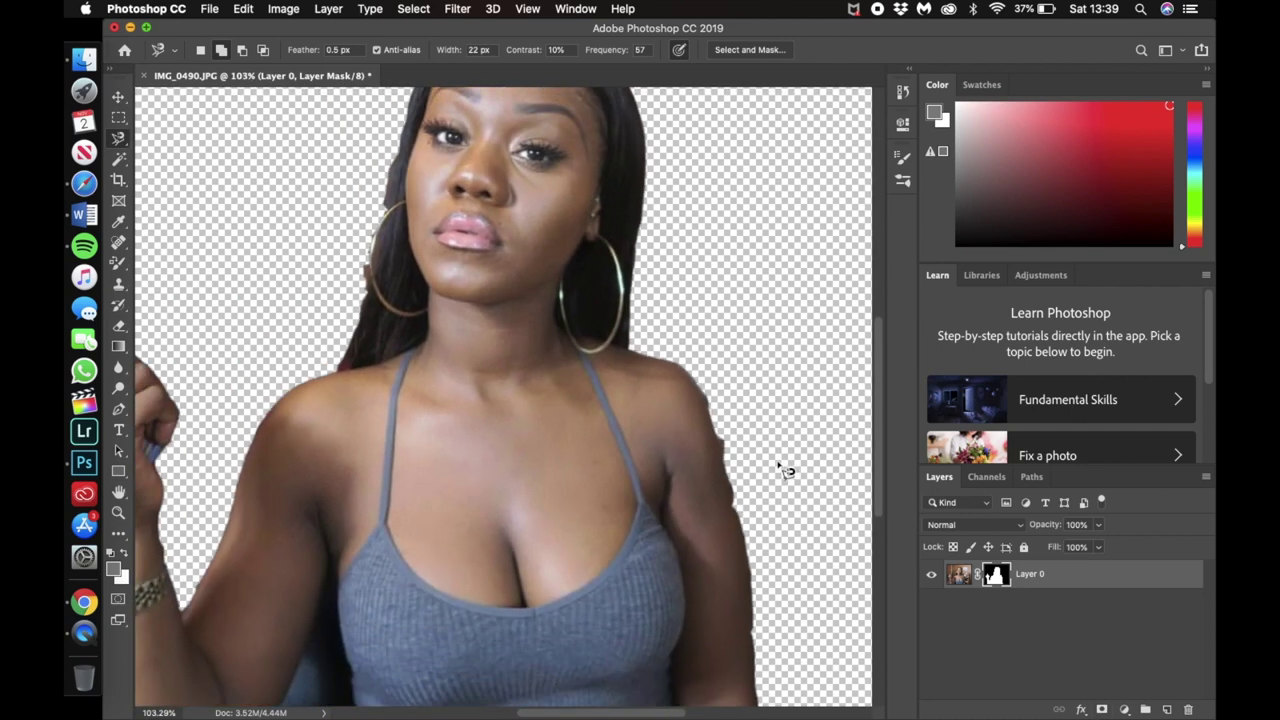
pyautogui.scroll(-1, 785, 470)
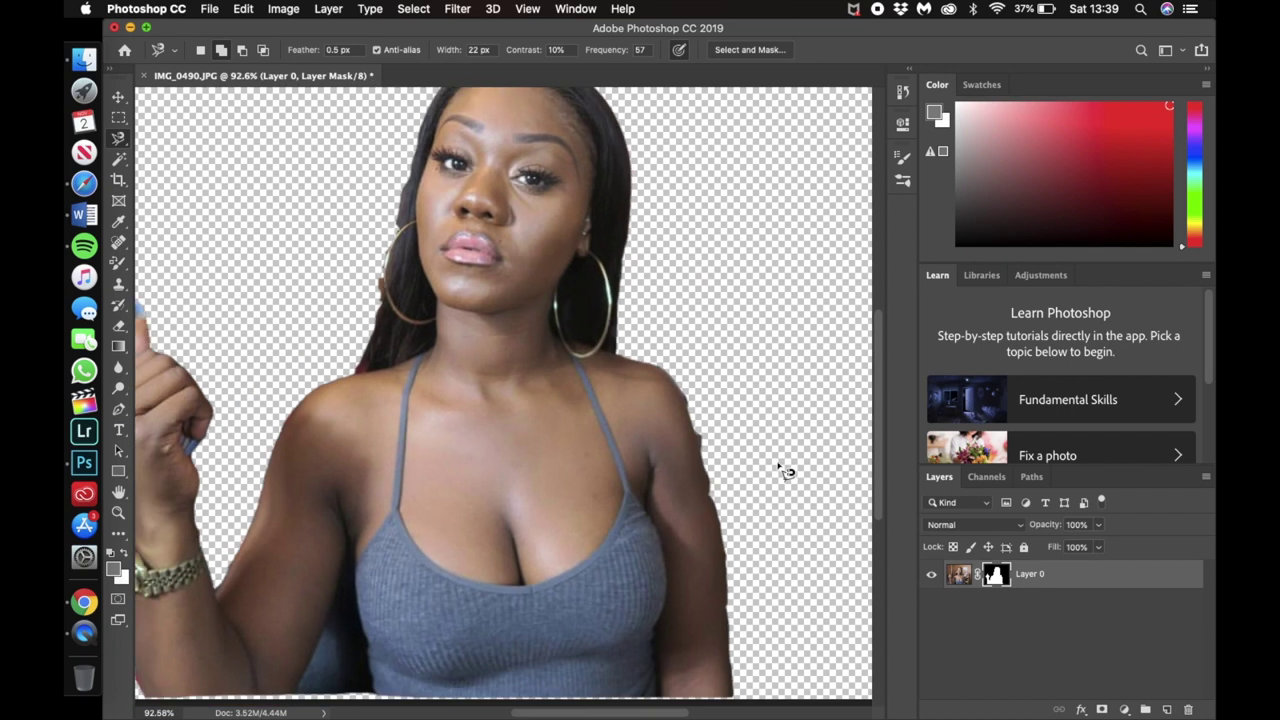
pyautogui.scroll(-2, 779, 472)
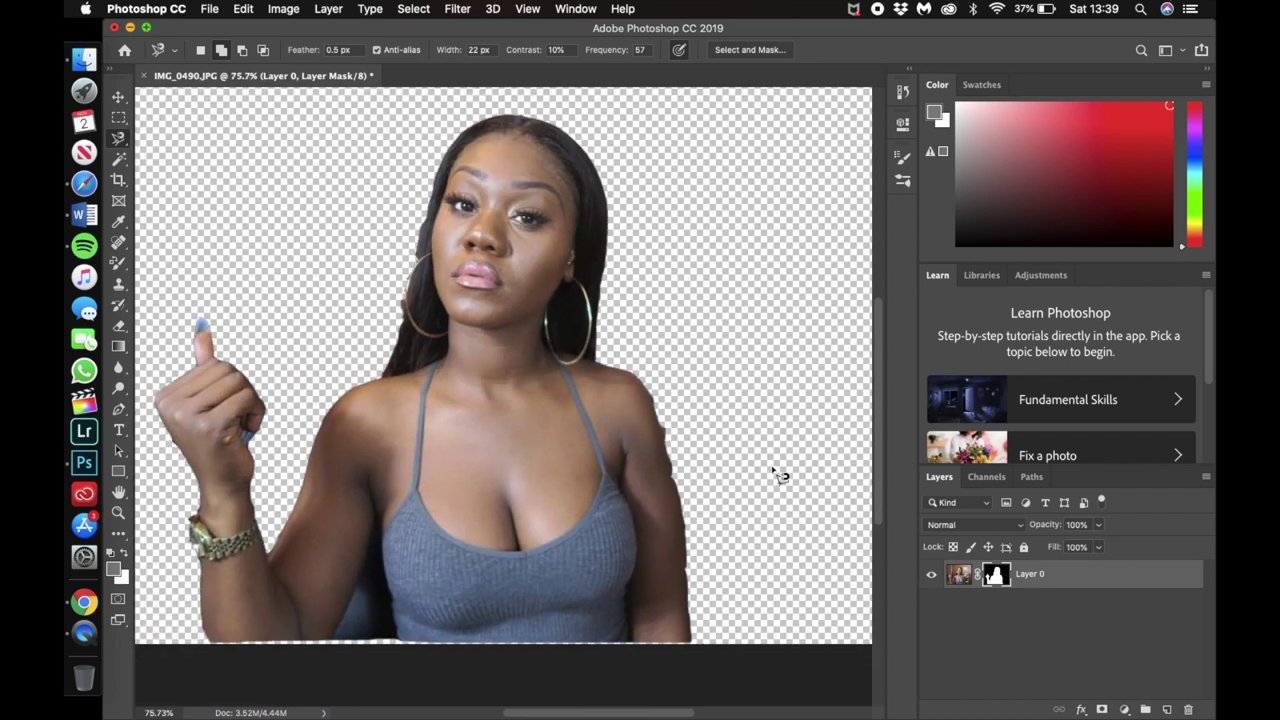
pyautogui.scroll(-1, 779, 472)
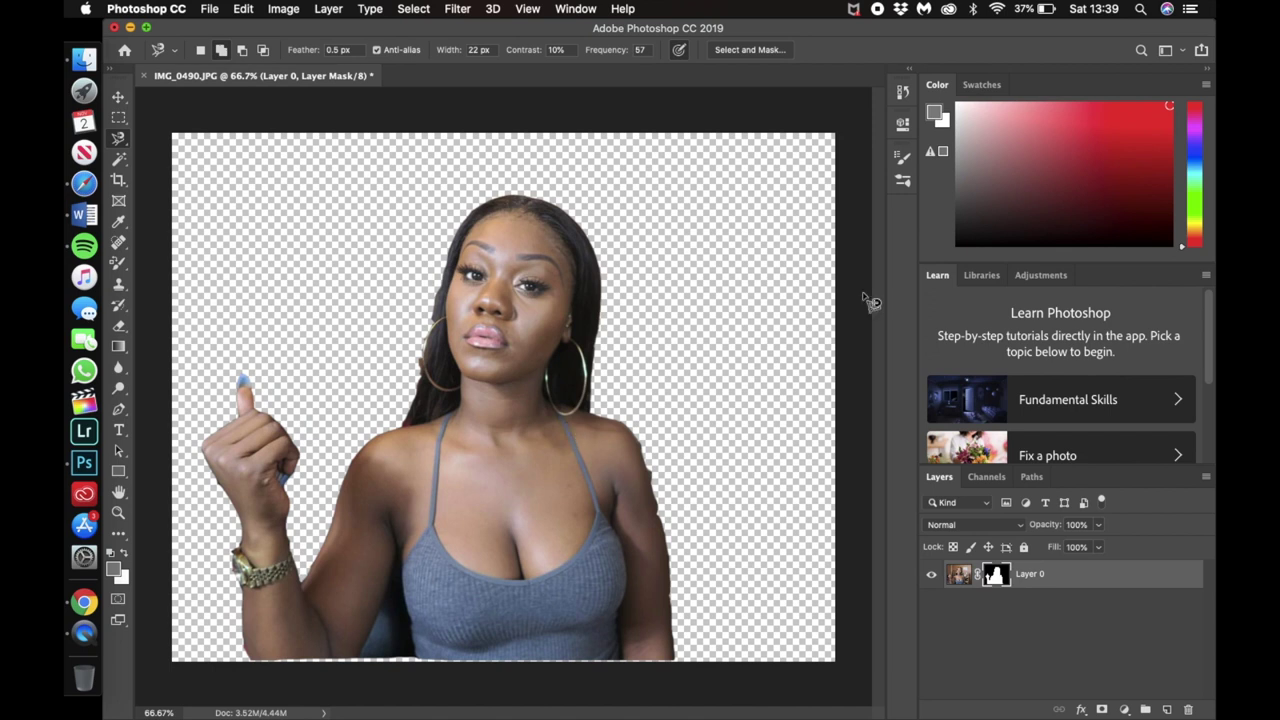
pyautogui.rightClick(1105, 580)
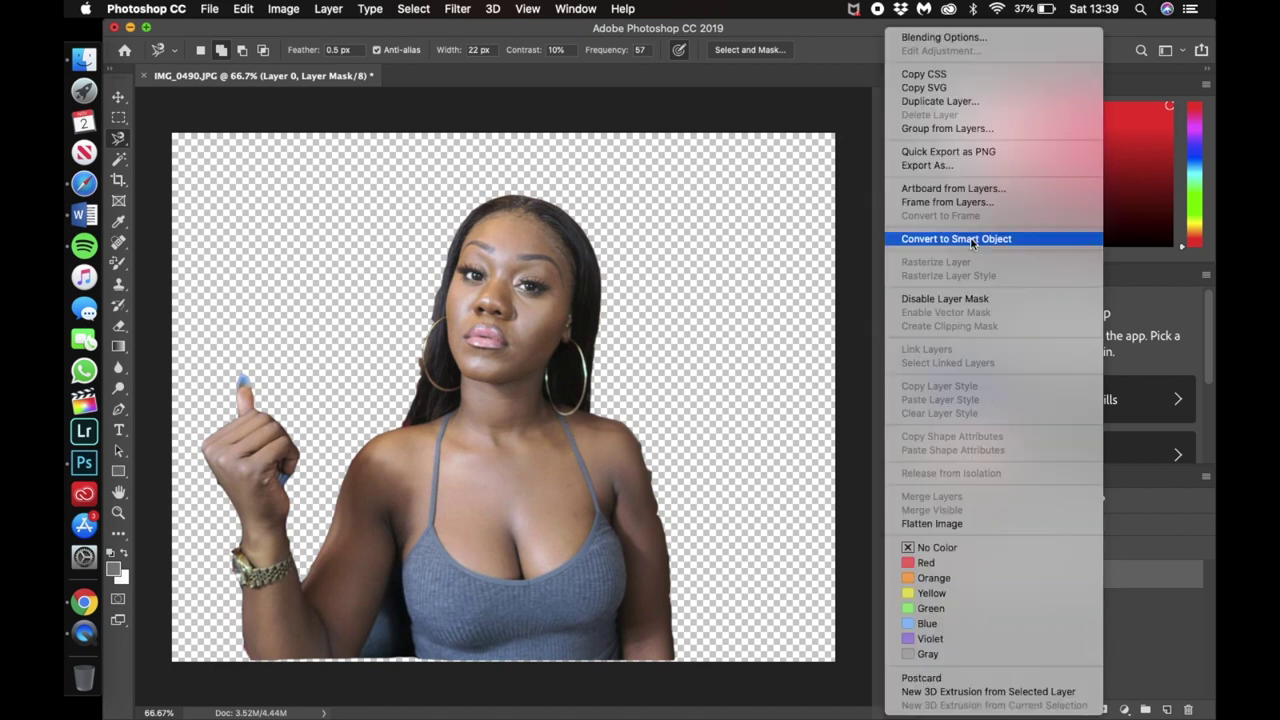
# Give Layer 0 a yellow 24 px Stroke effect in Blending Options
pyautogui.click(960, 40)
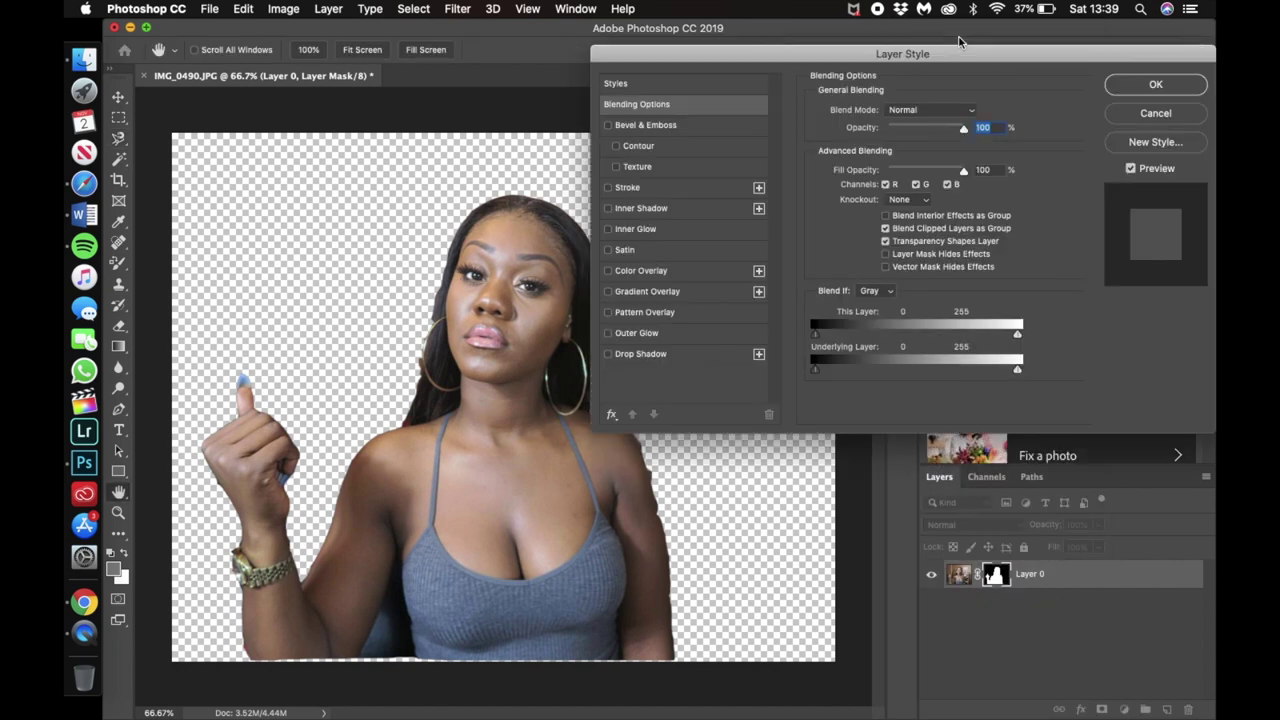
pyautogui.click(608, 188)
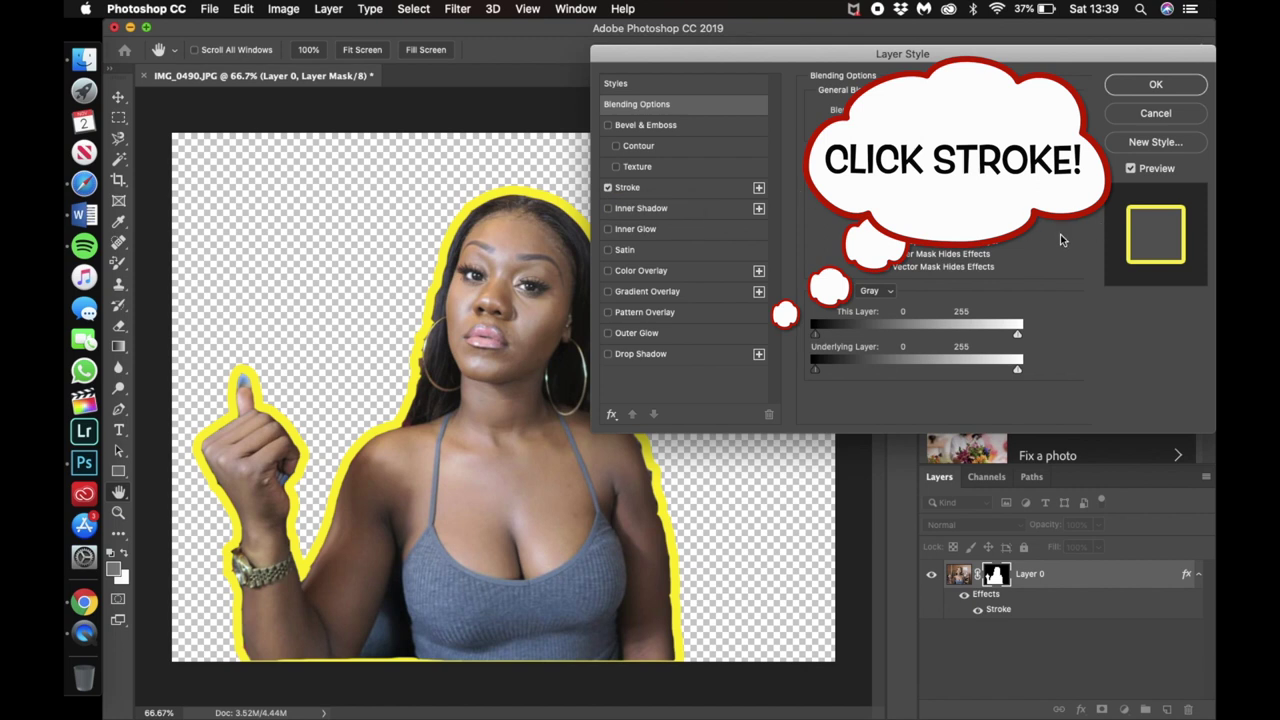
pyautogui.click(723, 193)
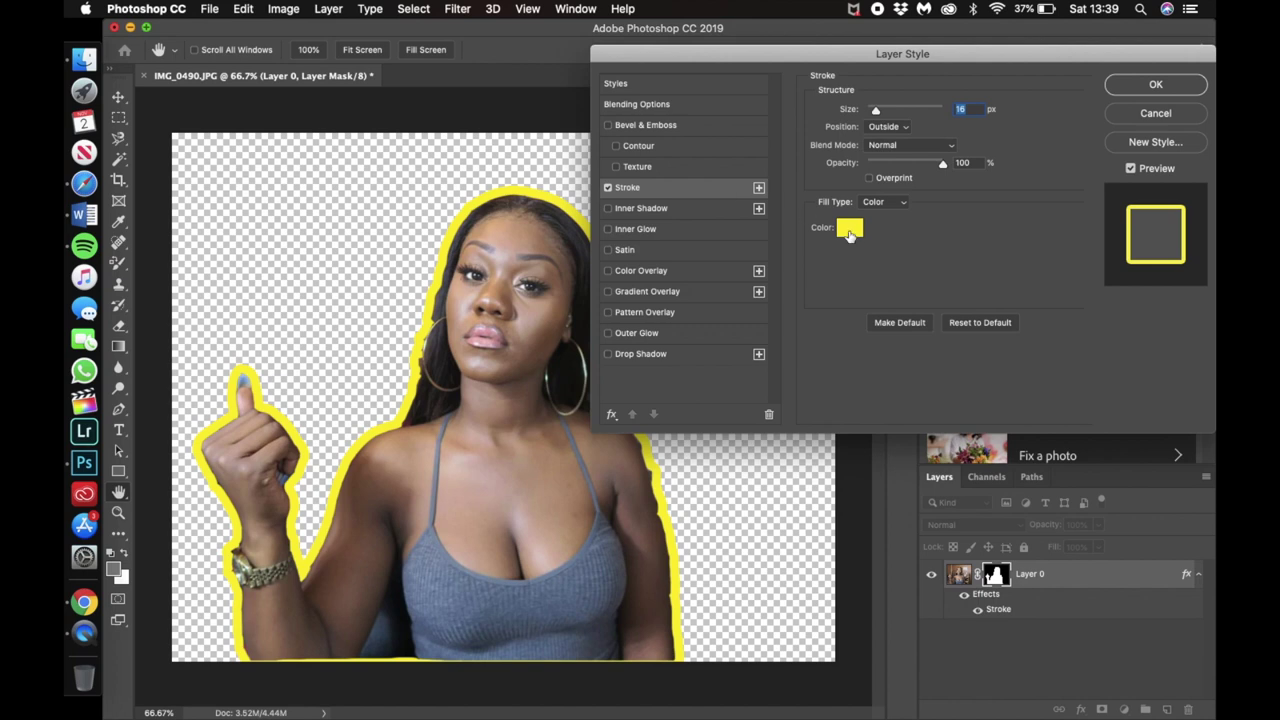
pyautogui.moveTo(876, 110)
pyautogui.mouseDown()
pyautogui.moveTo(926, 112)
pyautogui.moveTo(862, 113)
pyautogui.moveTo(879, 113)
pyautogui.mouseUp()
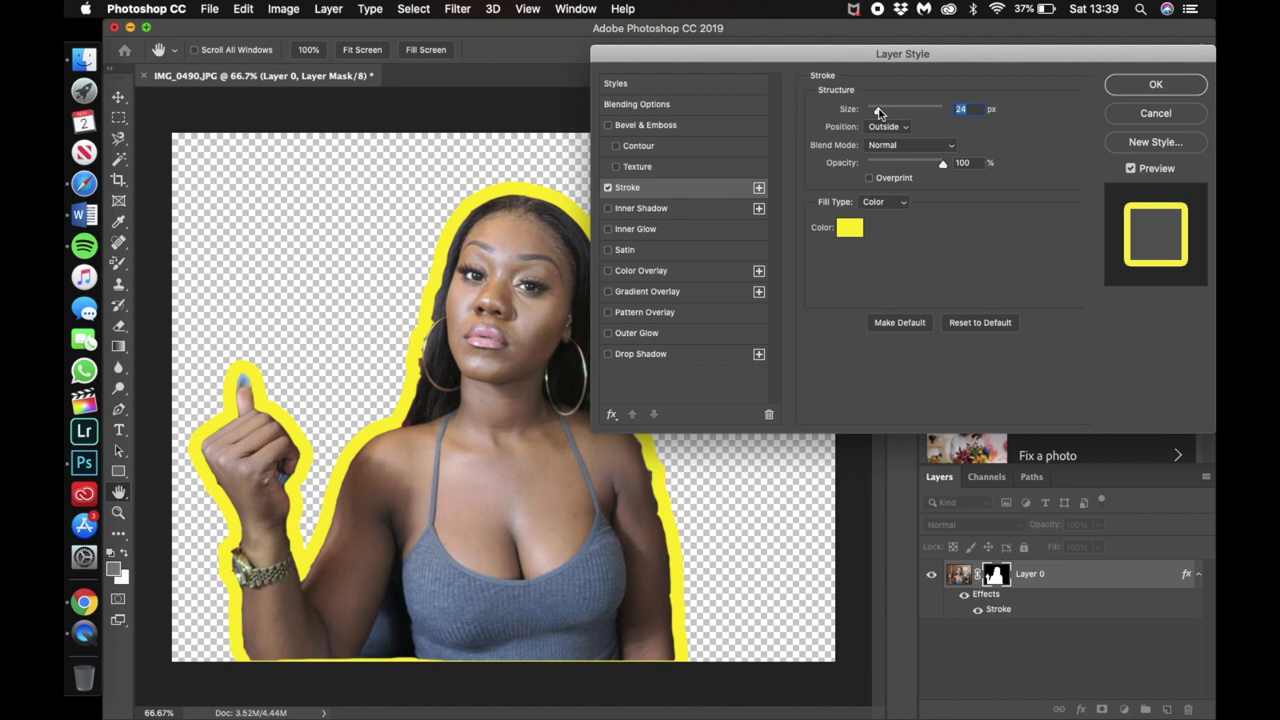
pyautogui.click(1155, 85)
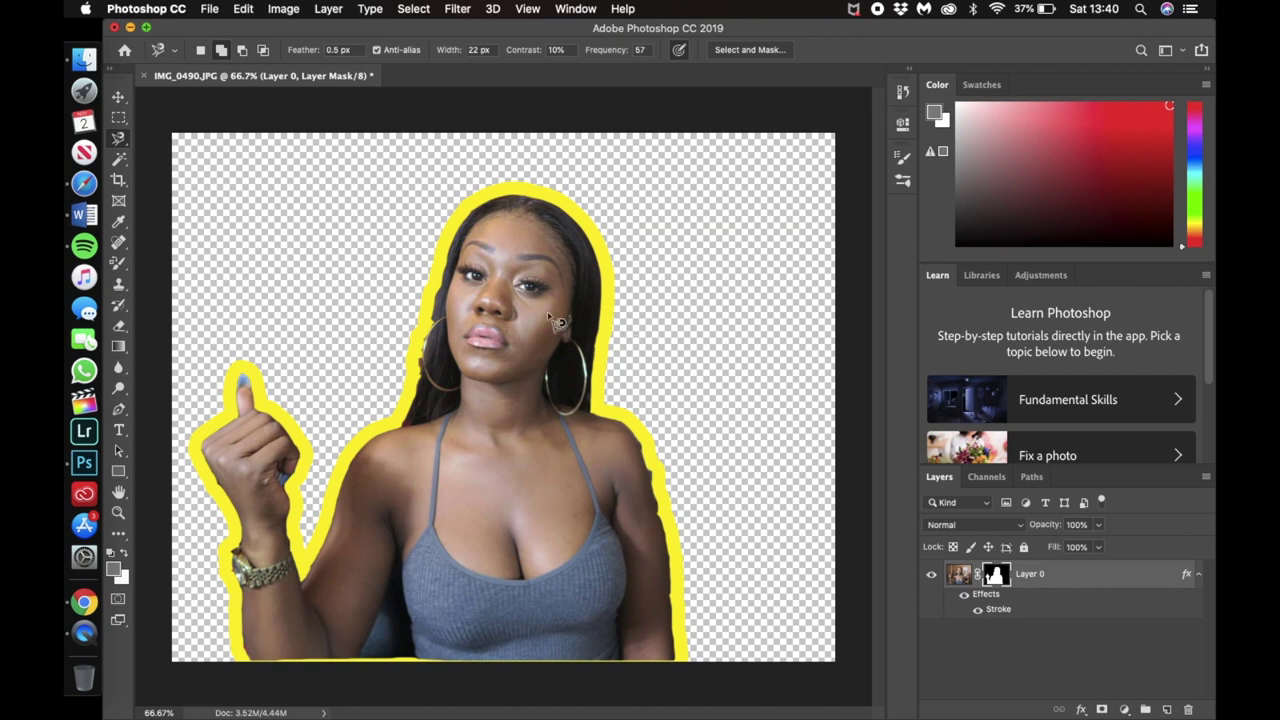
# Save a PNG copy of the outlined cut-out as IMG_0490.png on the Desktop
pyautogui.click(209, 10)
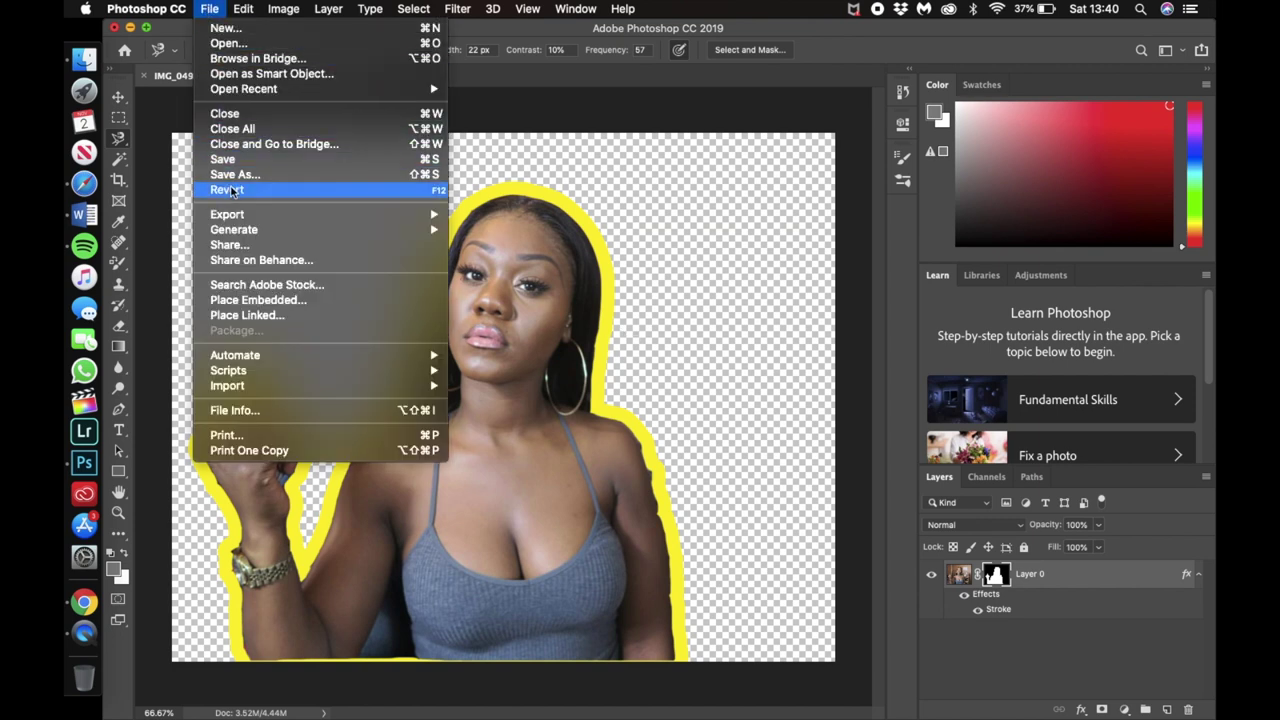
pyautogui.click(229, 175)
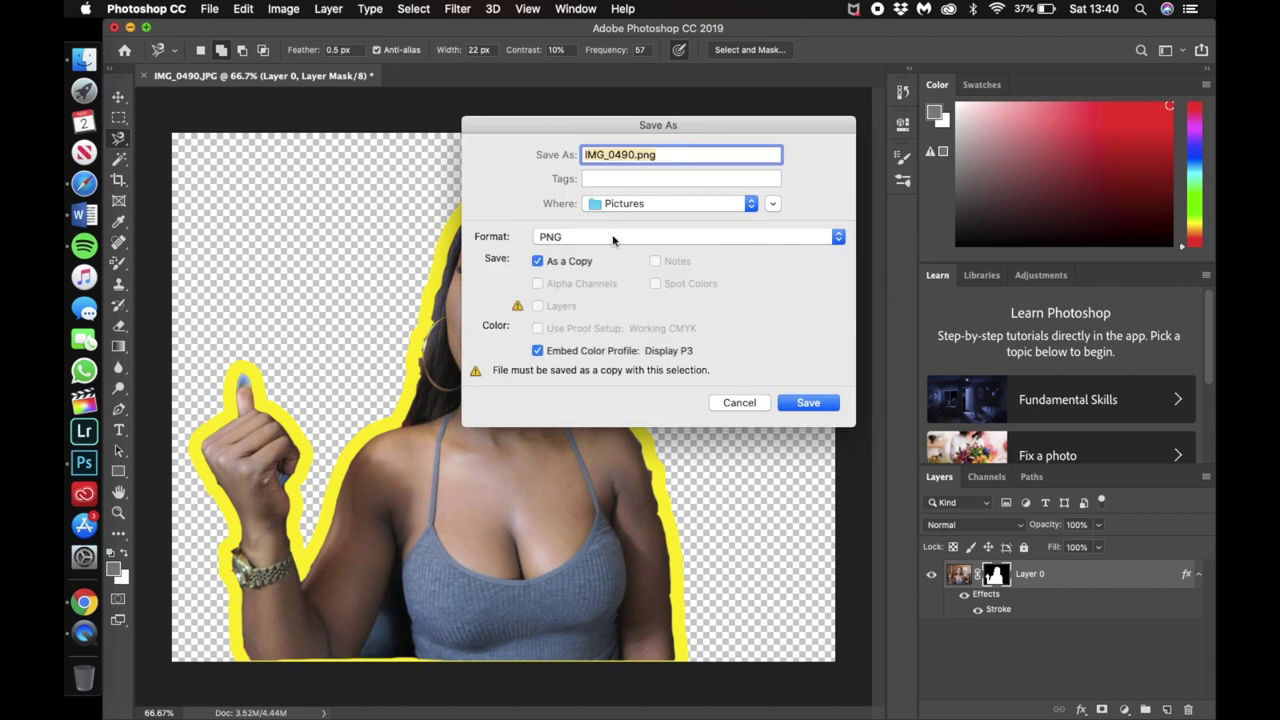
pyautogui.click(563, 239)
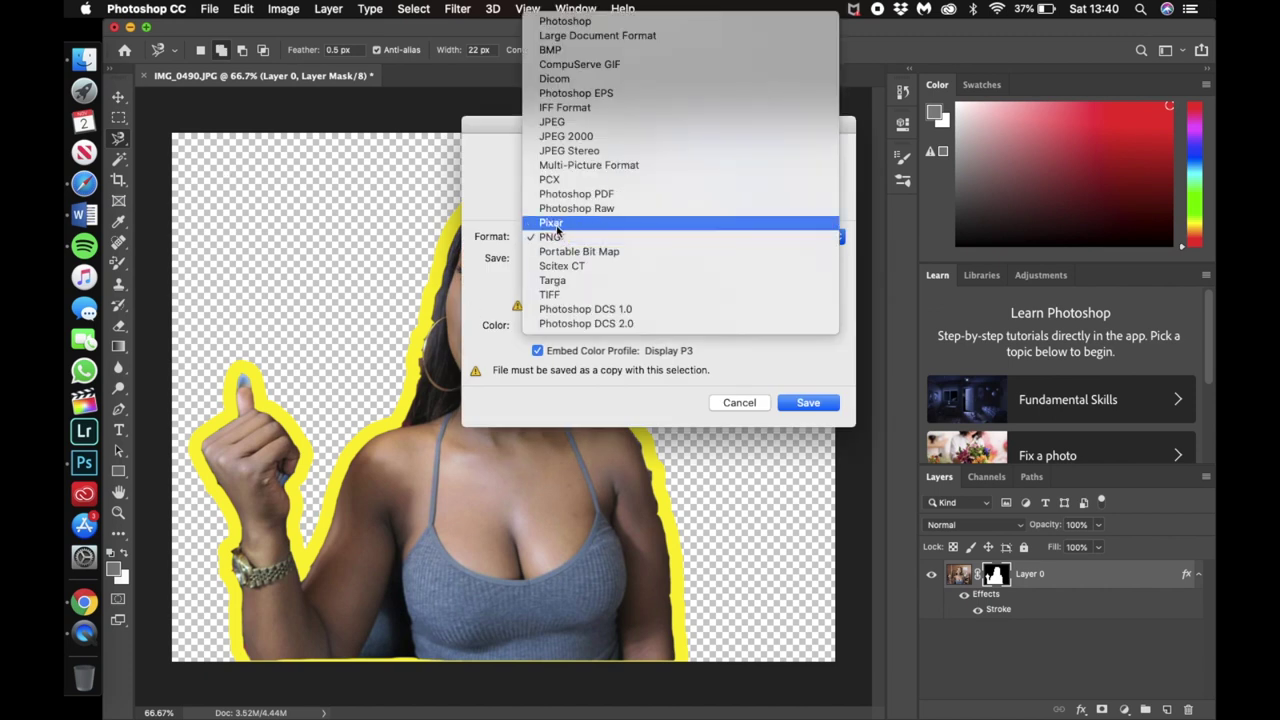
pyautogui.click(552, 238)
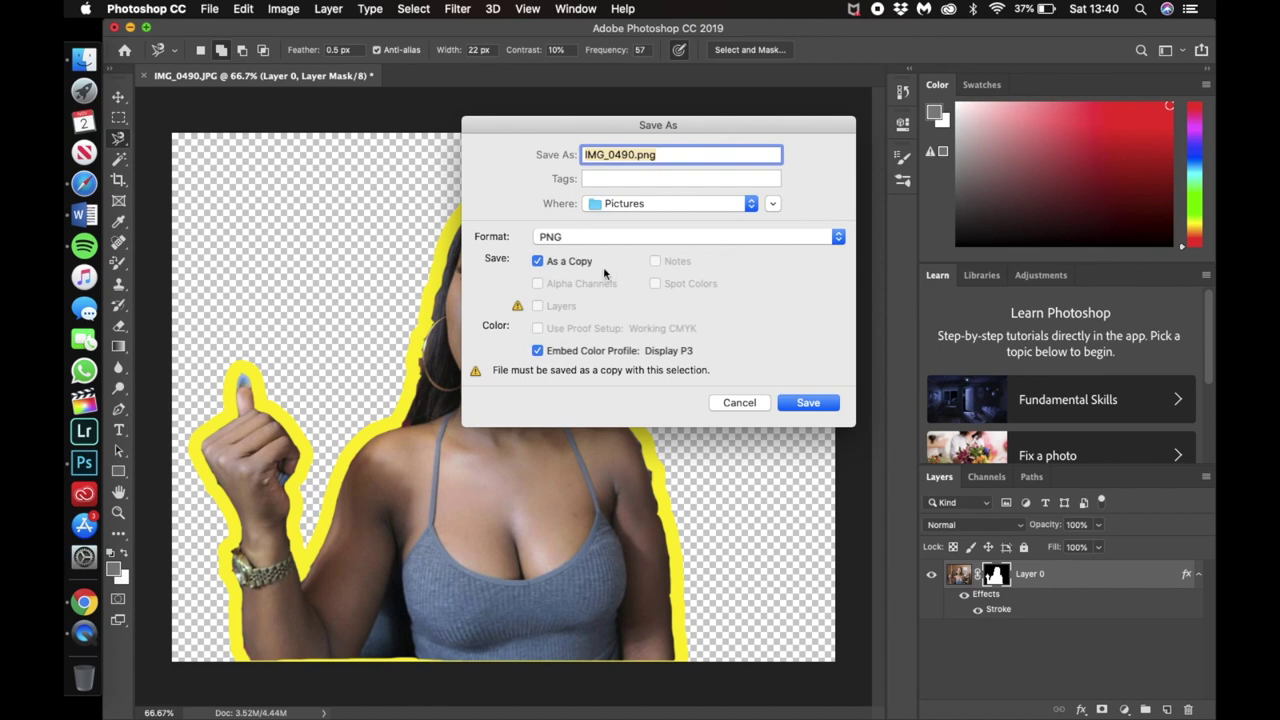
pyautogui.click(698, 203)
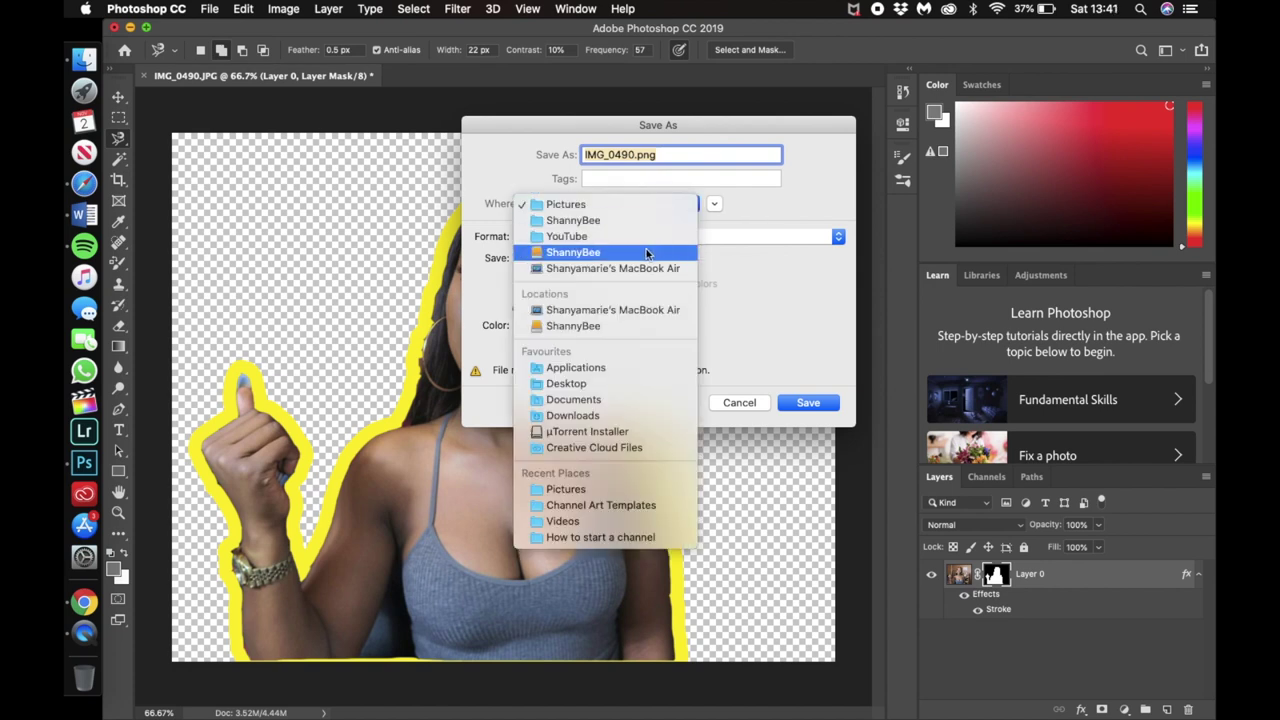
pyautogui.click(610, 384)
pyautogui.click(808, 402)
pyautogui.click(714, 313)
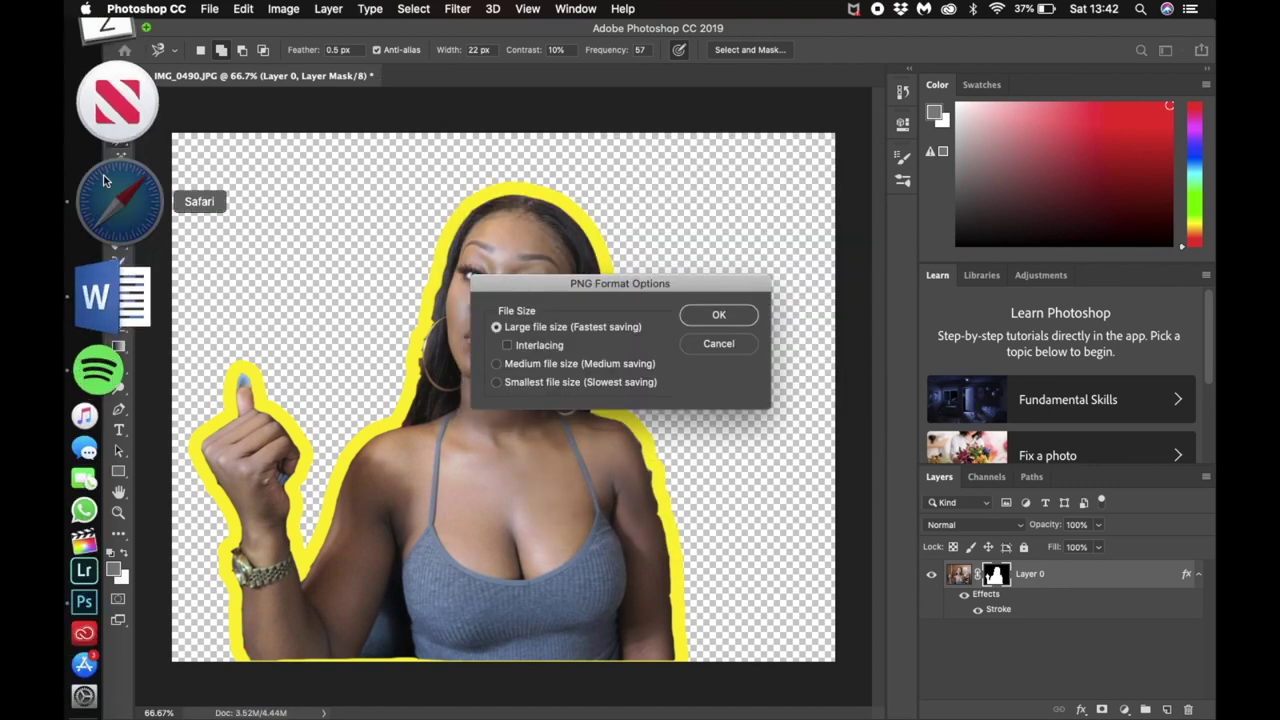
pyautogui.click(115, 197)
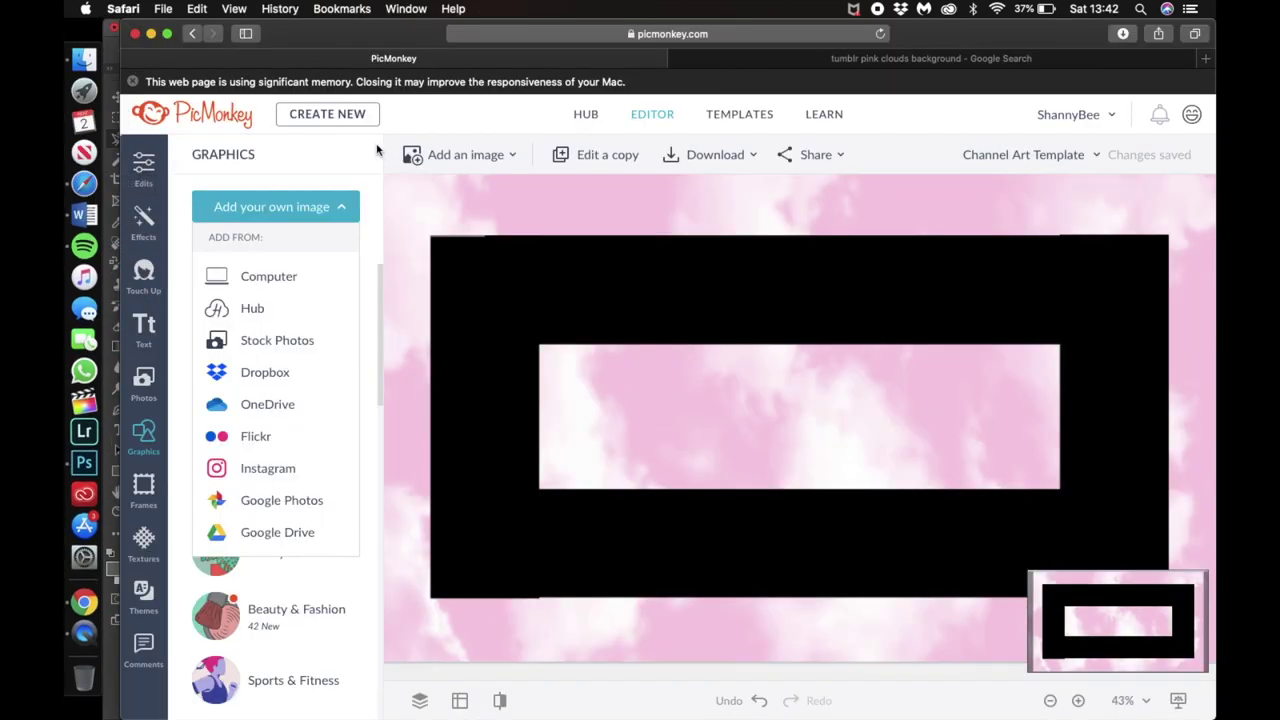
# Add the IMG_0490.png cut-out to the banner, shrink it and give it a pink outline
pyautogui.click(168, 34)
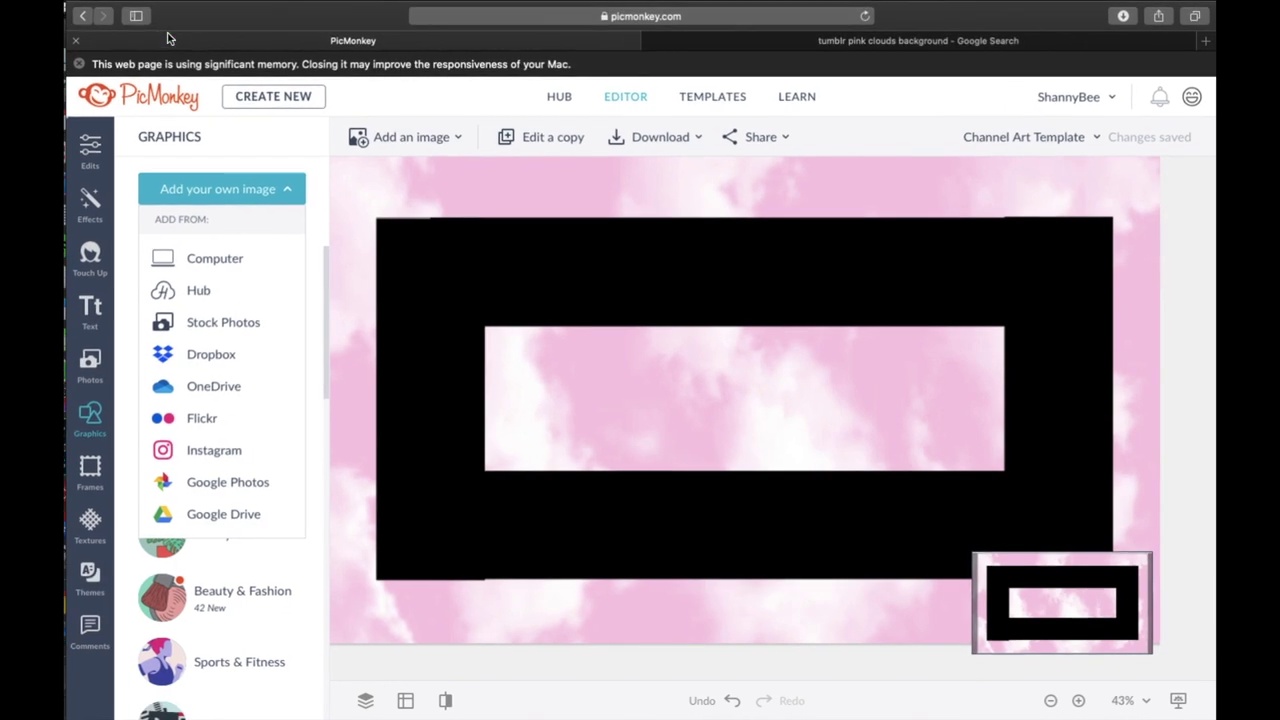
pyautogui.click(176, 259)
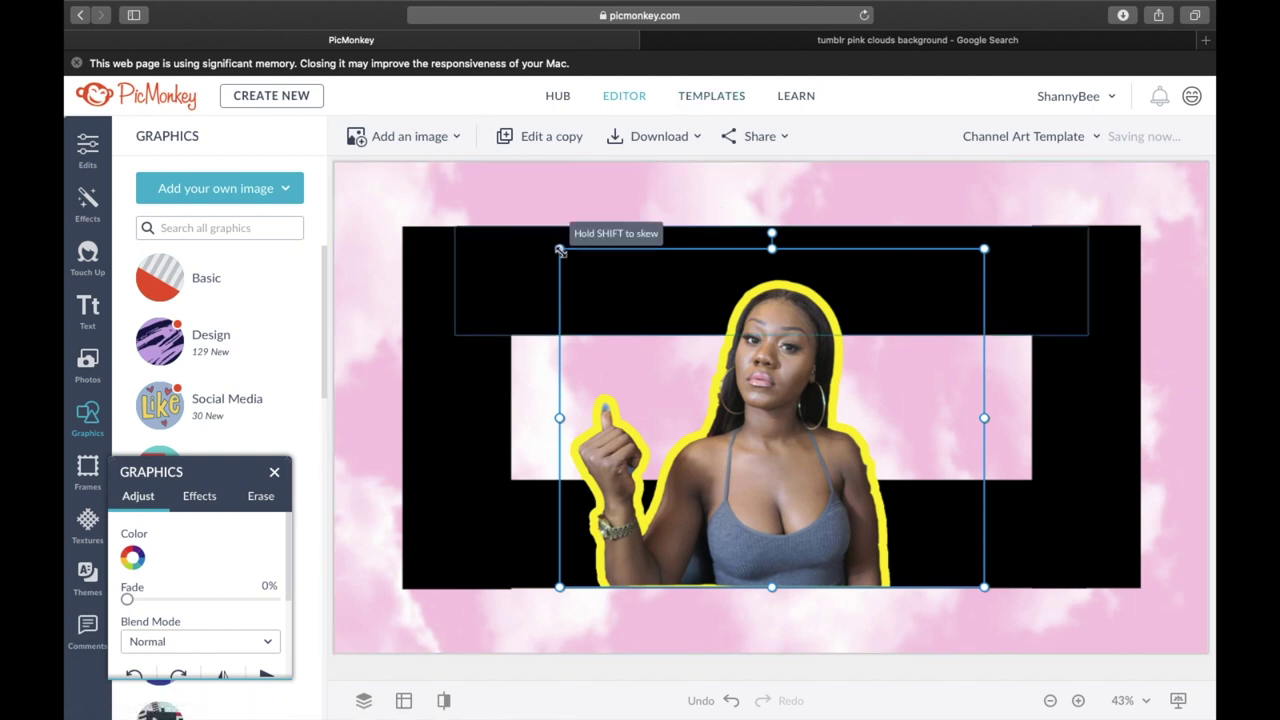
pyautogui.moveTo(560, 250); pyautogui.dragTo(662, 310)
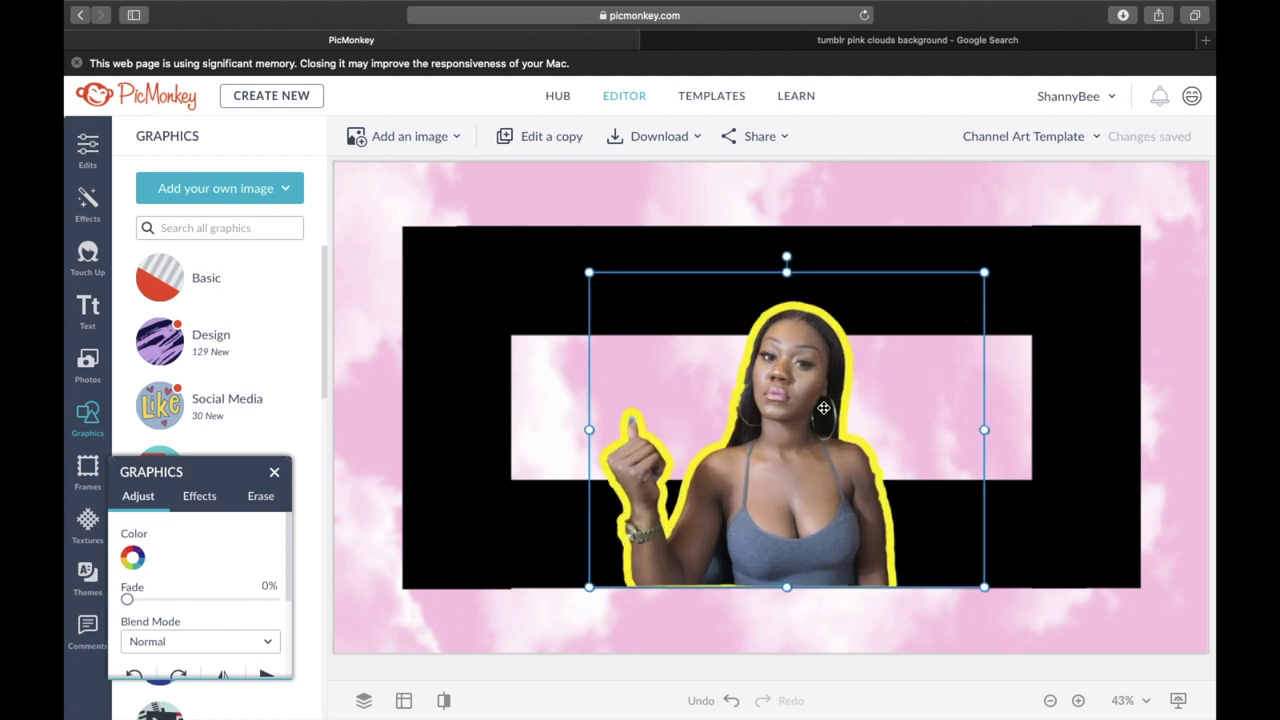
pyautogui.moveTo(220, 481); pyautogui.dragTo(429, 314)
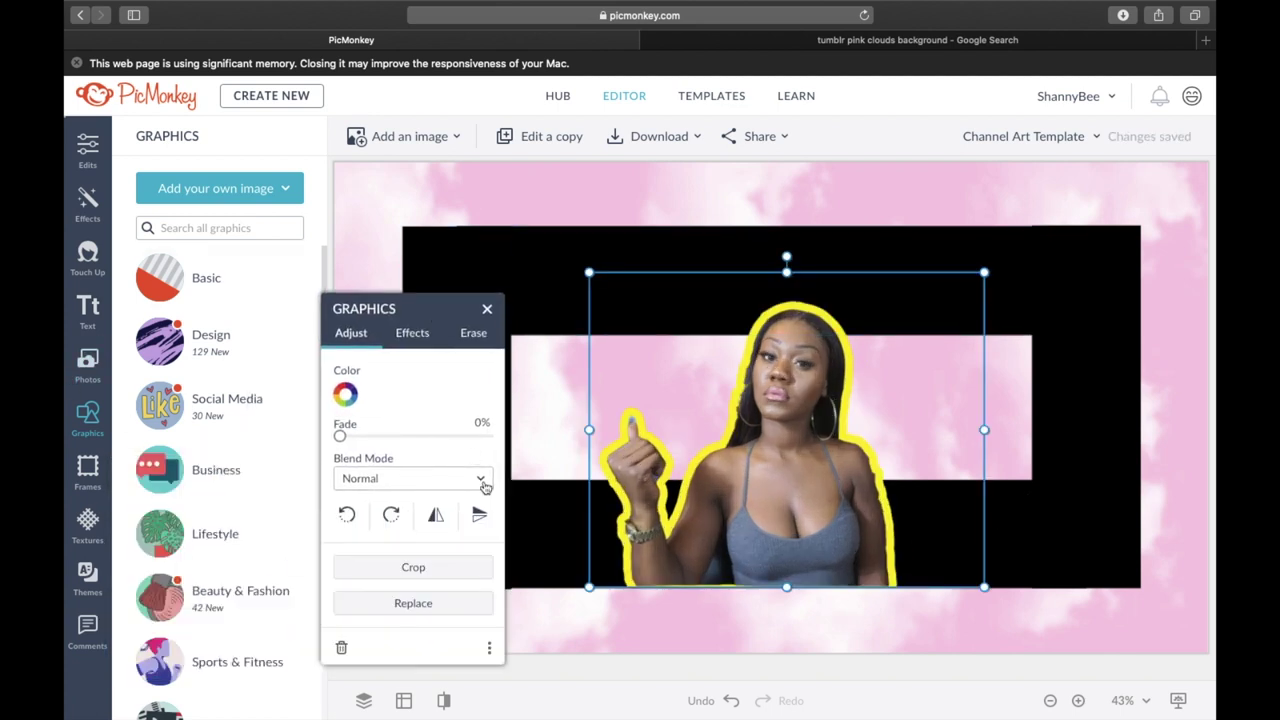
pyautogui.click(410, 336)
pyautogui.click(390, 438)
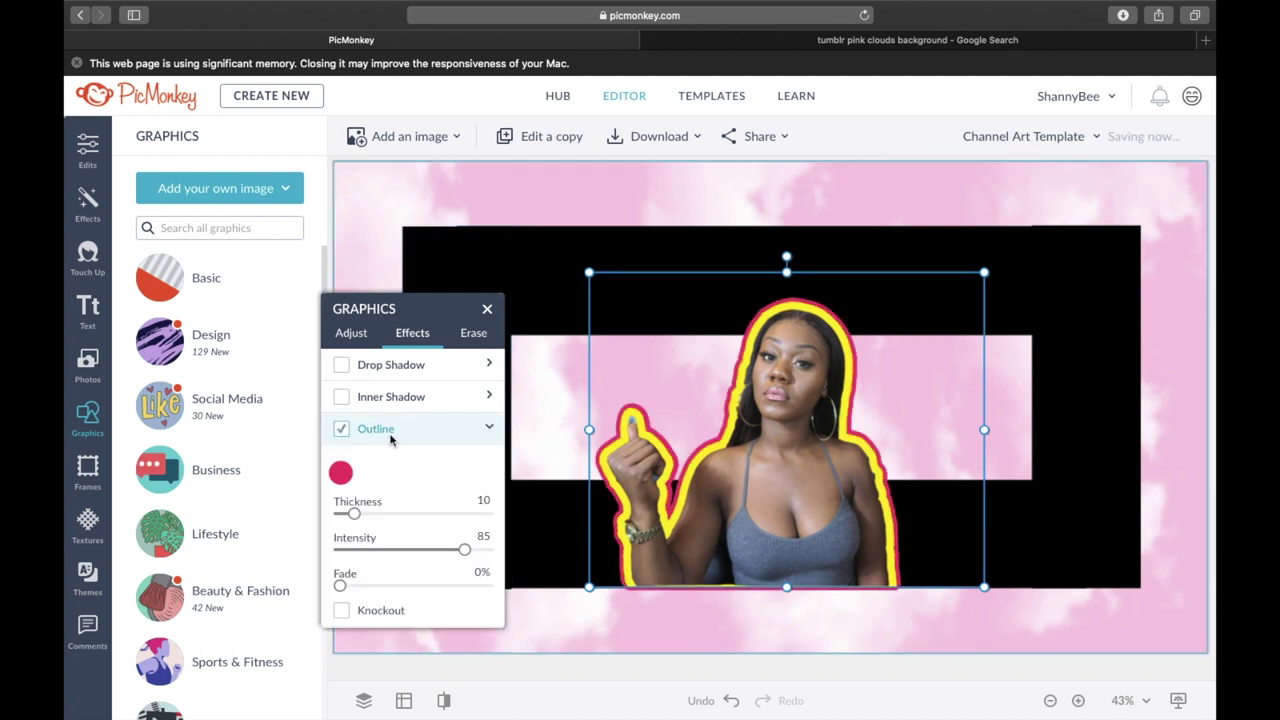
pyautogui.moveTo(589, 272); pyautogui.dragTo(779, 422)
pyautogui.click(487, 309)
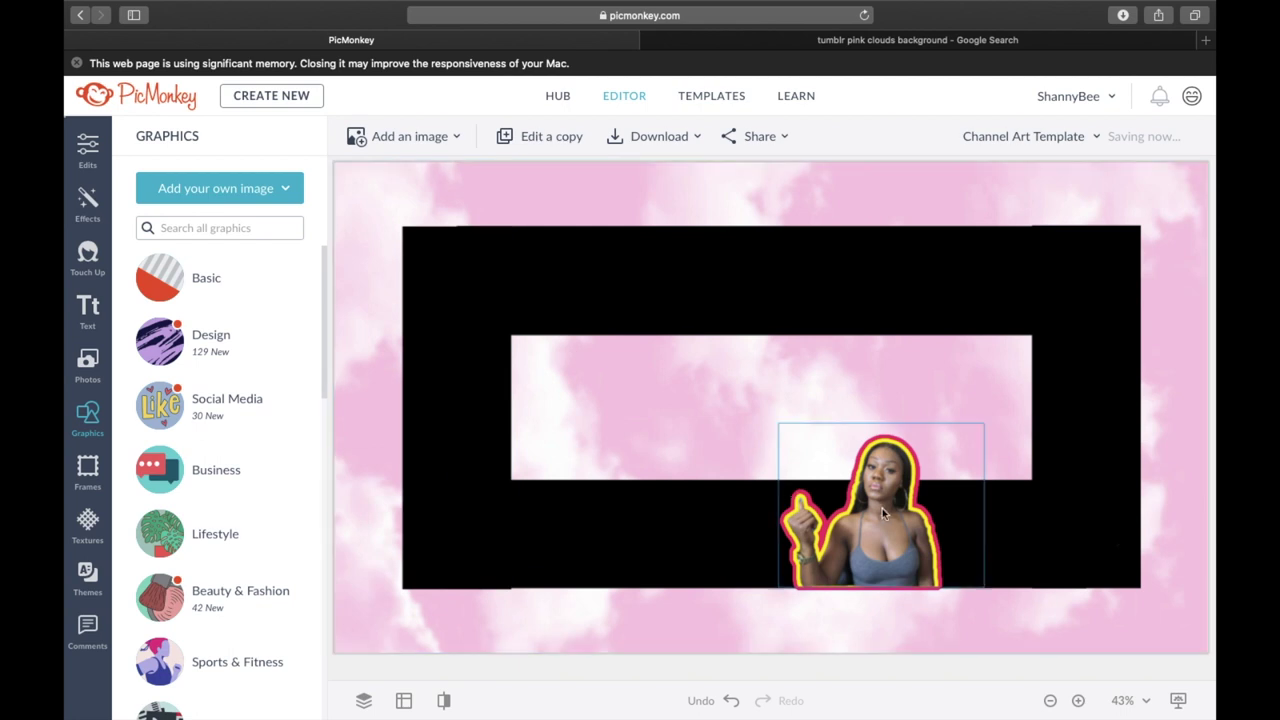
# Place the cut-out at the left, duplicate it to the right and mirror the copy inward
pyautogui.moveTo(867, 490); pyautogui.dragTo(578, 425)
pyautogui.press('super+d')
pyautogui.moveTo(899, 397); pyautogui.dragTo(960, 401)
pyautogui.click(436, 515)
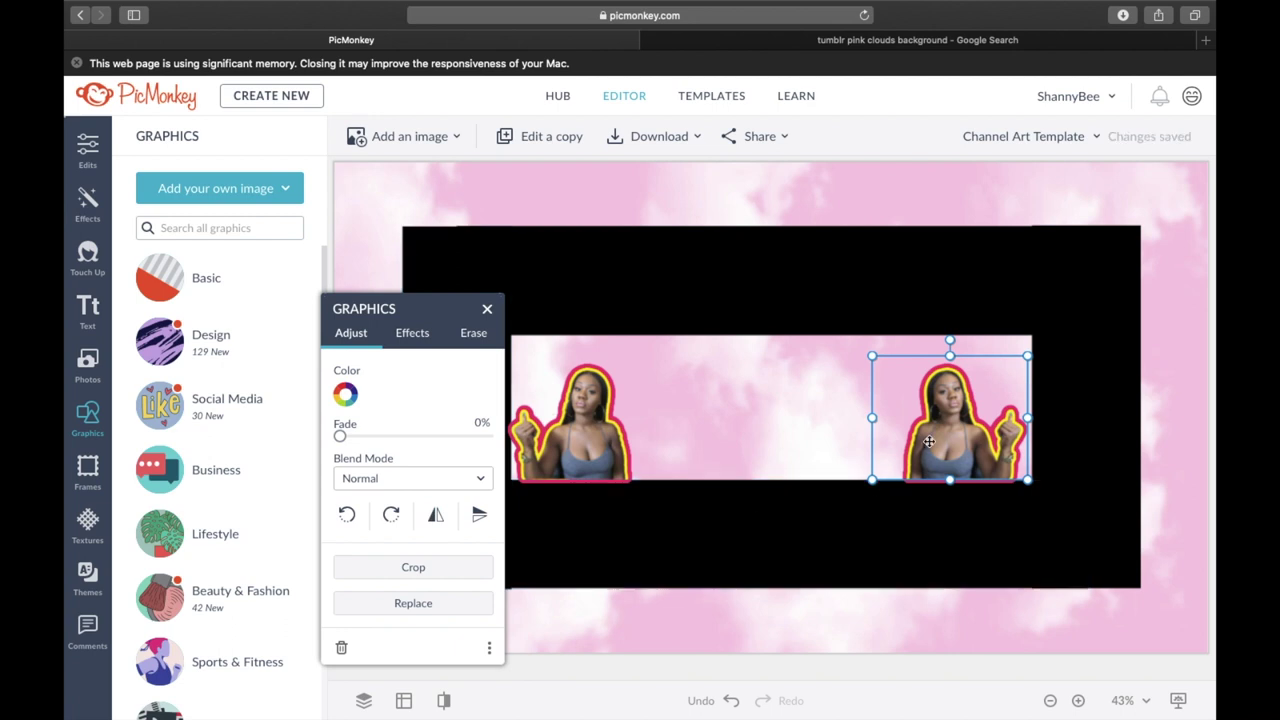
pyautogui.moveTo(928, 441); pyautogui.dragTo(933, 442)
pyautogui.click(727, 355)
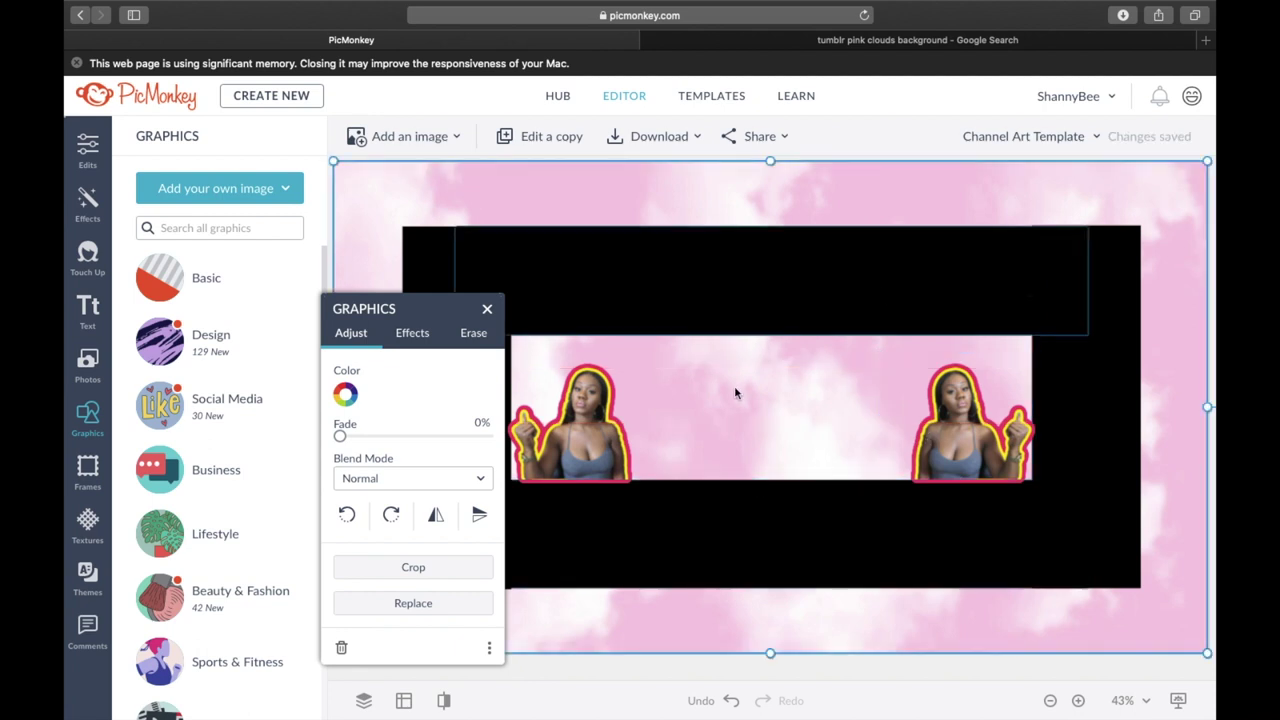
pyautogui.click(787, 401)
pyautogui.click(87, 315)
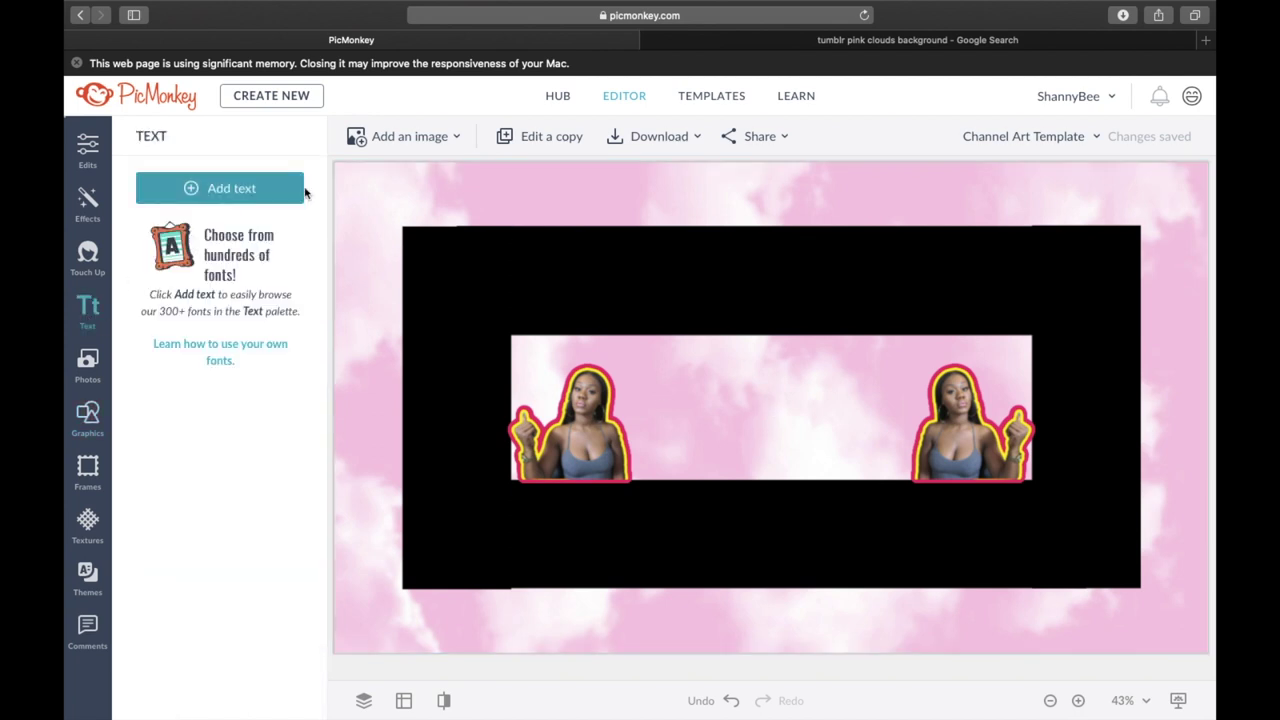
# Add a text box reading SHANNYBEE to the banner
pyautogui.click(281, 193)
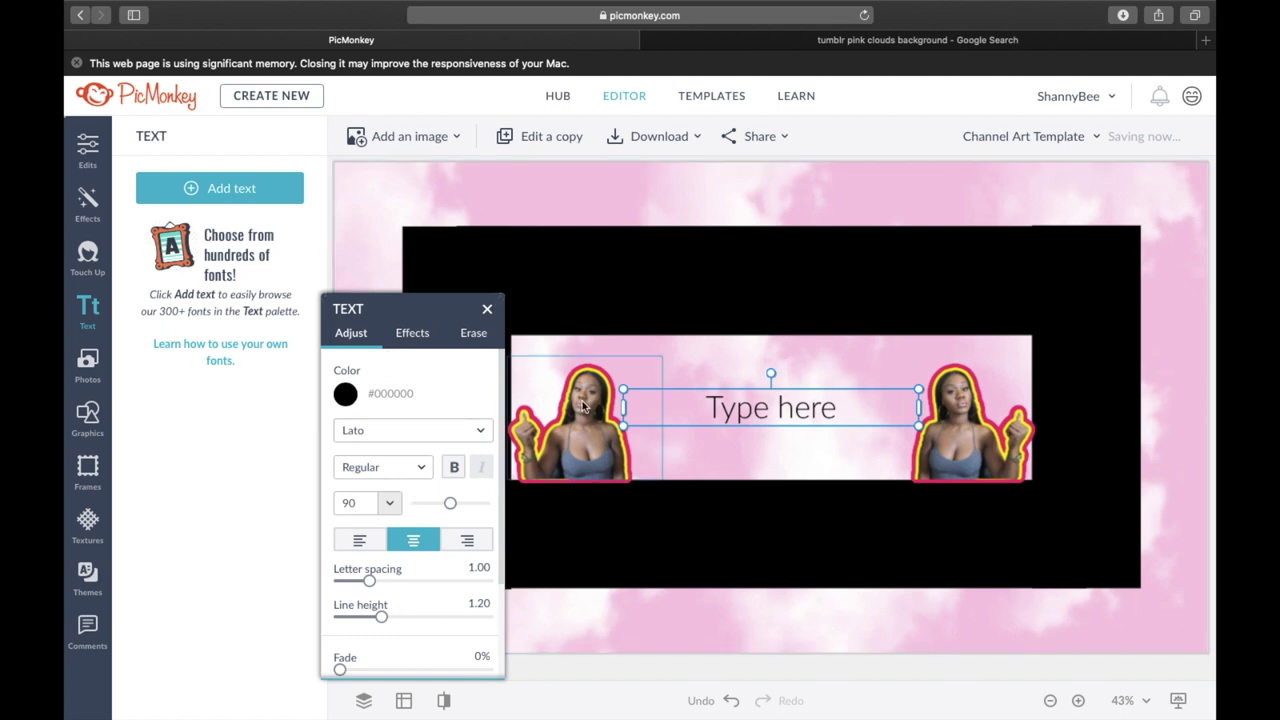
pyautogui.click(748, 416)
pyautogui.write('S')
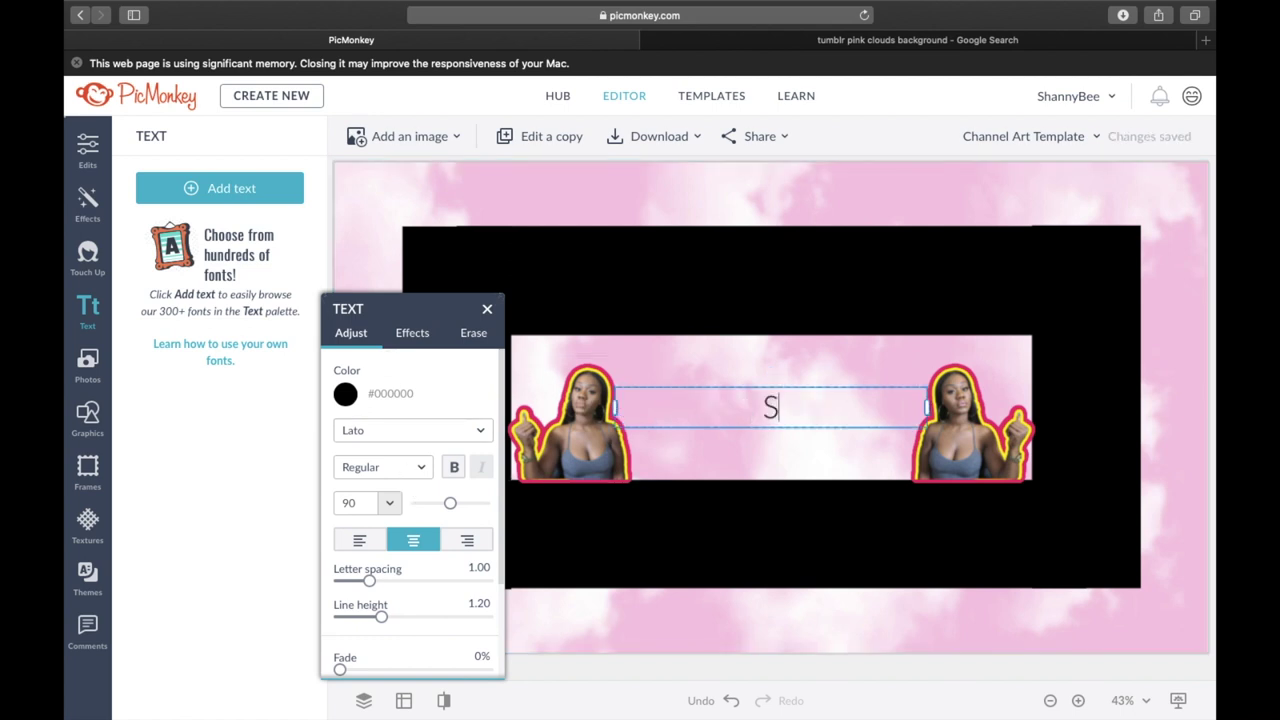
pyautogui.write('HANN')
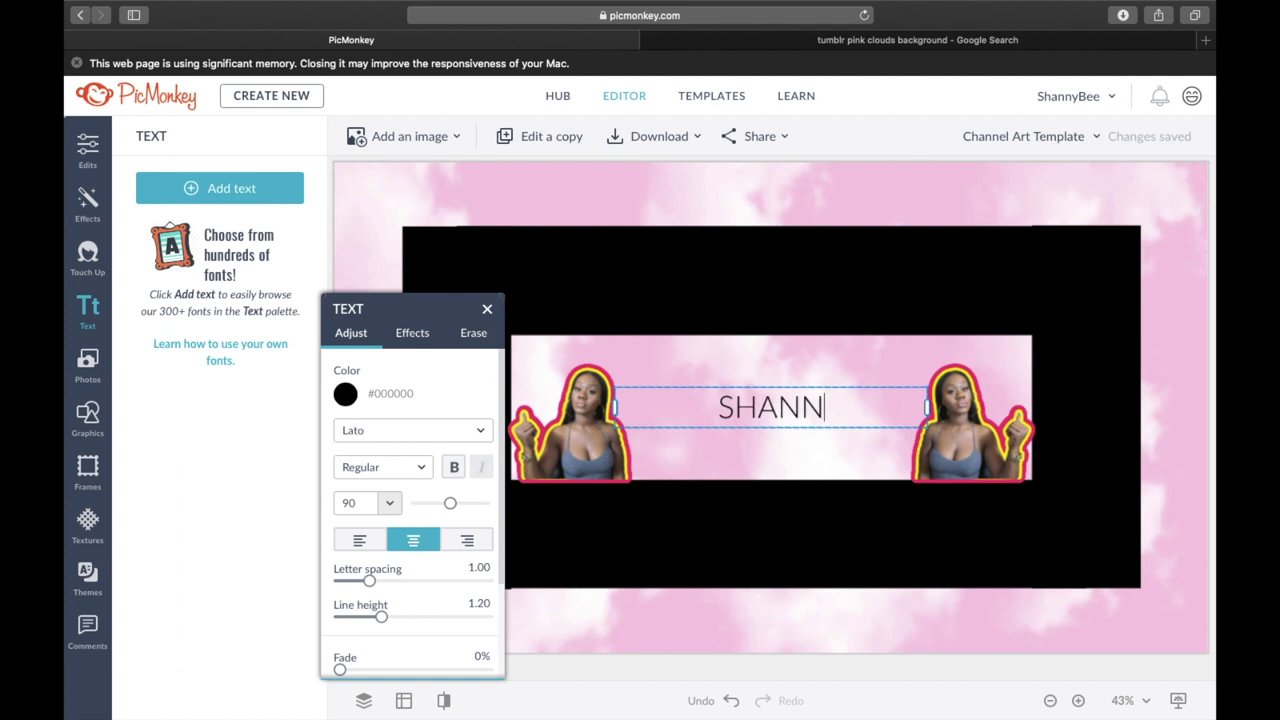
pyautogui.write('YBEE')
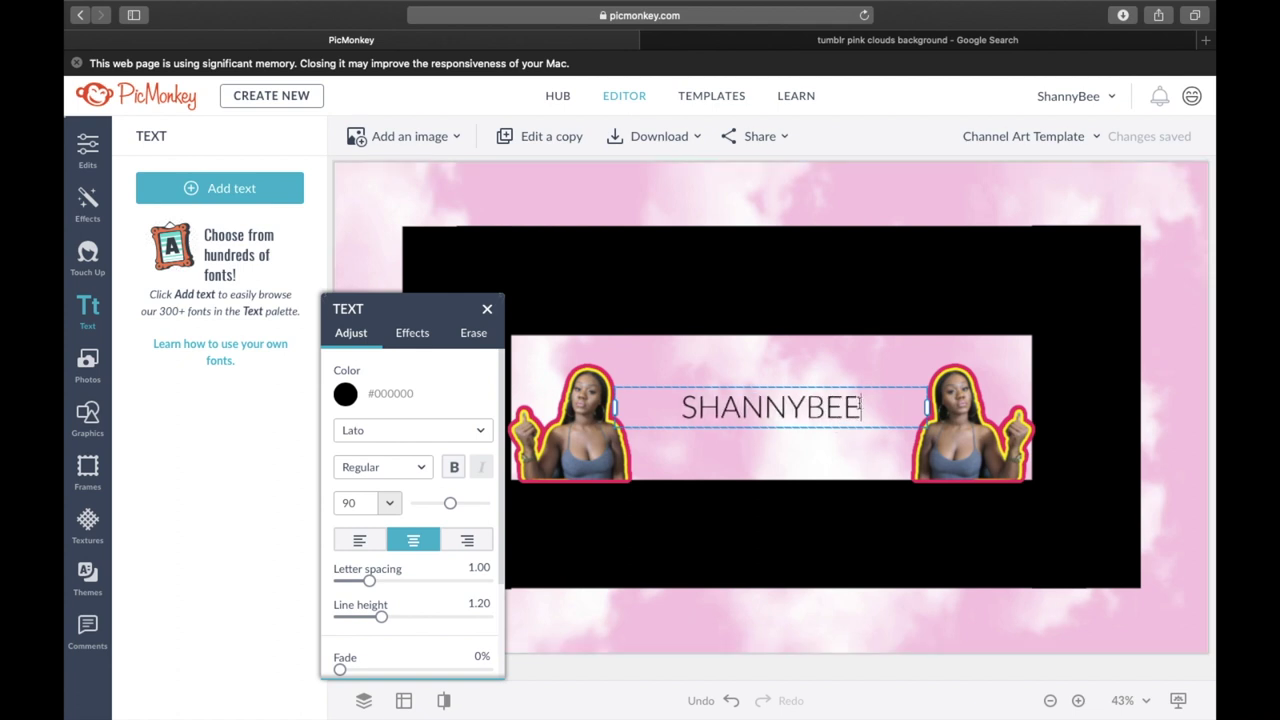
pyautogui.moveTo(859, 403); pyautogui.dragTo(580, 403)
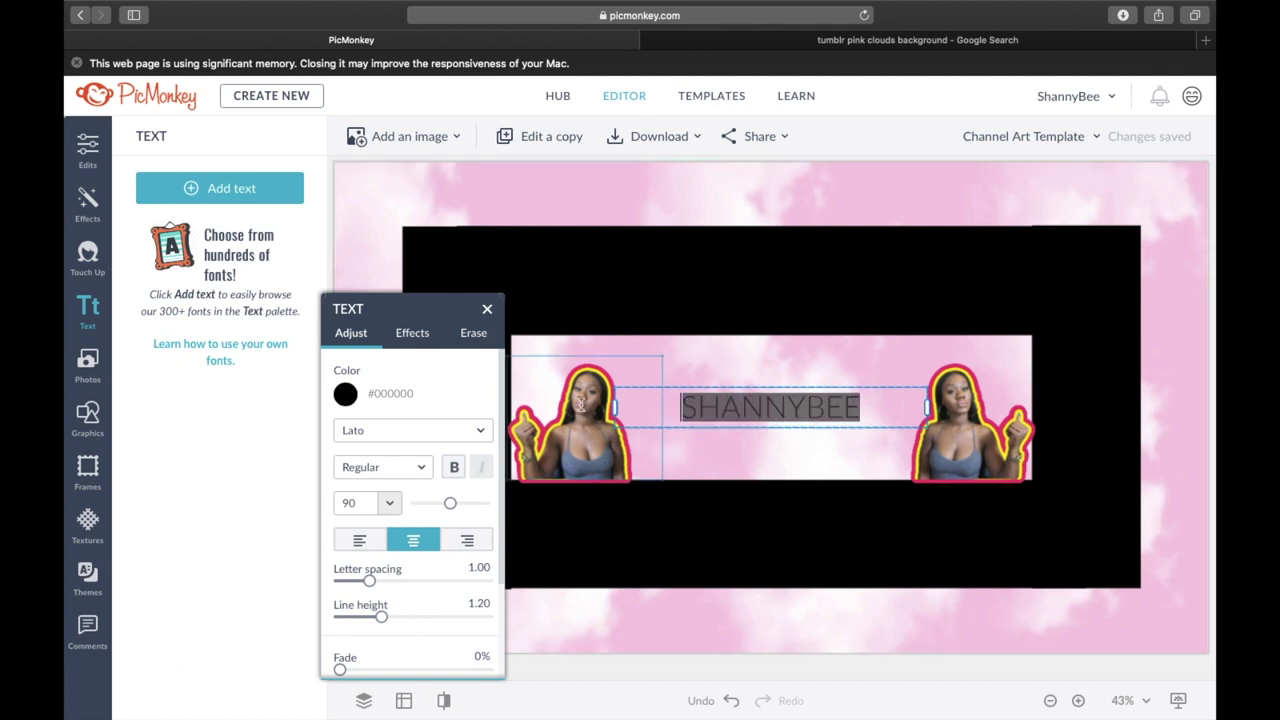
# Set SHANNYBEE in the Gota font and colour it pure white (#ffffff)
pyautogui.click(410, 438)
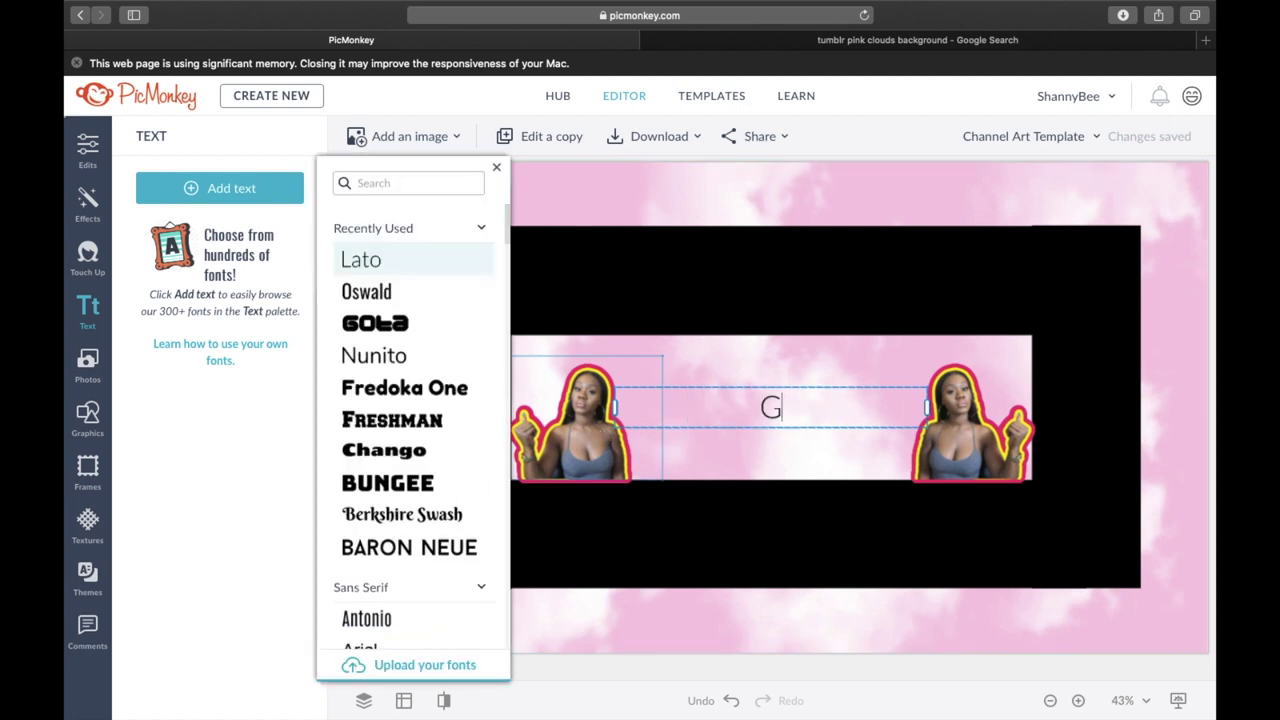
pyautogui.click(365, 322)
pyautogui.click(368, 428)
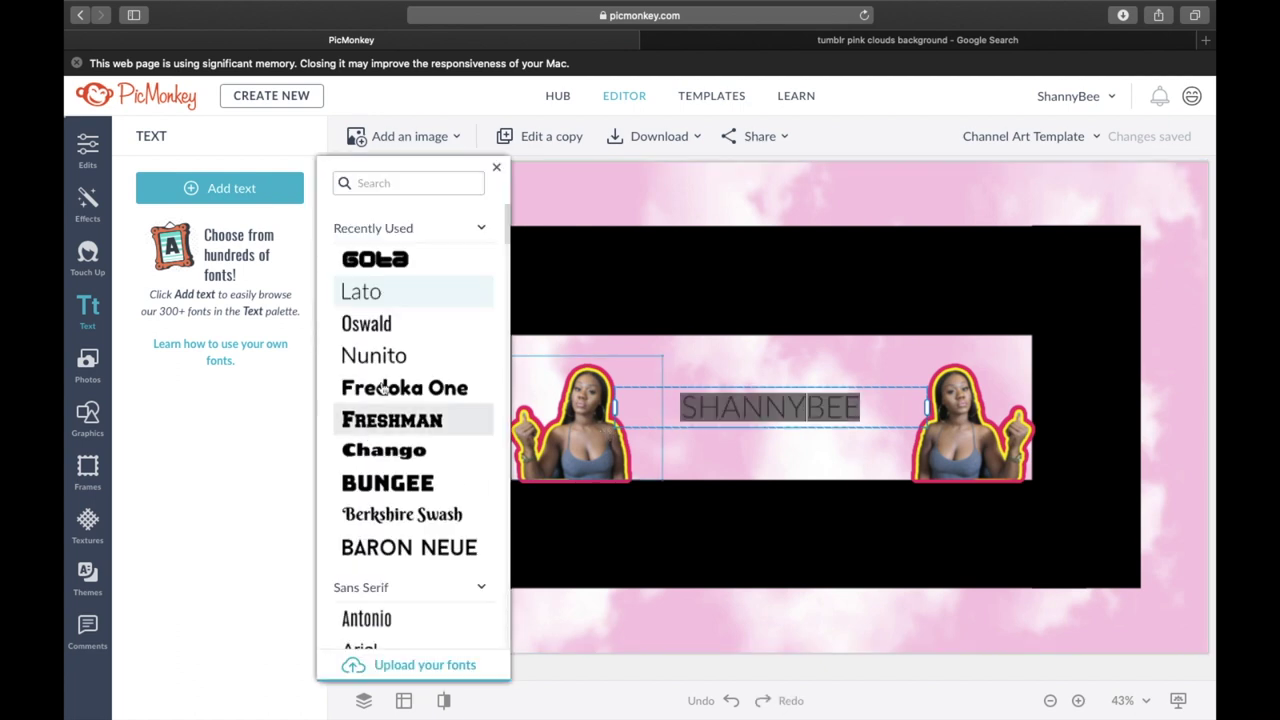
pyautogui.click(398, 262)
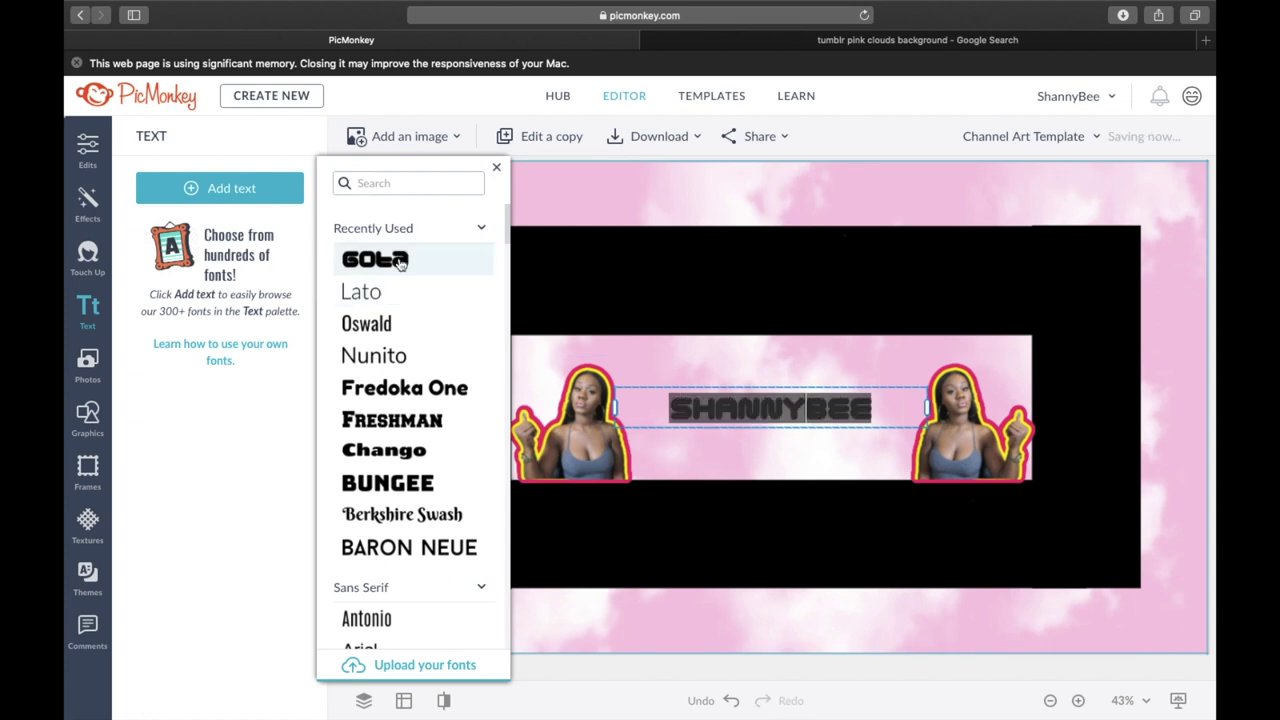
pyautogui.click(398, 262)
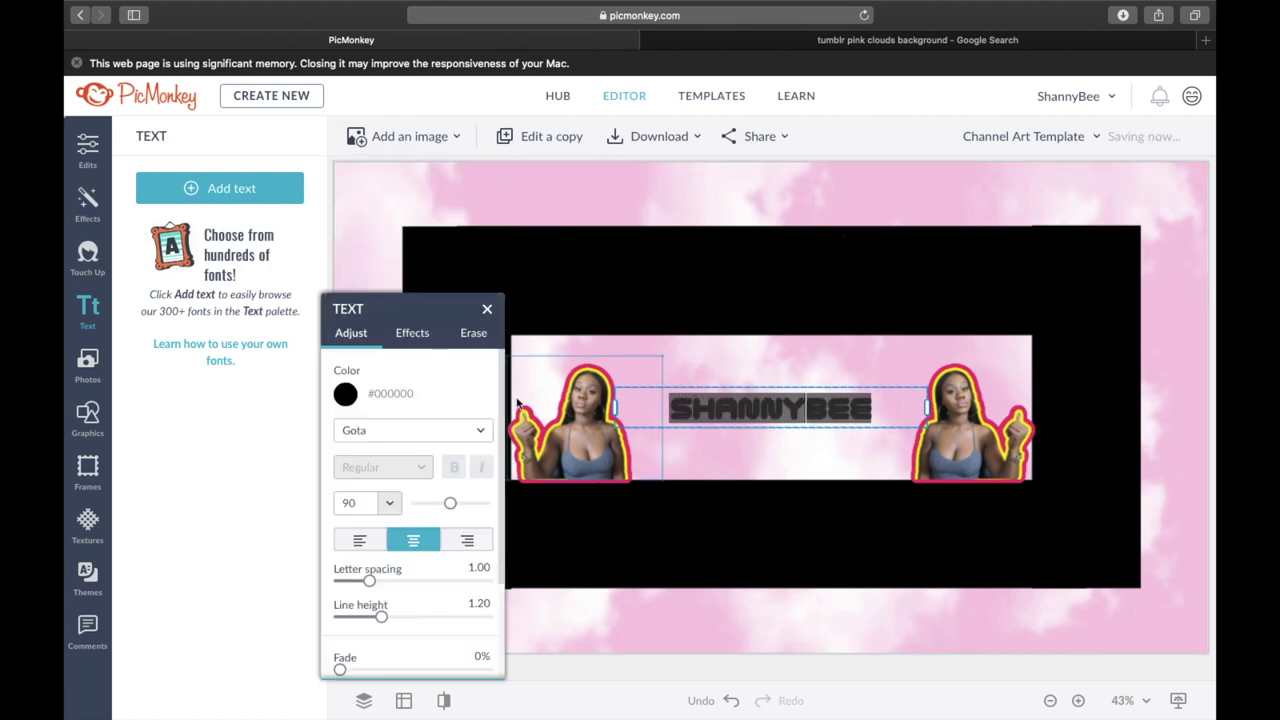
pyautogui.click(345, 394)
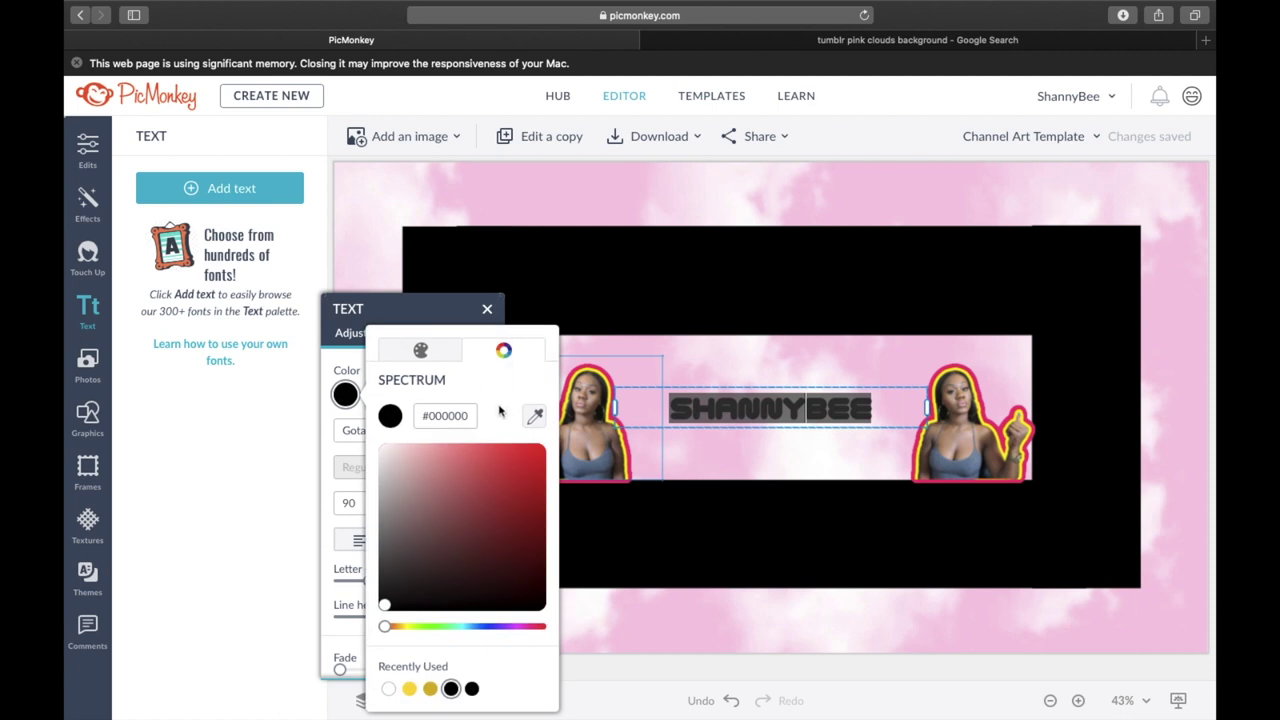
pyautogui.click(389, 455)
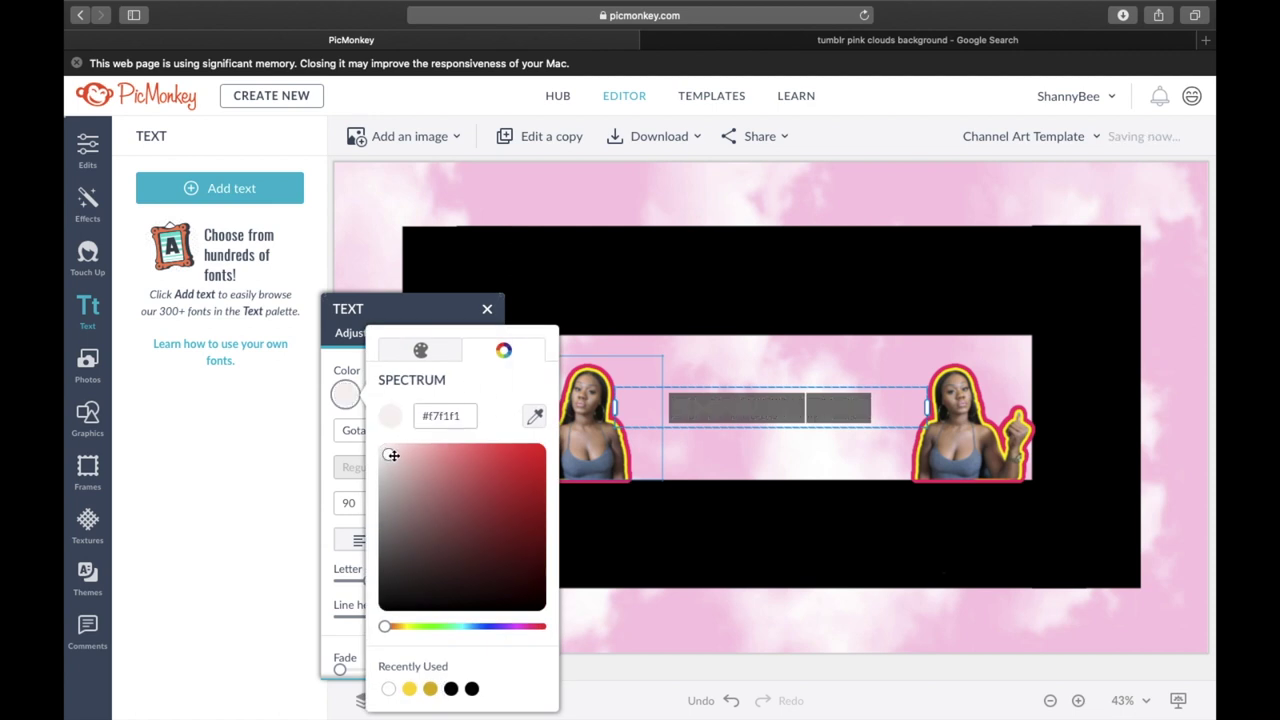
pyautogui.moveTo(389, 456); pyautogui.dragTo(381, 448)
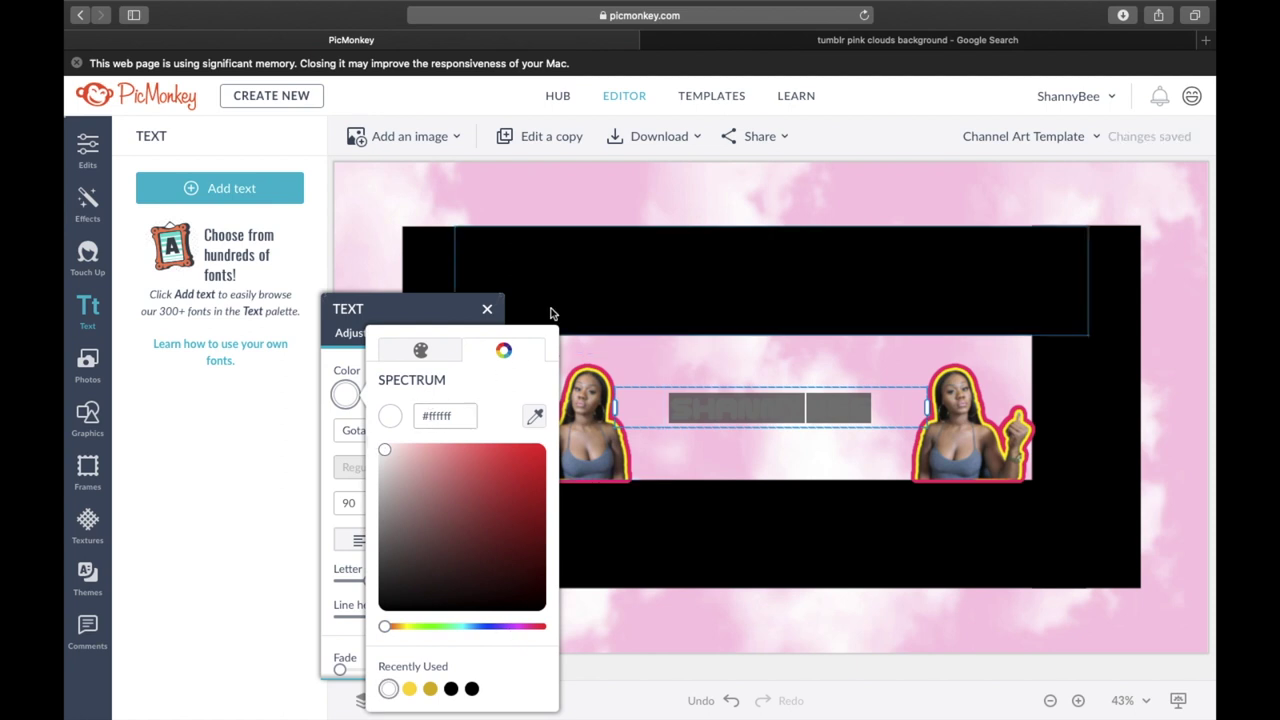
pyautogui.click(440, 326)
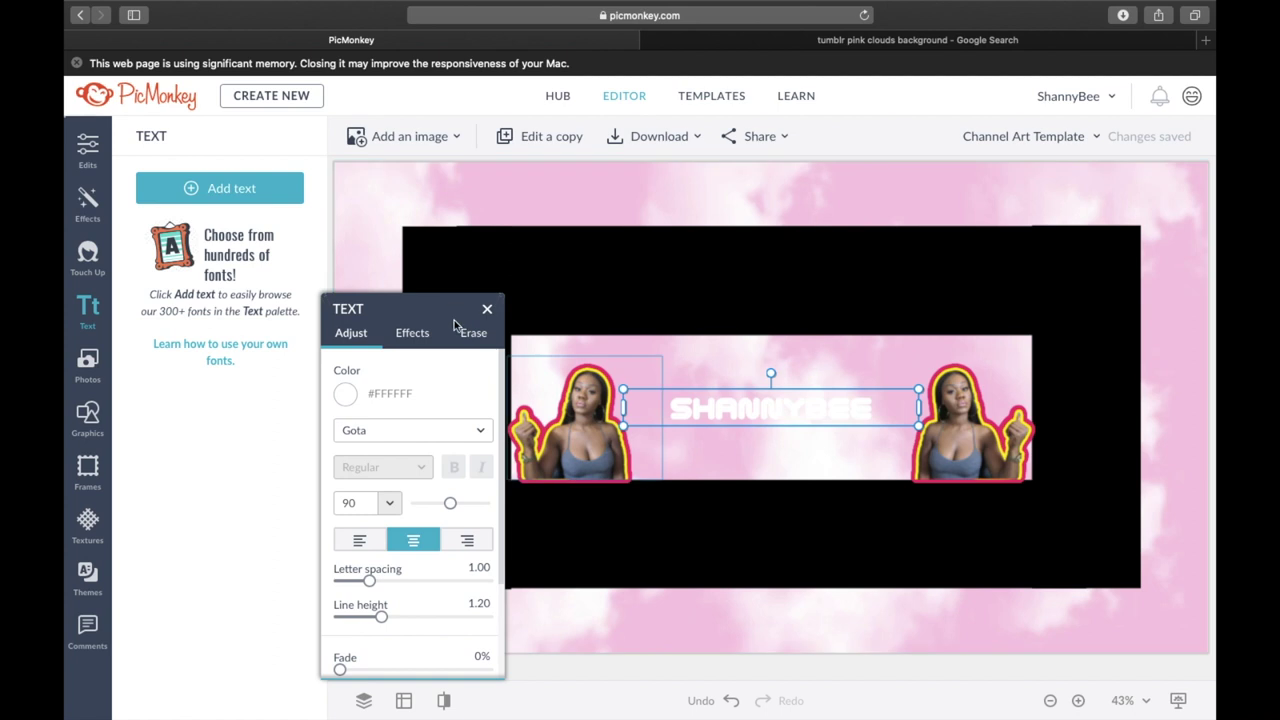
pyautogui.click(415, 333)
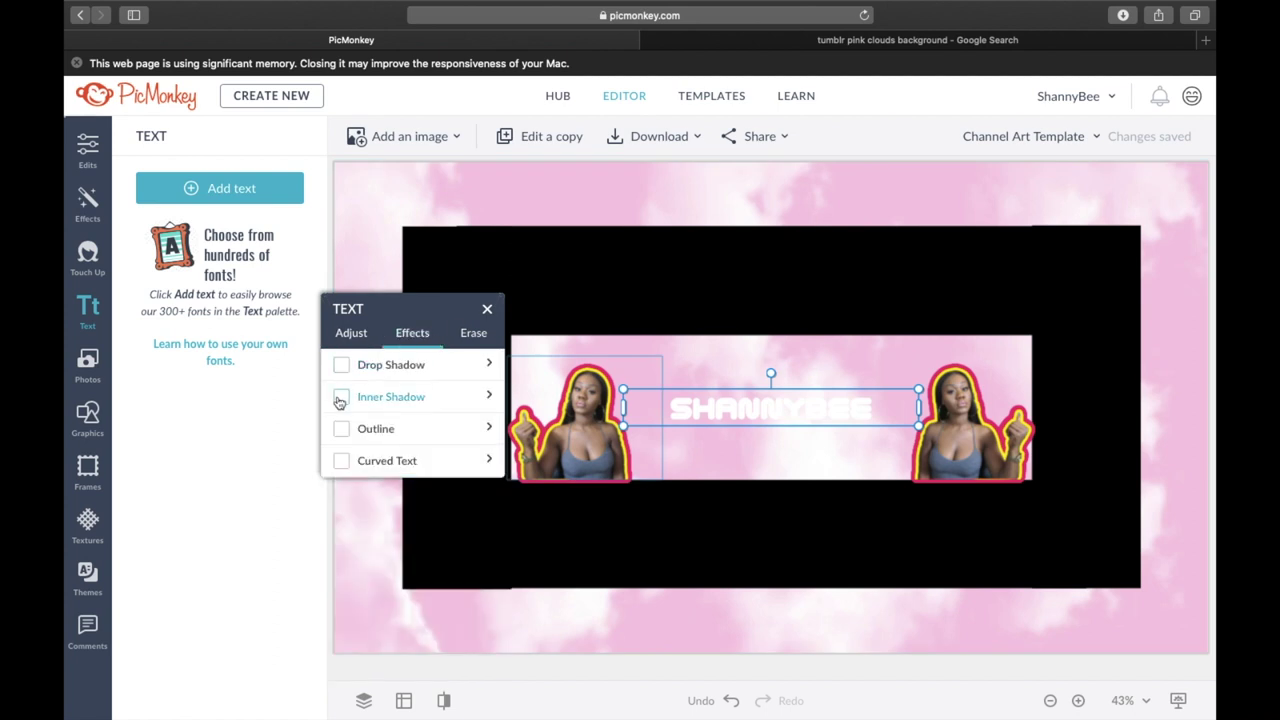
# Outline the white SHANNYBEE title in black (#000000) and enlarge it to size 127
pyautogui.click(341, 428)
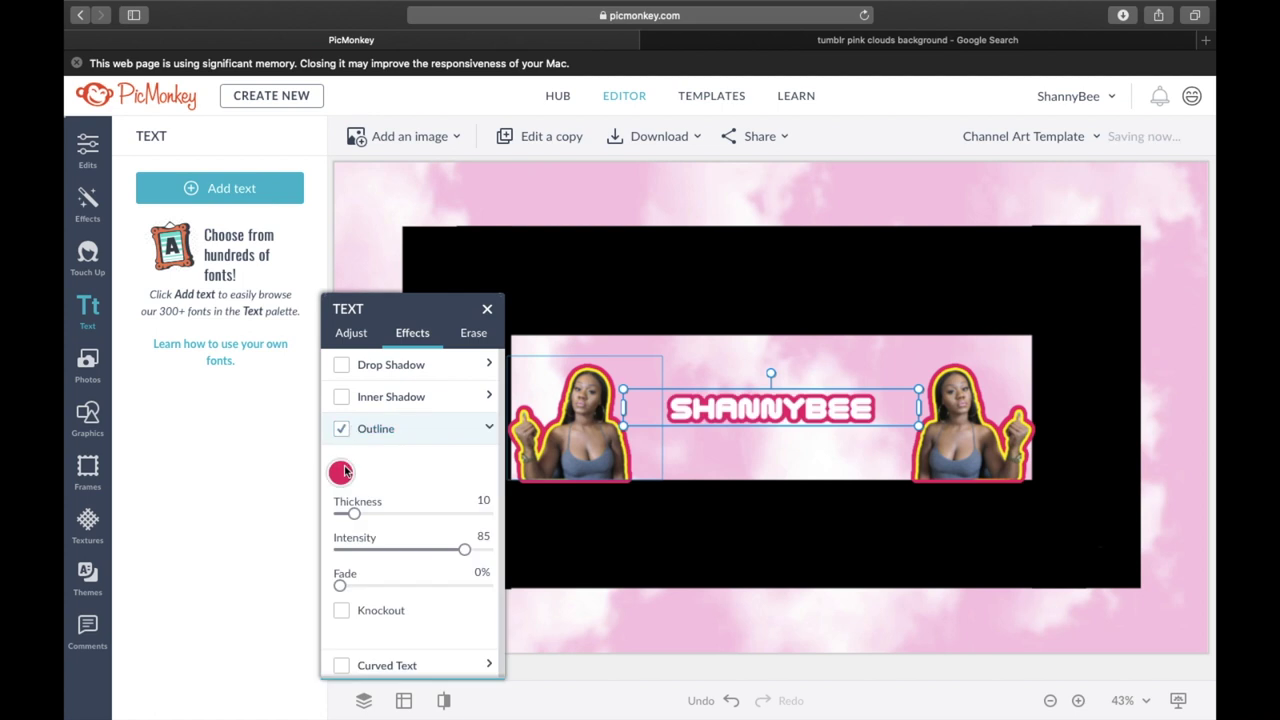
pyautogui.click(341, 474)
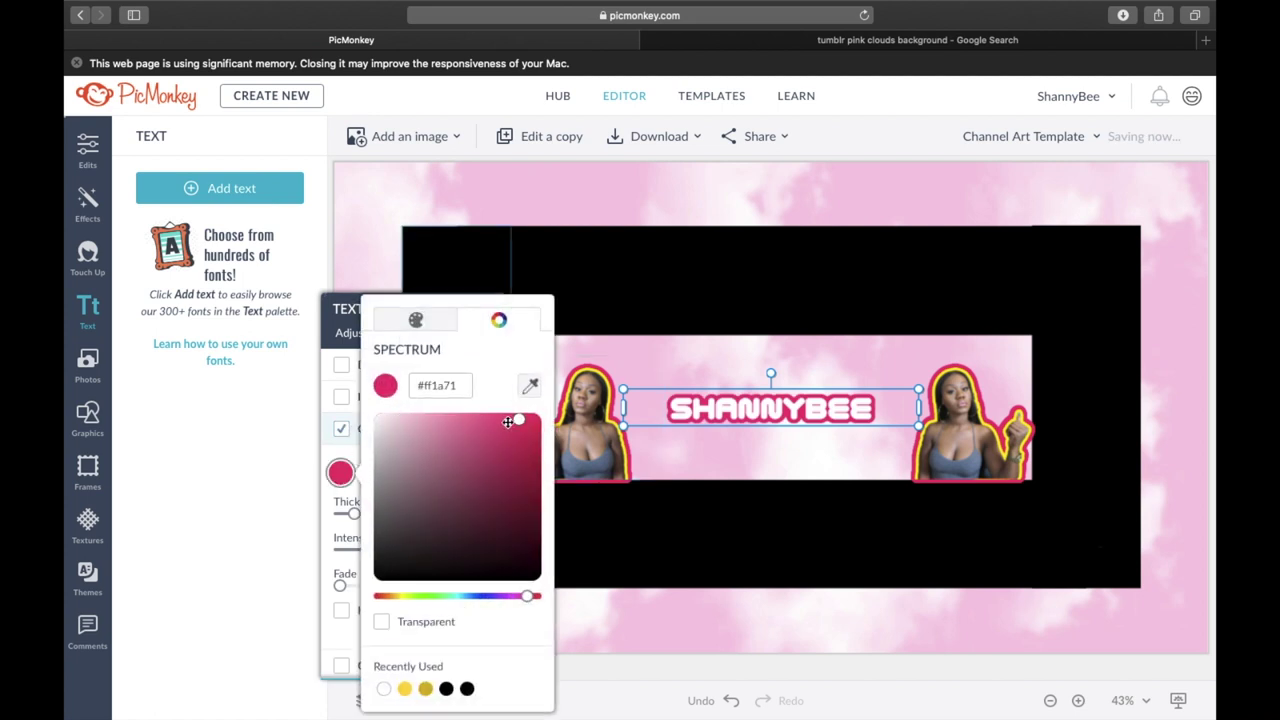
pyautogui.moveTo(523, 421)
pyautogui.mouseDown()
pyautogui.moveTo(372, 423)
pyautogui.moveTo(380, 574)
pyautogui.moveTo(368, 596)
pyautogui.mouseUp()
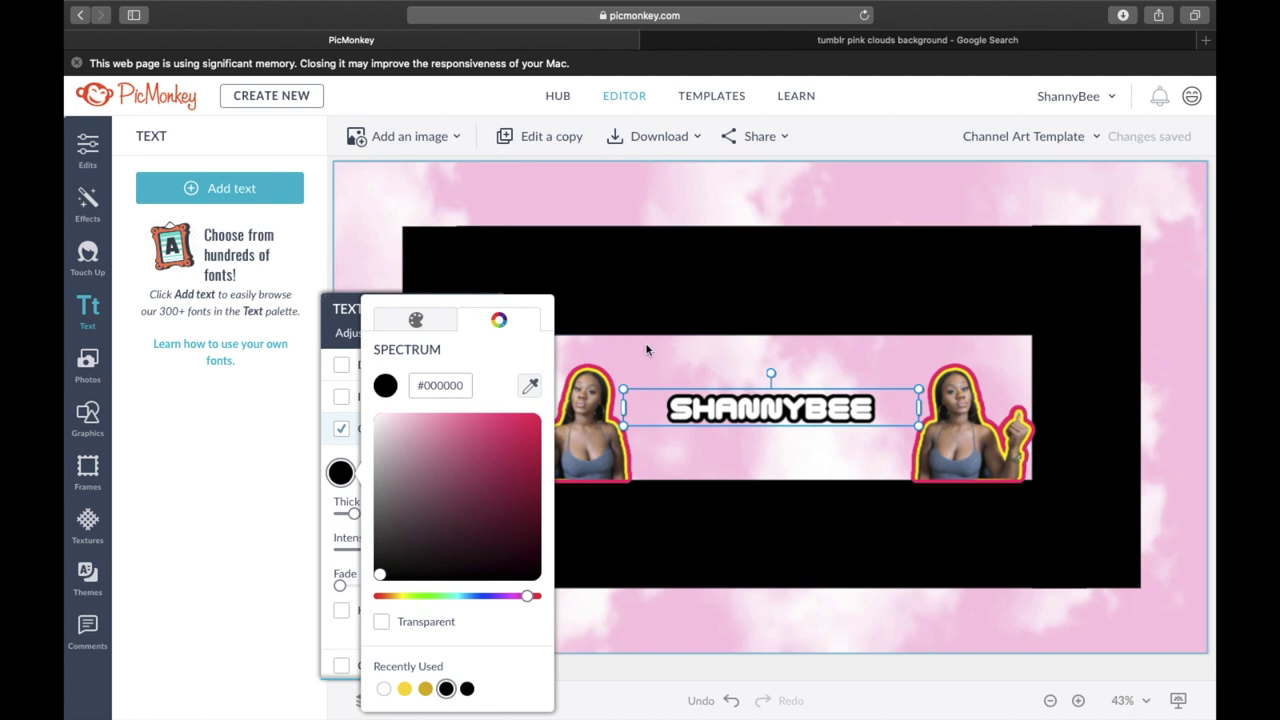
pyautogui.click(351, 332)
pyautogui.click(351, 332)
pyautogui.moveTo(446, 471); pyautogui.dragTo(460, 482)
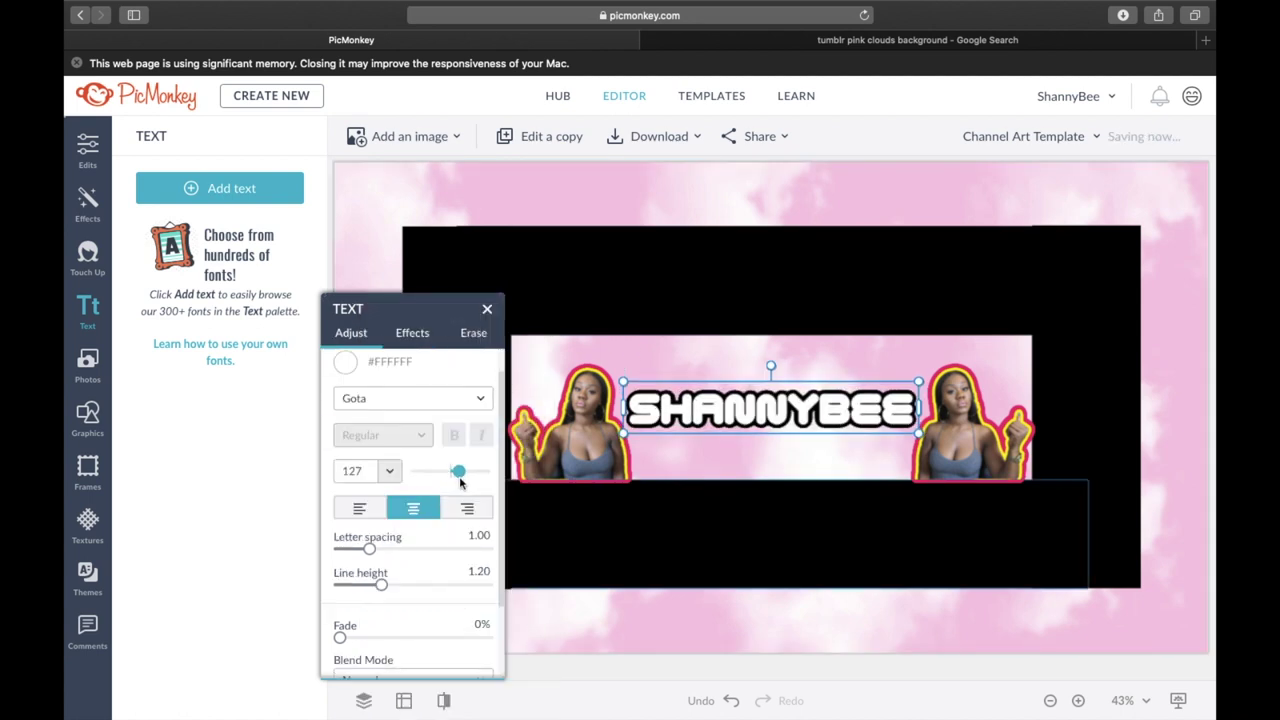
pyautogui.click(693, 468)
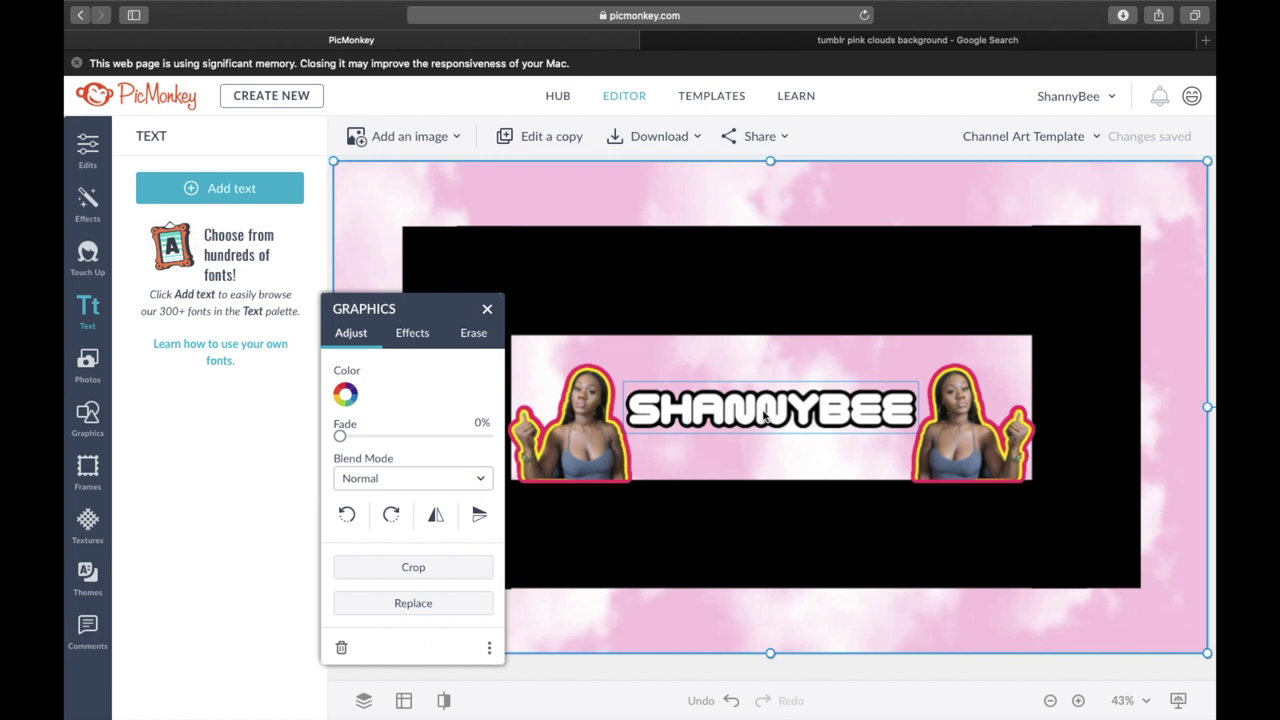
# Add an Oswald MUSIC label with a soft drop shadow above the title's left side
pyautogui.click(765, 418)
pyautogui.click(632, 345)
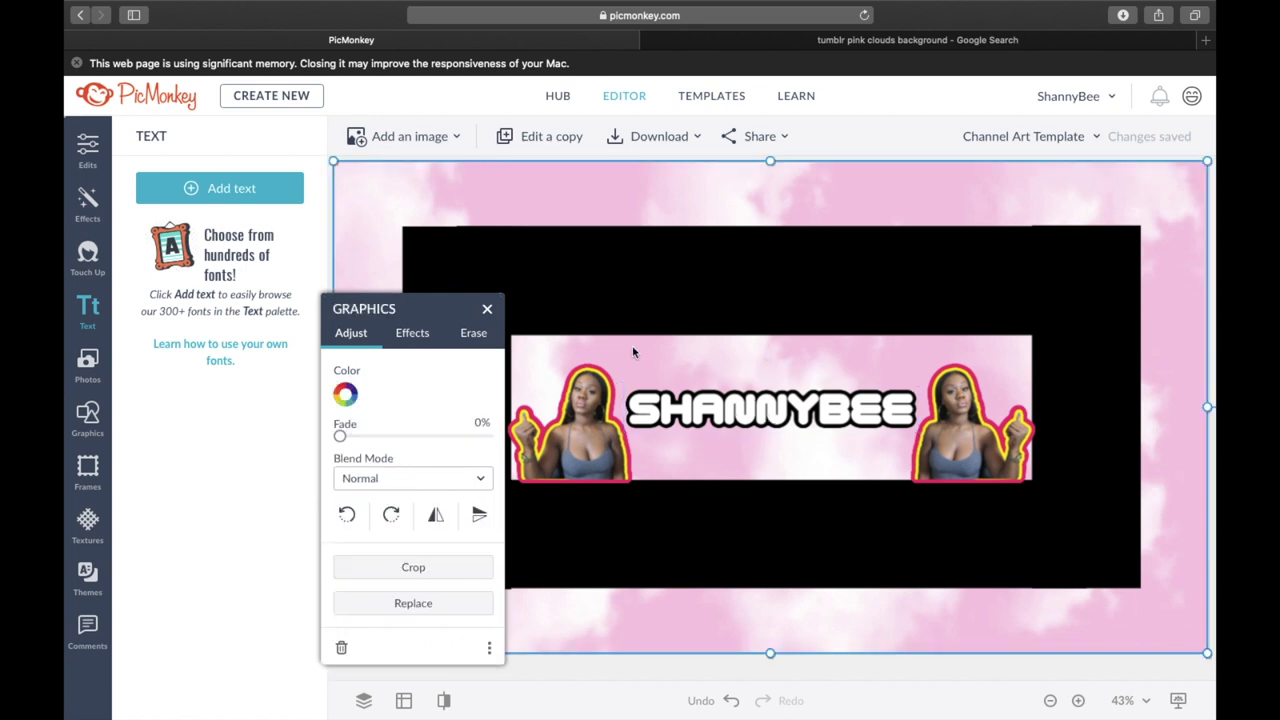
pyautogui.click(487, 309)
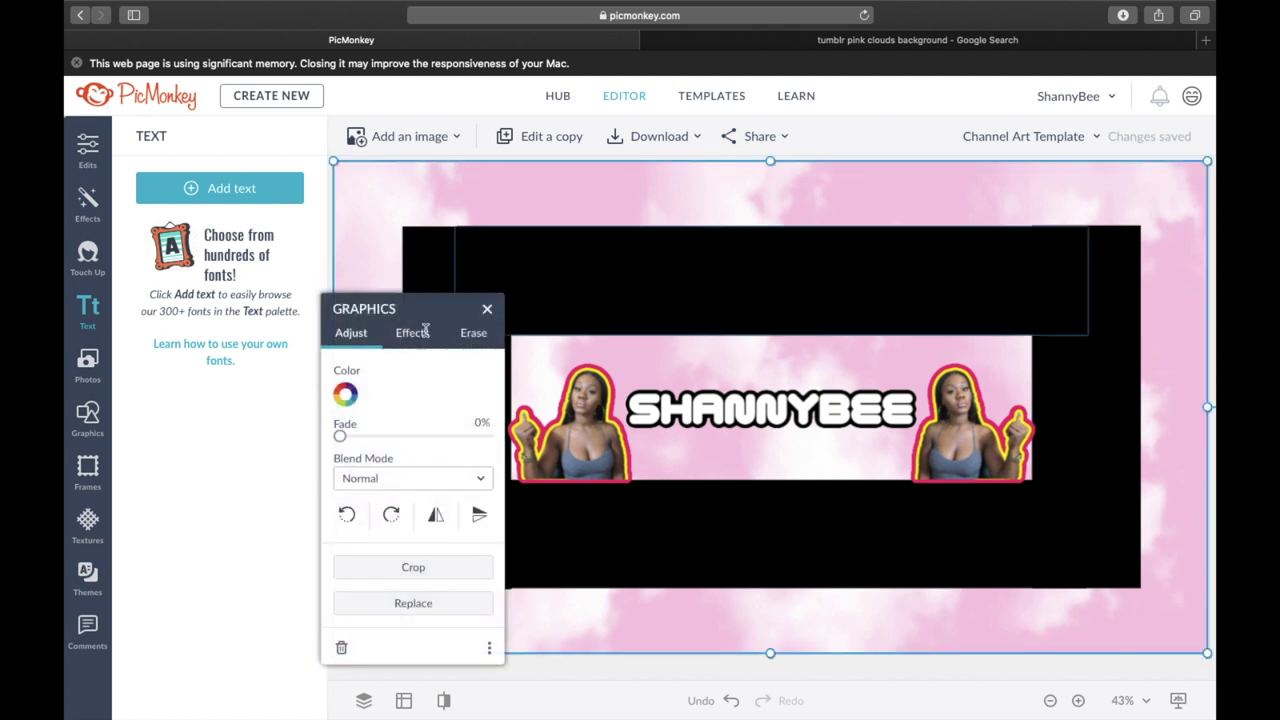
pyautogui.click(219, 188)
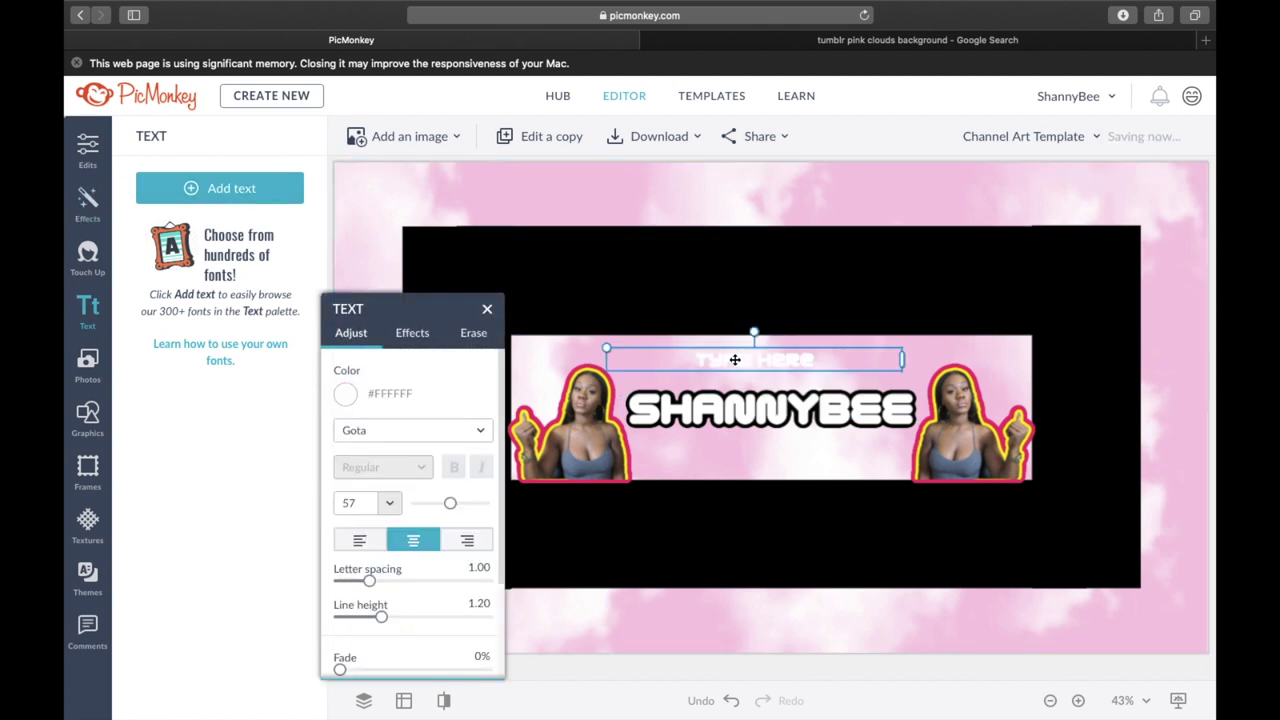
pyautogui.click(413, 430)
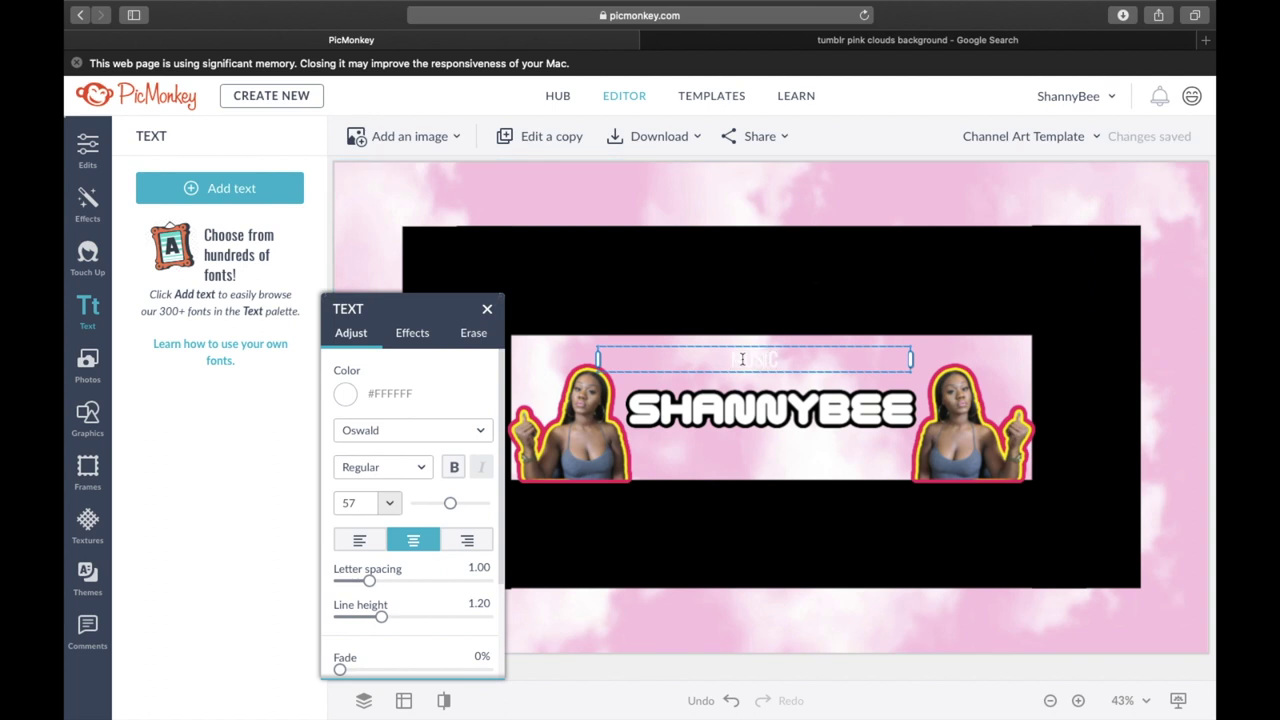
pyautogui.click(412, 332)
pyautogui.click(395, 364)
pyautogui.moveTo(340, 557); pyautogui.dragTo(386, 557)
pyautogui.moveTo(730, 359); pyautogui.dragTo(640, 355)
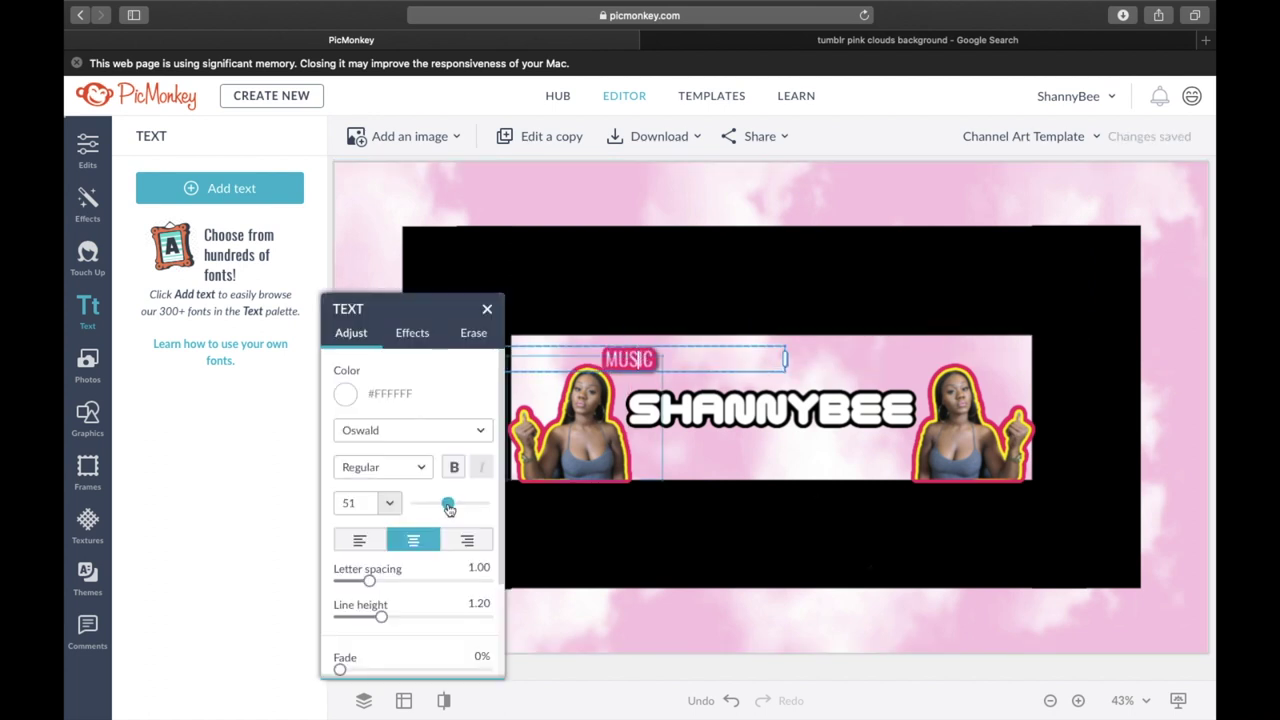
# Copy the MUSIC label and retype the copy as FUN
pyautogui.click(854, 354)
pyautogui.click(690, 361)
pyautogui.press('super+c')
pyautogui.press('super+v')
pyautogui.doubleClick(706, 359)
pyautogui.write('FUN')
pyautogui.click(810, 371)
# Paste two more copies to the right and retype them as TRAVEL and BEAUTY
pyautogui.press('super+v')
pyautogui.moveTo(650, 375); pyautogui.dragTo(791, 360)
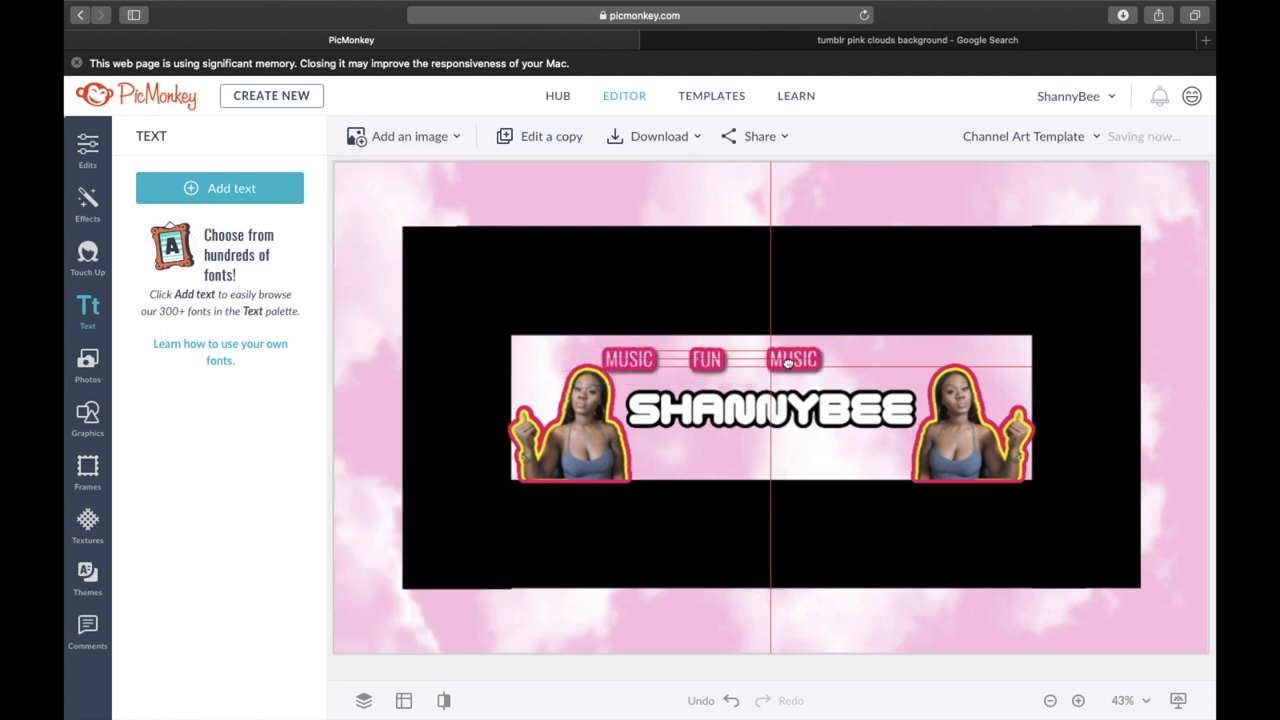
pyautogui.doubleClick(791, 359)
pyautogui.write('TRAVEL')
pyautogui.press('super+v')
pyautogui.moveTo(650, 375); pyautogui.dragTo(880, 357)
pyautogui.doubleClick(880, 357)
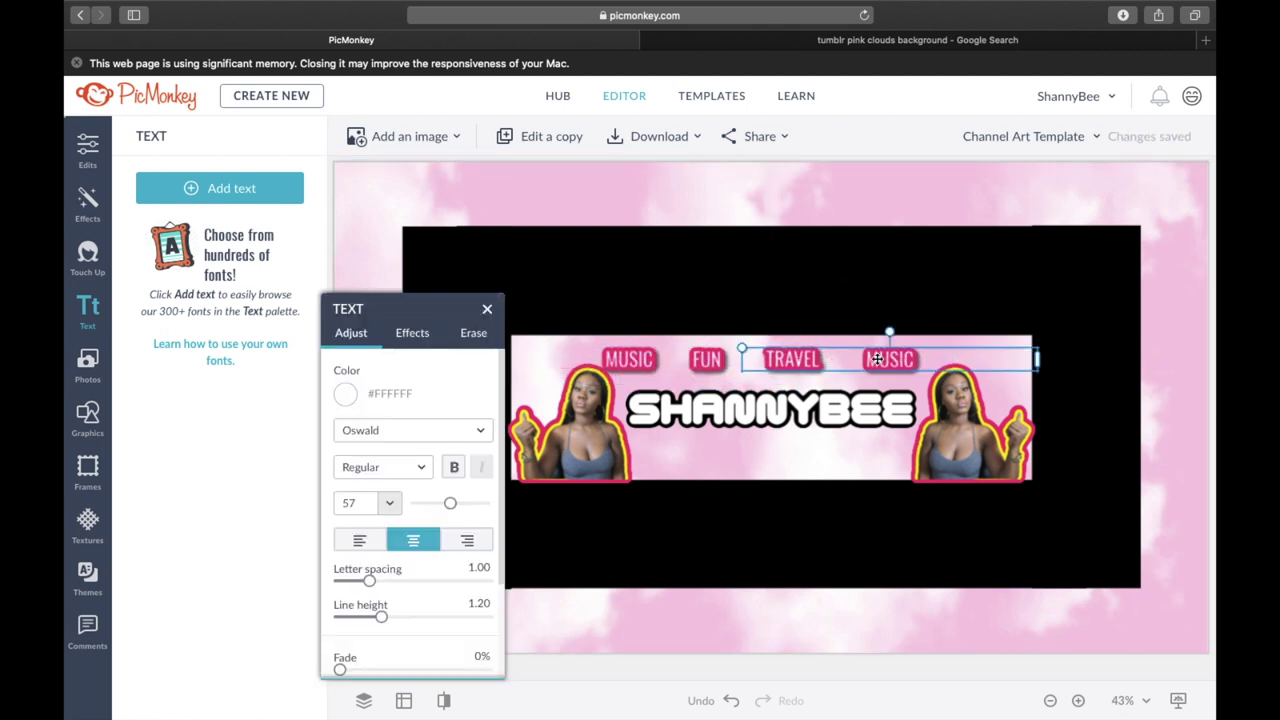
pyautogui.write('BEAUTY')
pyautogui.click(819, 296)
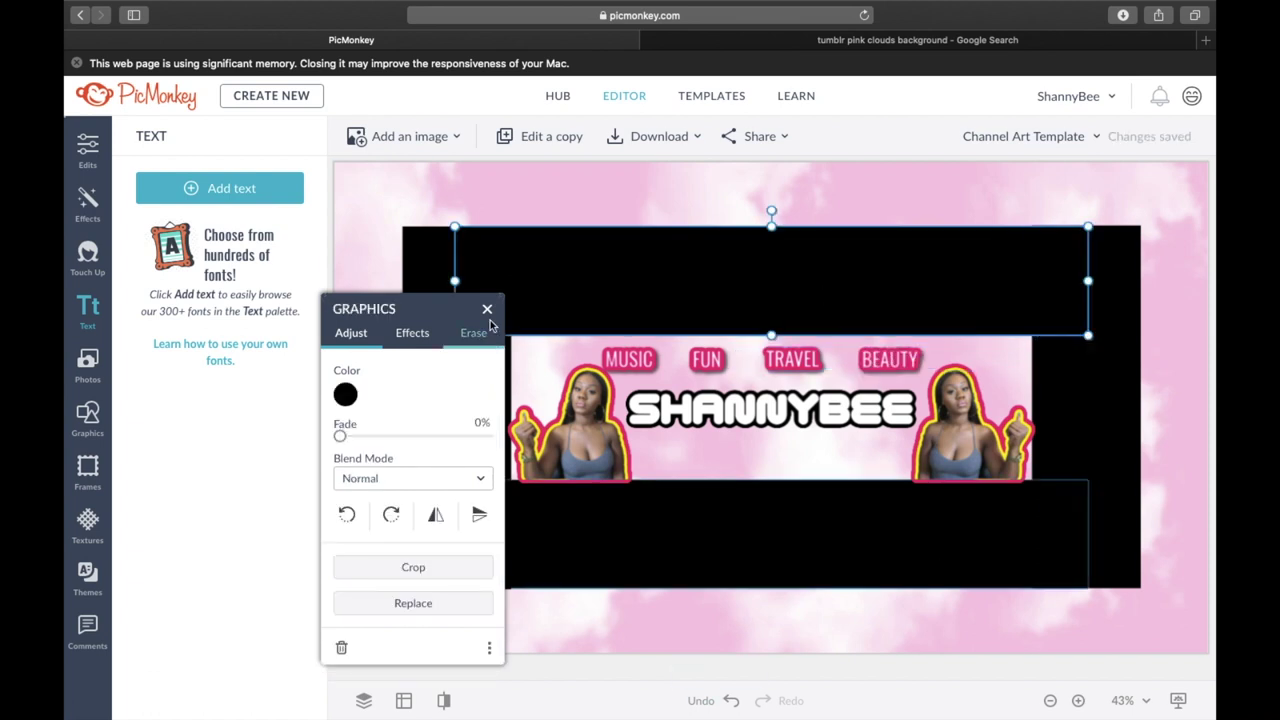
pyautogui.press('Escape')
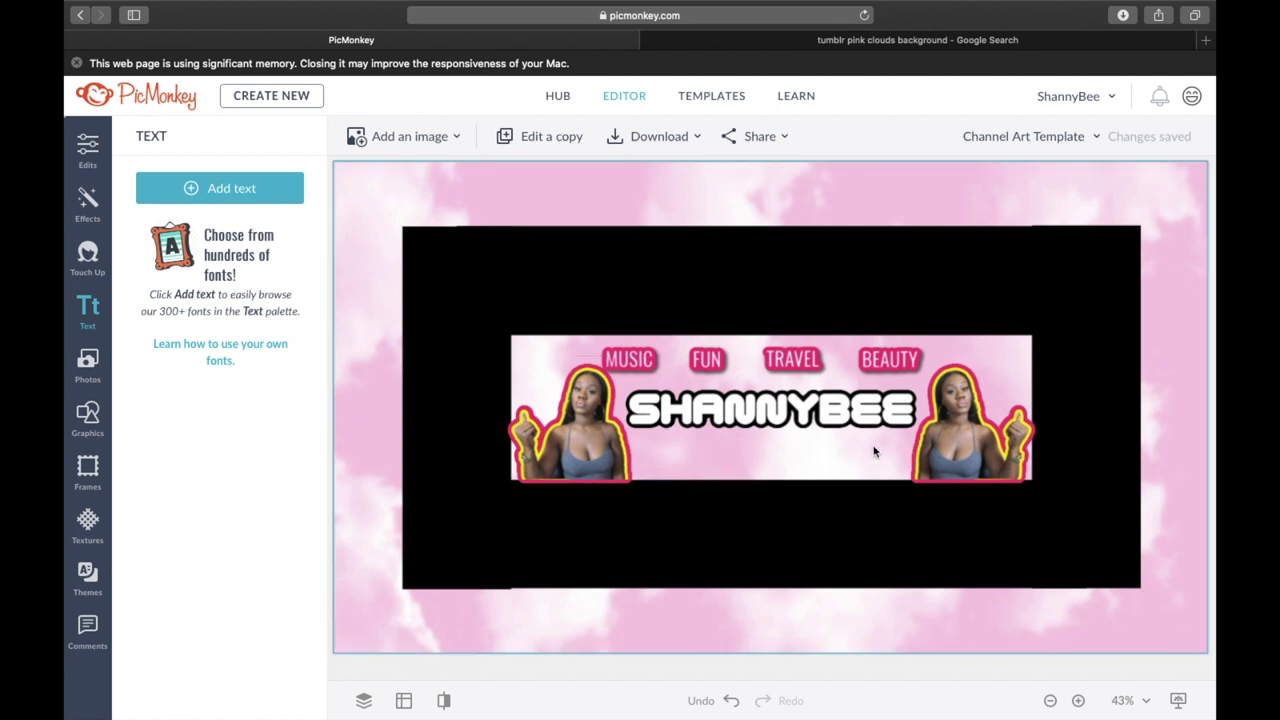
# In a new tab, search PNGFLY for Snapchat PNG images and browse the results
pyautogui.click(1205, 40)
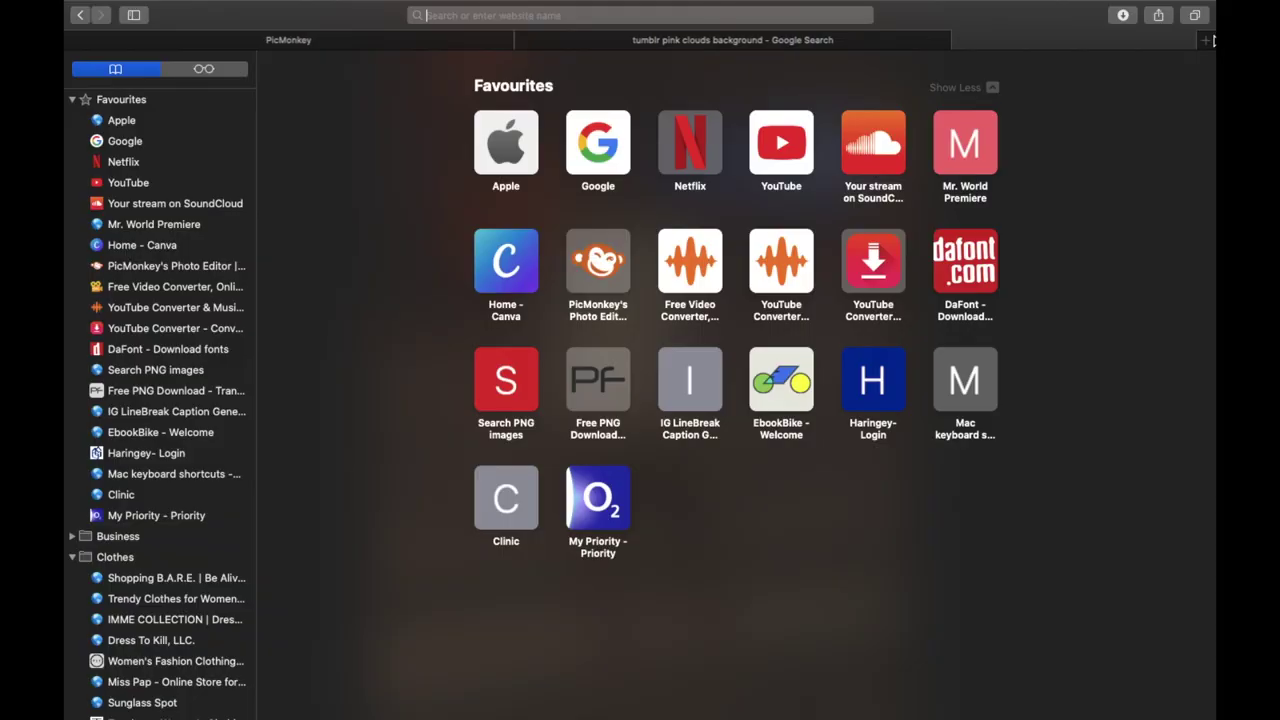
pyautogui.click(590, 404)
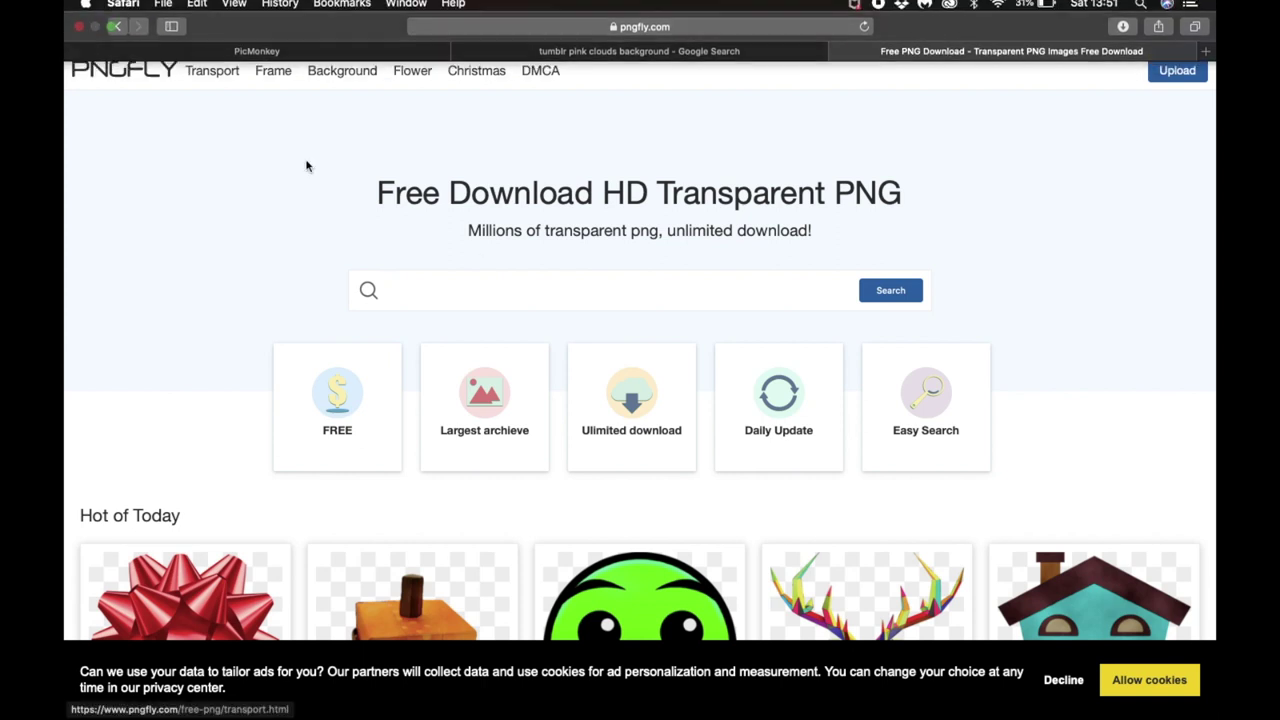
pyautogui.click(394, 277)
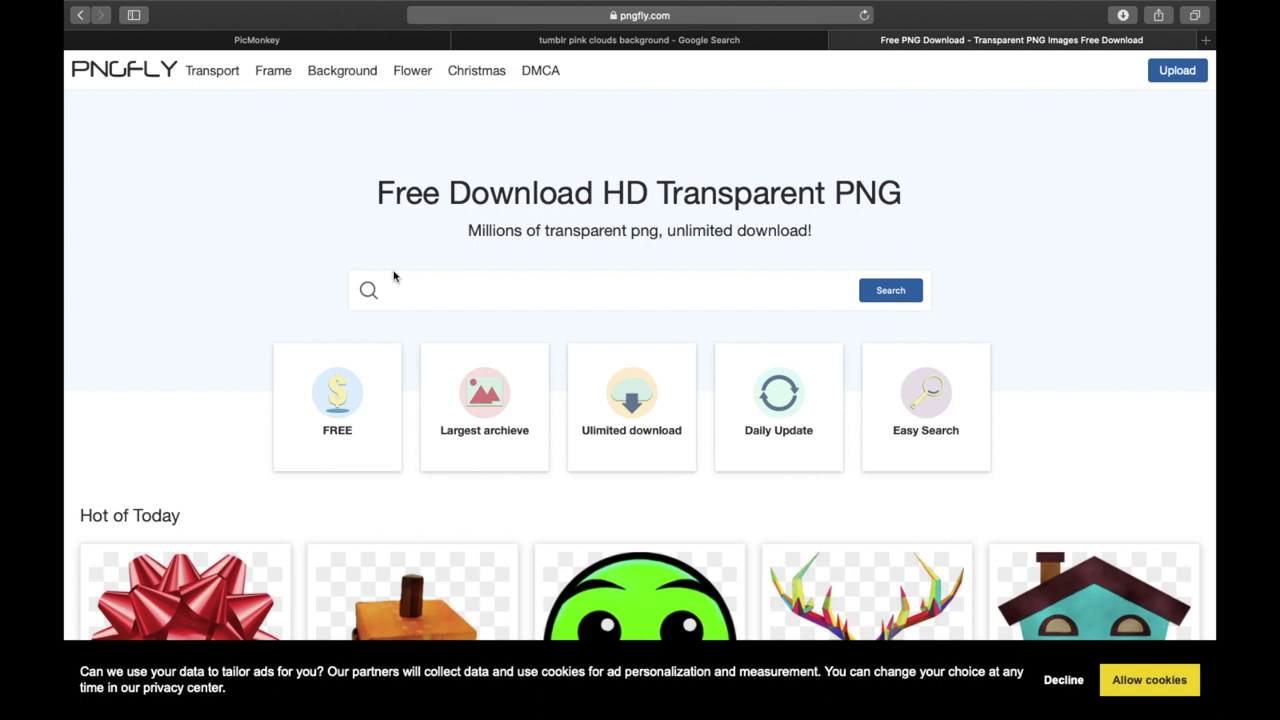
pyautogui.write('sn')
pyautogui.press('Return')
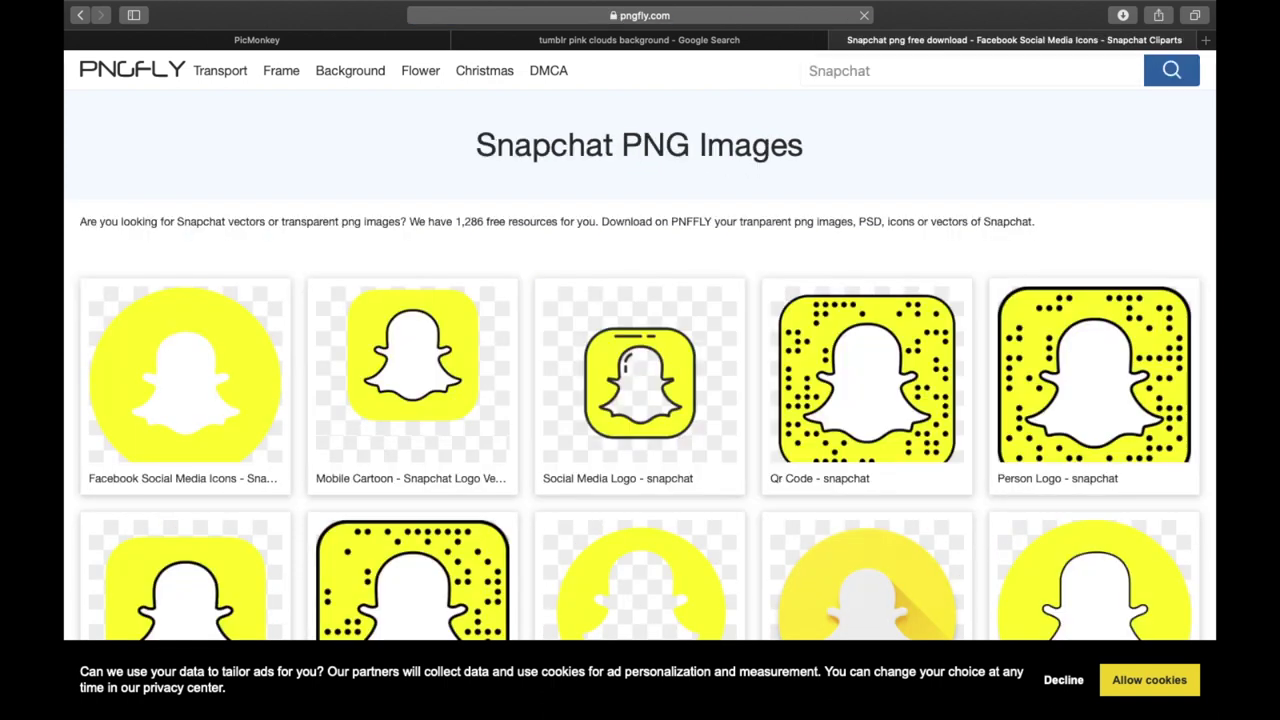
pyautogui.scroll(-5, 654, 314)
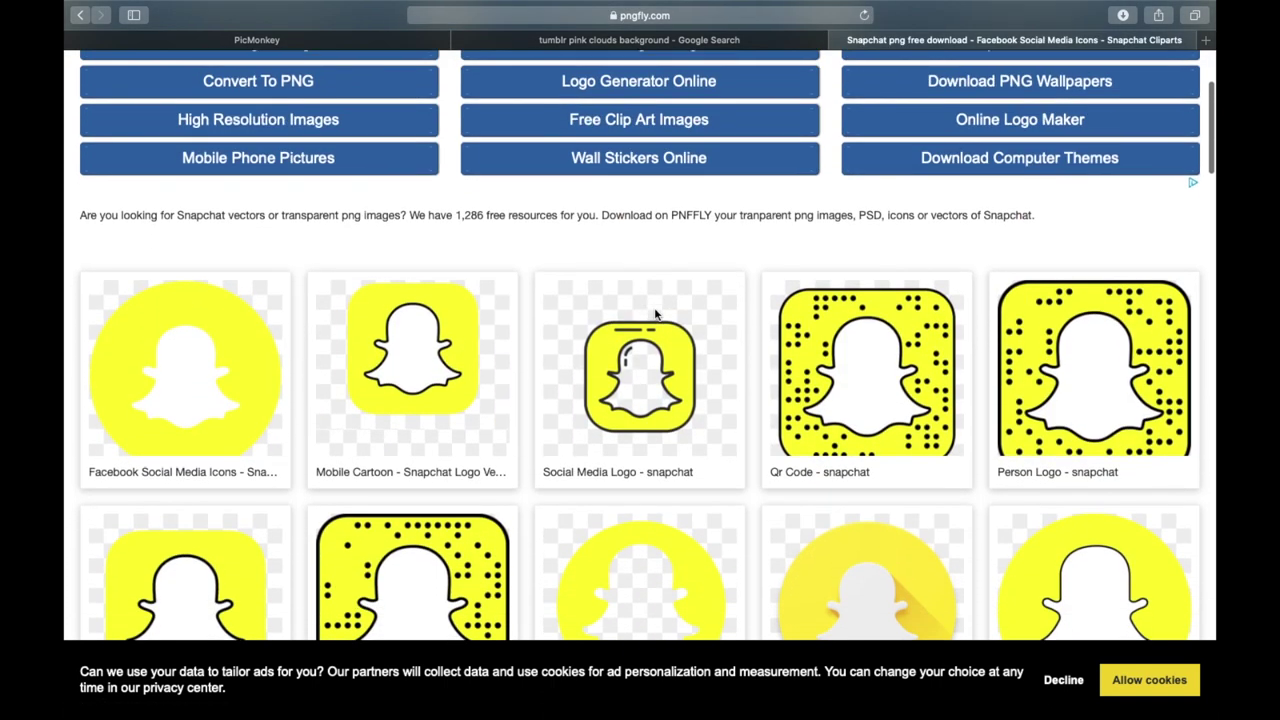
pyautogui.scroll(-2, 654, 314)
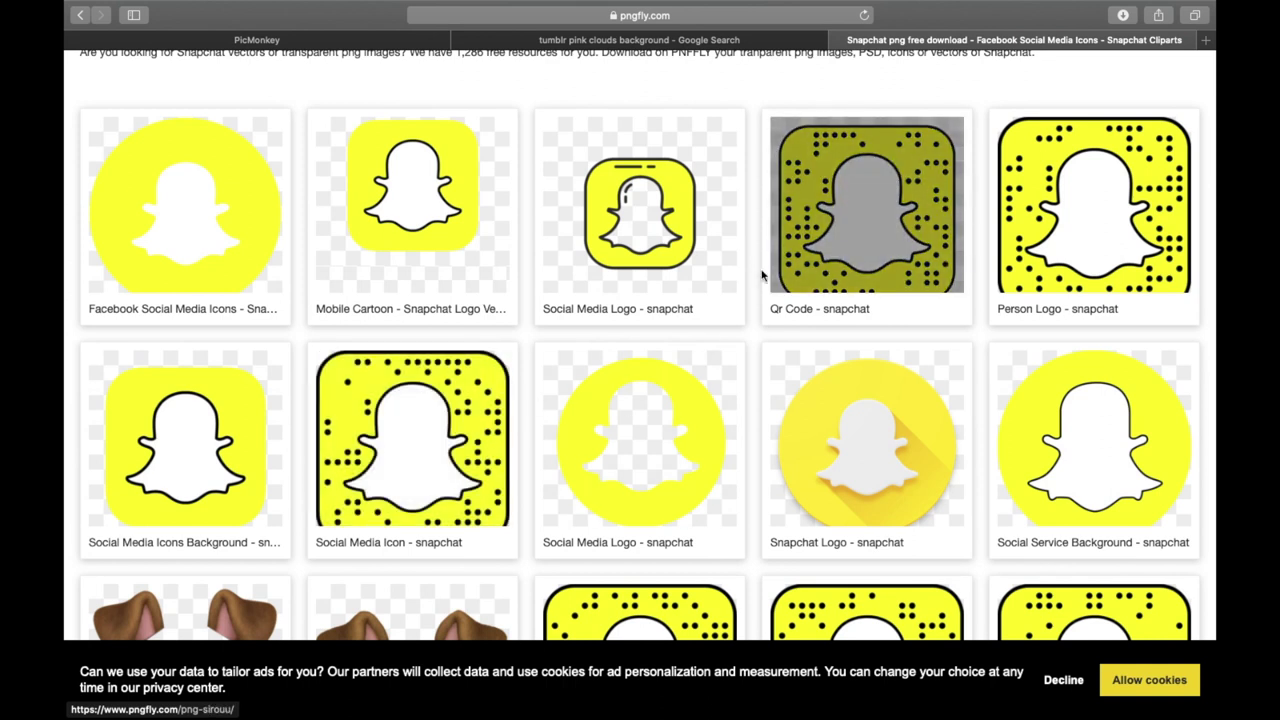
pyautogui.scroll(-5, 540, 487)
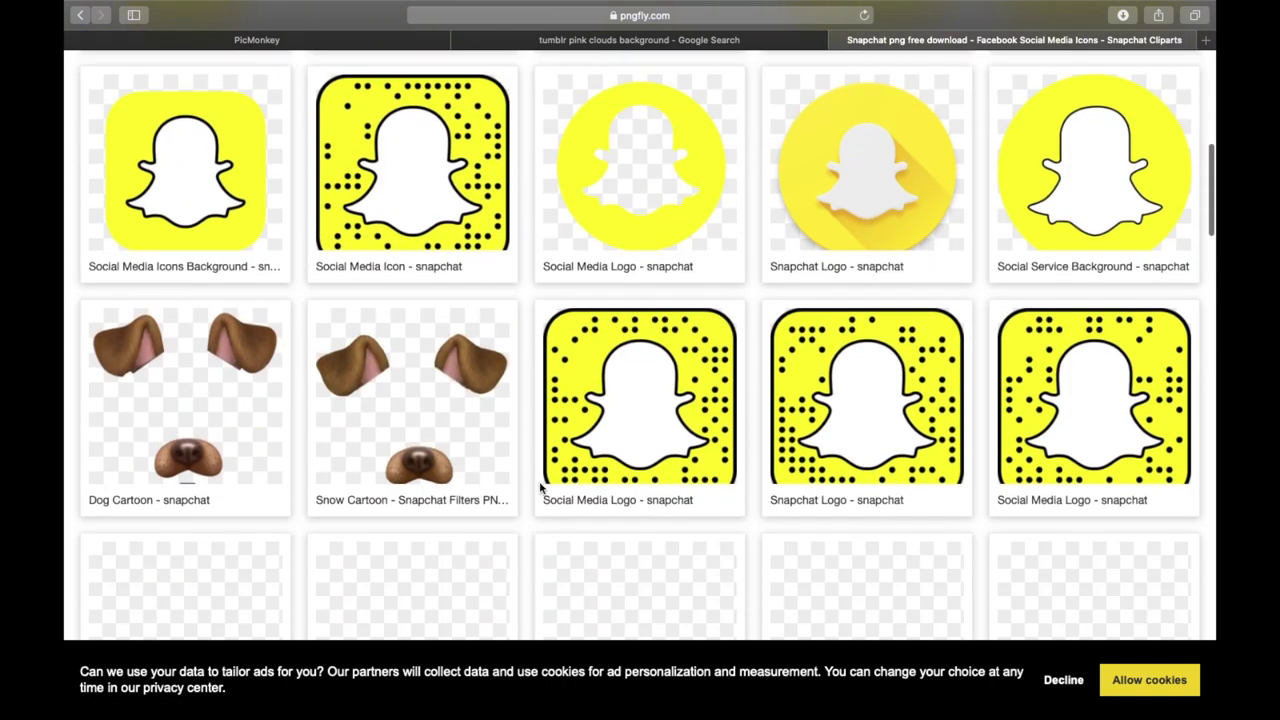
pyautogui.scroll(6, 540, 487)
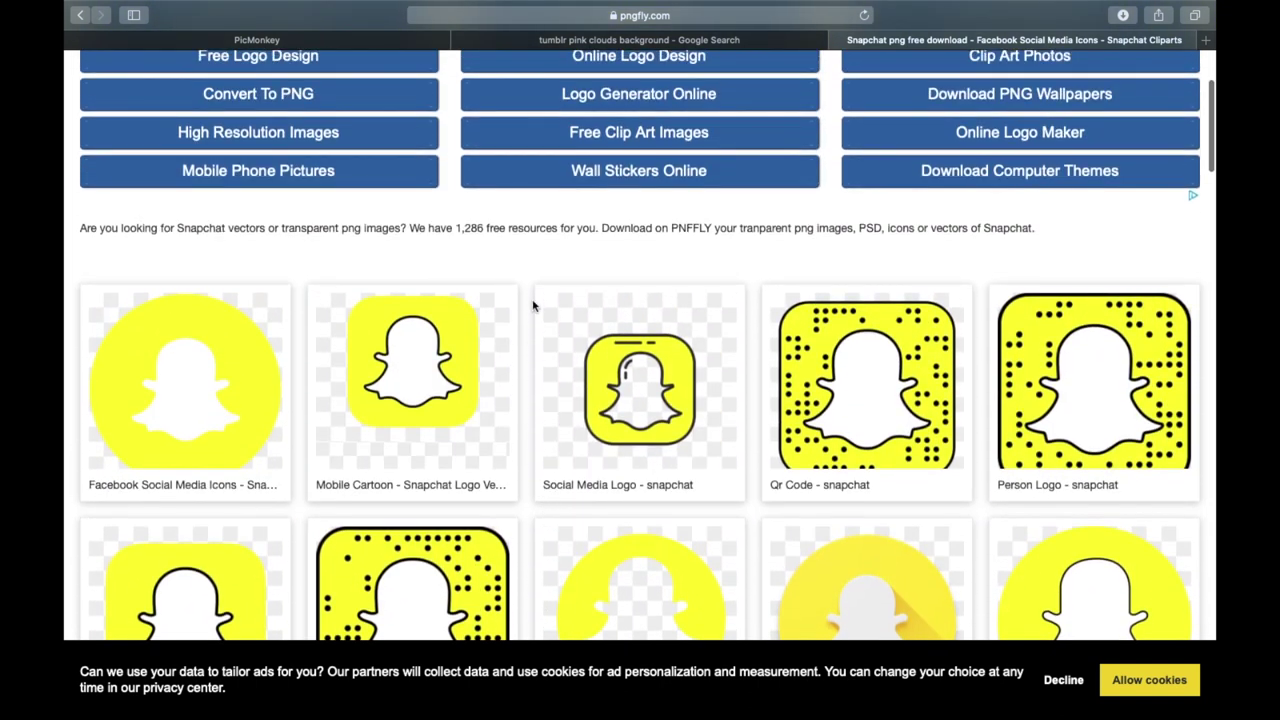
# Open the Mobile Cartoon Snapchat logo and go to its download page
pyautogui.click(410, 387)
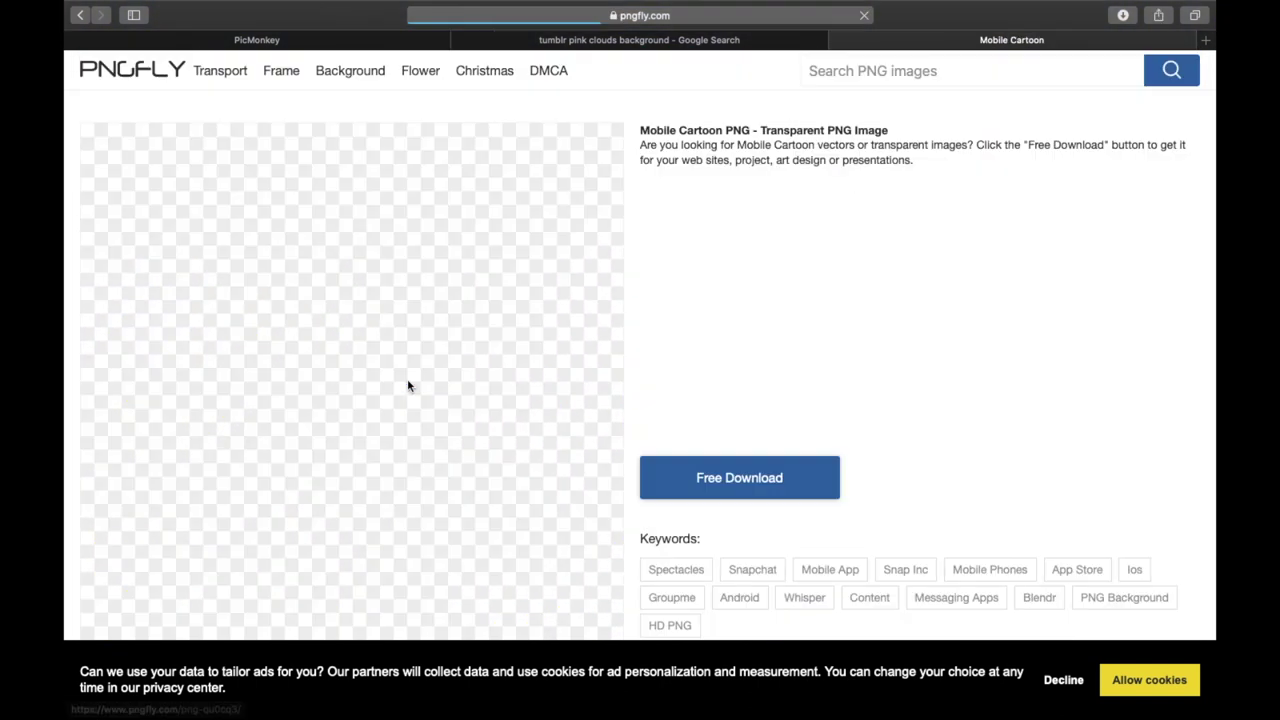
pyautogui.scroll(-2, 641, 359)
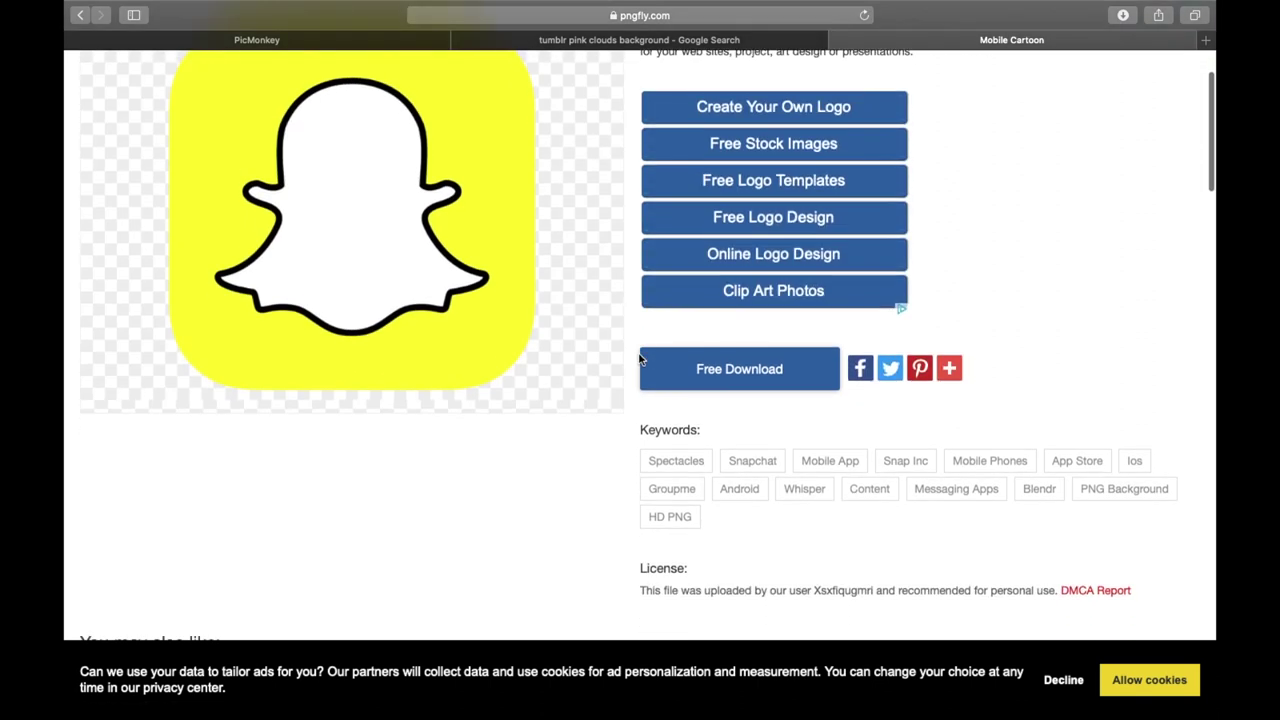
pyautogui.click(700, 361)
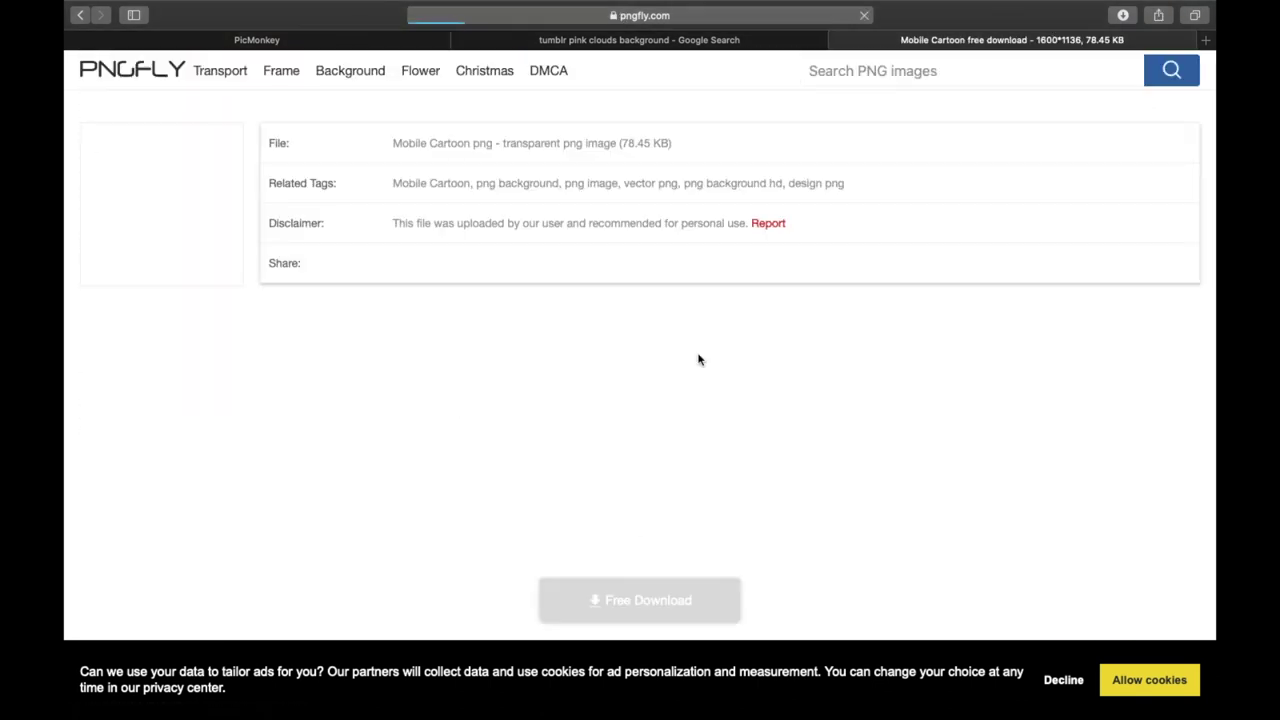
pyautogui.scroll(-1, 617, 367)
# Solve the reCAPTCHA by selecting all the stair tiles and submitting
pyautogui.click(540, 508)
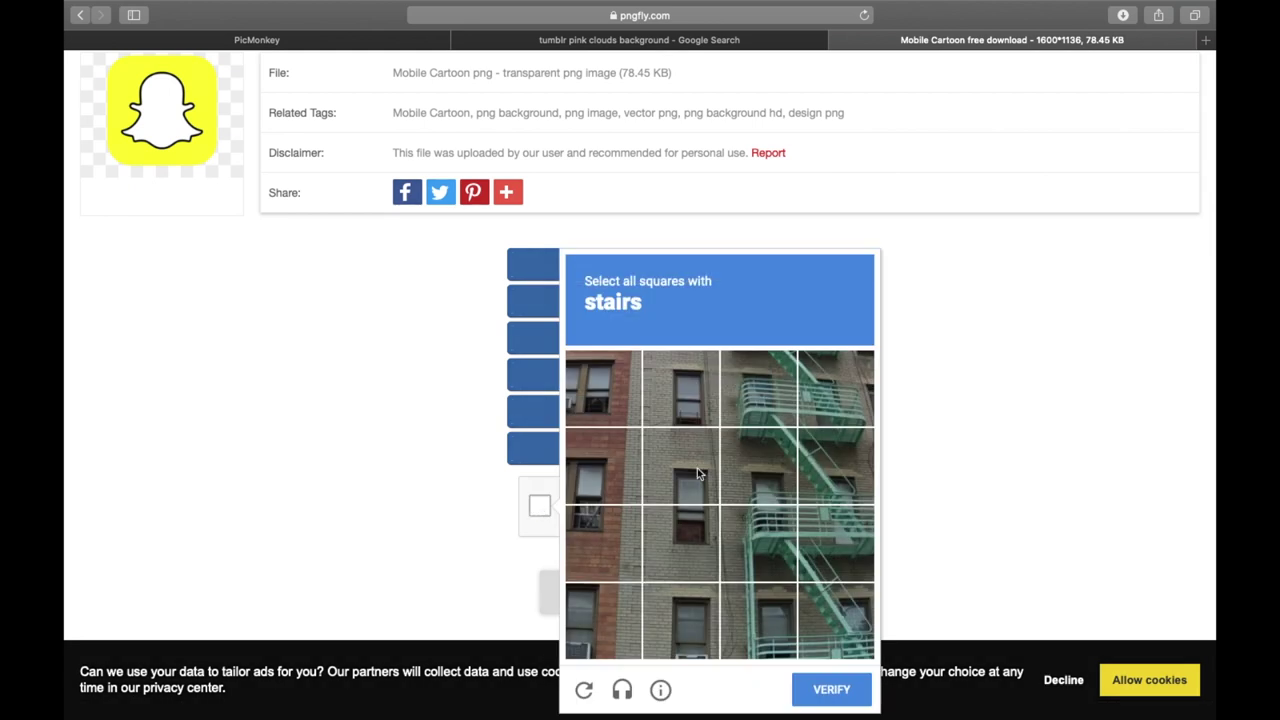
pyautogui.click(808, 388)
pyautogui.click(767, 388)
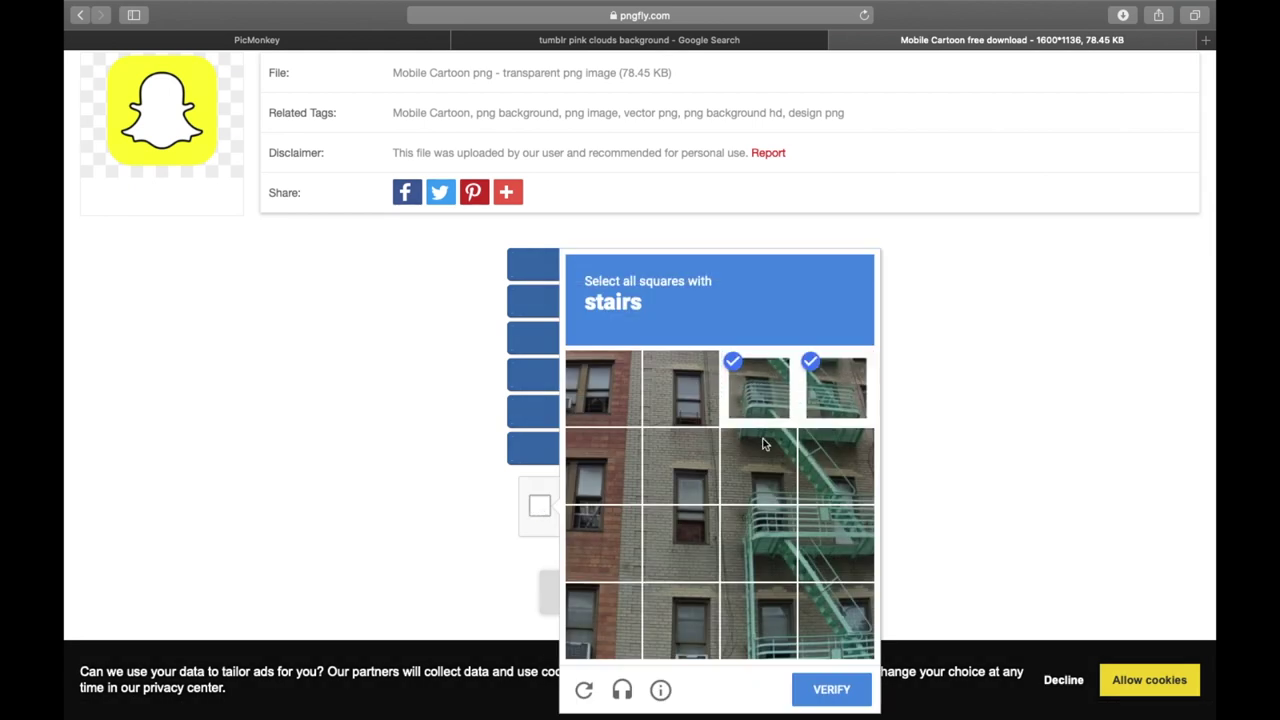
pyautogui.click(830, 466)
pyautogui.click(836, 543)
pyautogui.click(760, 543)
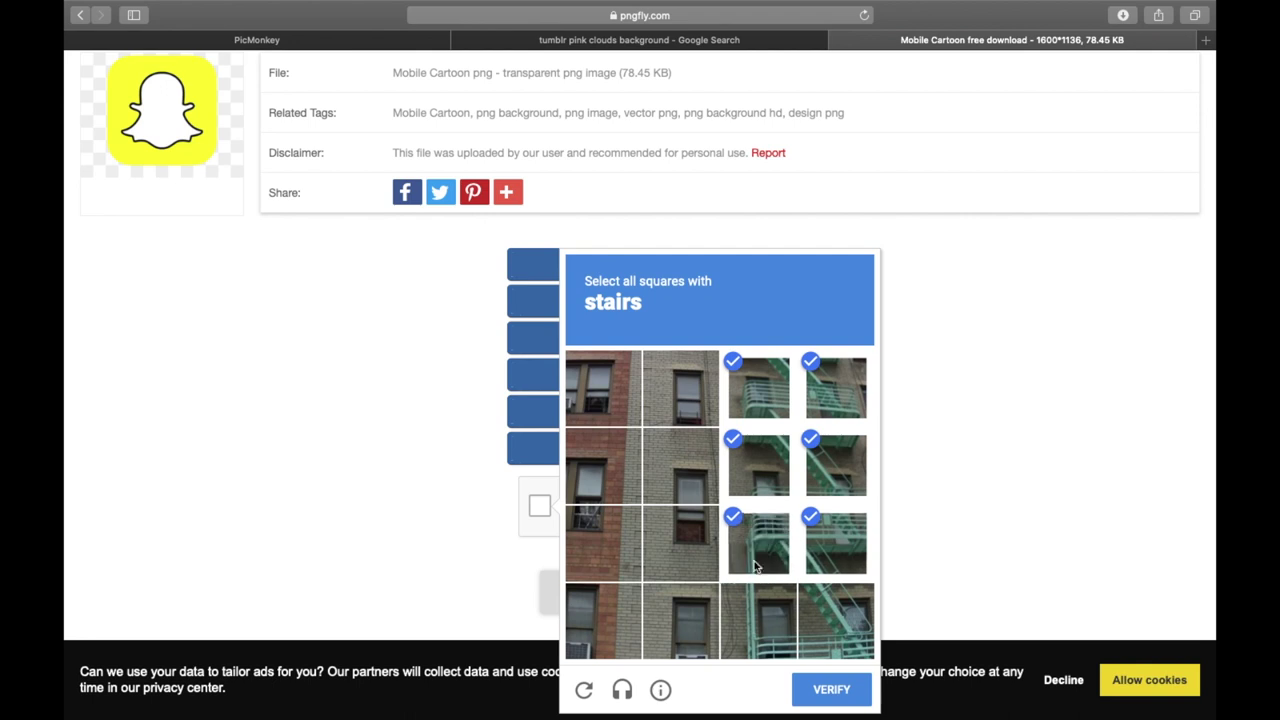
pyautogui.click(760, 615)
pyautogui.click(845, 618)
pyautogui.click(834, 690)
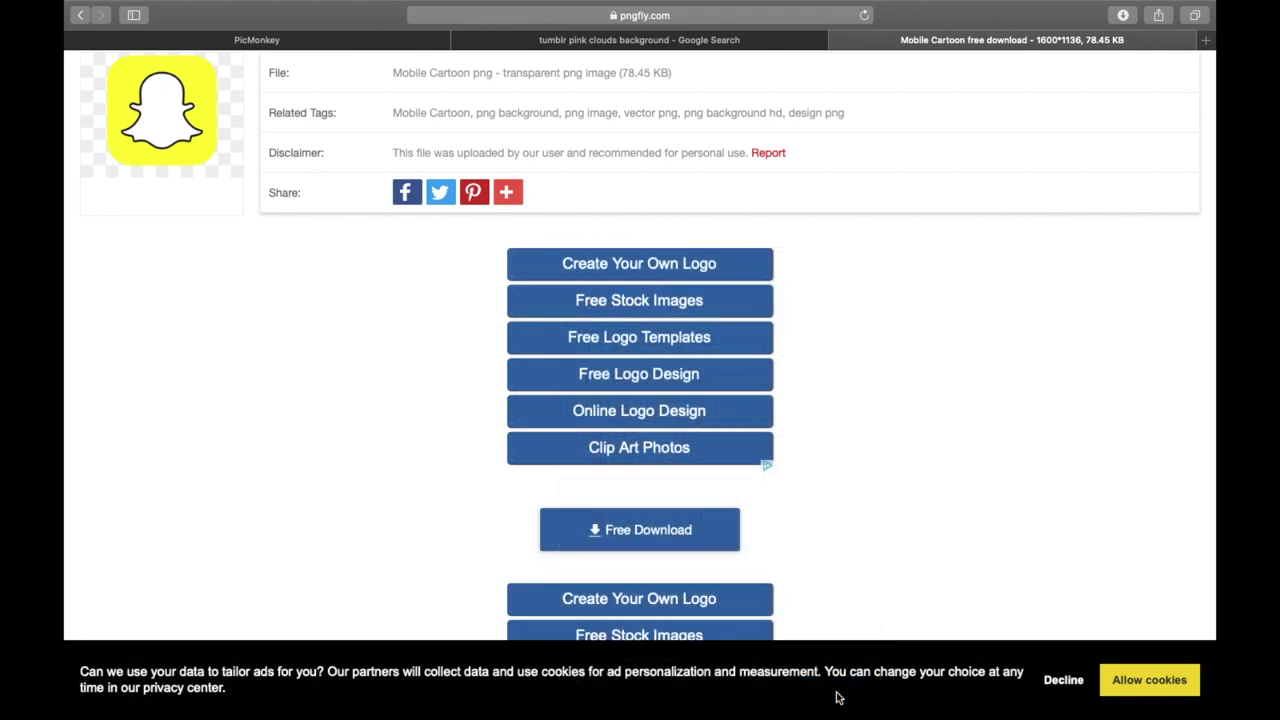
# Download the Snapchat logo file and return to the PicMonkey banner
pyautogui.click(1122, 16)
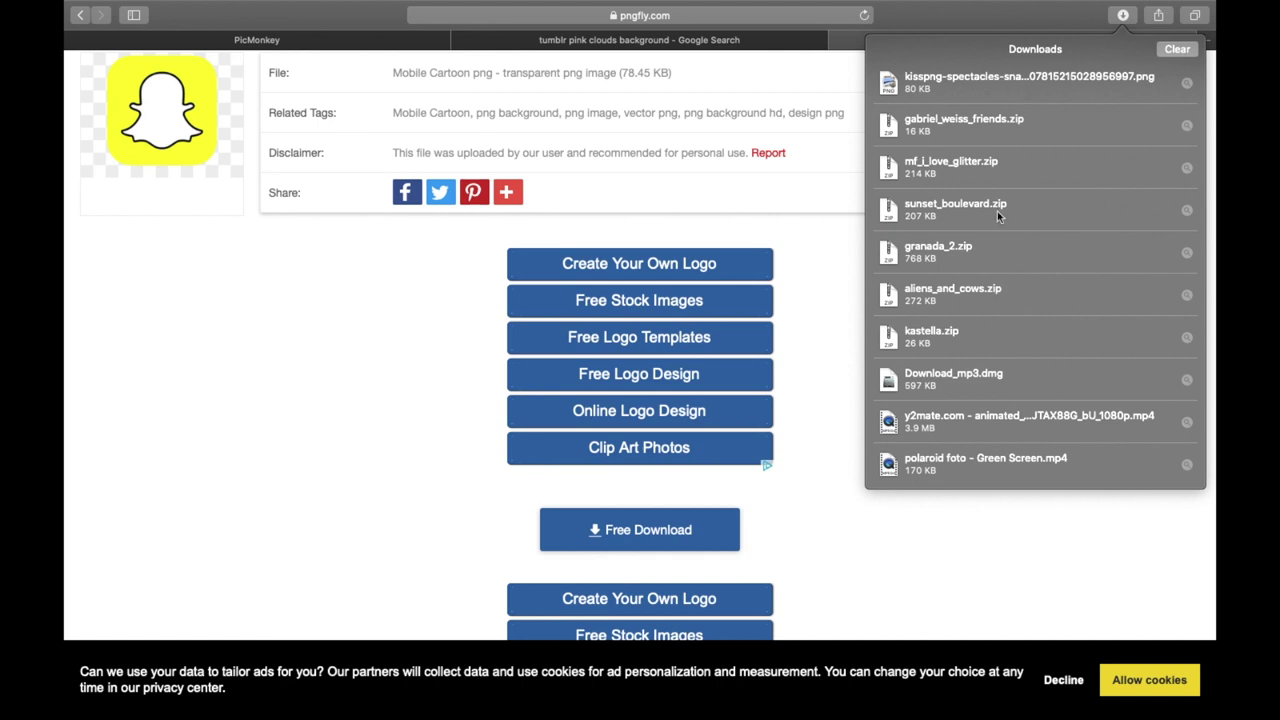
pyautogui.click(640, 530)
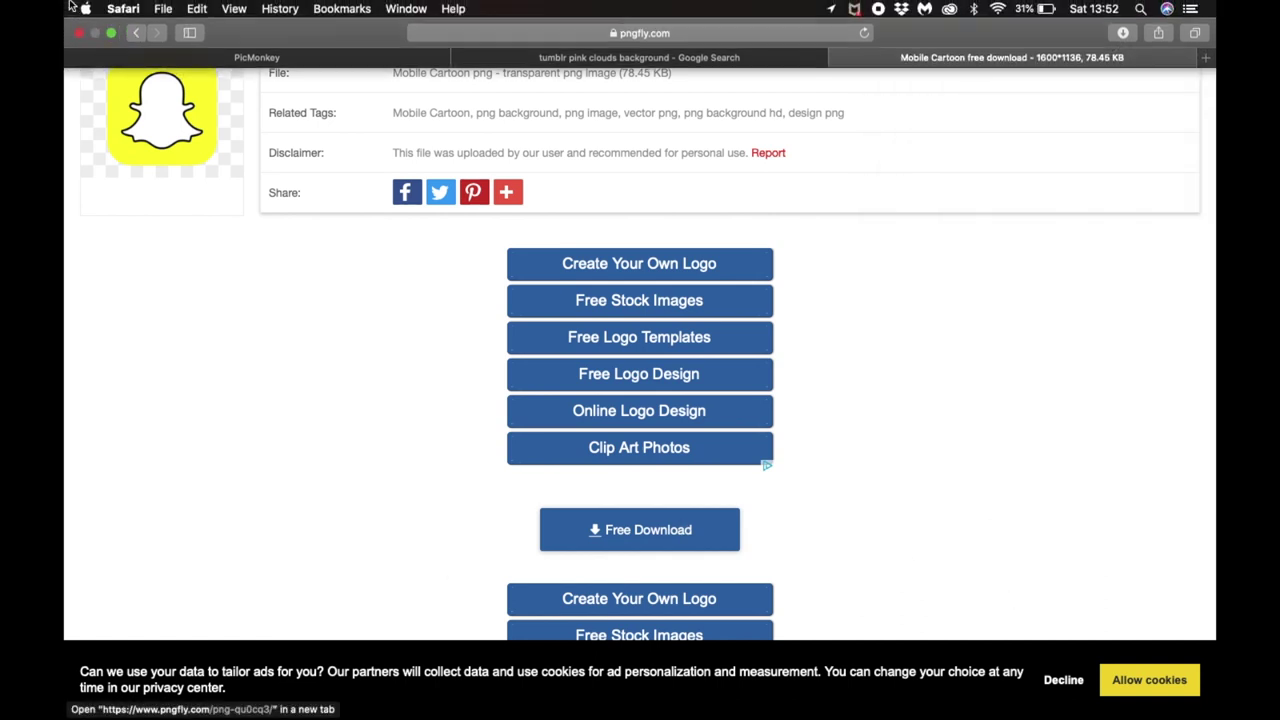
pyautogui.click(375, 59)
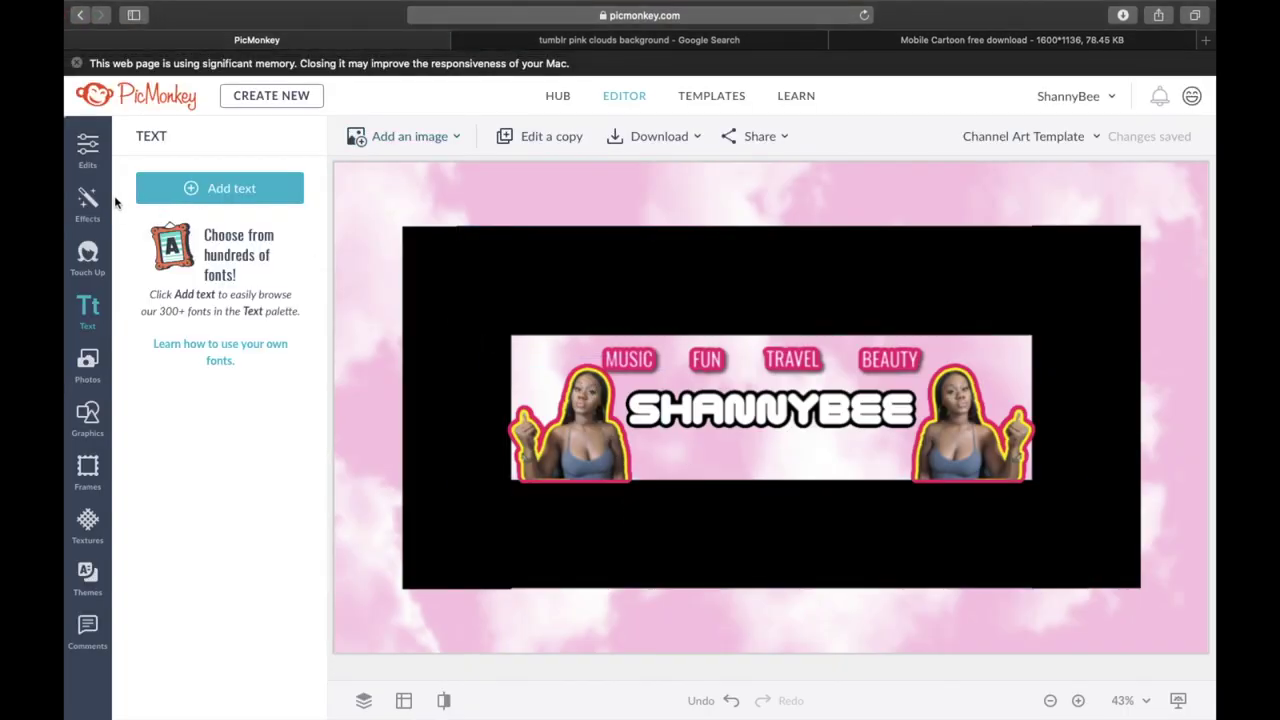
# Add the downloaded Snapchat PNG from Downloads, shrink it and place it below SHANNYBEE
pyautogui.click(97, 365)
pyautogui.click(212, 194)
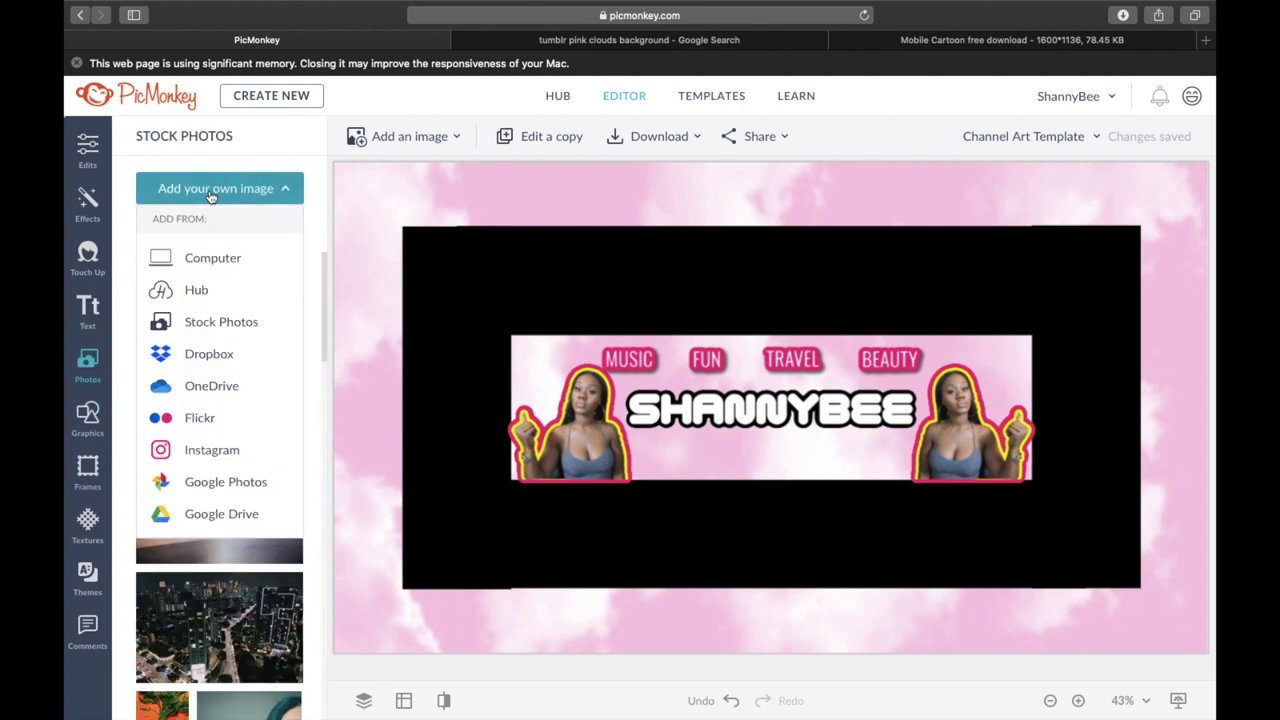
pyautogui.click(196, 260)
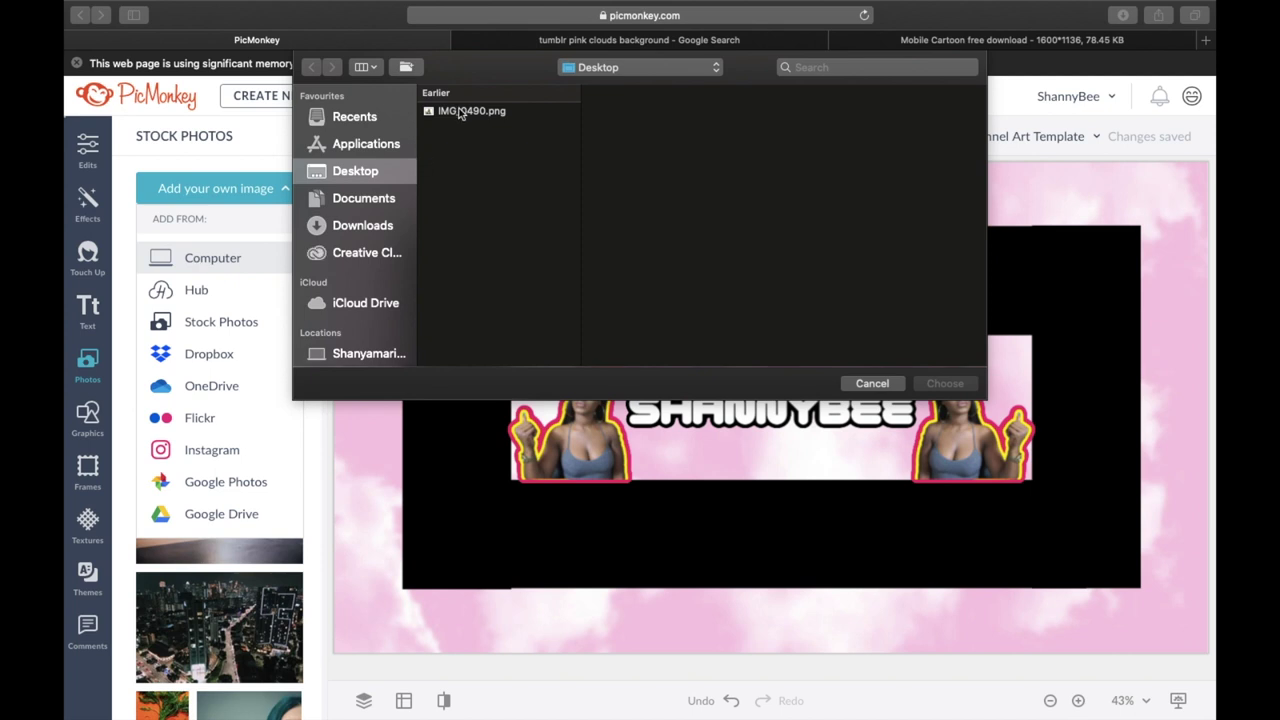
pyautogui.click(363, 223)
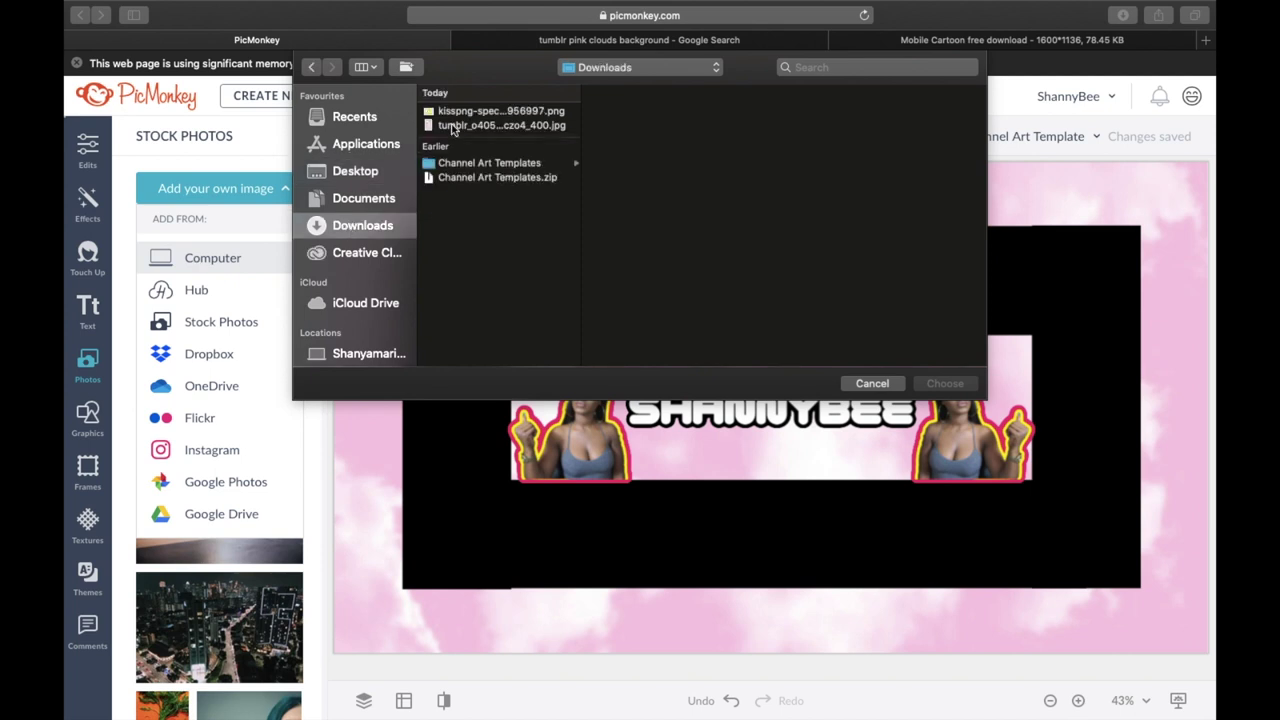
pyautogui.click(487, 114)
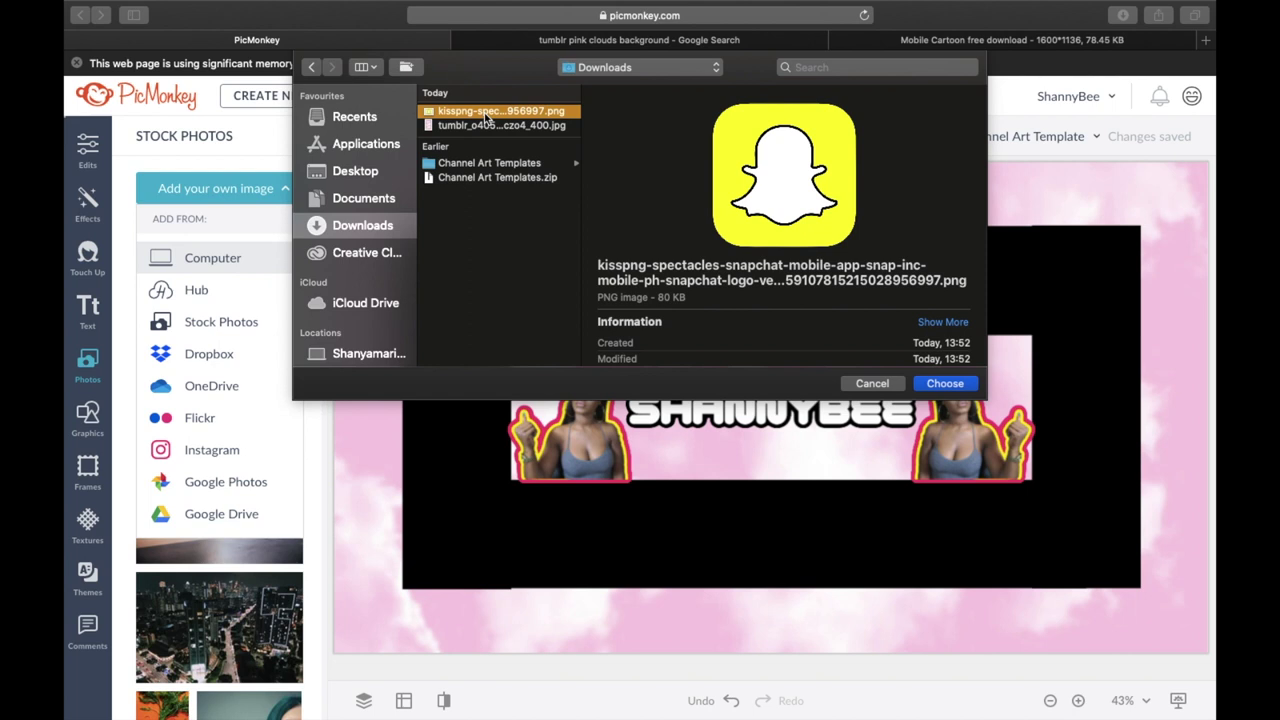
pyautogui.doubleClick(470, 112)
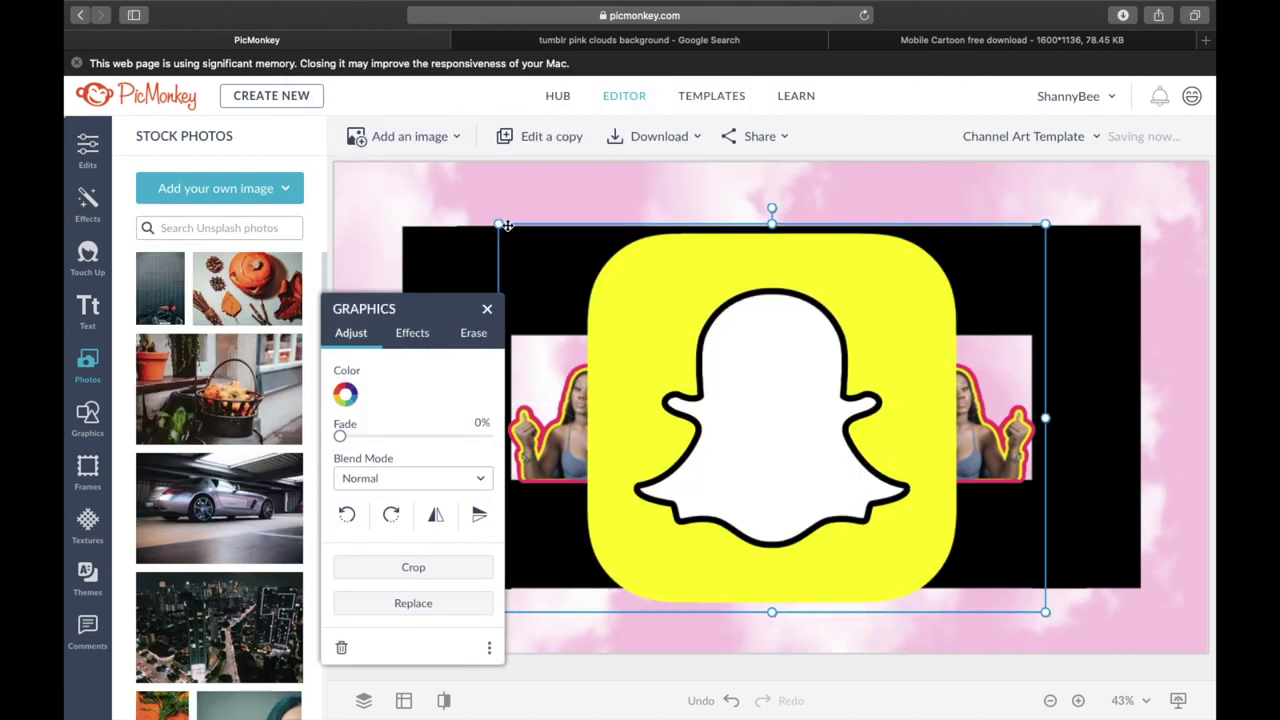
pyautogui.moveTo(497, 224); pyautogui.dragTo(1010, 514)
pyautogui.moveTo(1015, 588); pyautogui.dragTo(766, 462)
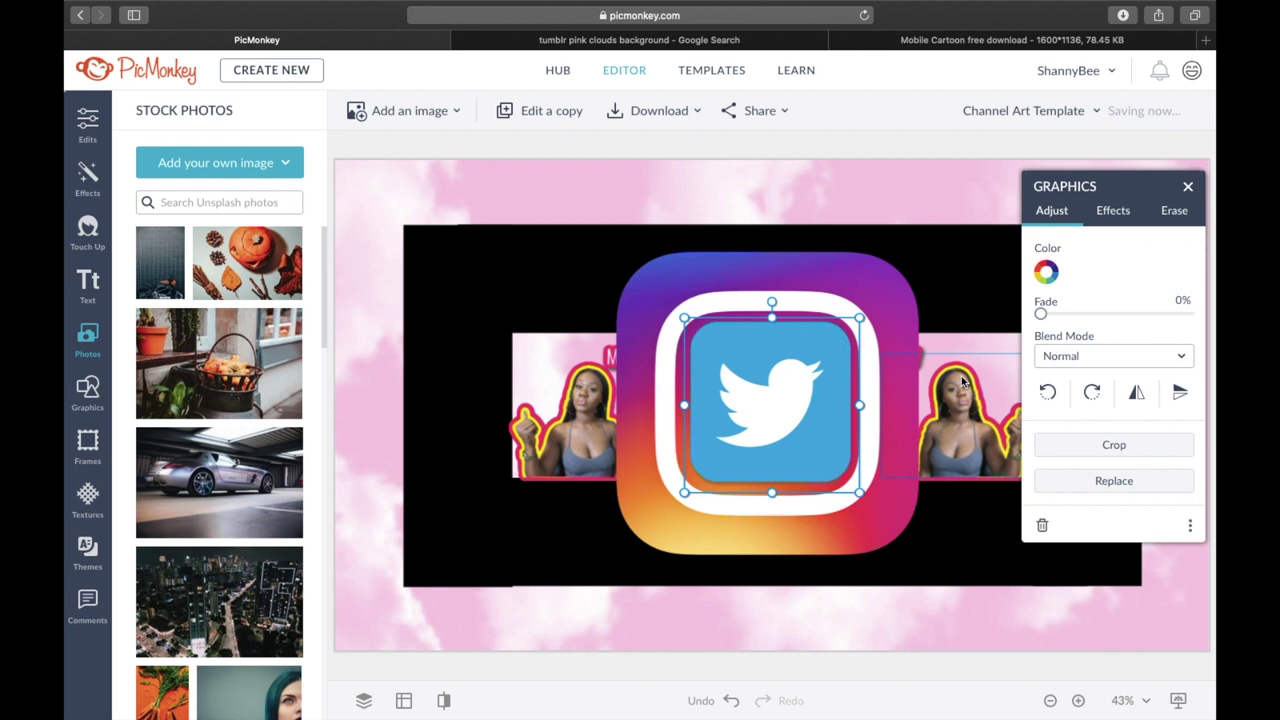
# Shrink the Instagram and Twitter icons and line all three icons up under the name
pyautogui.moveTo(811, 372); pyautogui.dragTo(528, 323)
pyautogui.click(734, 328)
pyautogui.moveTo(598, 236); pyautogui.dragTo(781, 481)
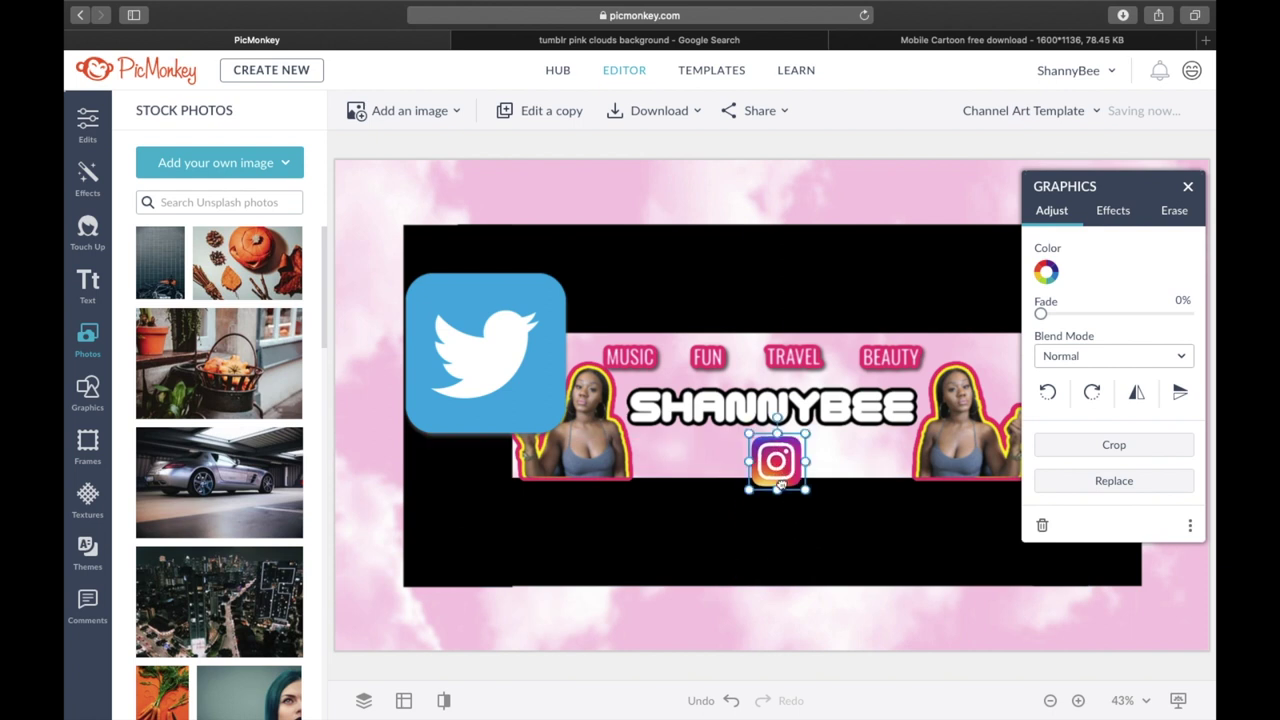
pyautogui.moveTo(745, 430); pyautogui.dragTo(762, 443)
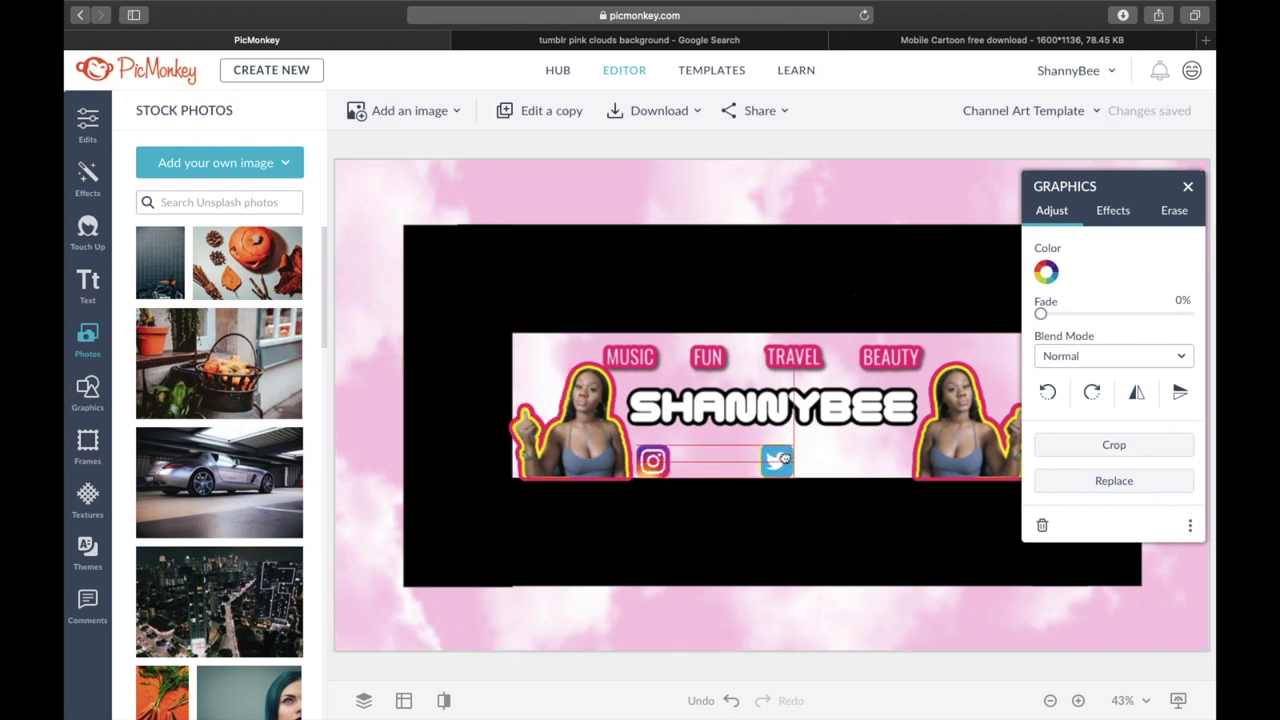
pyautogui.moveTo(781, 457); pyautogui.dragTo(703, 462)
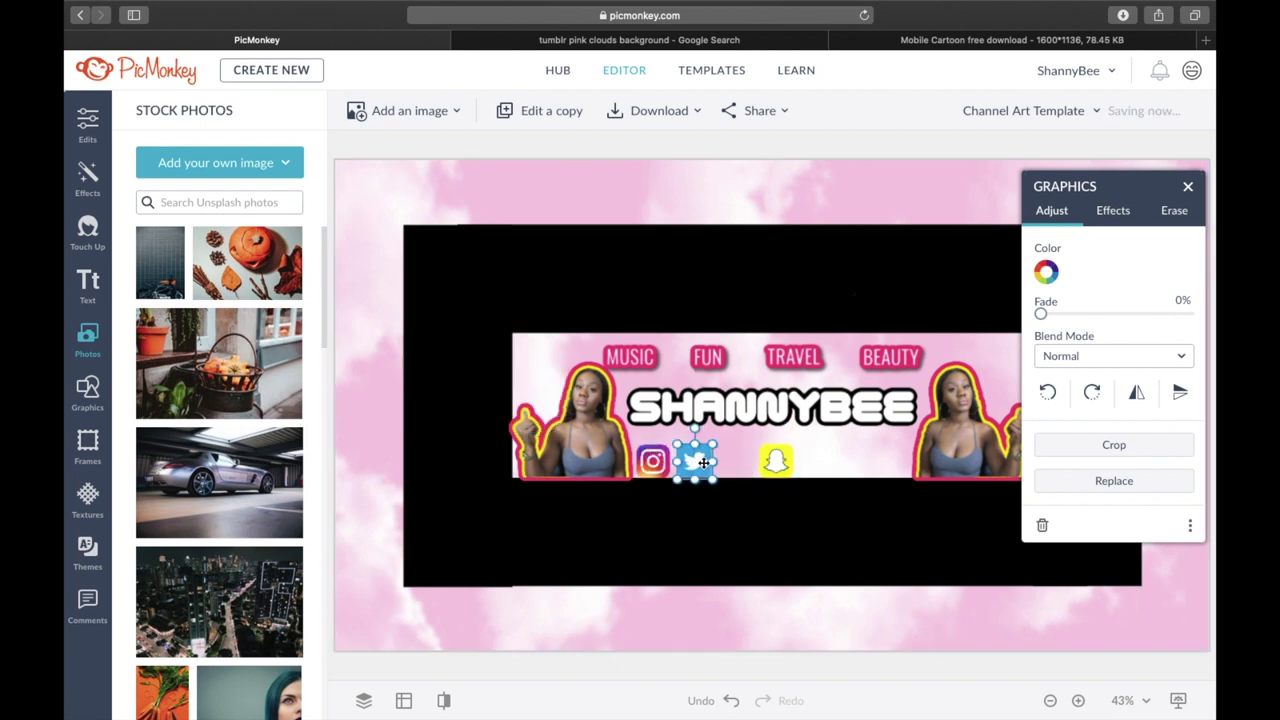
pyautogui.click(778, 463)
pyautogui.moveTo(771, 460); pyautogui.dragTo(733, 461)
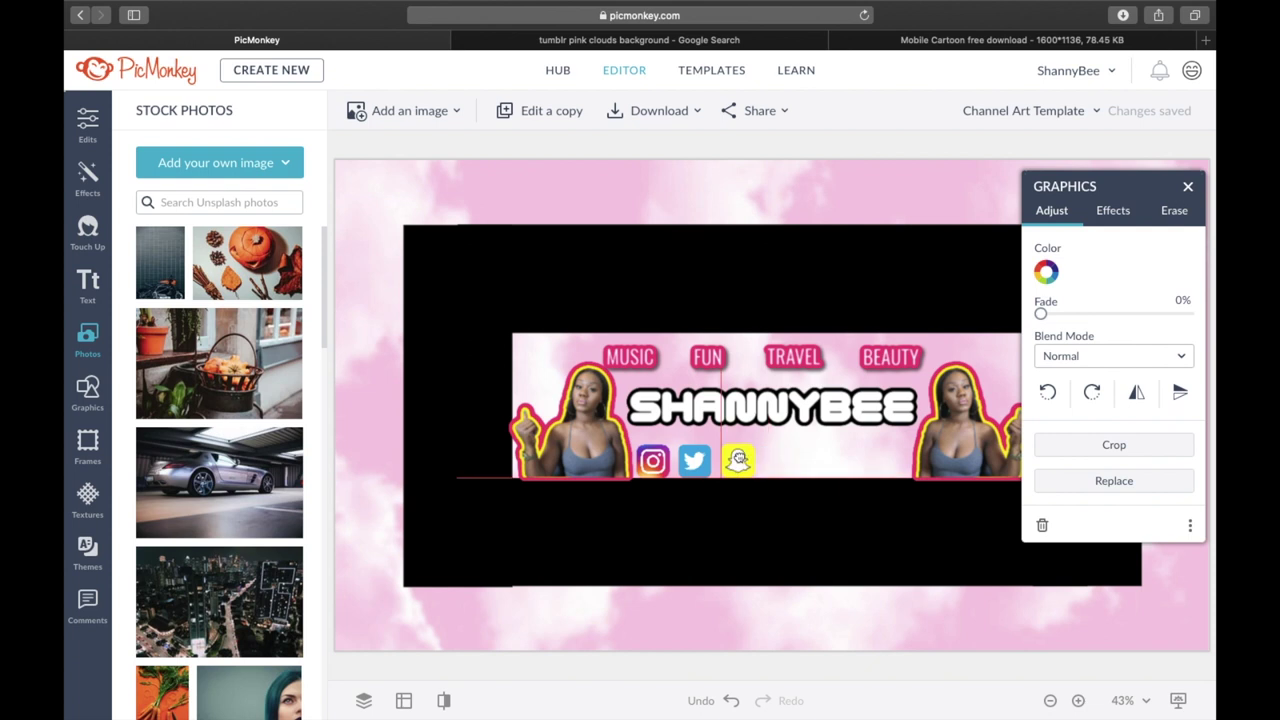
# Paste a copy of the TRAVEL label and move it beside the Snapchat icon
pyautogui.click(698, 412)
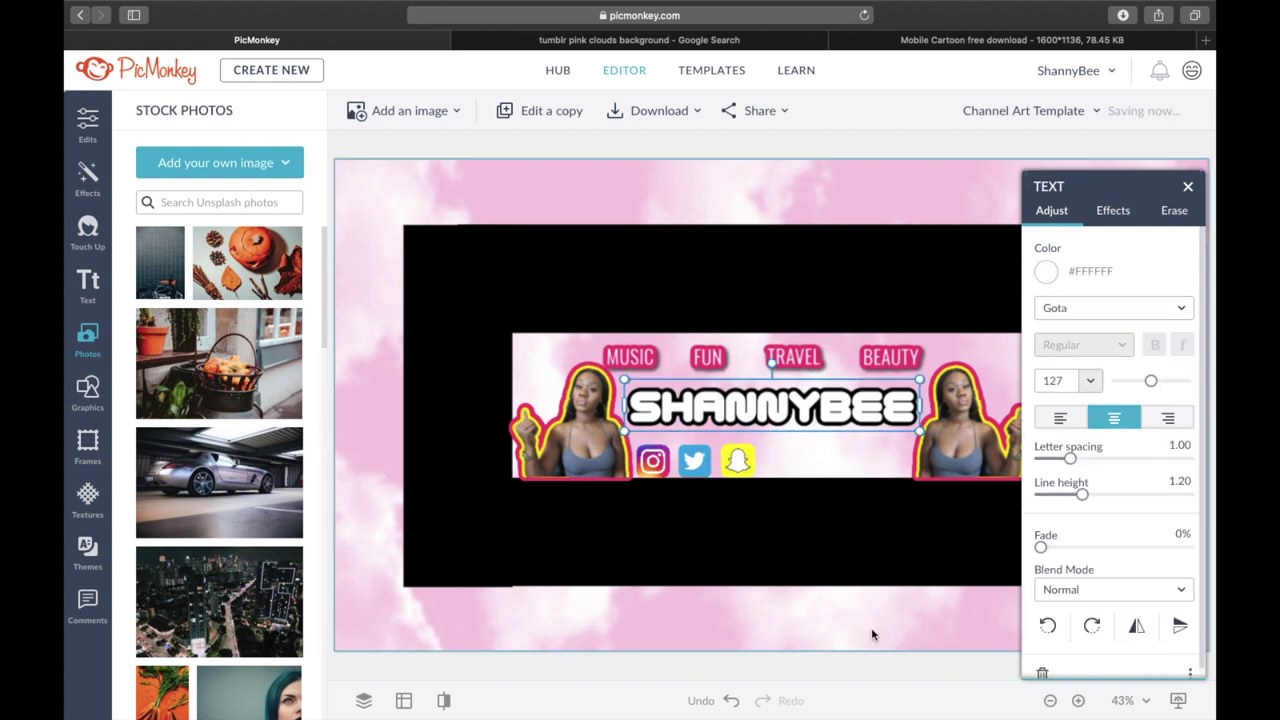
pyautogui.click(1189, 186)
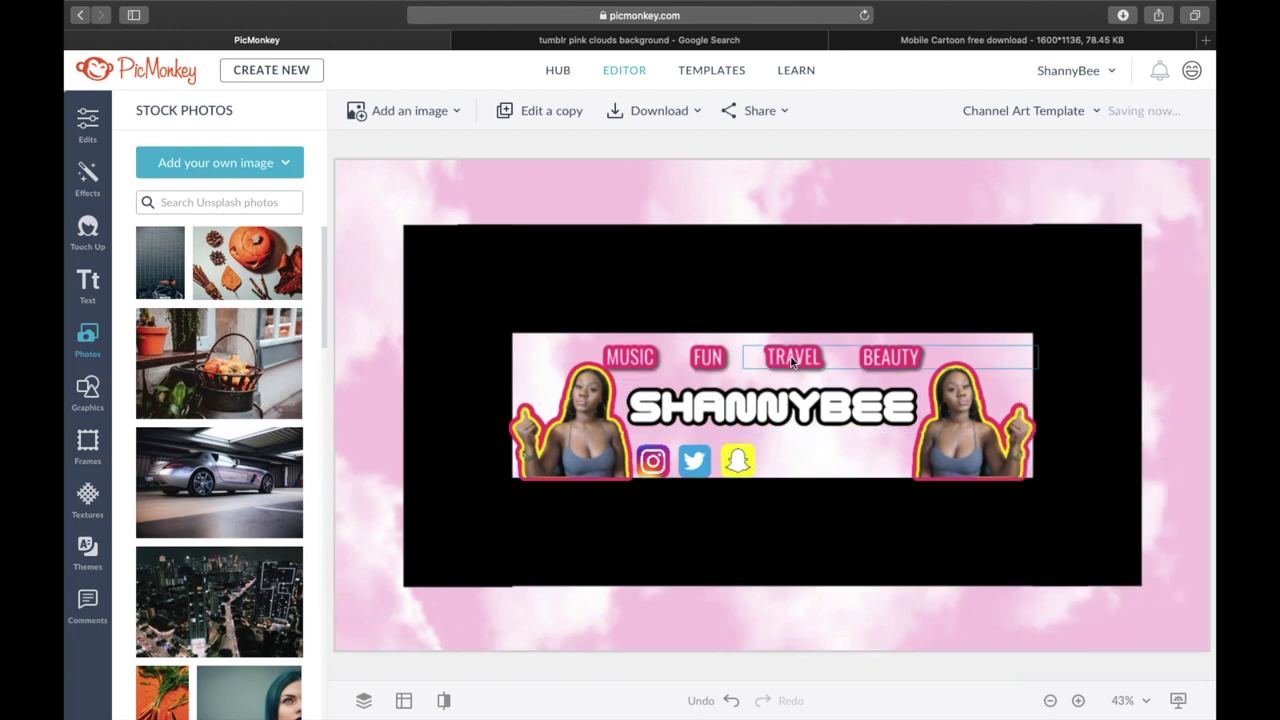
pyautogui.click(701, 358)
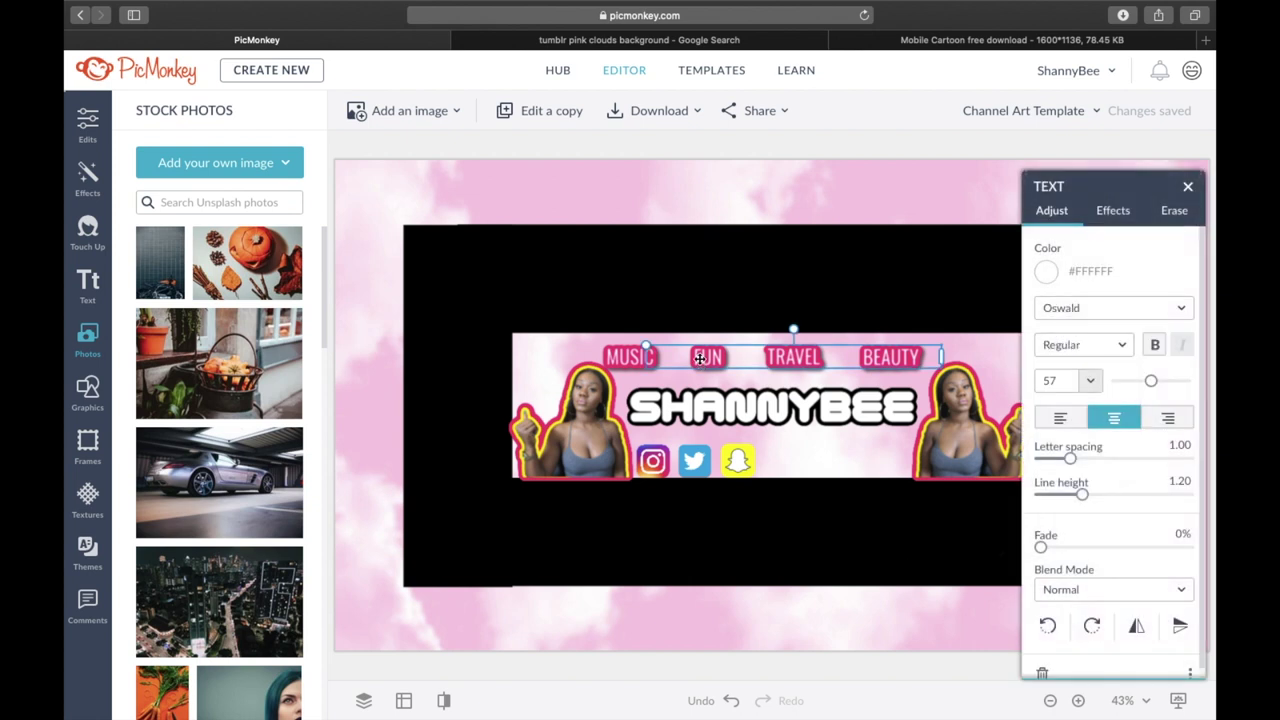
pyautogui.click(808, 467)
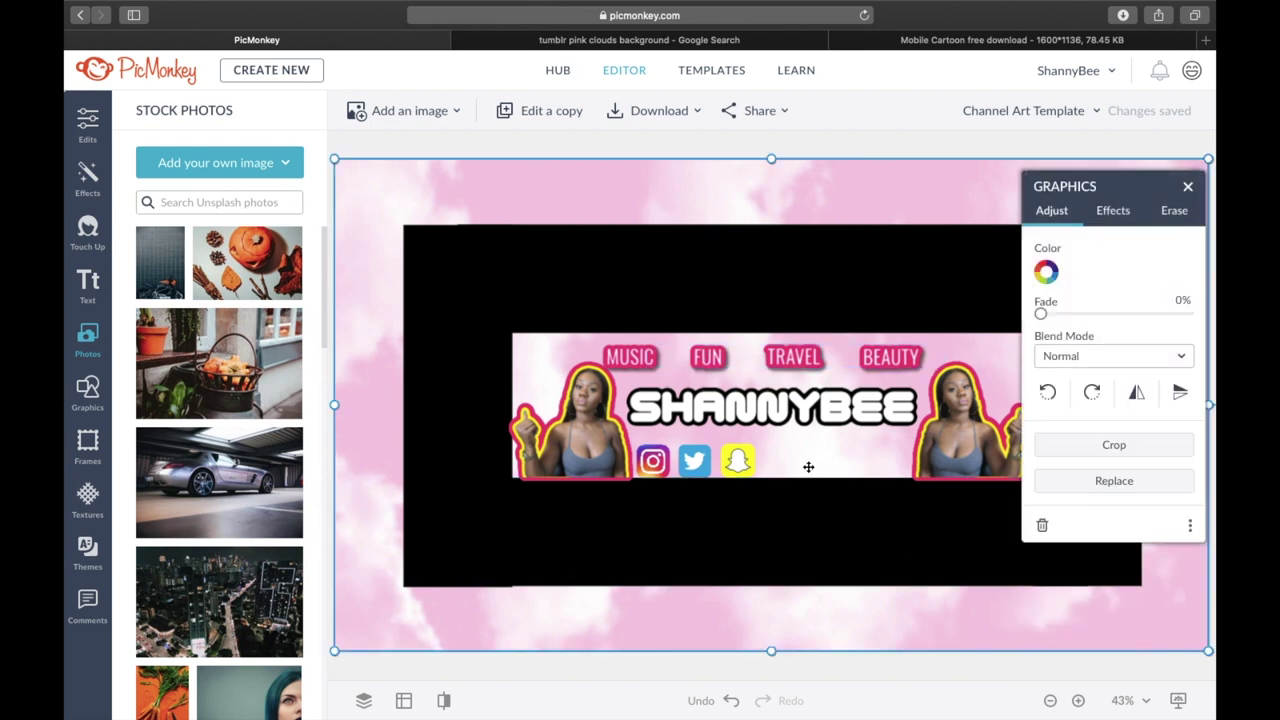
pyautogui.hotkey('ctrl', 'v')
pyautogui.moveTo(793, 358); pyautogui.dragTo(795, 460)
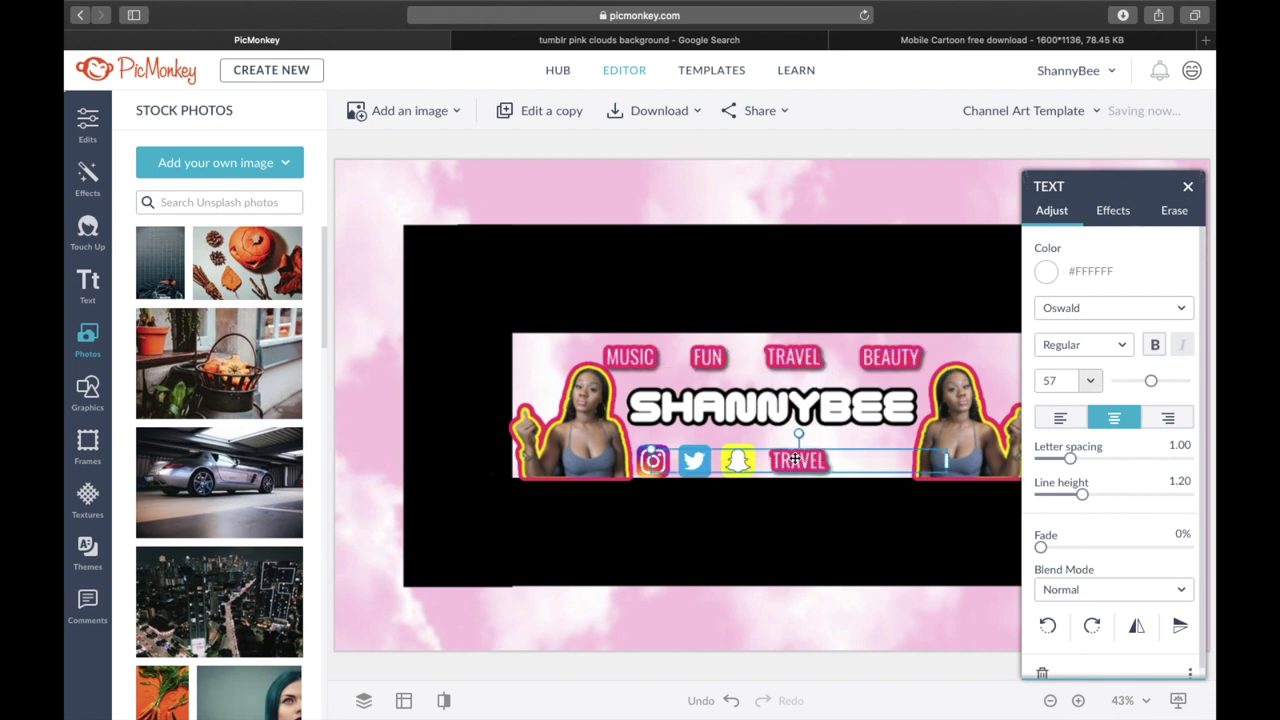
# Replace the TRAVEL wording with the channel's full social media handle
pyautogui.doubleClick(795, 460)
pyautogui.write('FLO')
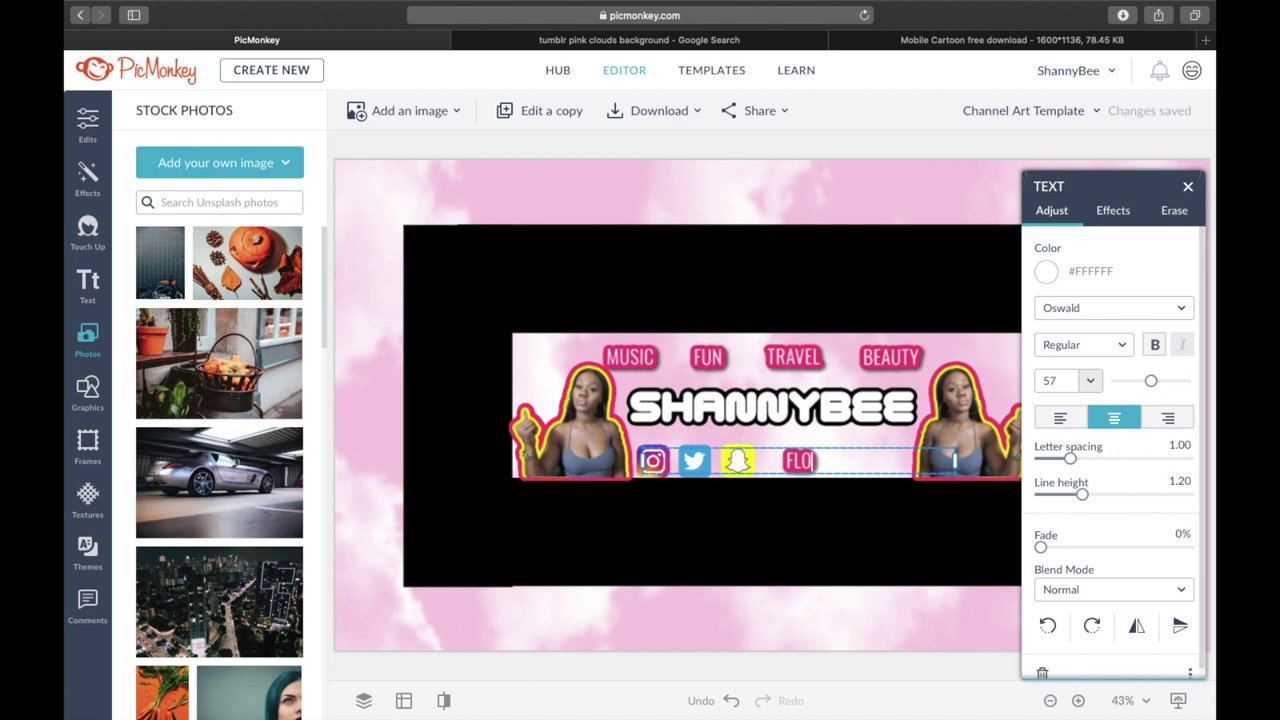
pyautogui.press('BackSpace')
pyautogui.press('BackSpace')
pyautogui.press('BackSpace')
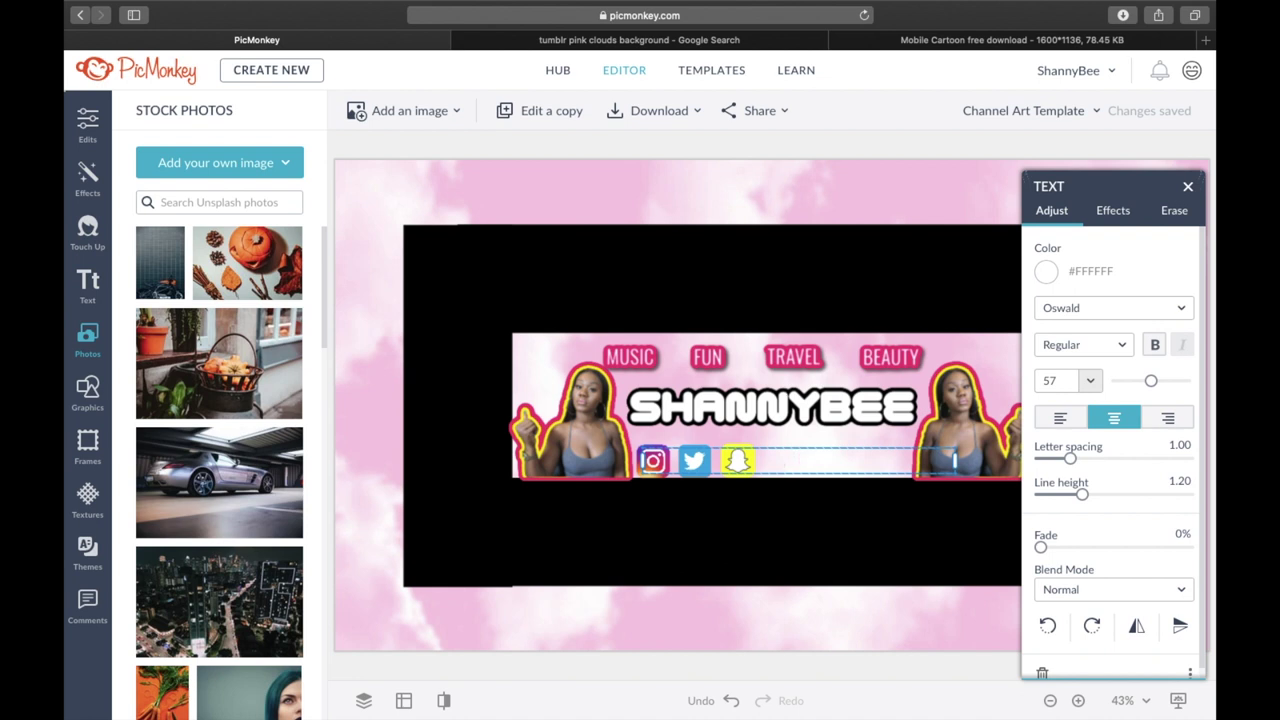
pyautogui.write('@FLOWER')
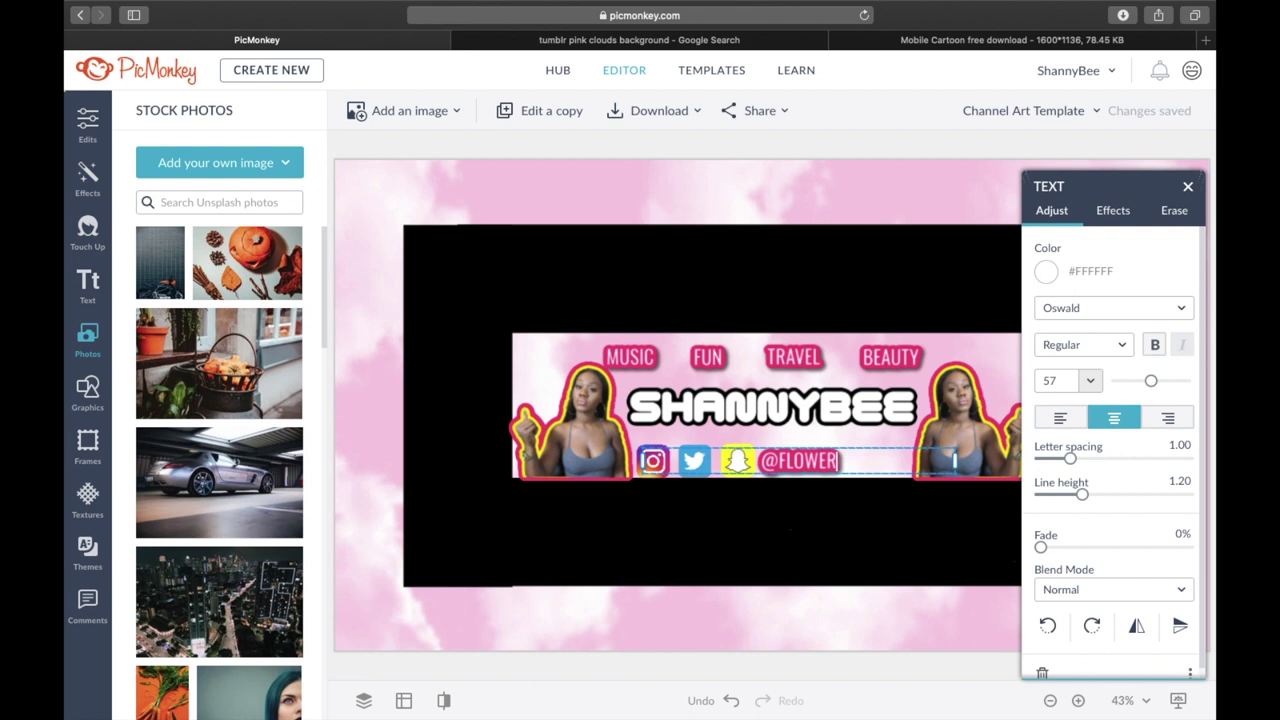
pyautogui.write('BOM')
pyautogui.write('B')
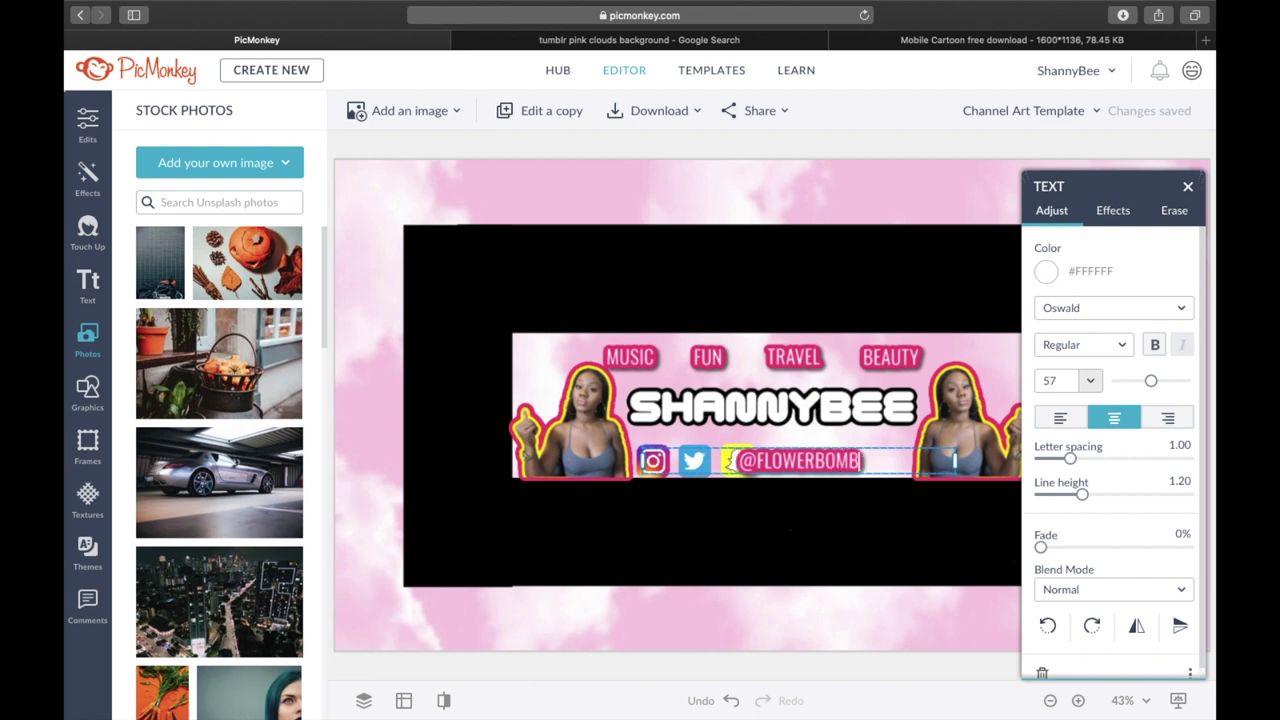
pyautogui.write('_MAMI')
pyautogui.press('Escape')
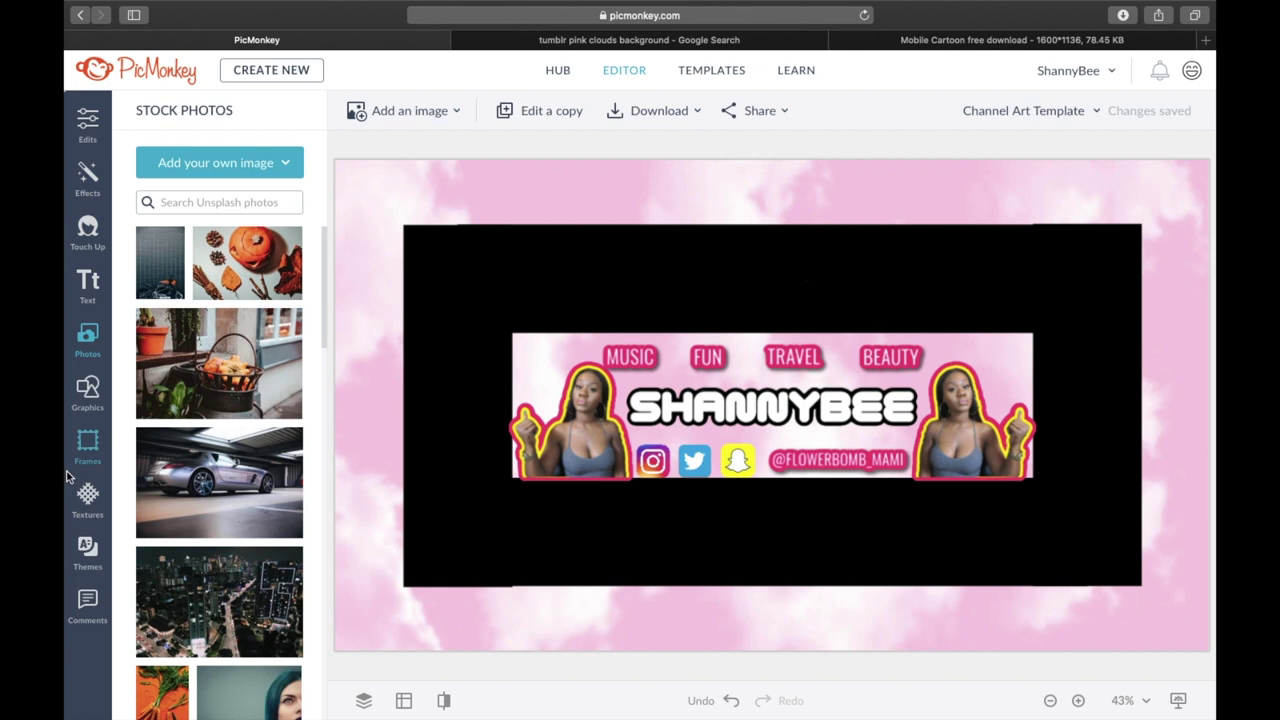
# Add the Cloud Thought Bubble graphic and move it to the banner's top-left corner
pyautogui.click(88, 393)
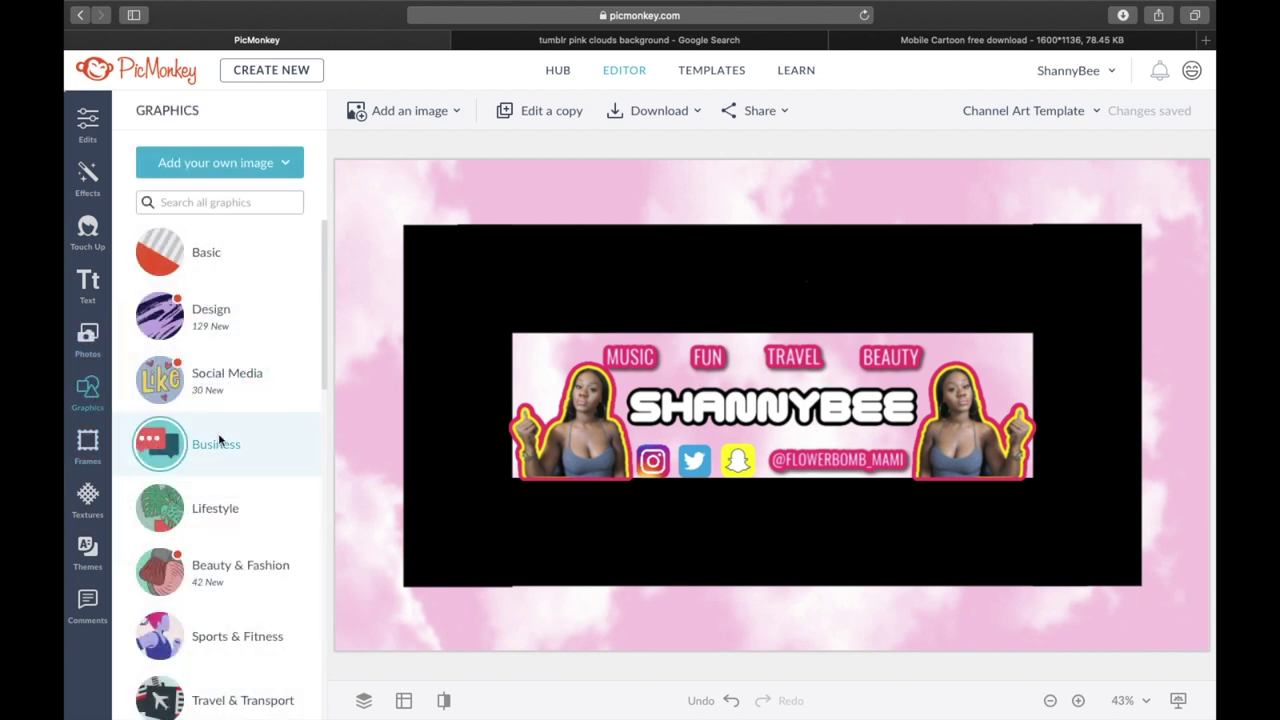
pyautogui.write('CLOUD')
pyautogui.scroll(-1, 219, 505)
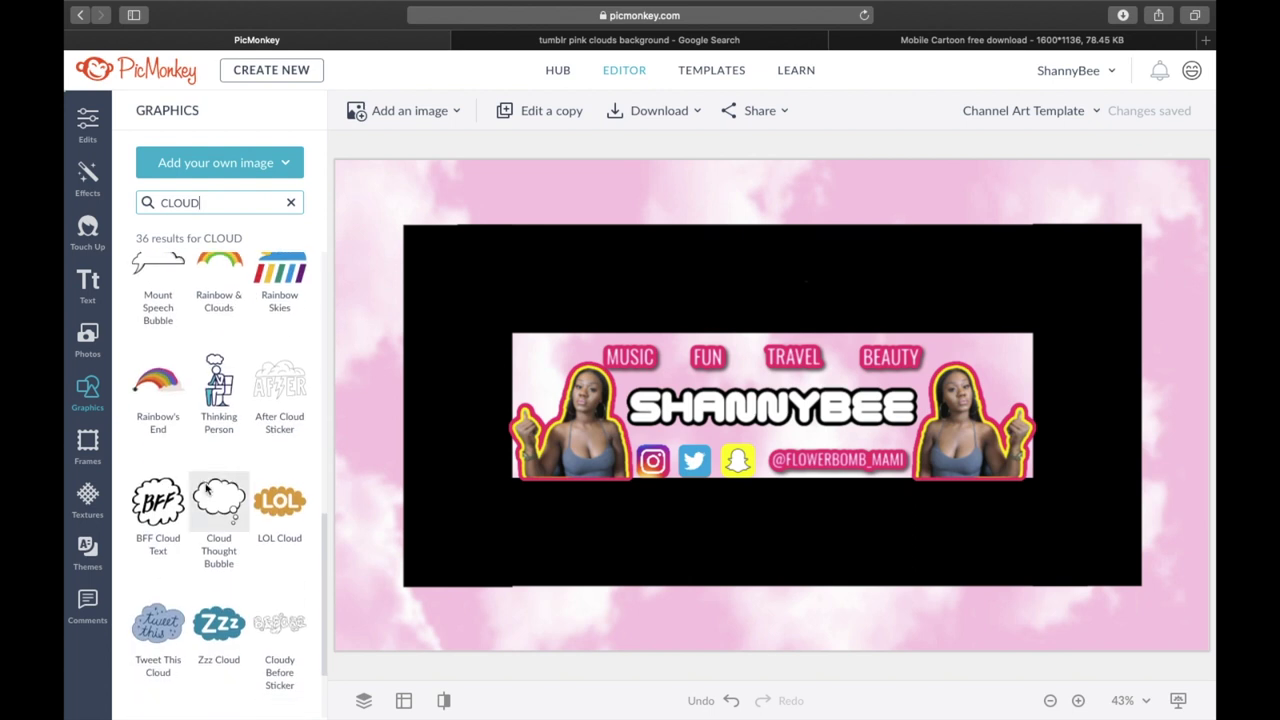
pyautogui.click(219, 505)
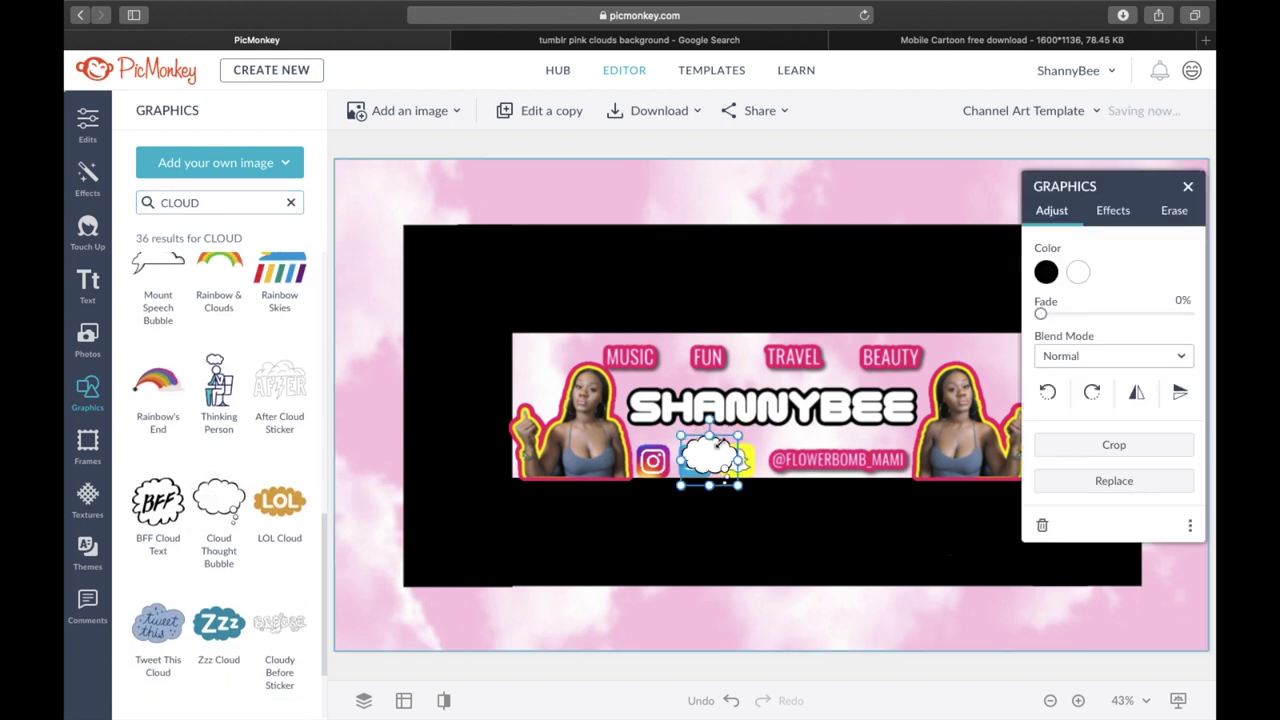
pyautogui.moveTo(716, 444); pyautogui.dragTo(541, 354)
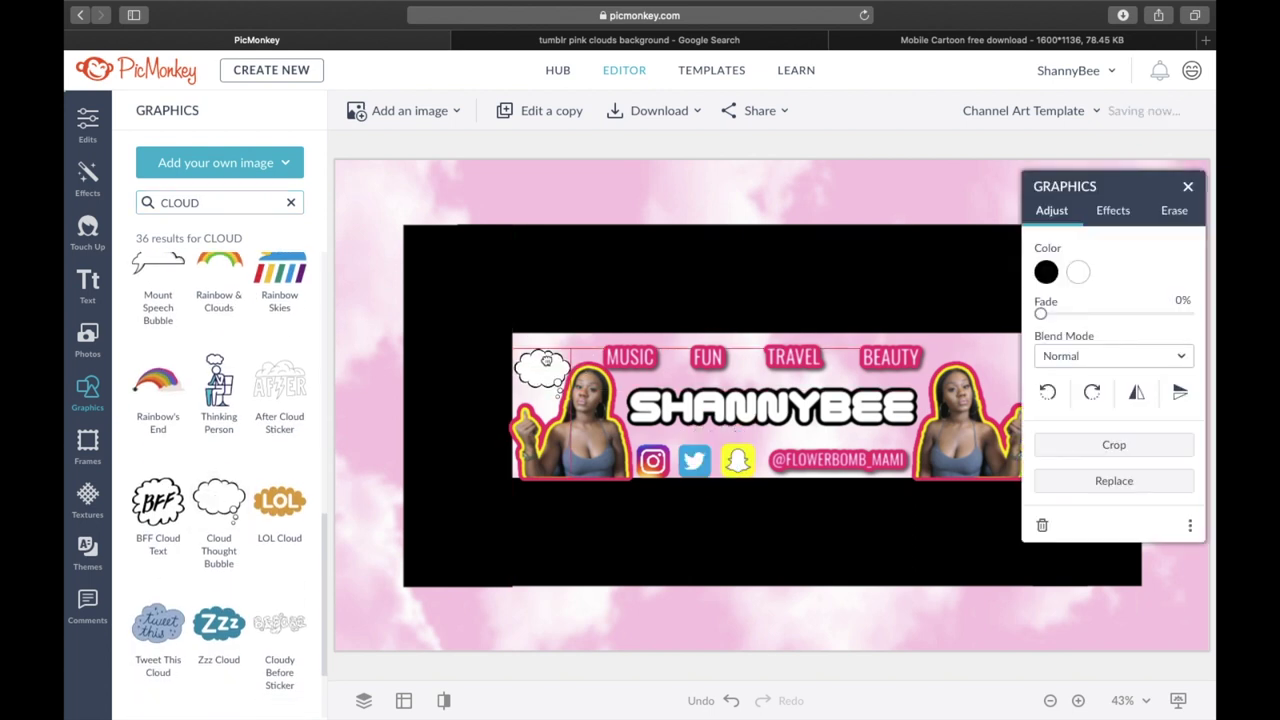
# Add the caption EVERY WED & SUN inside the bubble, split onto two lines
pyautogui.click(380, 206)
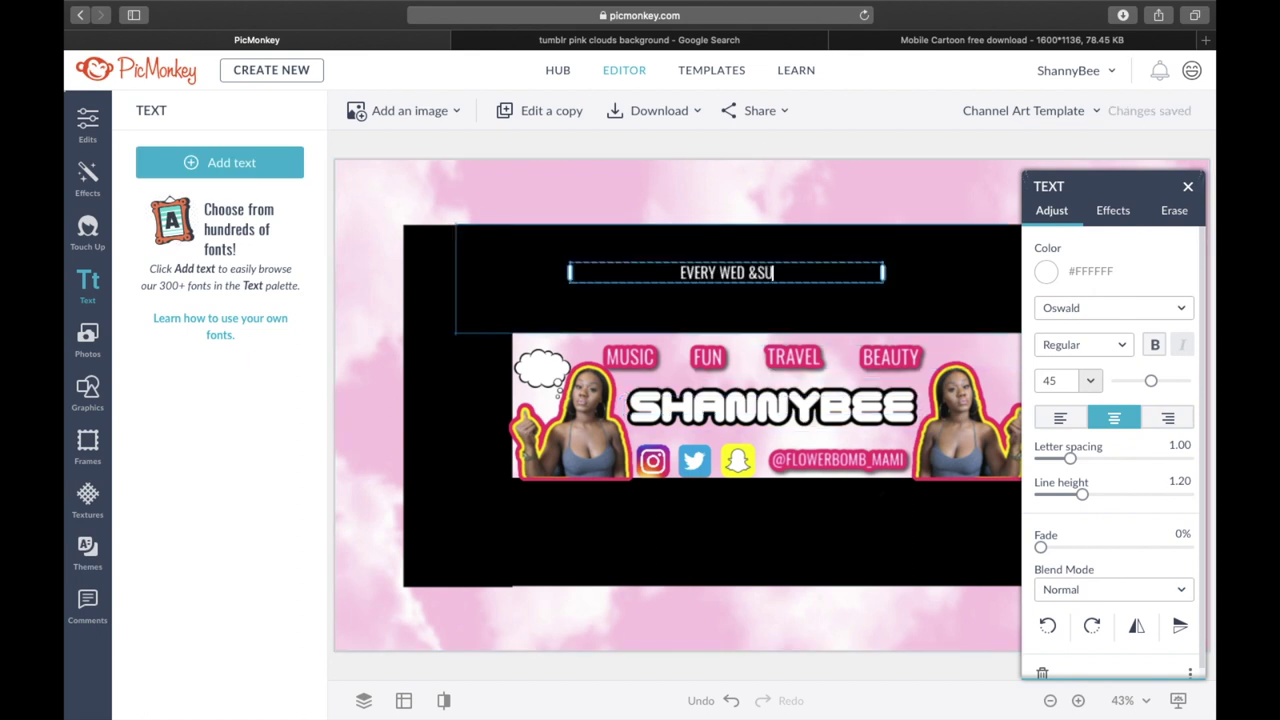
pyautogui.write('N')
pyautogui.click(752, 272)
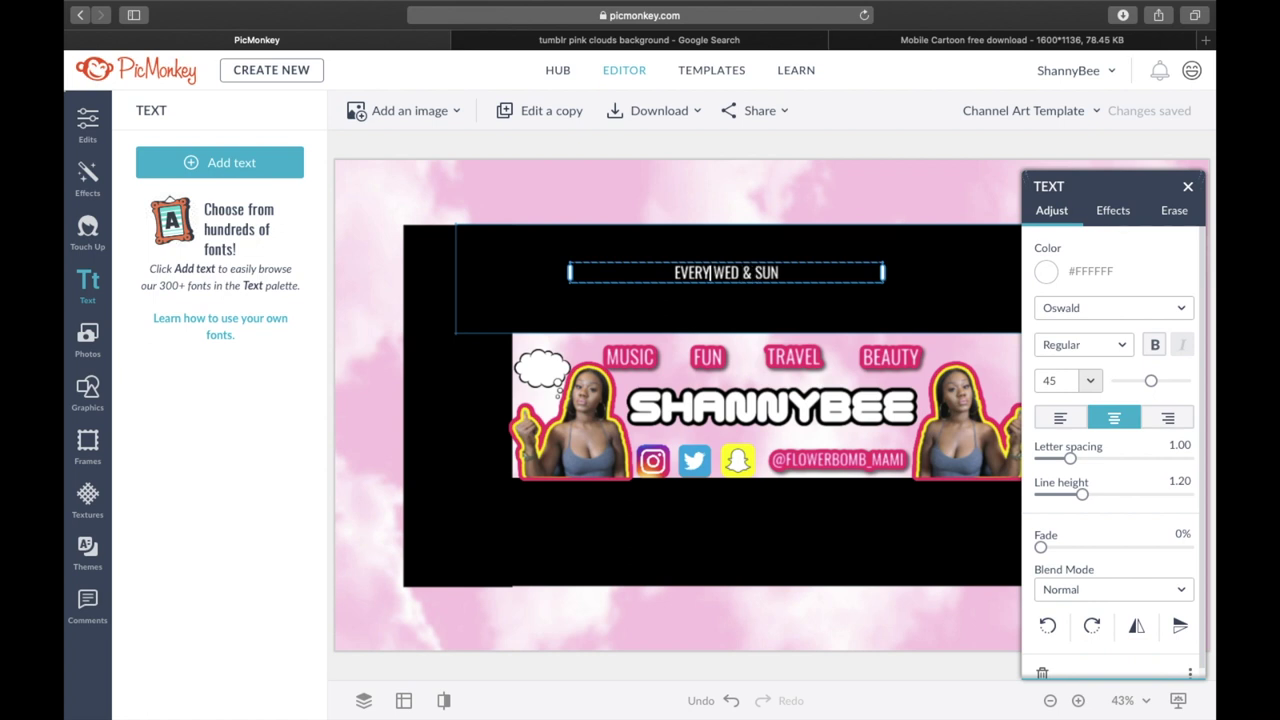
pyautogui.press('Return')
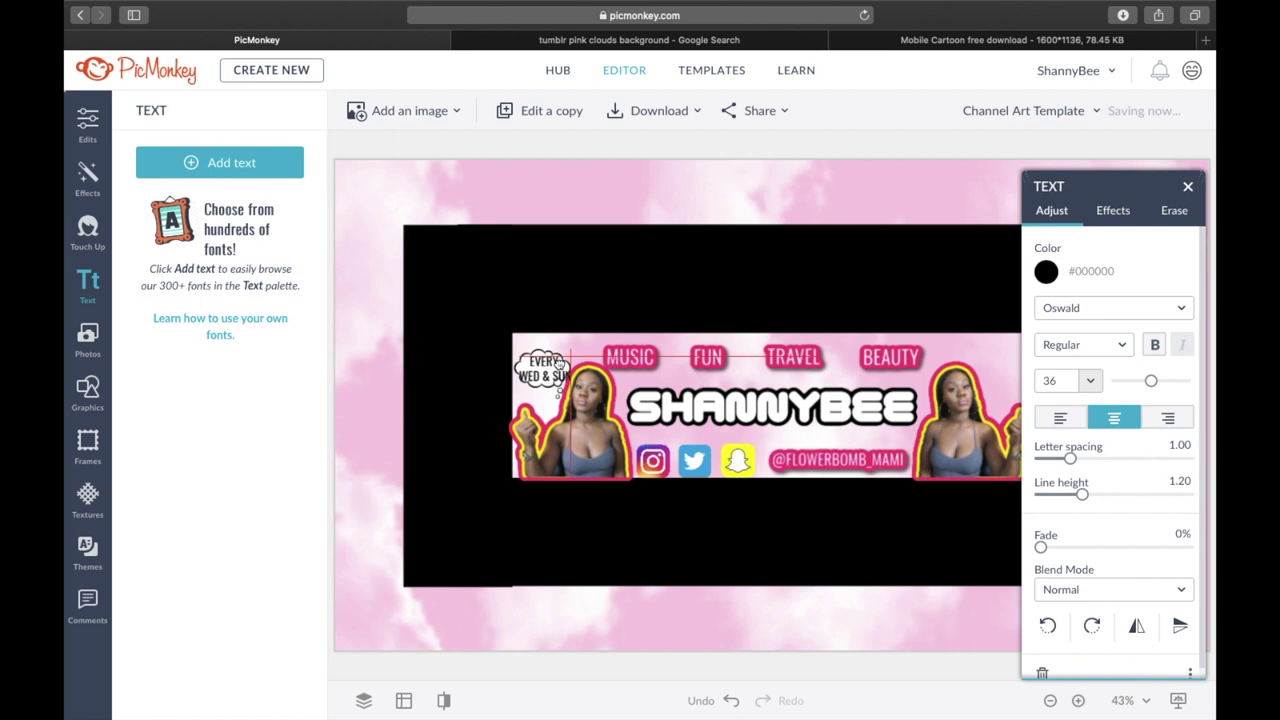
pyautogui.click(770, 530)
pyautogui.click(1049, 274)
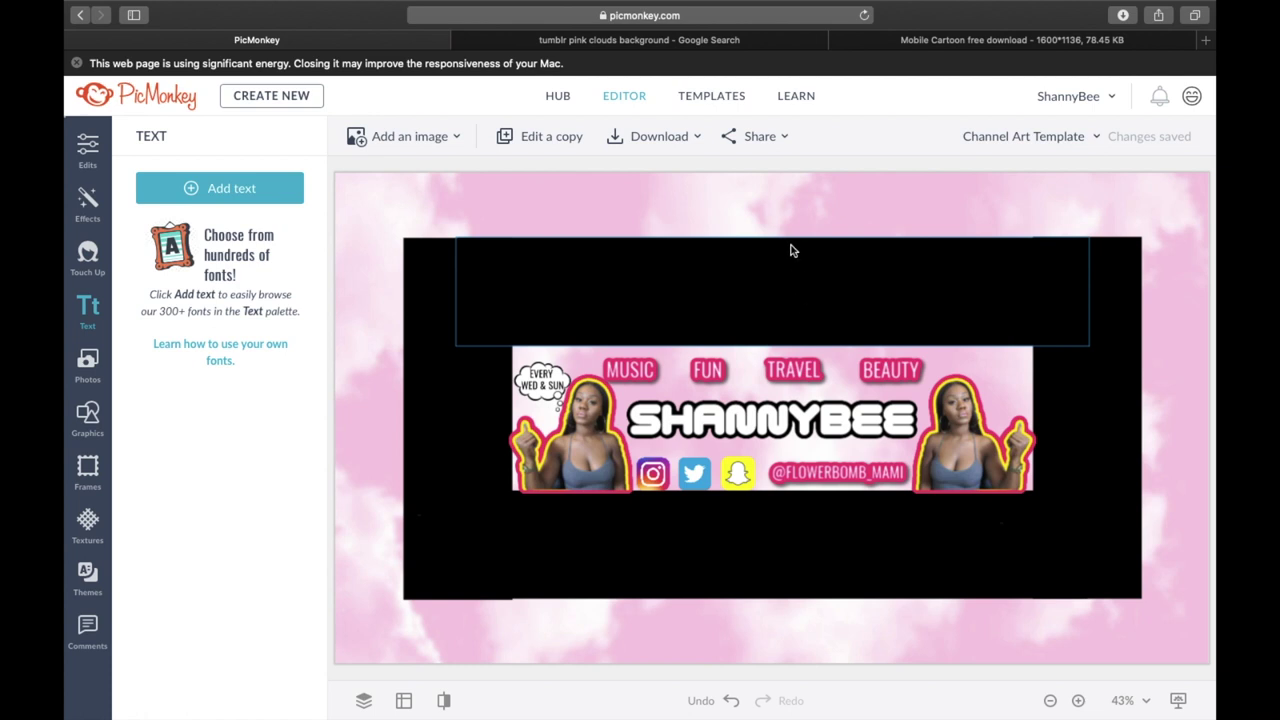
# Delete the black frame shapes around the banner and download the design as a PNG
pyautogui.rightClick(781, 276)
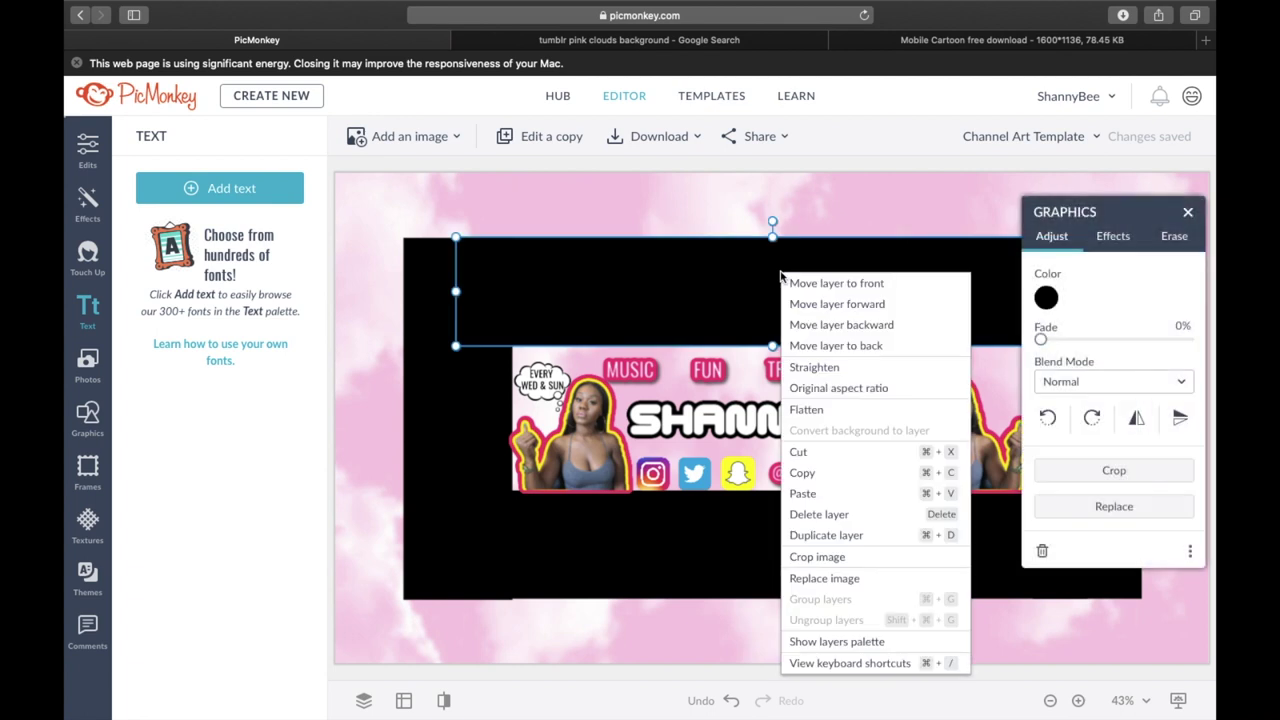
pyautogui.click(708, 314)
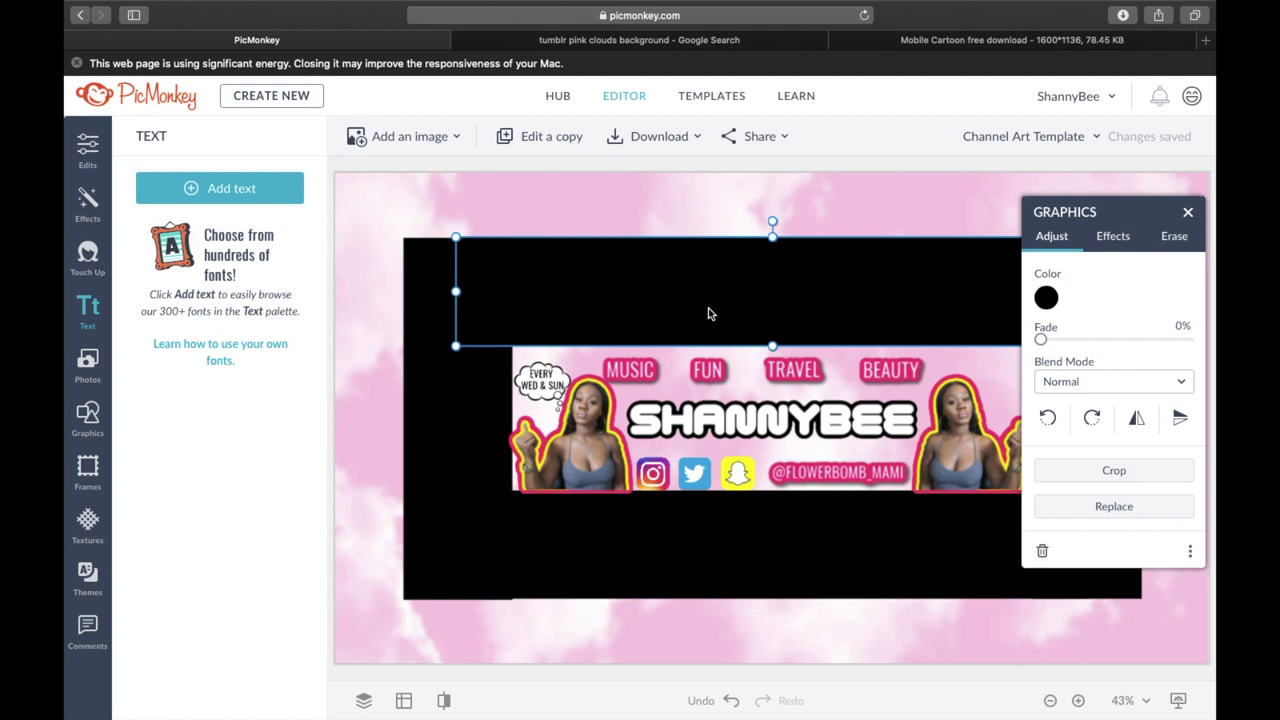
pyautogui.press('BackSpace')
pyautogui.press('BackSpace')
pyautogui.press('BackSpace')
pyautogui.press('BackSpace')
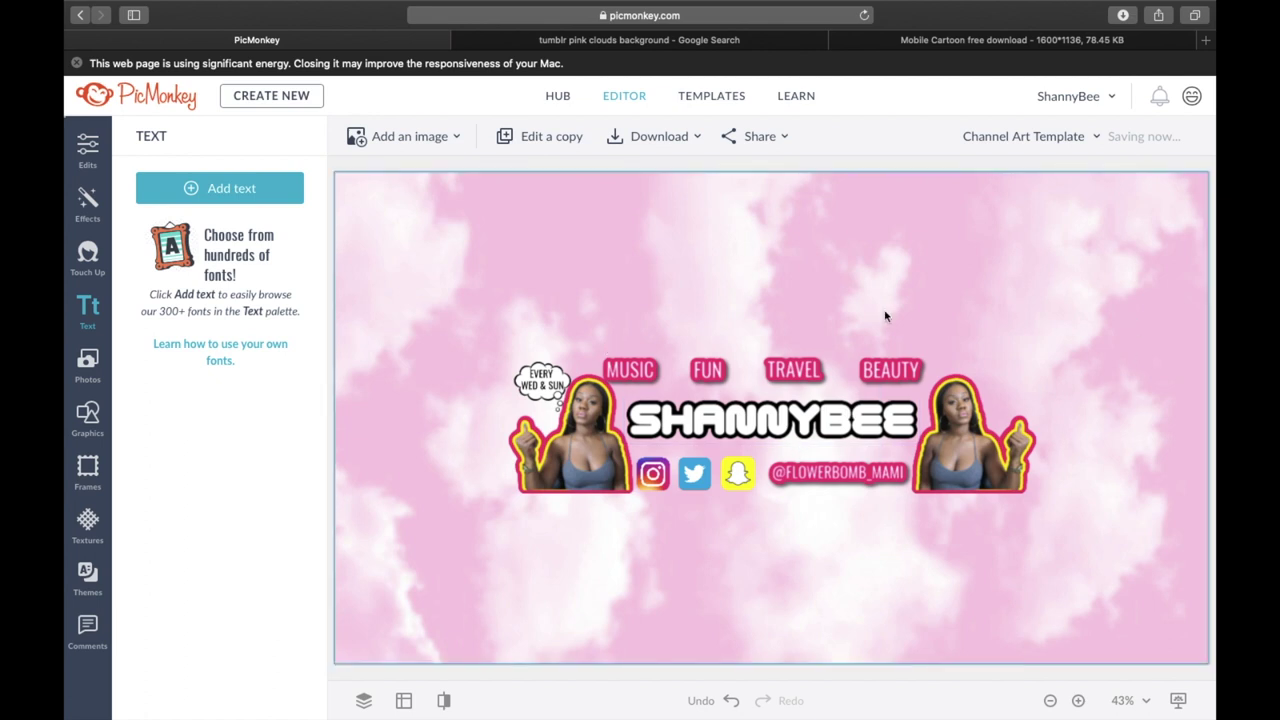
pyautogui.click(660, 137)
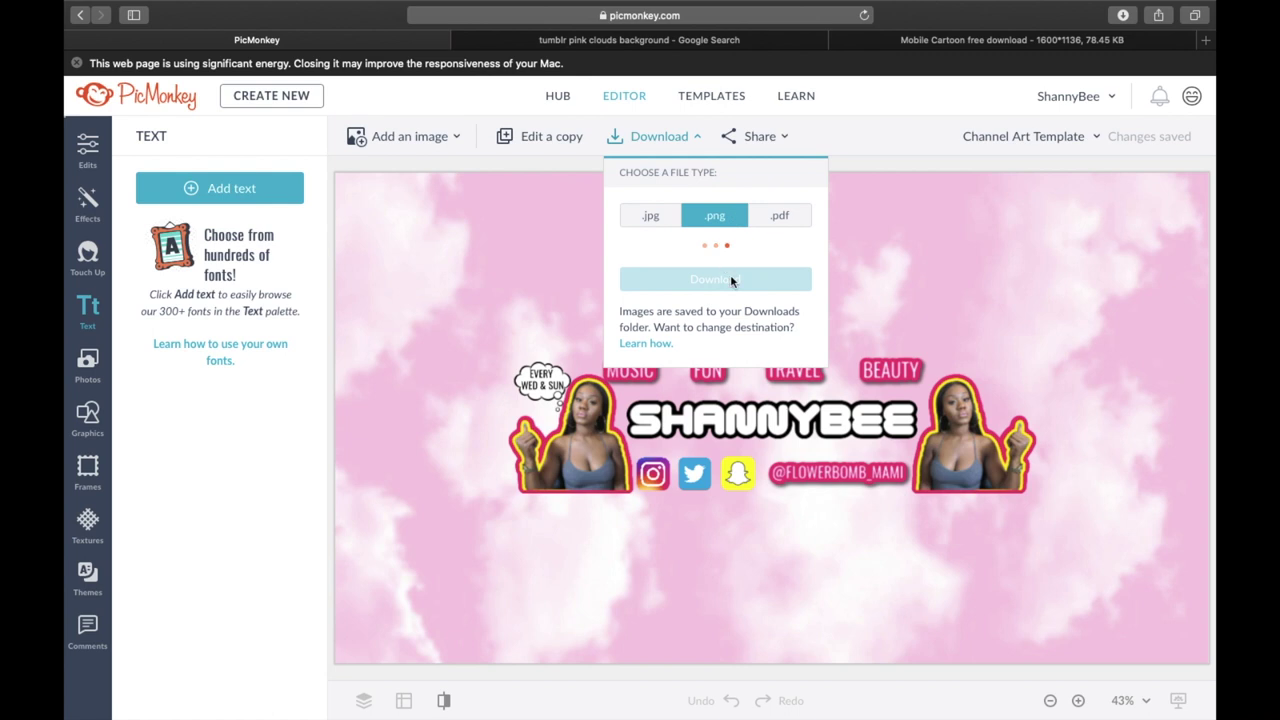
pyautogui.click(740, 289)
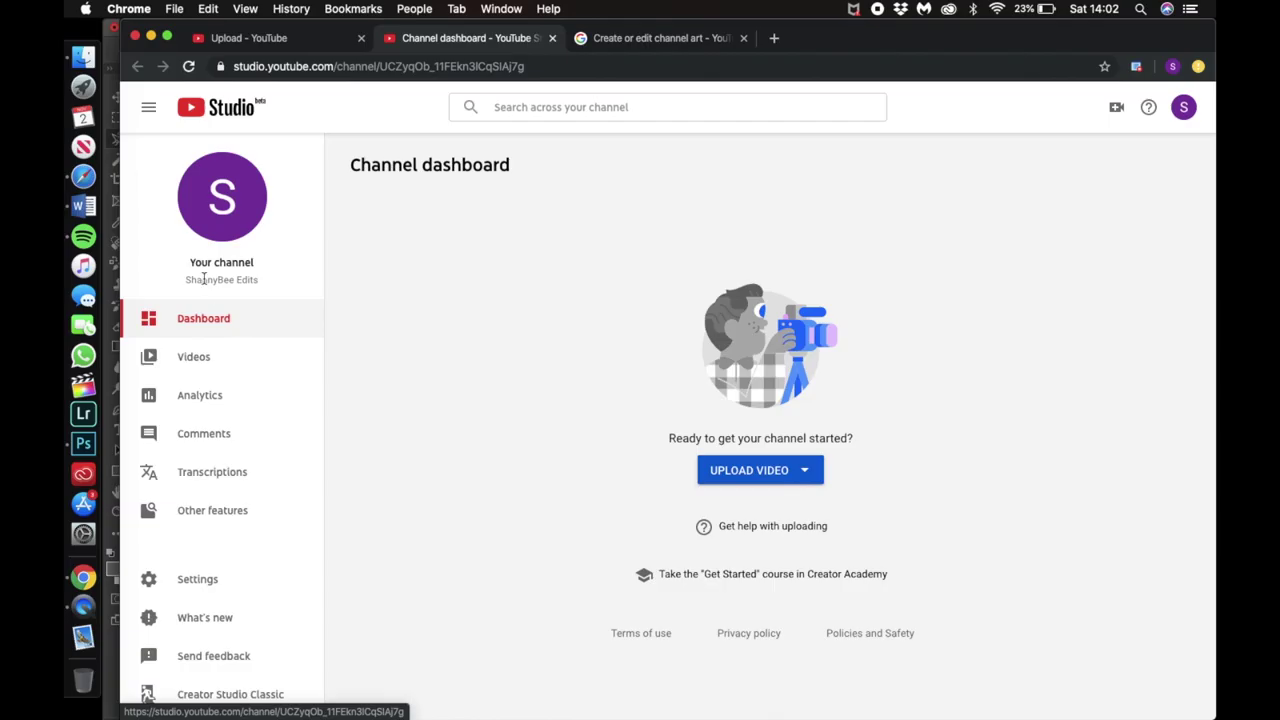
# From the channel's customisation page, open the channel art upload and pick Channel Art Template .png in Downloads
pyautogui.click(249, 190)
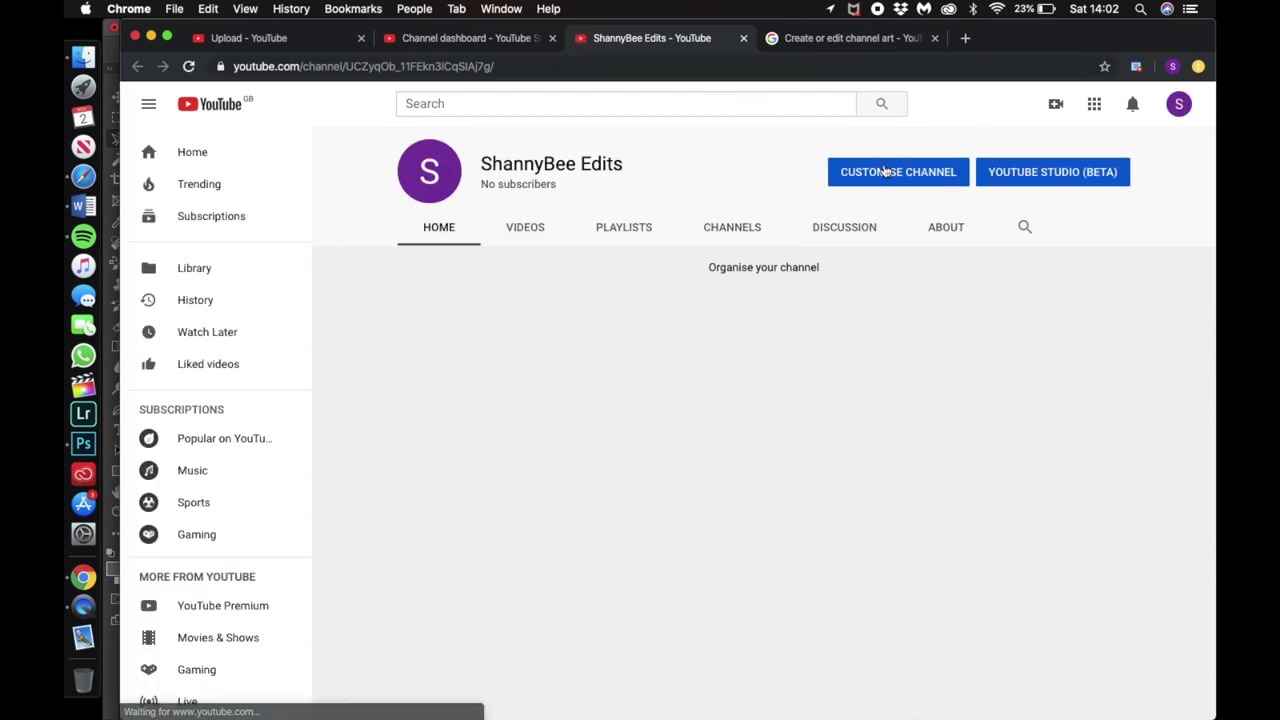
pyautogui.click(885, 172)
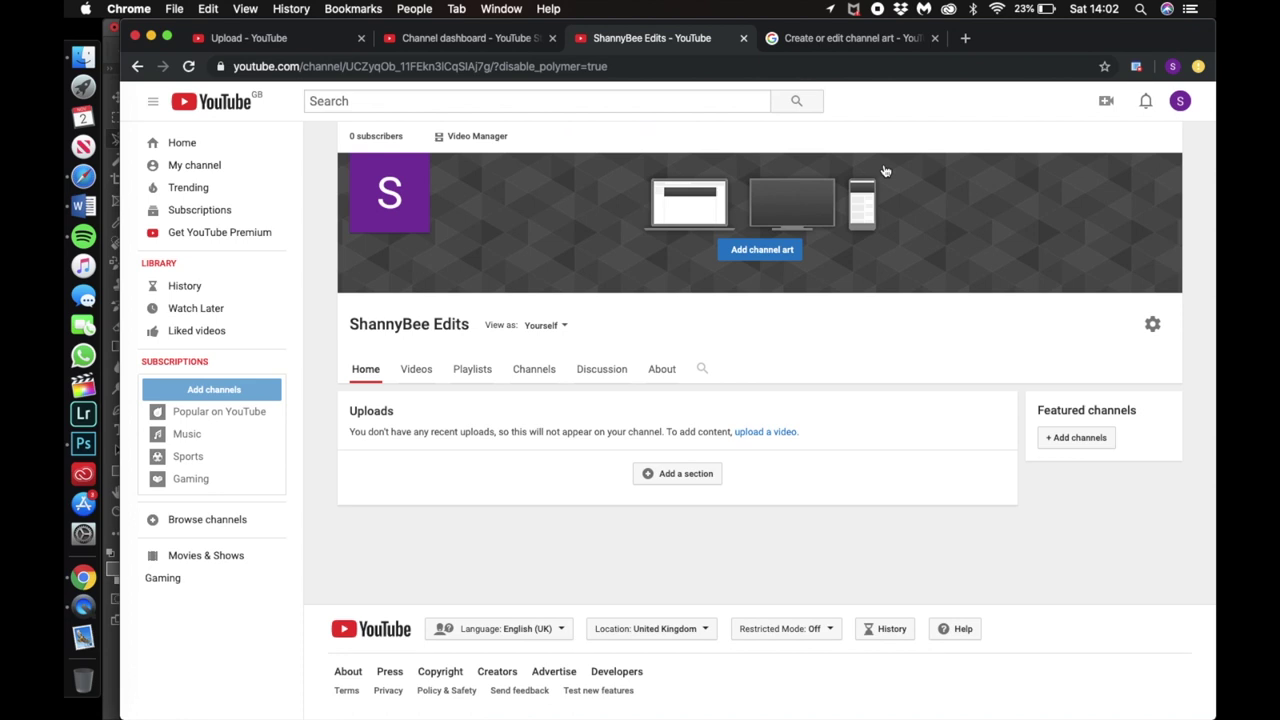
pyautogui.moveTo(883, 260)
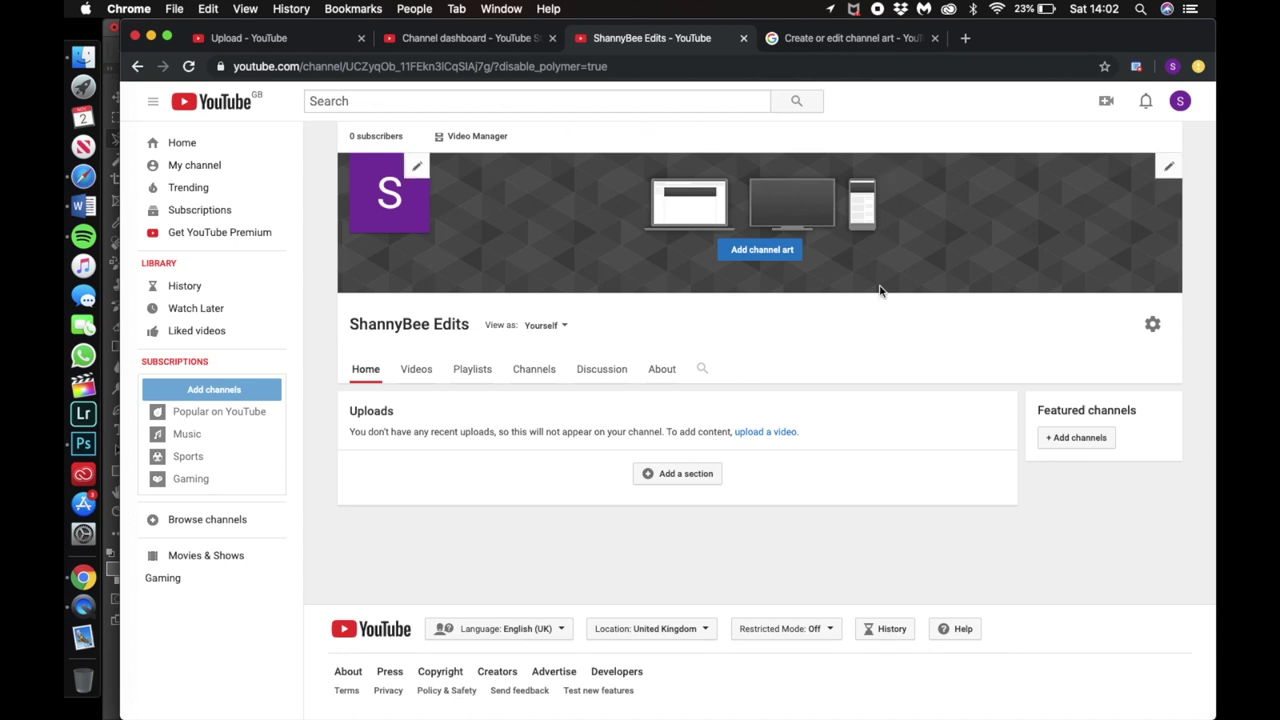
pyautogui.click(1170, 166)
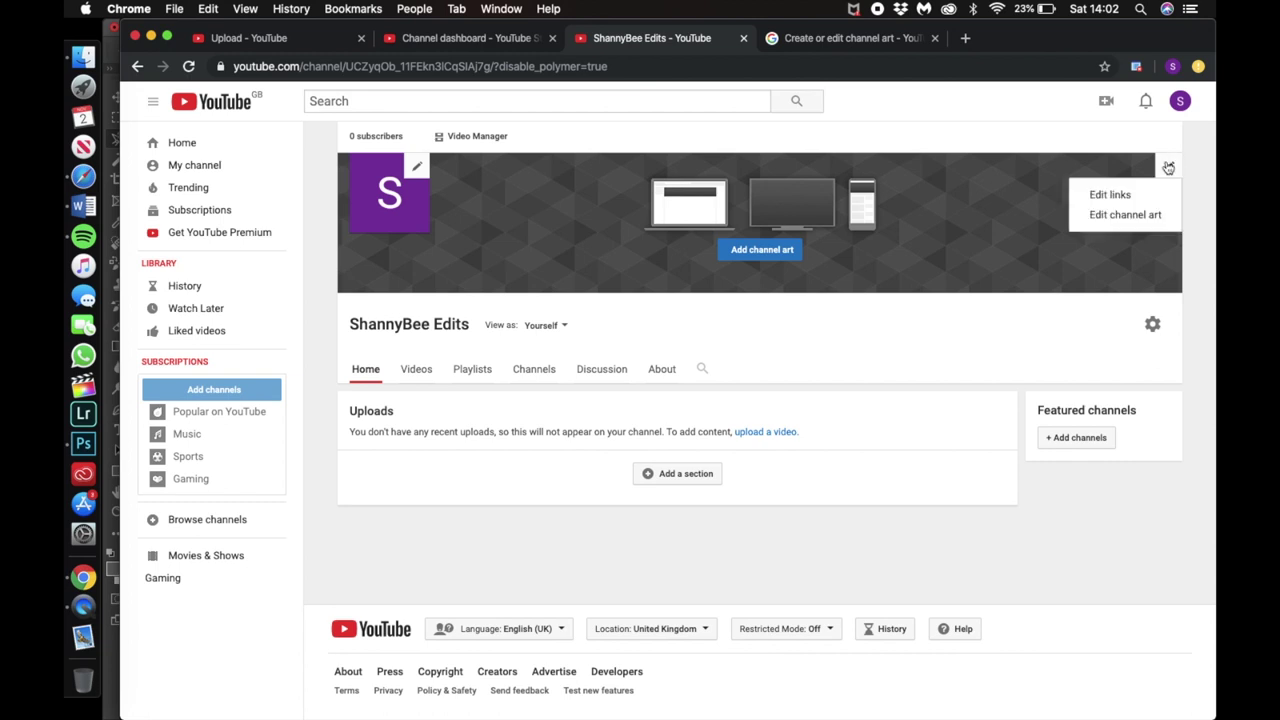
pyautogui.click(878, 220)
pyautogui.click(758, 250)
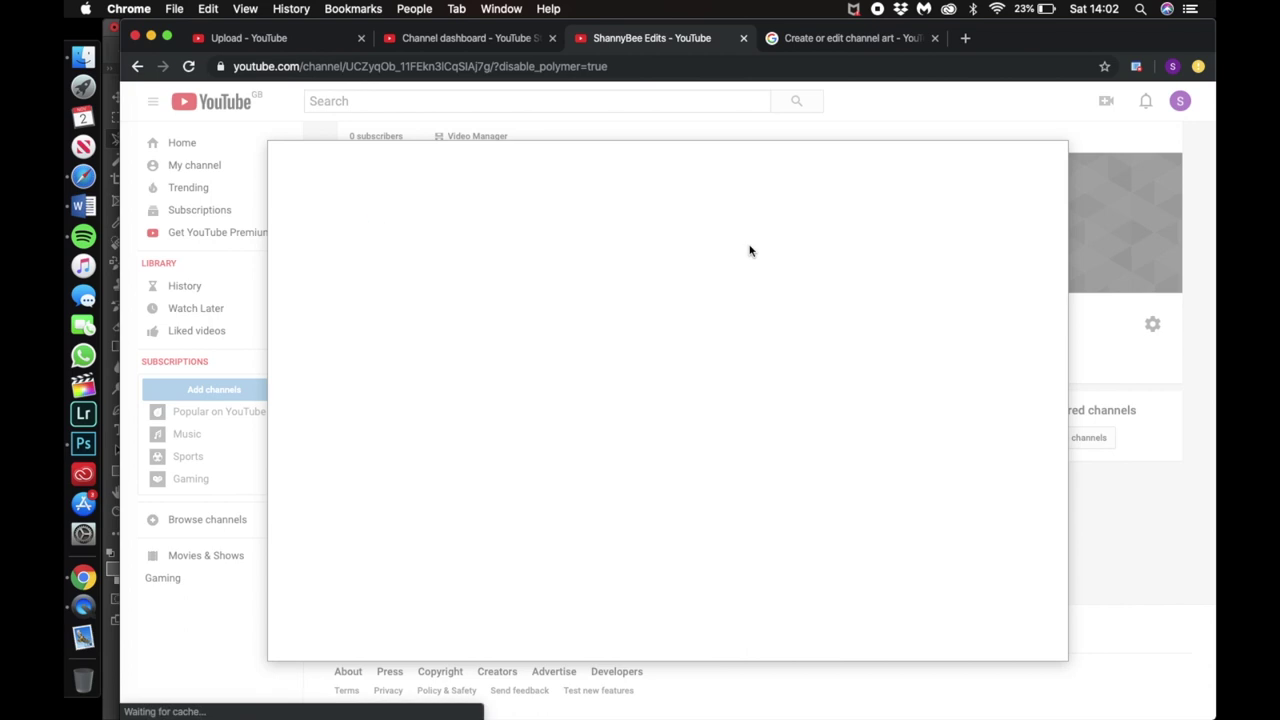
pyautogui.click(620, 443)
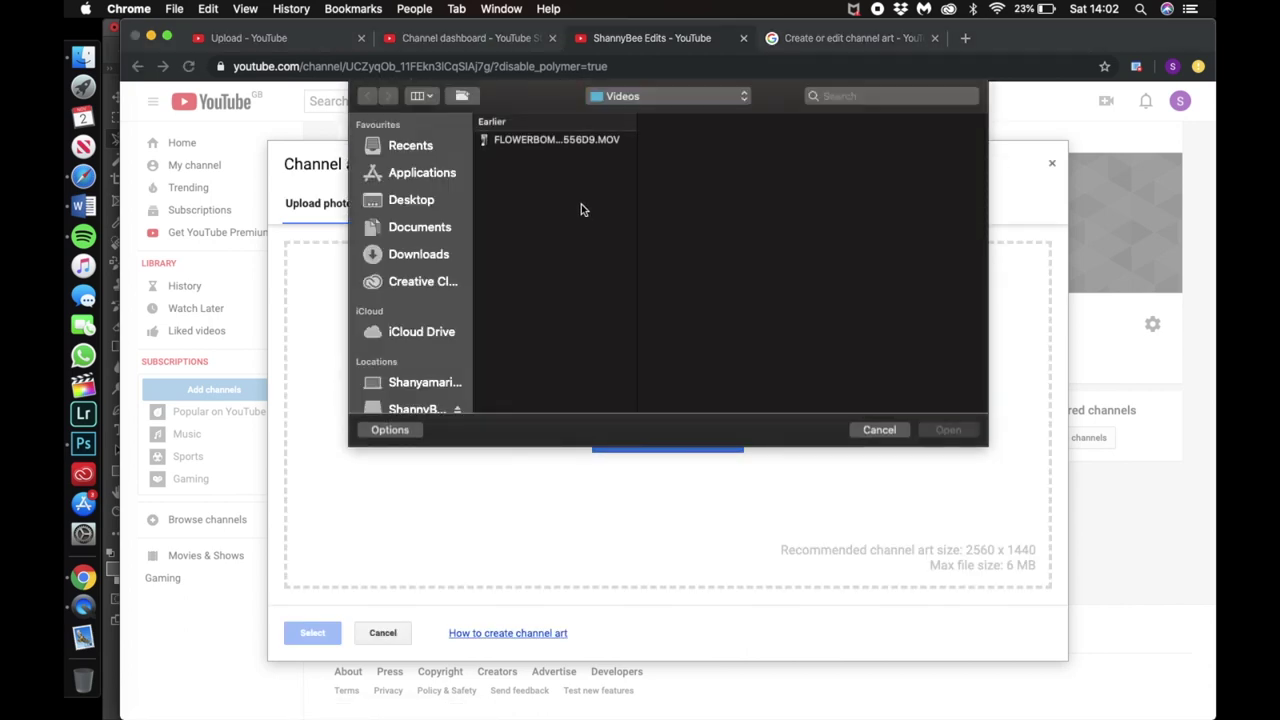
pyautogui.click(420, 254)
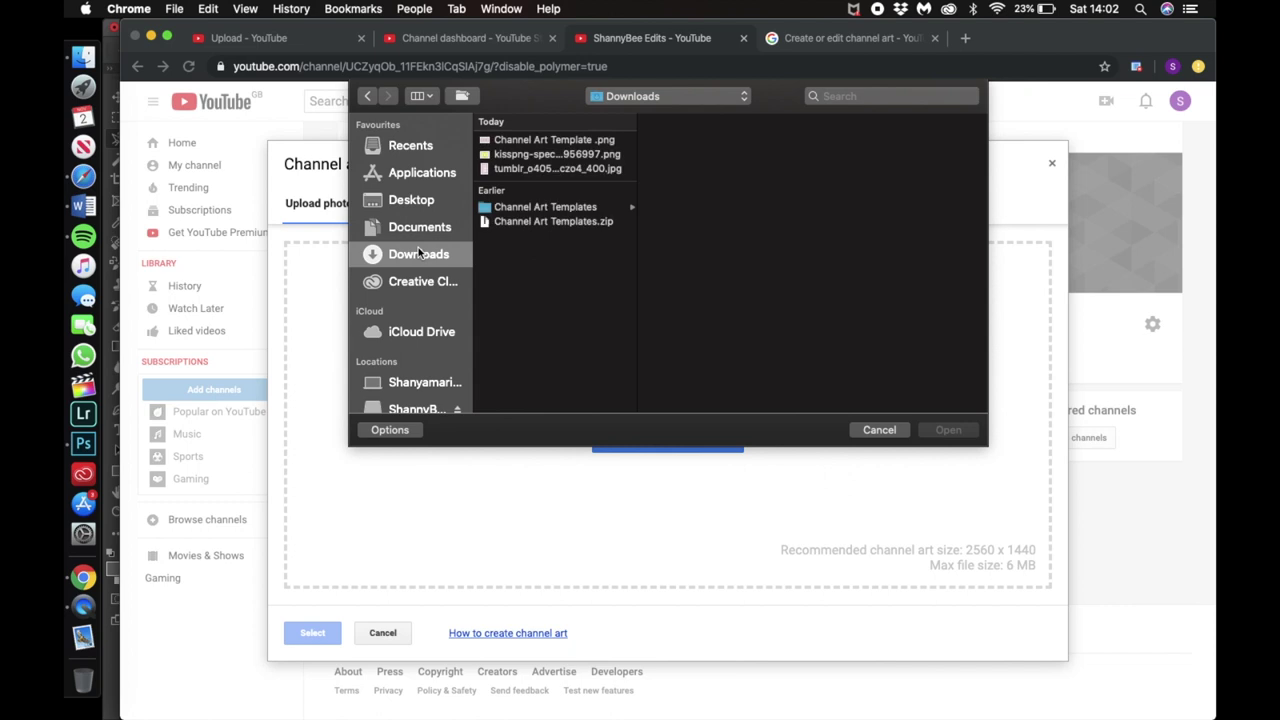
pyautogui.click(536, 141)
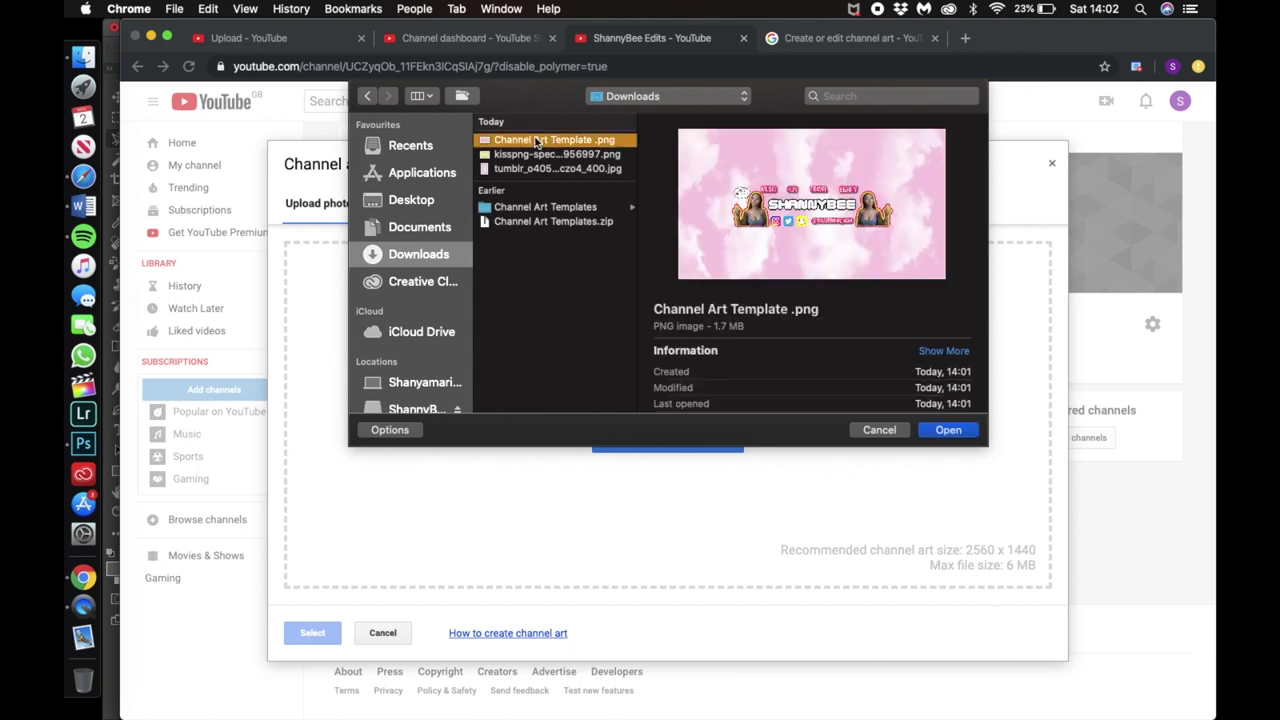
# Upload Channel Art Template .png and confirm it as the ShannyBee Edits channel banner
pyautogui.doubleClick(536, 141)
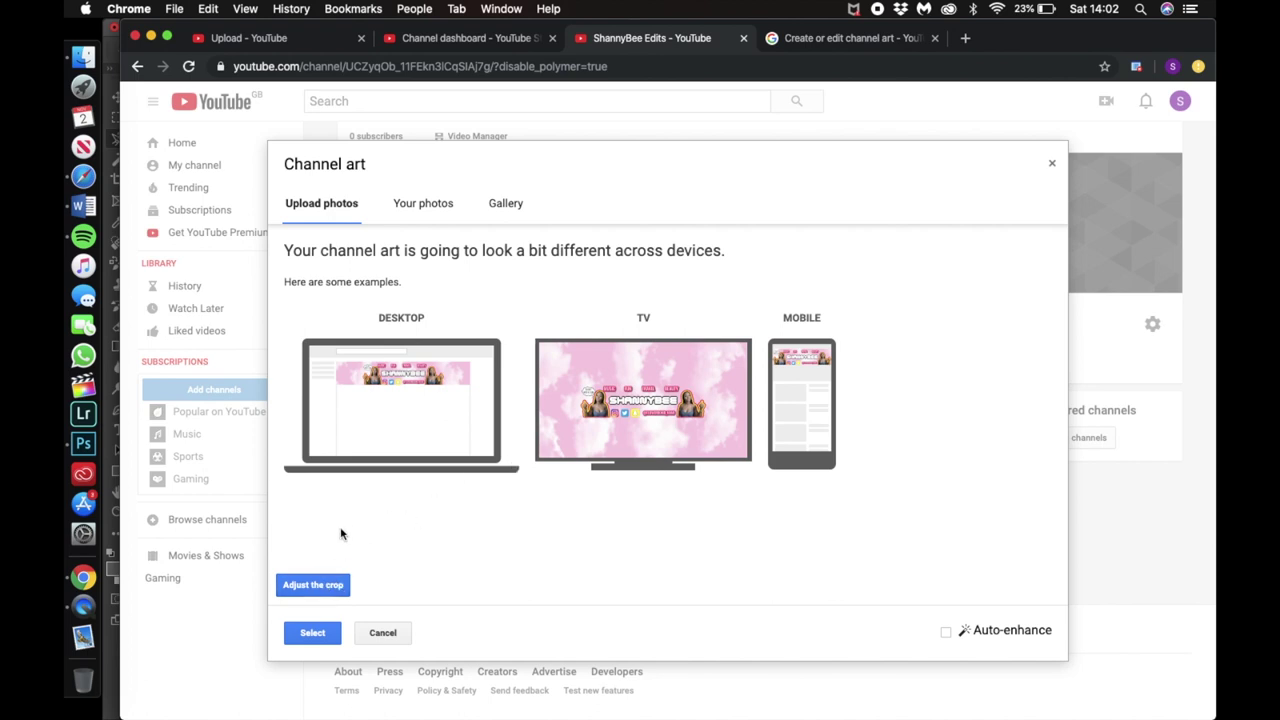
pyautogui.click(313, 632)
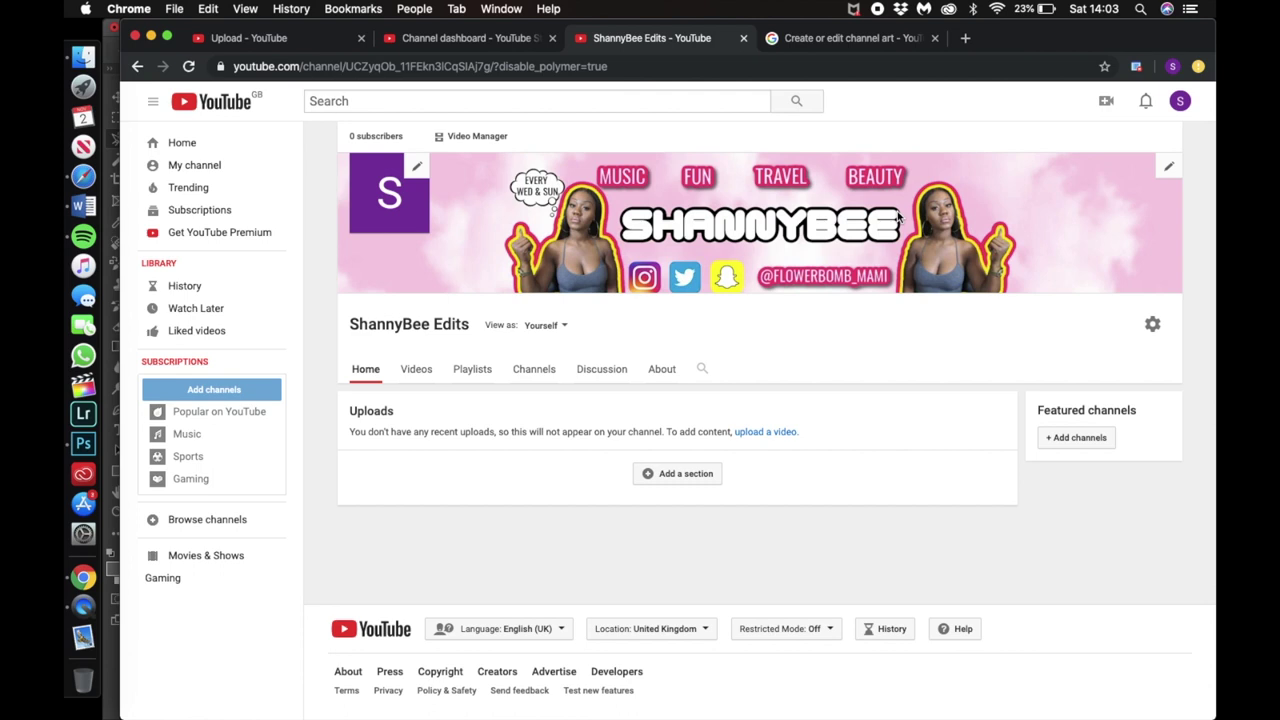
# Back in full-screen PicMonkey, align the Instagram and Snapchat icons and the handle text
pyautogui.click(94, 172)
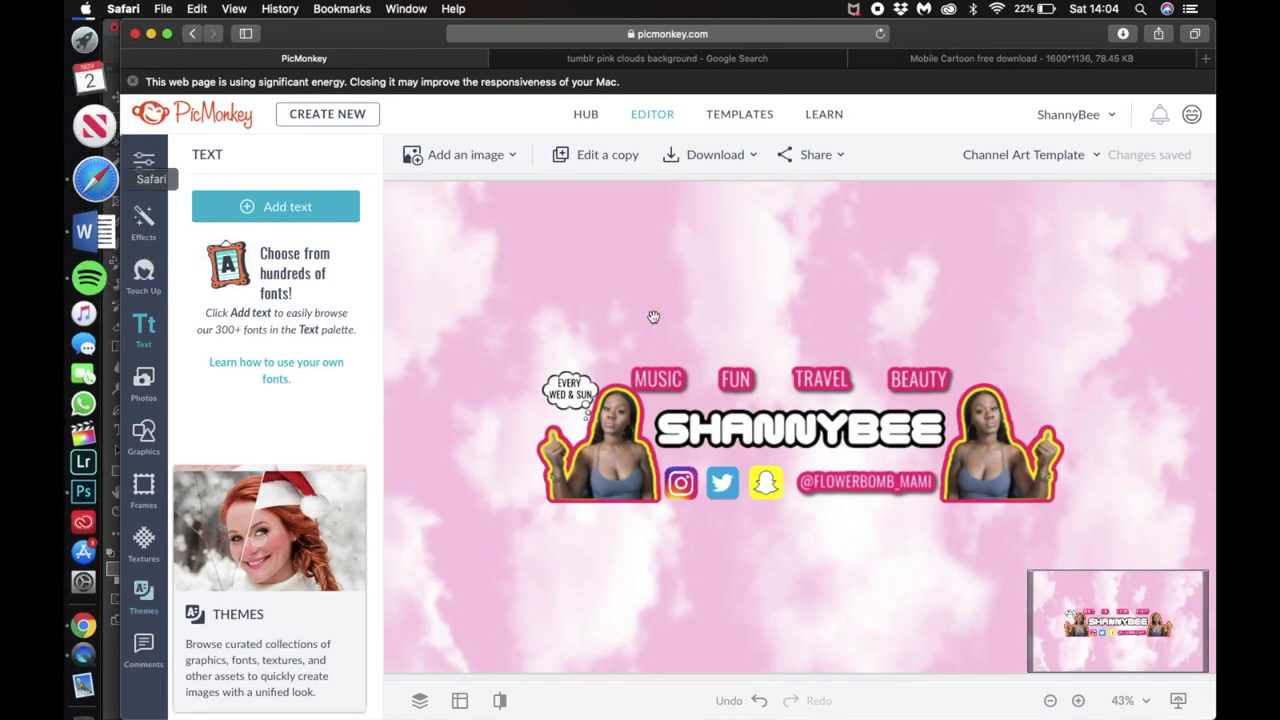
pyautogui.click(167, 33)
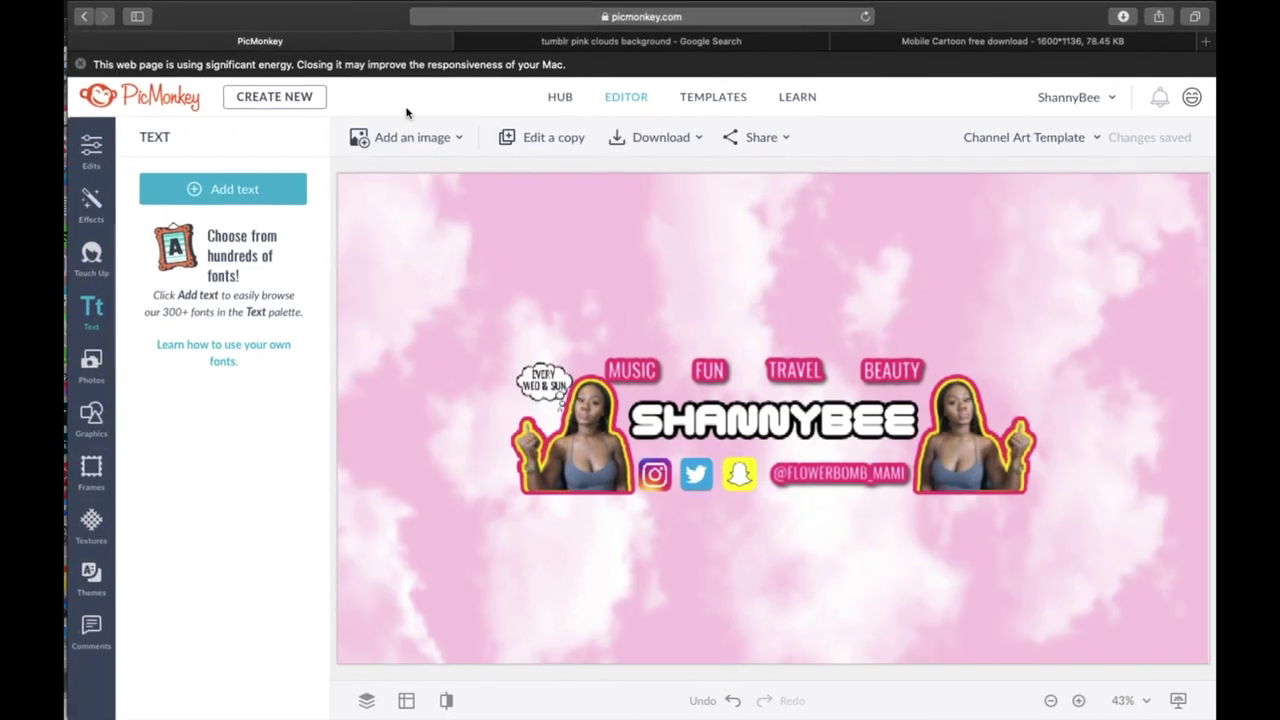
pyautogui.click(891, 467)
pyautogui.moveTo(660, 471); pyautogui.dragTo(727, 467)
pyautogui.click(821, 460)
pyautogui.moveTo(821, 460); pyautogui.dragTo(821, 457)
# Shift the MUSIC, FUN and TRAVEL labels into even spacing
pyautogui.moveTo(613, 370); pyautogui.dragTo(625, 379)
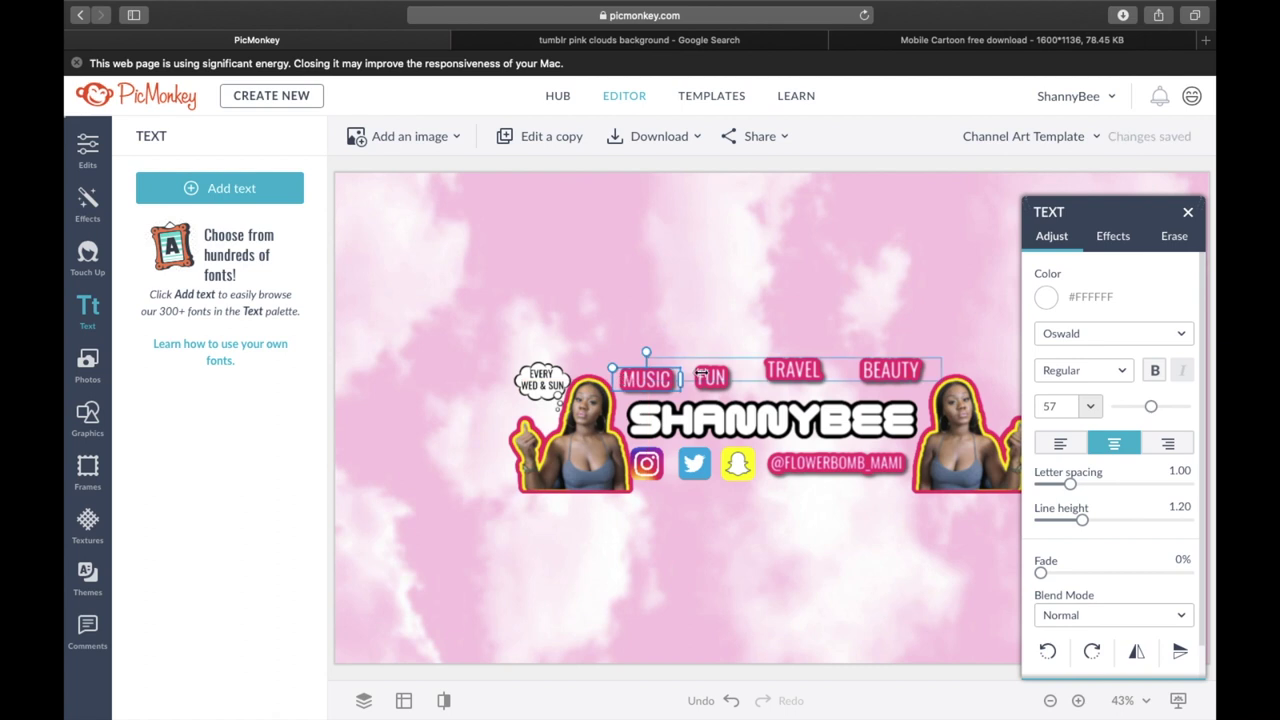
pyautogui.moveTo(800, 372); pyautogui.dragTo(790, 378)
pyautogui.click(714, 378)
# Copy the BEAUTY label to the banner's right side and retype it as CLICK TO FOLLOW ME
pyautogui.moveTo(890, 370); pyautogui.dragTo(1108, 424)
pyautogui.doubleClick(1108, 424)
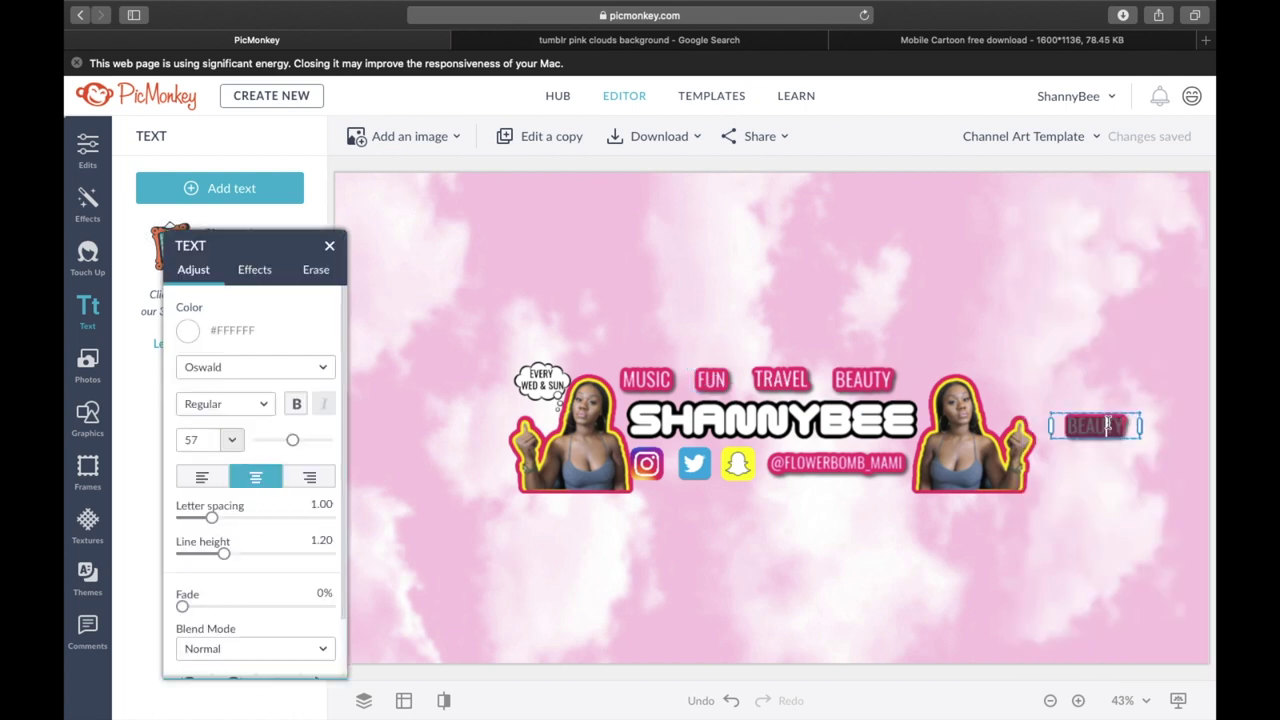
pyautogui.write('CL')
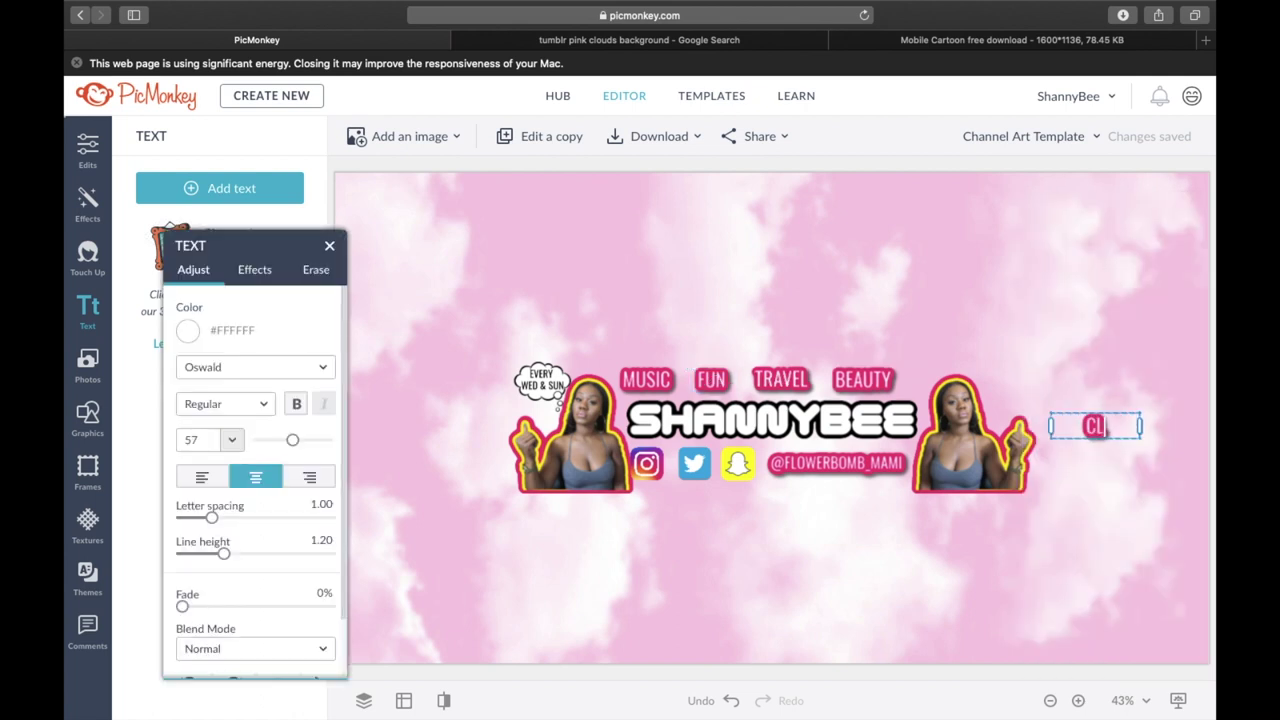
pyautogui.write('ICK TO')
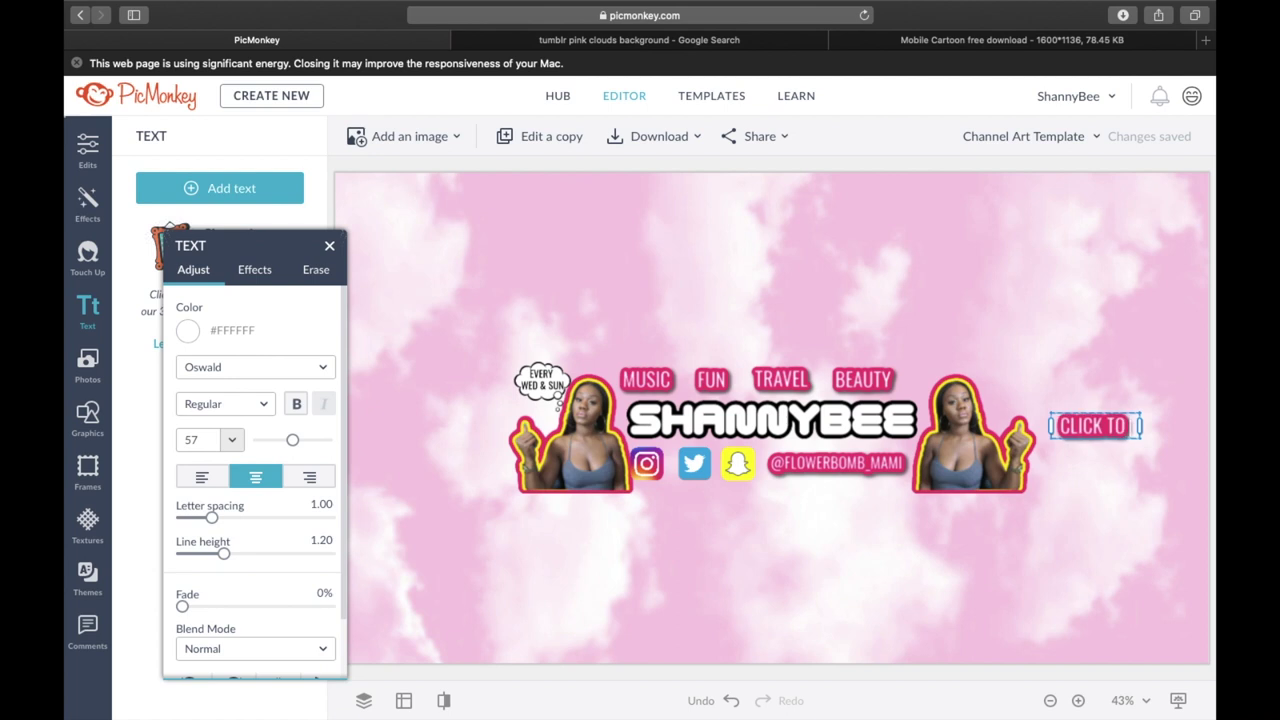
pyautogui.press('Return')
pyautogui.write('FOLLOW')
pyautogui.press('Return')
pyautogui.write('MI')
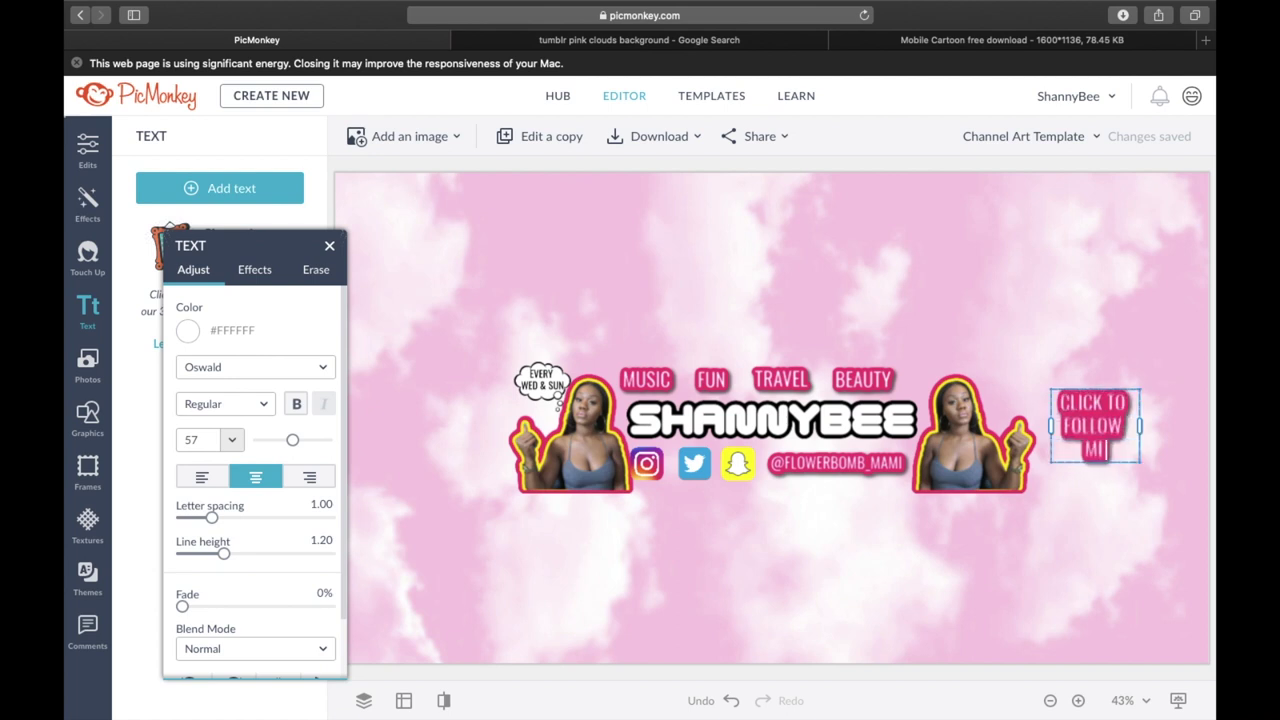
pyautogui.press('BackSpace')
pyautogui.write('E')
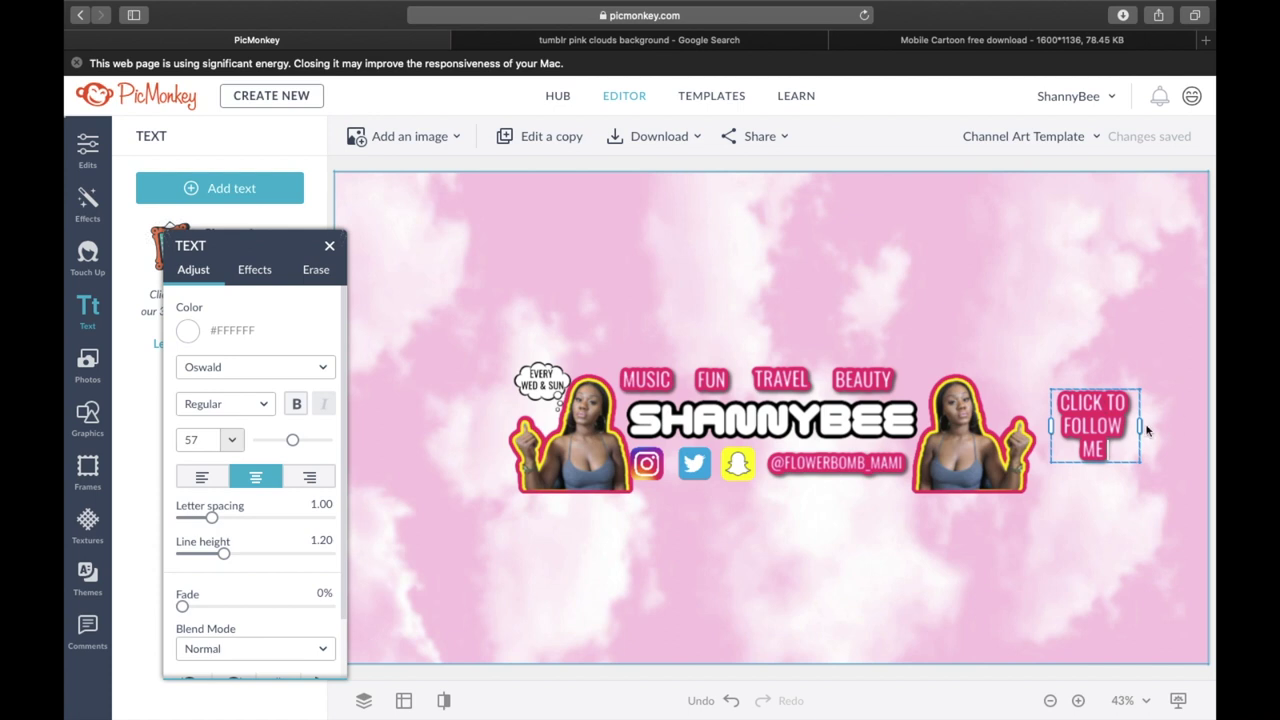
# Widen the label box to fit one line and shrink the text to size 50
pyautogui.moveTo(1140, 426); pyautogui.dragTo(1213, 428)
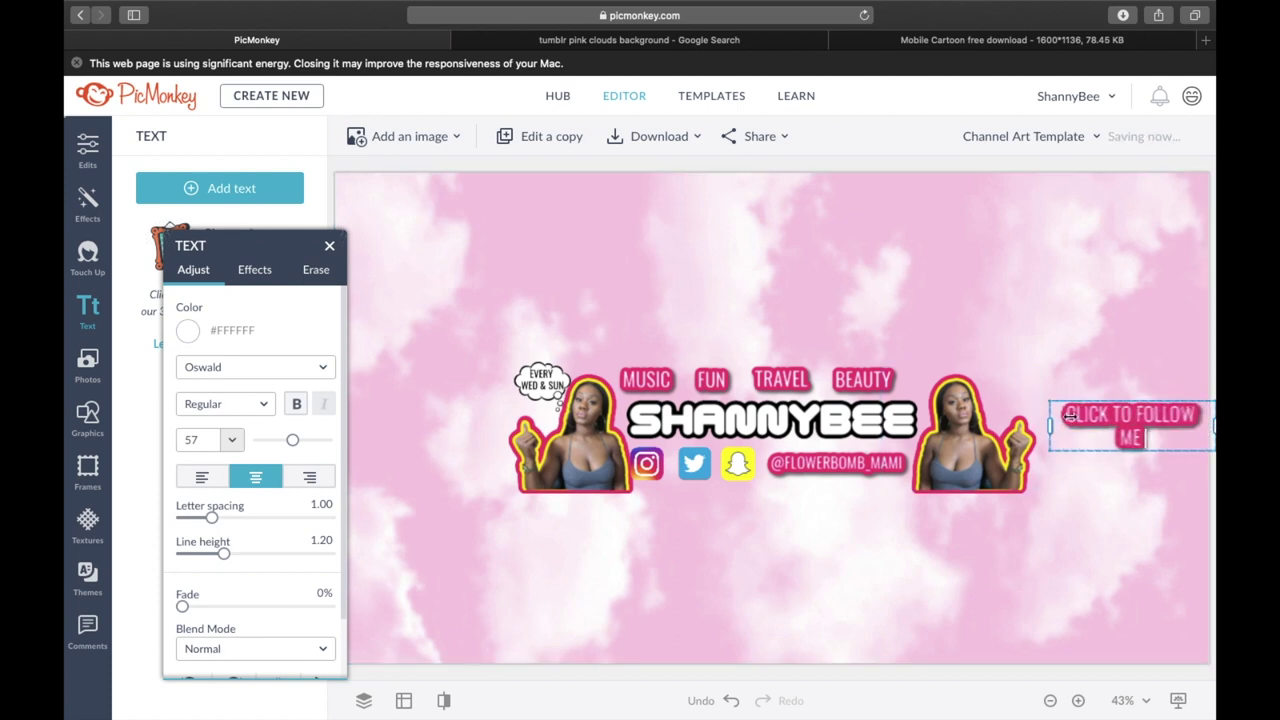
pyautogui.moveTo(1050, 426); pyautogui.dragTo(1040, 426)
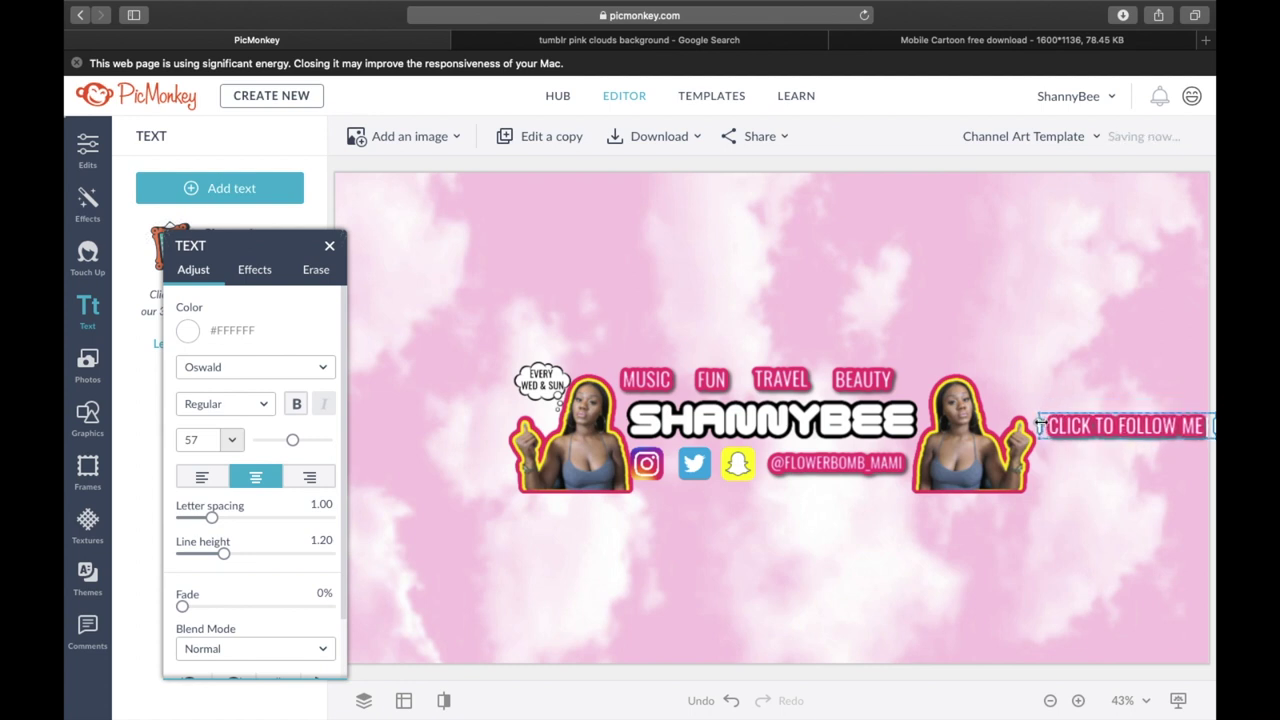
pyautogui.doubleClick(1088, 428)
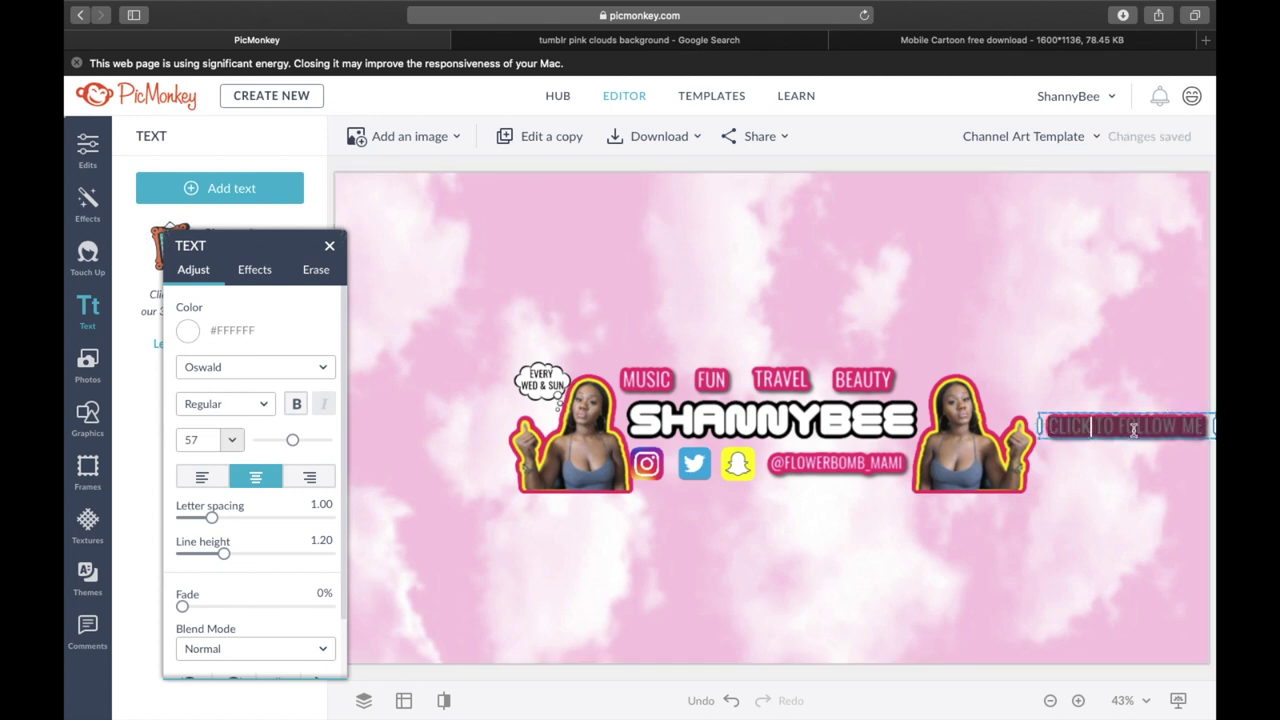
pyautogui.moveTo(292, 443); pyautogui.dragTo(290, 444)
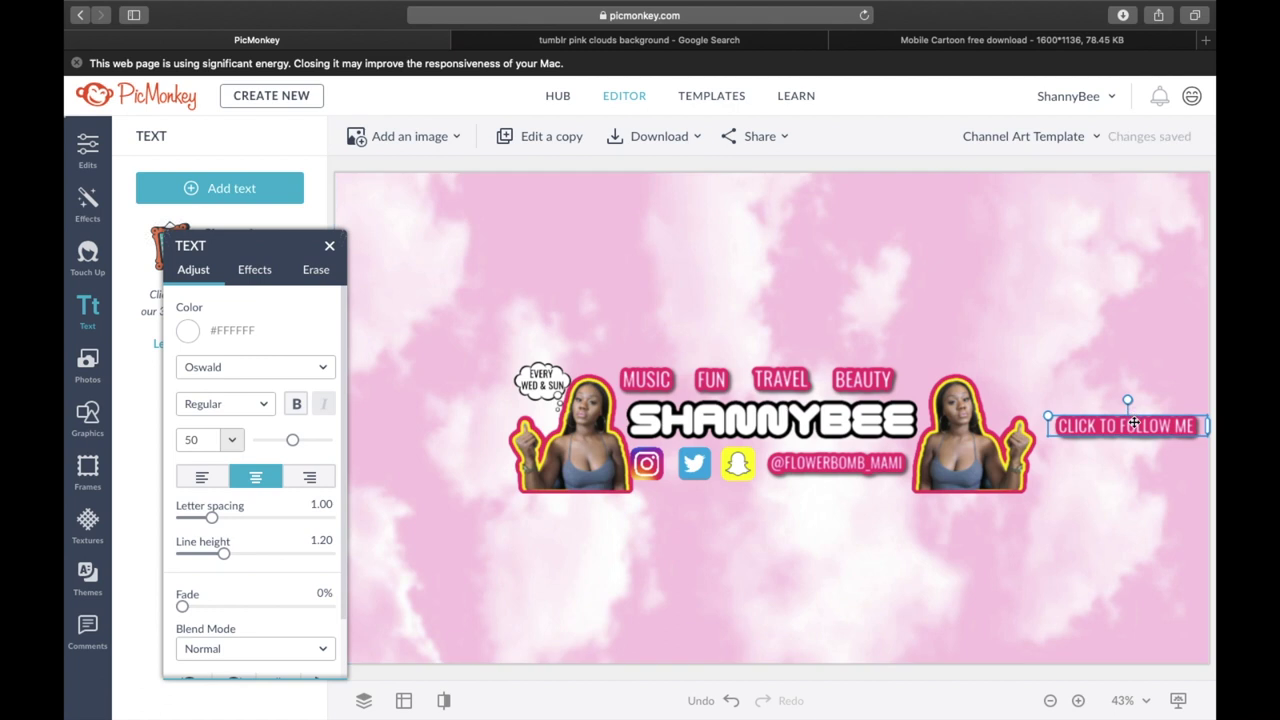
# Download the banner as a PNG file
pyautogui.click(655, 136)
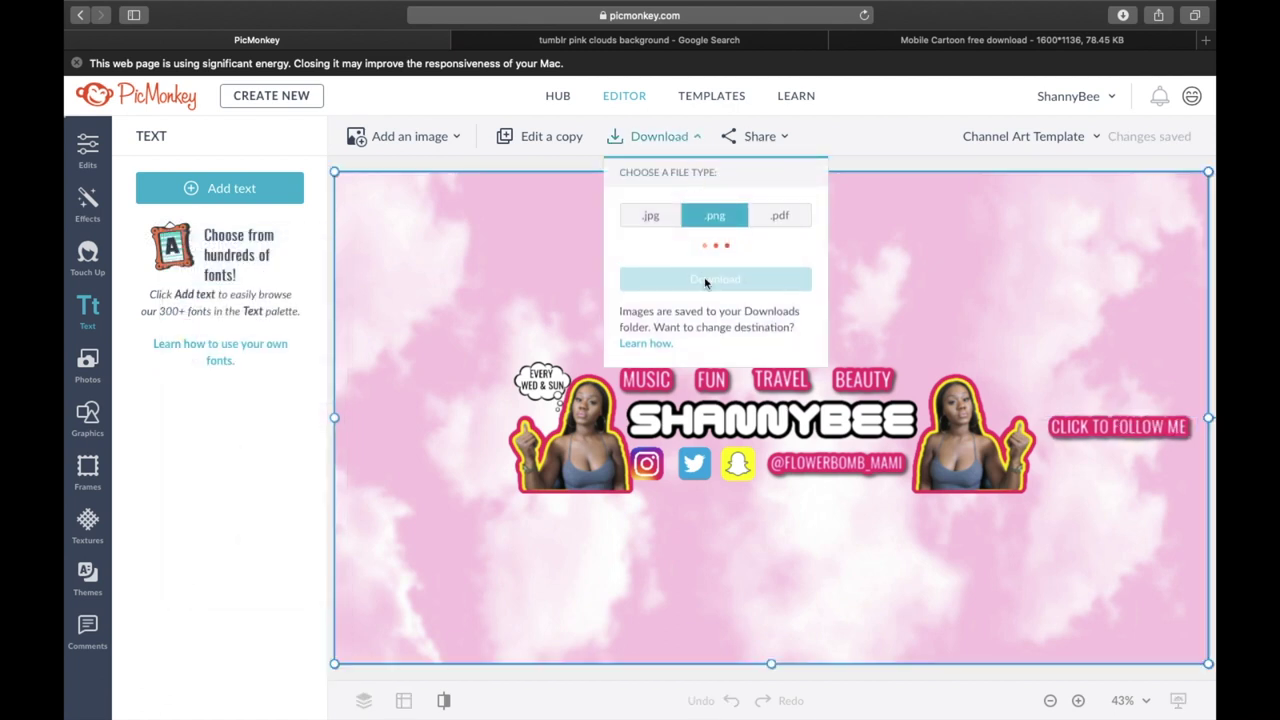
pyautogui.click(705, 280)
pyautogui.click(705, 281)
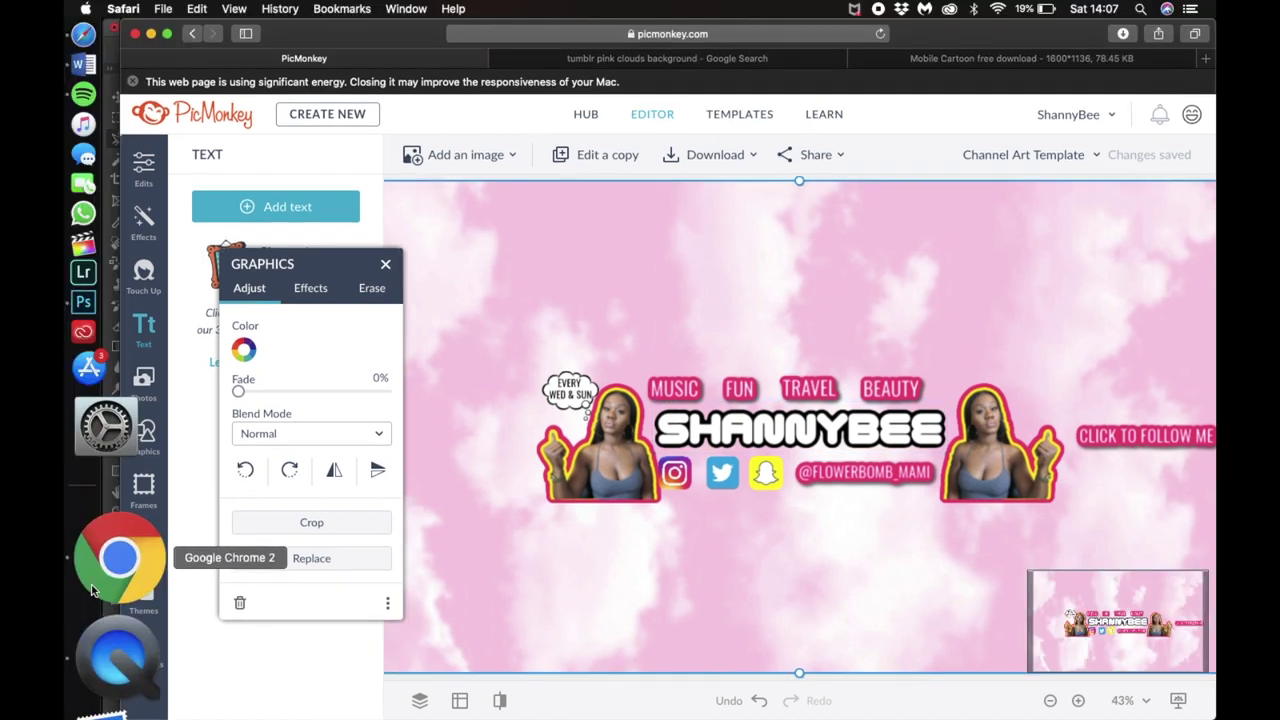
pyautogui.click(91, 590)
# Upload the downloaded CLICK TO FOLLOW ME PNG as the ShannyBee Edits channel art
pyautogui.moveTo(850, 250)
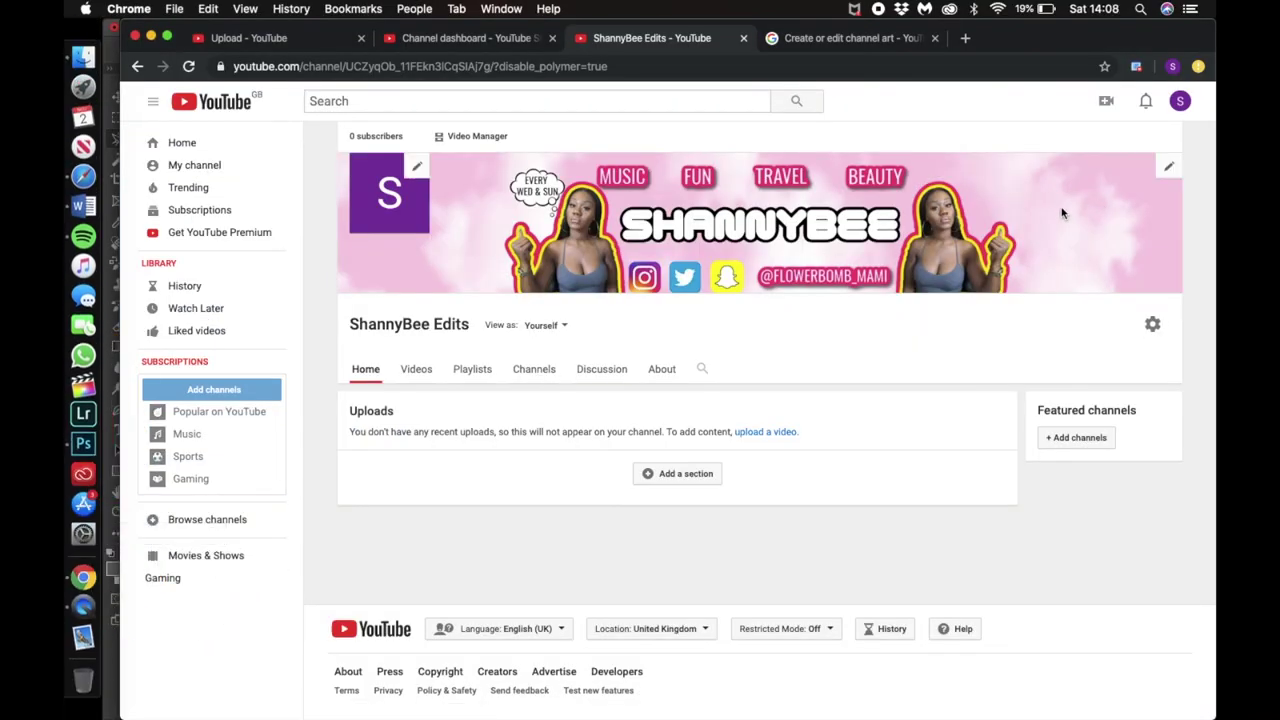
pyautogui.click(1163, 168)
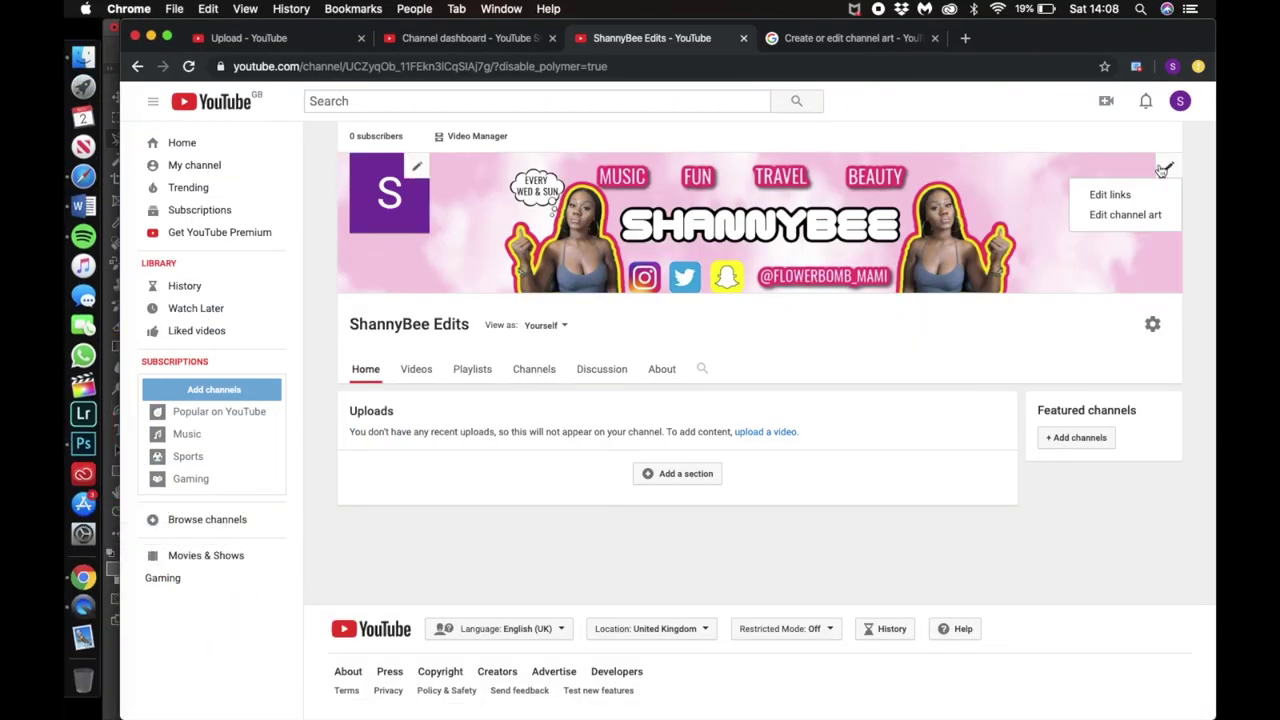
pyautogui.click(1122, 215)
pyautogui.click(535, 407)
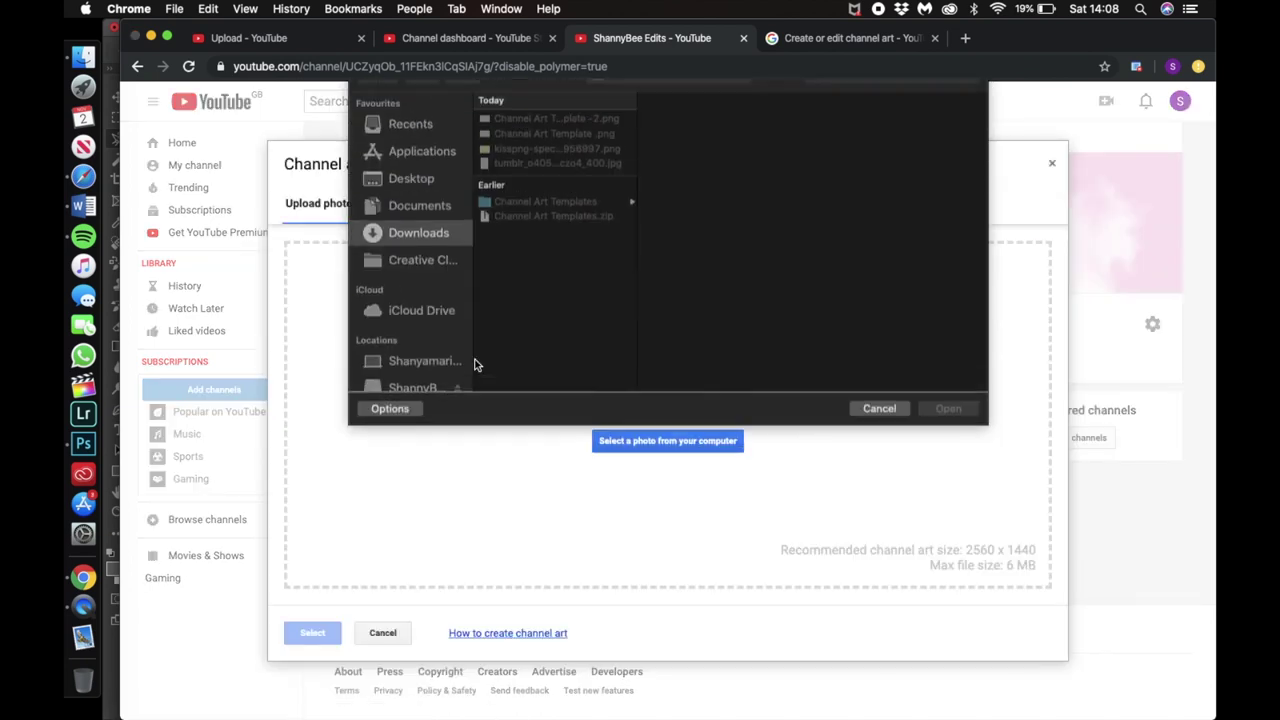
pyautogui.doubleClick(547, 145)
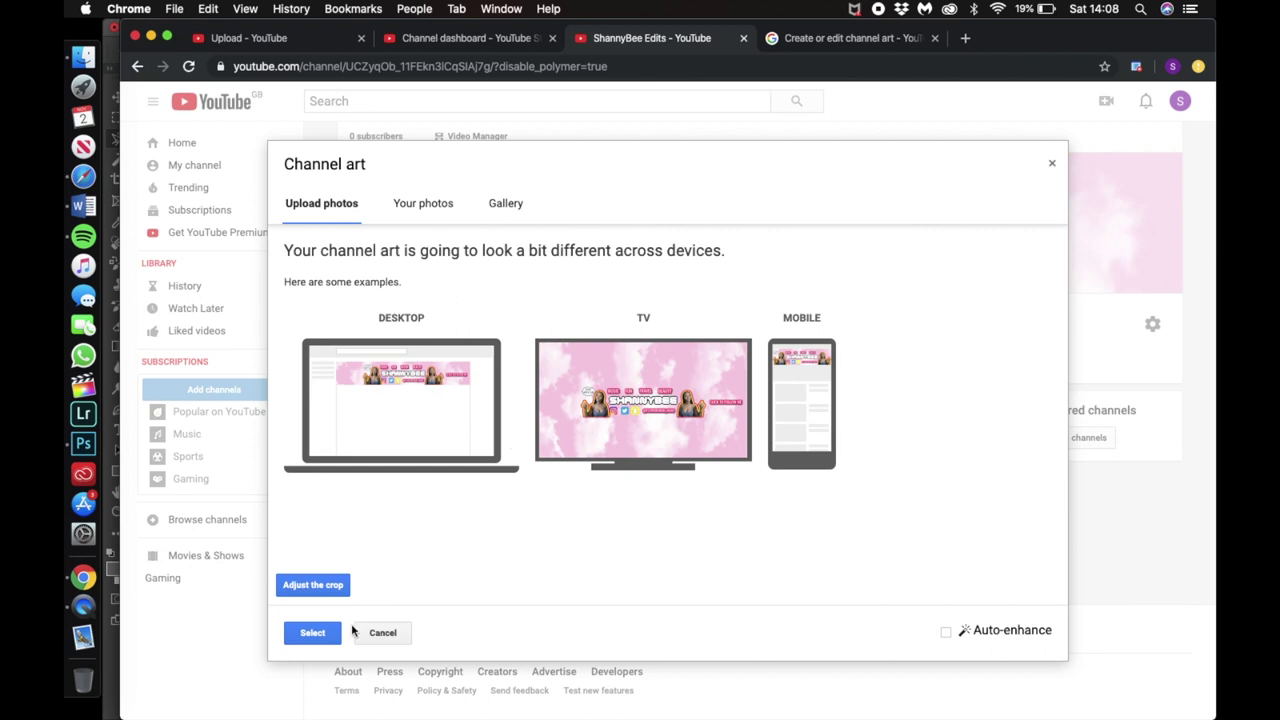
pyautogui.click(318, 634)
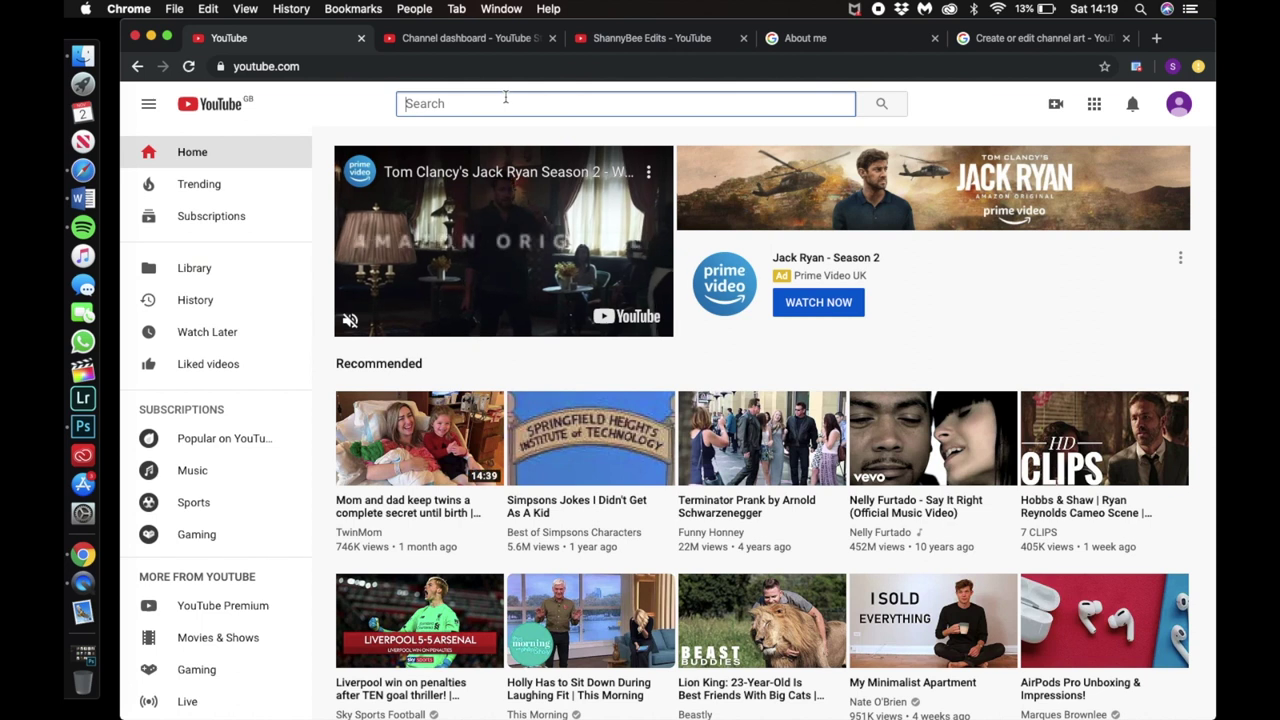
# Search YouTube for Shannybee and open the ShannyBee channel page
pyautogui.write('Shannybee')
pyautogui.press('Return')
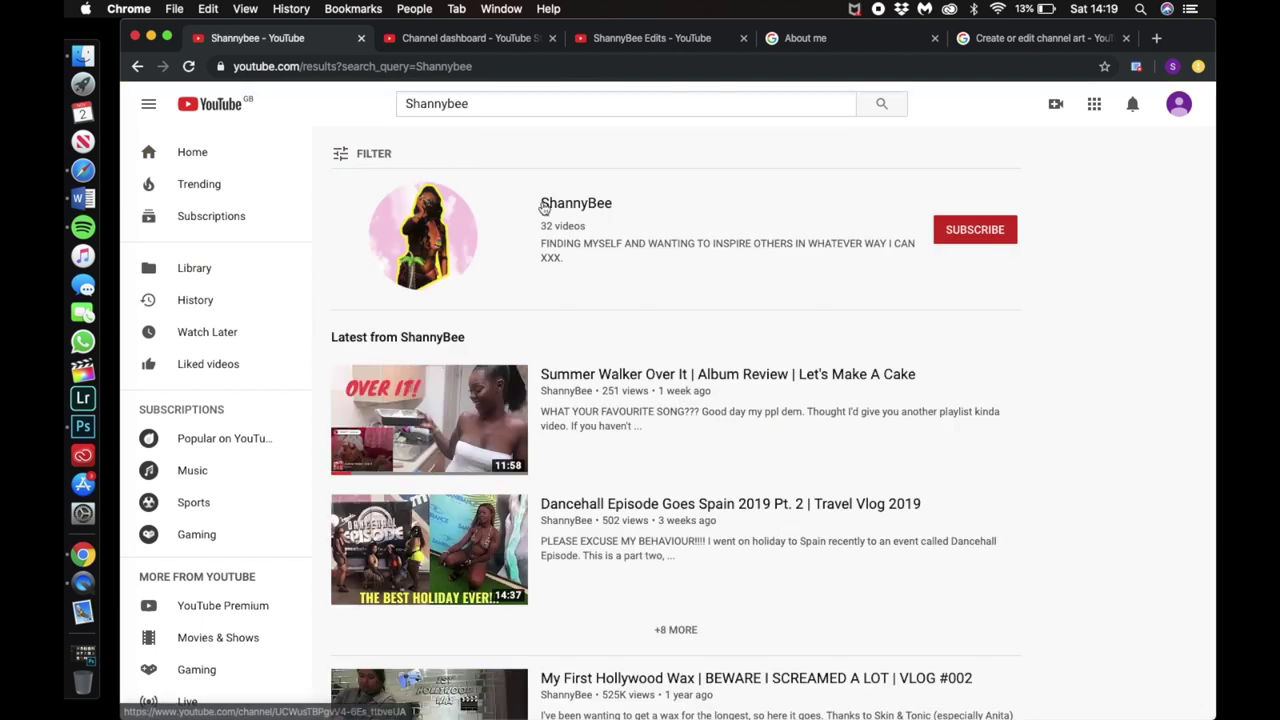
pyautogui.click(575, 211)
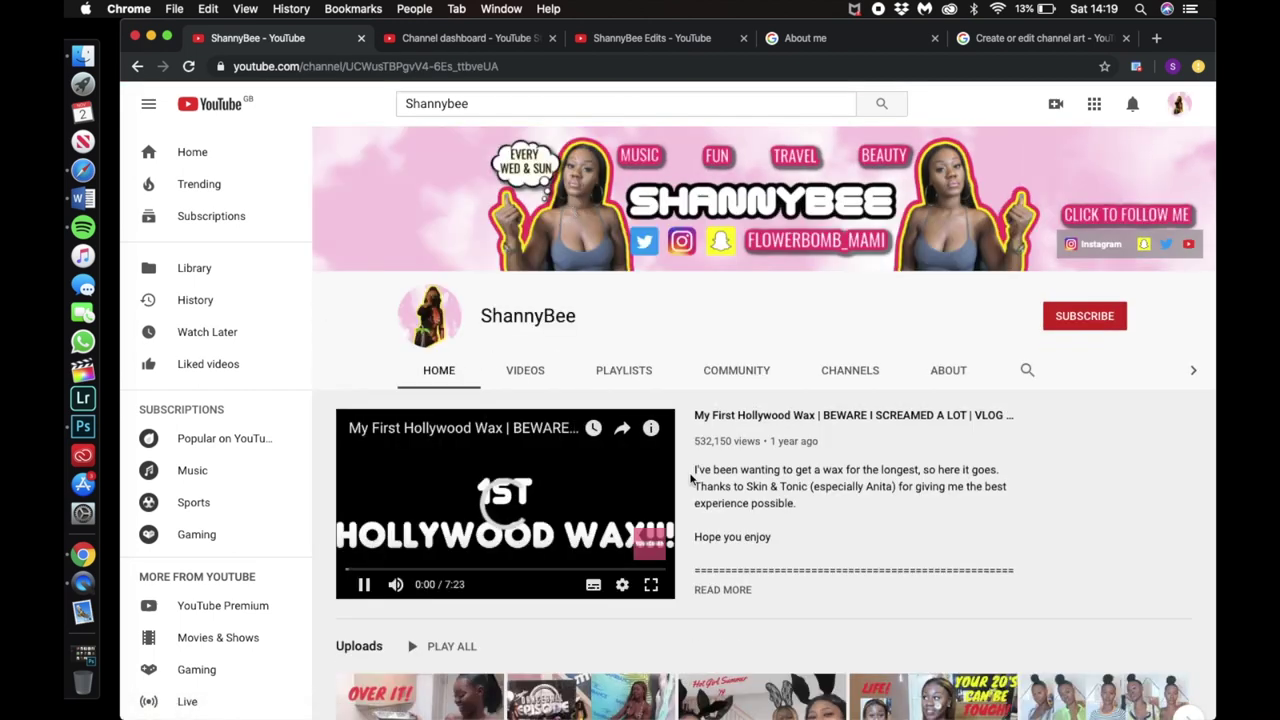
# Pause the featured video and browse the channel's Videos tab
pyautogui.click(363, 585)
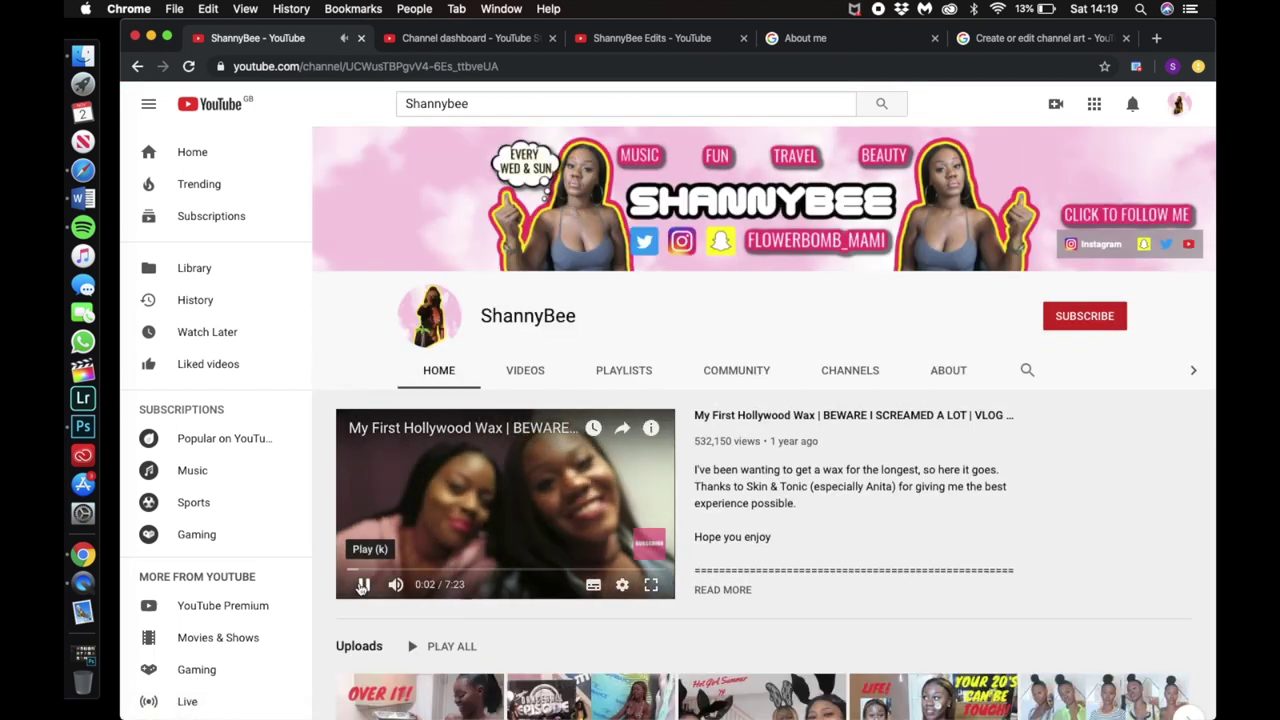
pyautogui.scroll(-2, 486, 563)
pyautogui.click(358, 646)
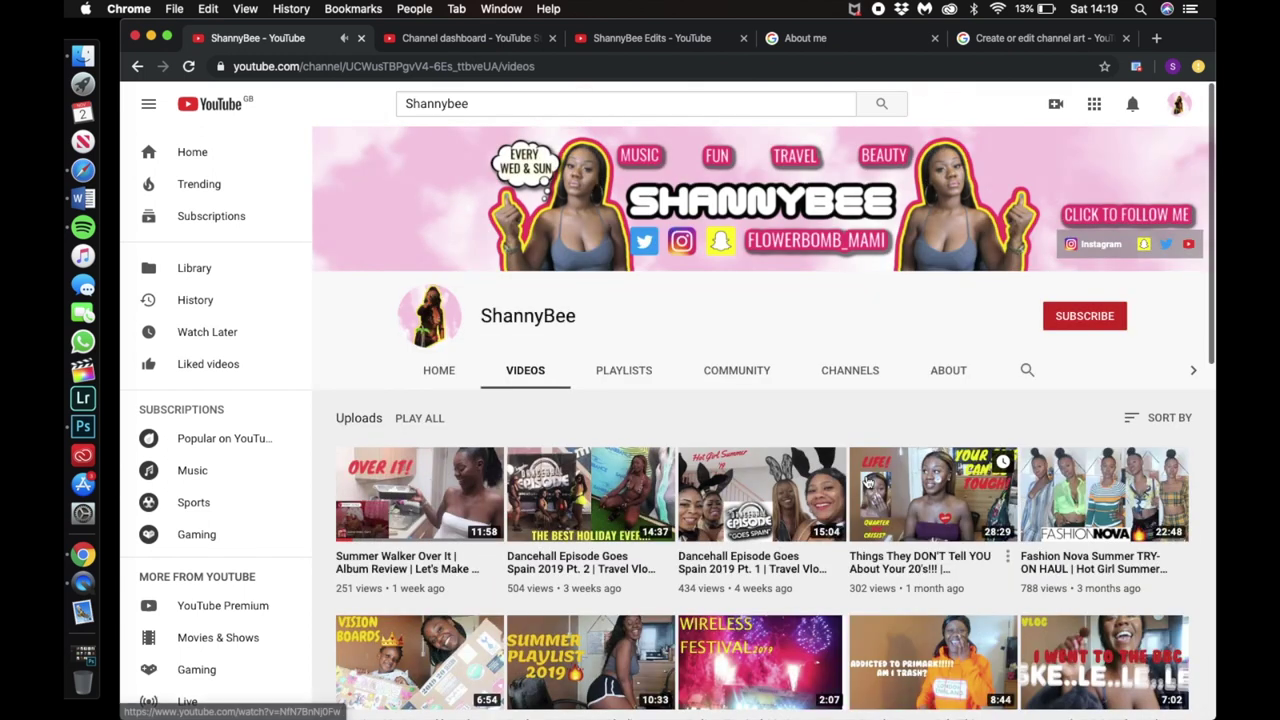
pyautogui.scroll(-2, 868, 483)
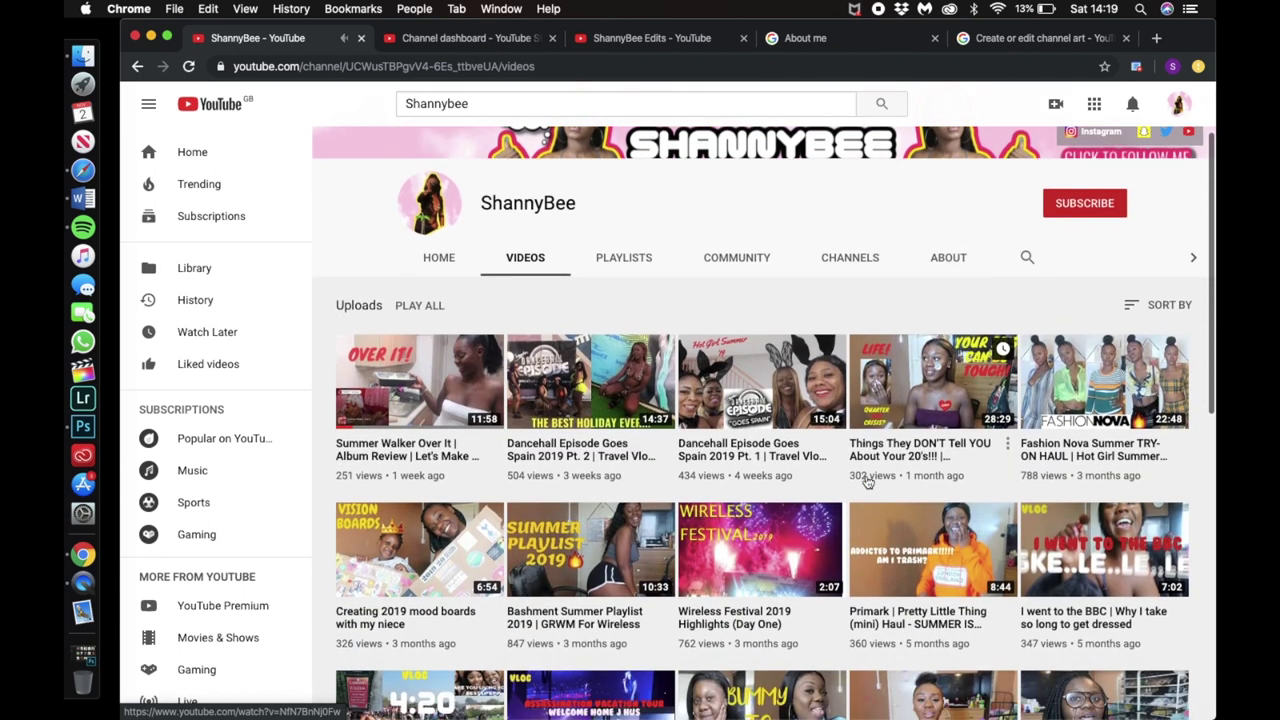
pyautogui.scroll(-4, 868, 483)
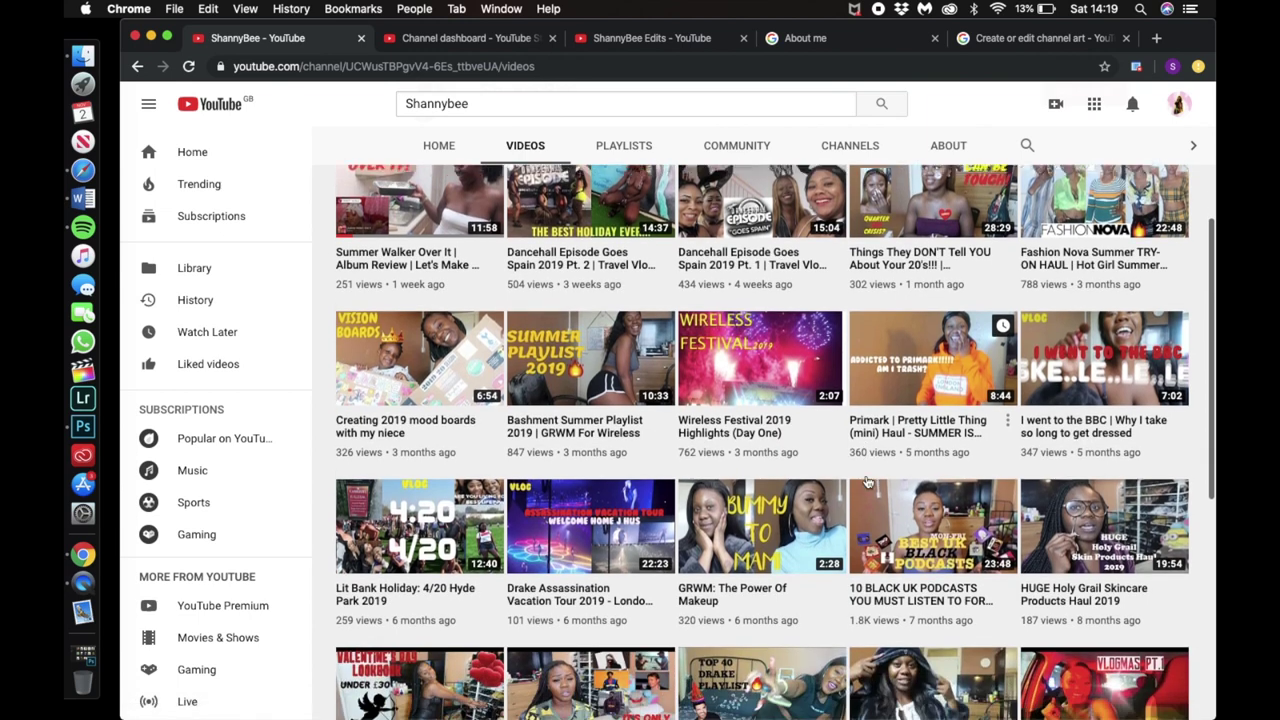
pyautogui.scroll(-6, 868, 483)
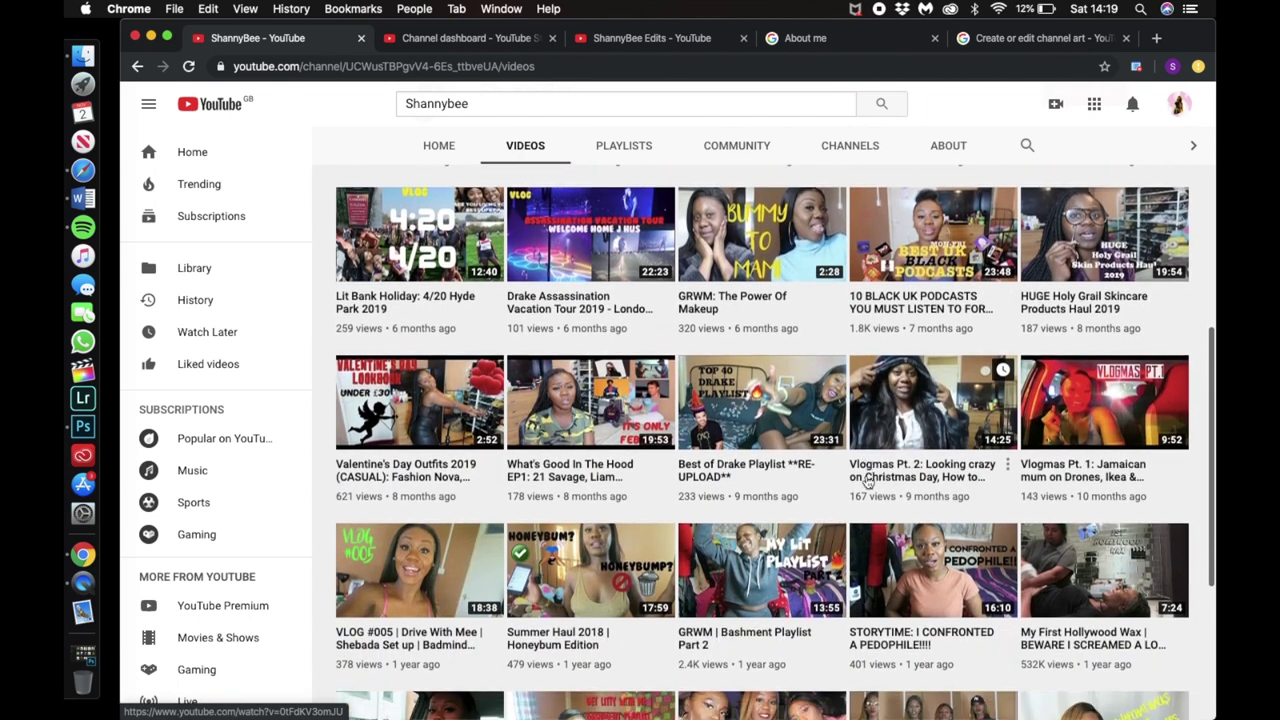
pyautogui.scroll(12, 868, 483)
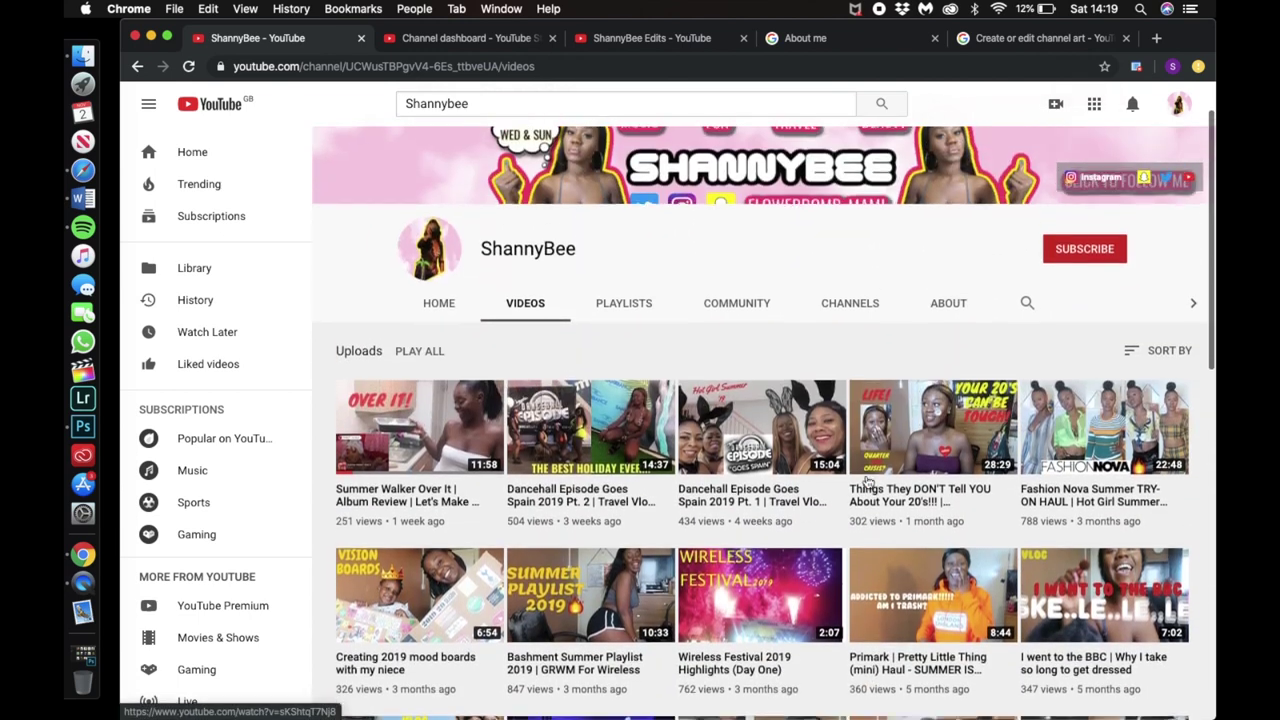
pyautogui.scroll(2, 868, 483)
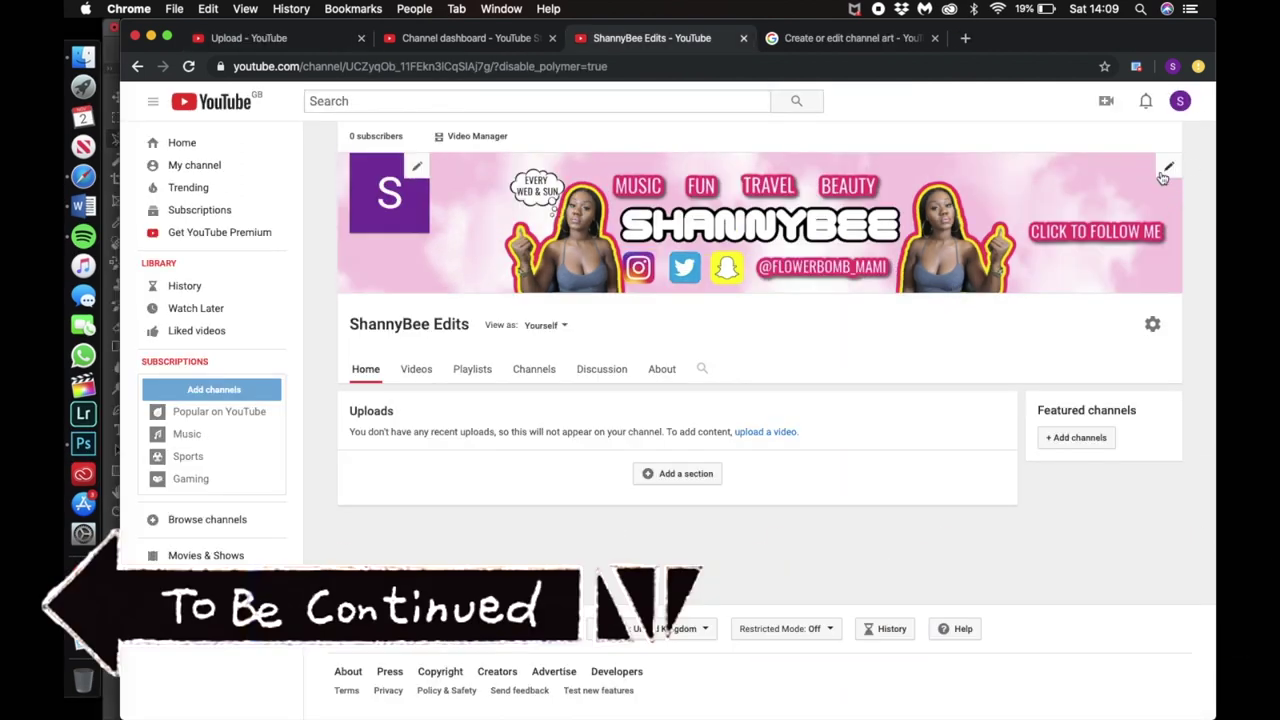
# Nudge the pink-cloud background slightly right and down, then add the woman sticker
pyautogui.click(1166, 166)
pyautogui.click(1110, 212)
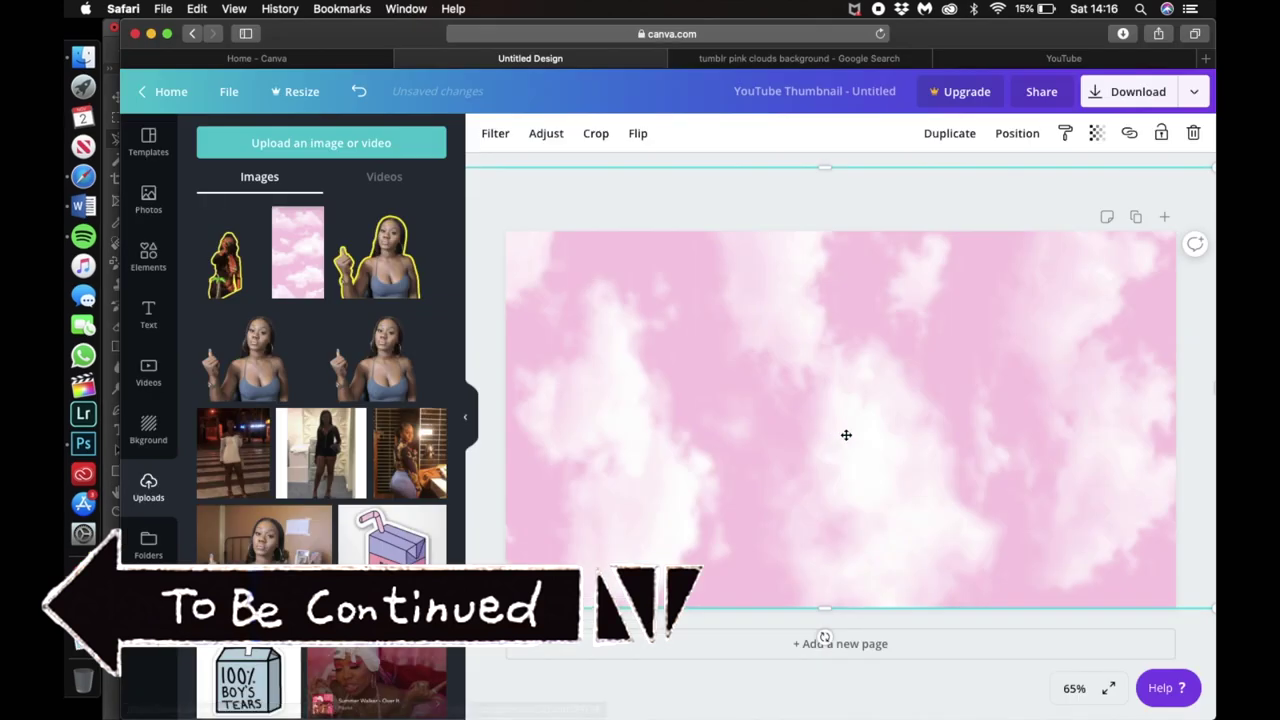
pyautogui.moveTo(846, 435); pyautogui.dragTo(874, 446)
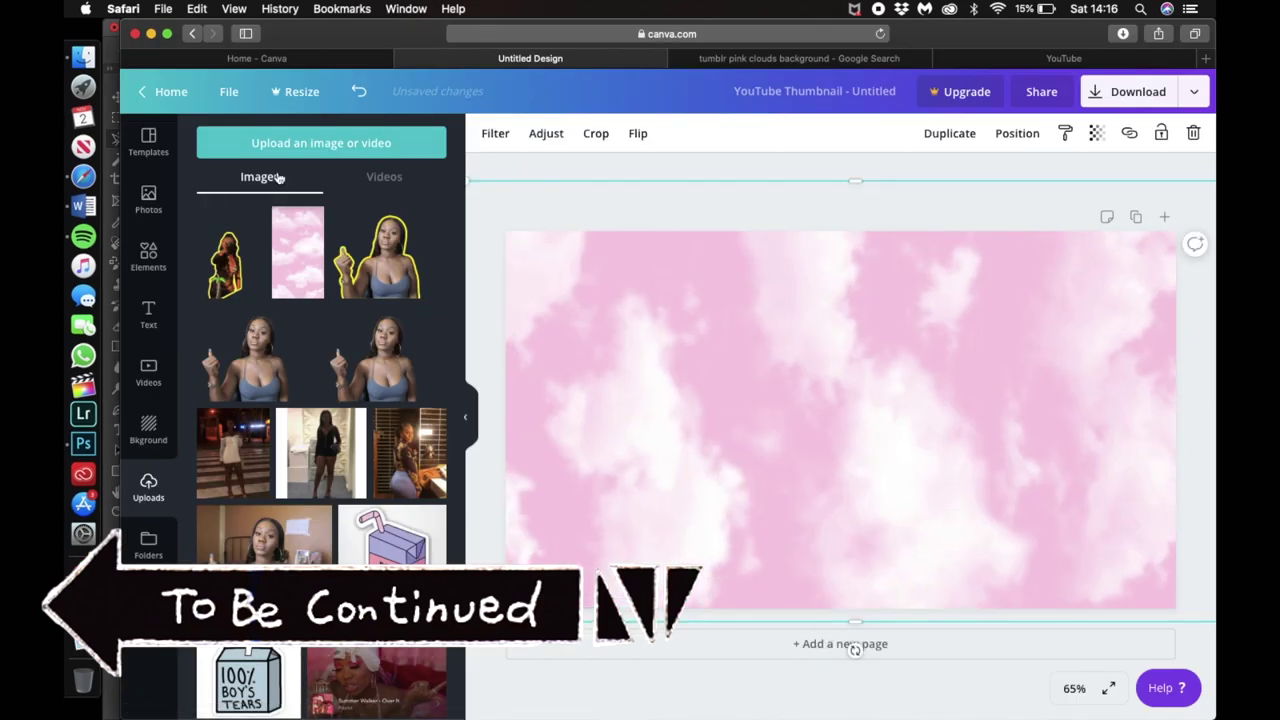
pyautogui.click(225, 265)
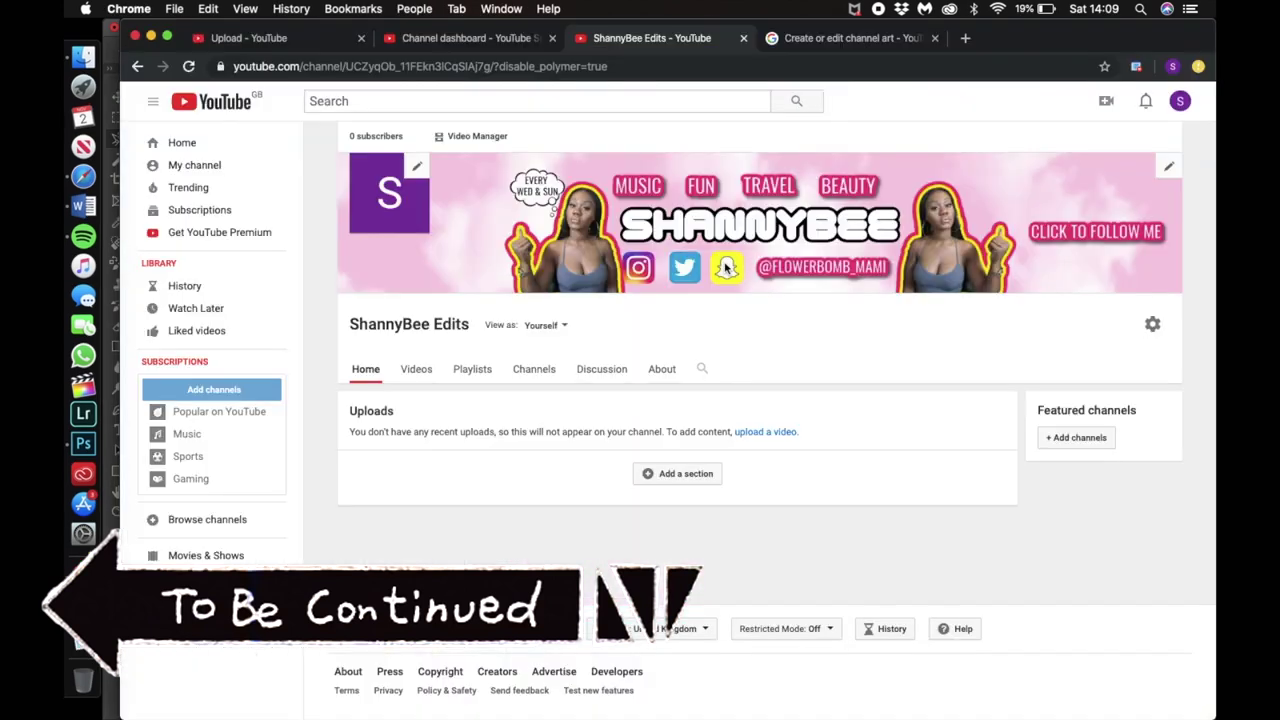